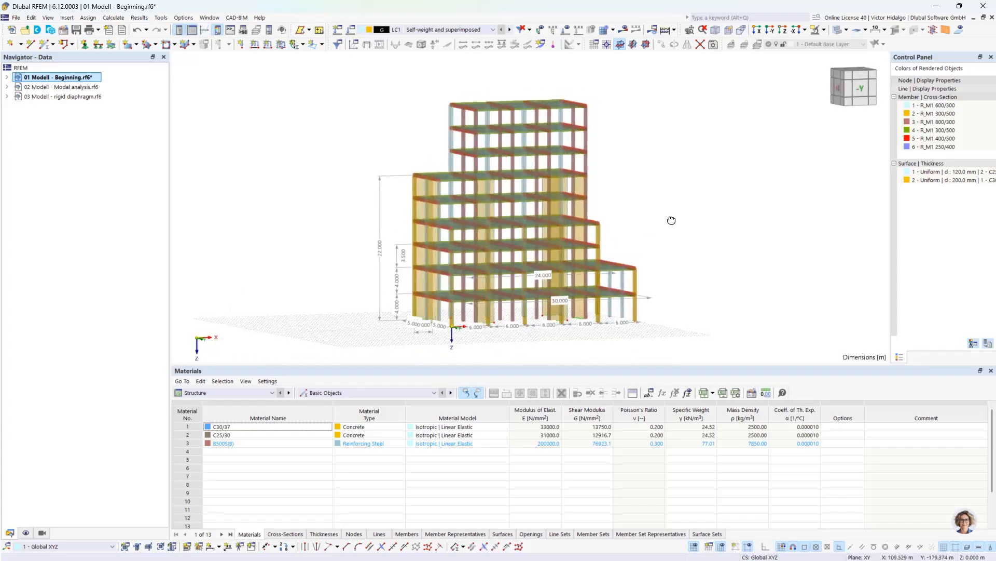
{"action": "scroll", "coordinate": [657, 285], "scroll_direction": "up", "scroll_amount": 2}
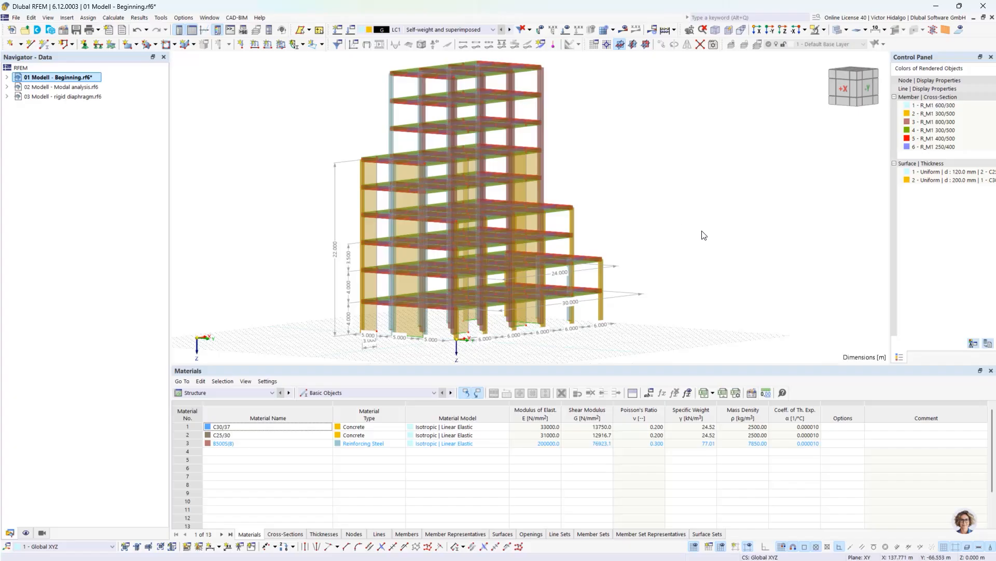
{"action": "middle_click_drag", "start_coordinate": [704, 235], "coordinate": [652, 184], "text": "ctrl"}
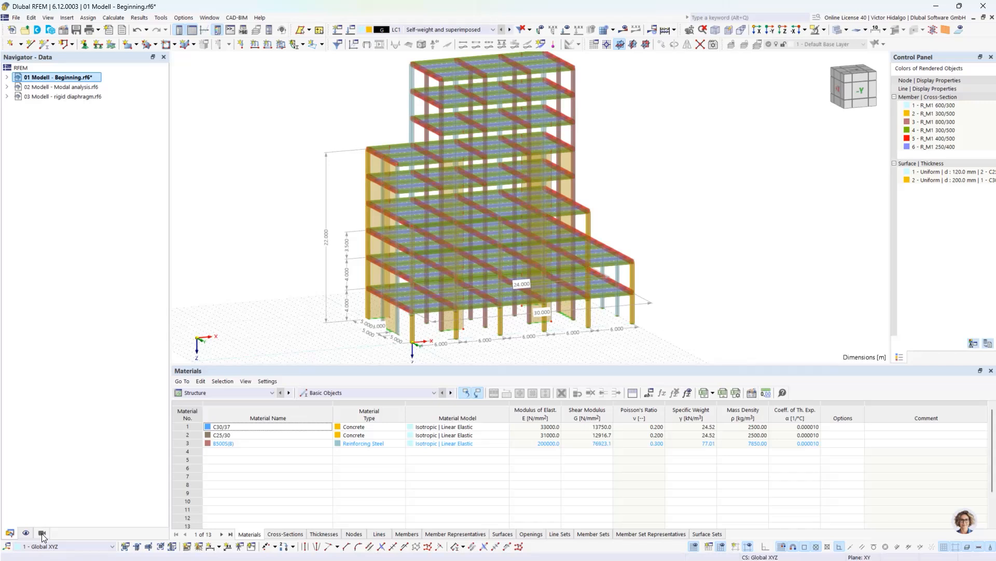
{"action": "middle_click_drag", "start_coordinate": [580, 234], "coordinate": [587, 248]}
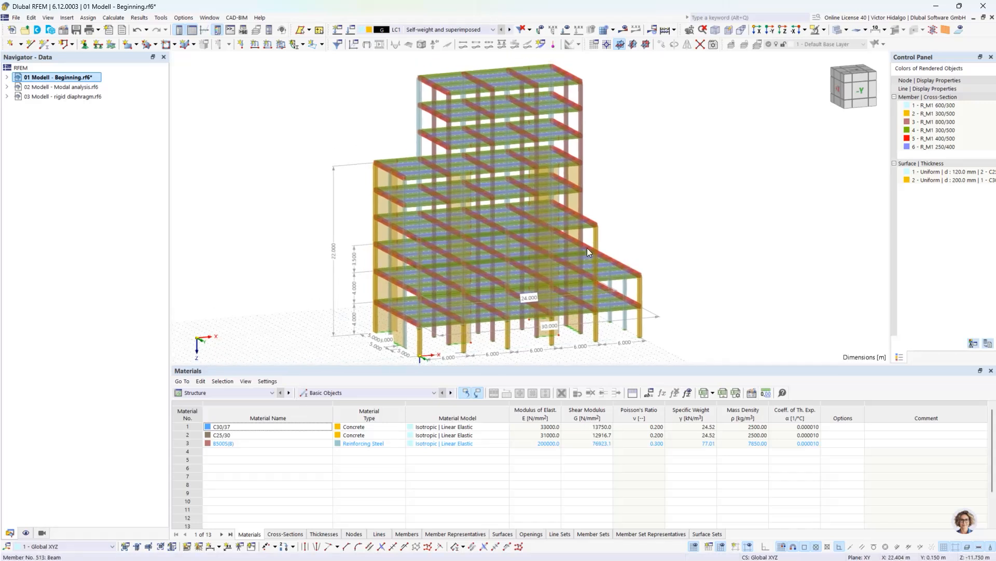
{"action": "scroll", "coordinate": [587, 248], "scroll_direction": "down", "scroll_amount": 2}
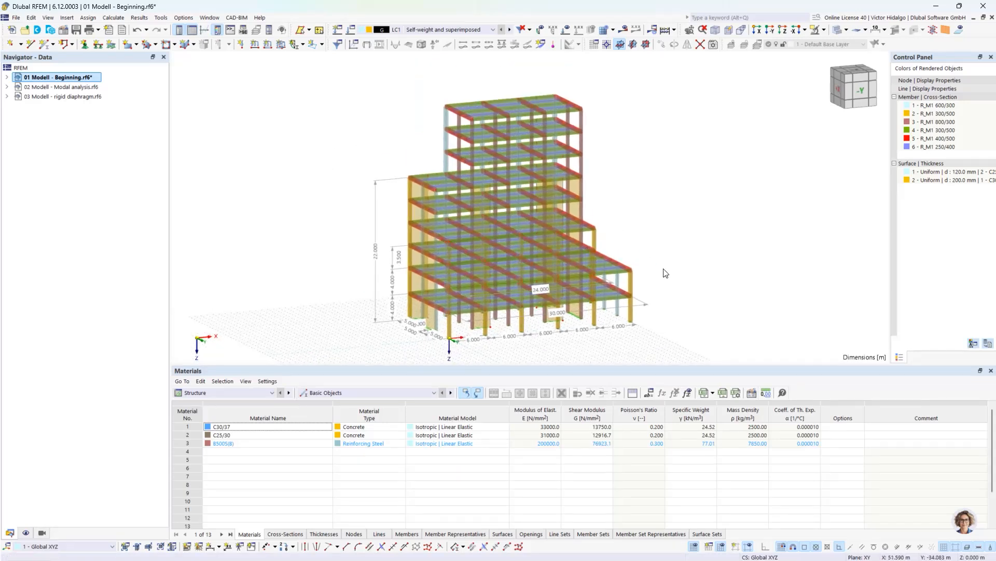
Step: Isolate the surfaces with the uniform 200 mm C30/37 thickness using the generated visibilities and examine the shear walls
{"action": "left_click", "coordinate": [41, 534]}
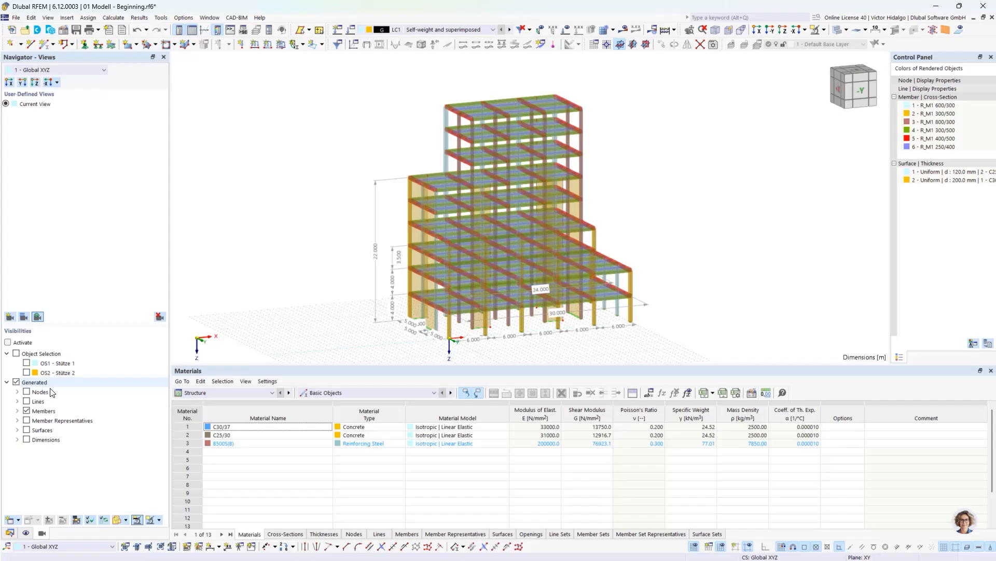
{"action": "left_click", "coordinate": [27, 410]}
{"action": "left_click", "coordinate": [17, 429]}
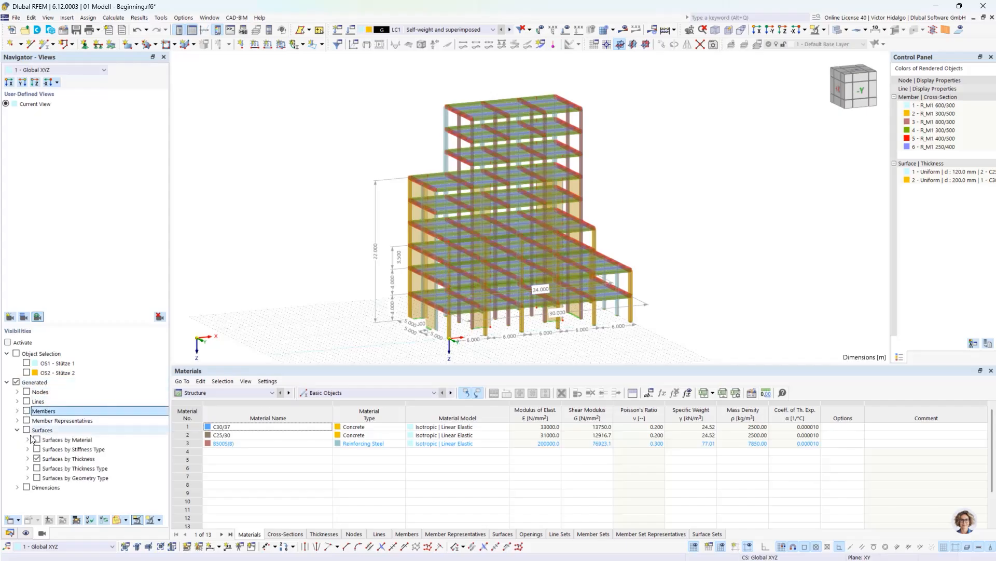
{"action": "left_click", "coordinate": [37, 458]}
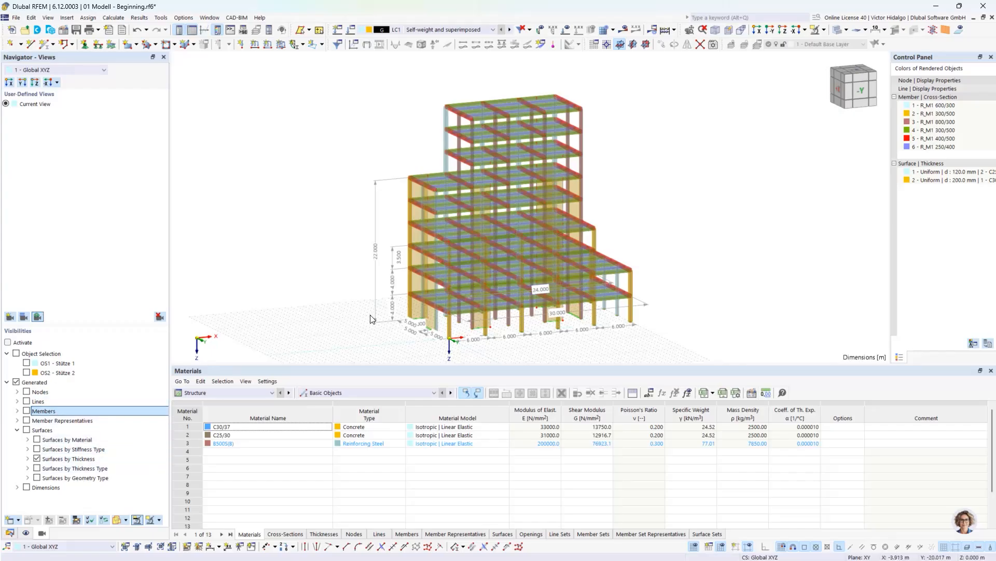
{"action": "left_click", "coordinate": [27, 459]}
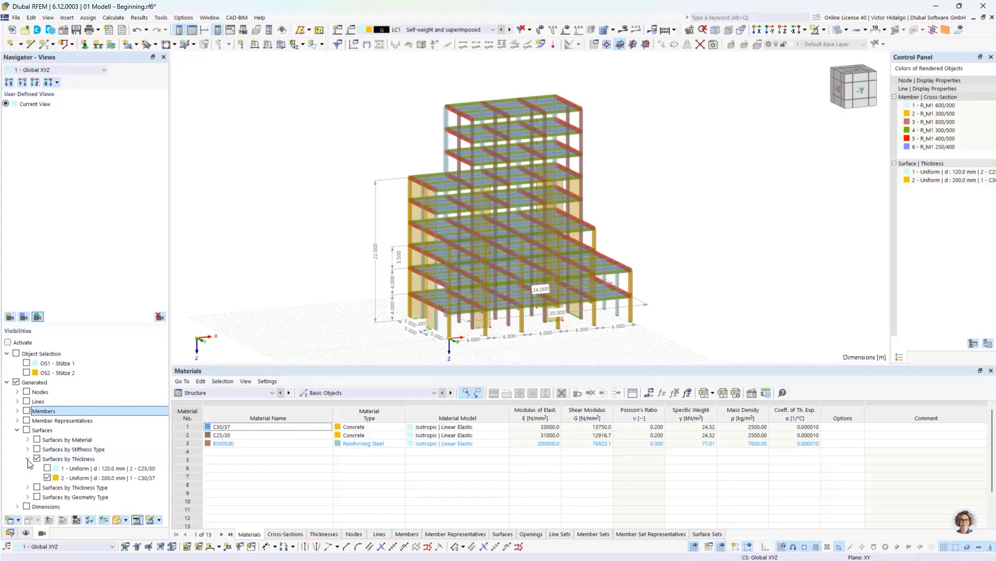
{"action": "left_click", "coordinate": [48, 478]}
{"action": "left_click", "coordinate": [47, 477]}
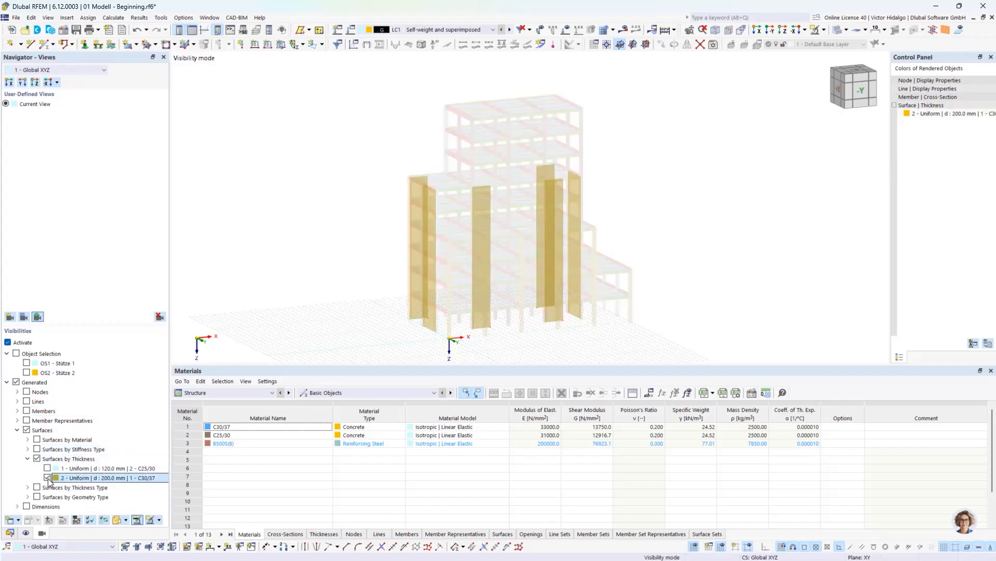
{"action": "middle_click_drag", "start_coordinate": [639, 237], "coordinate": [643, 276], "text": "ctrl"}
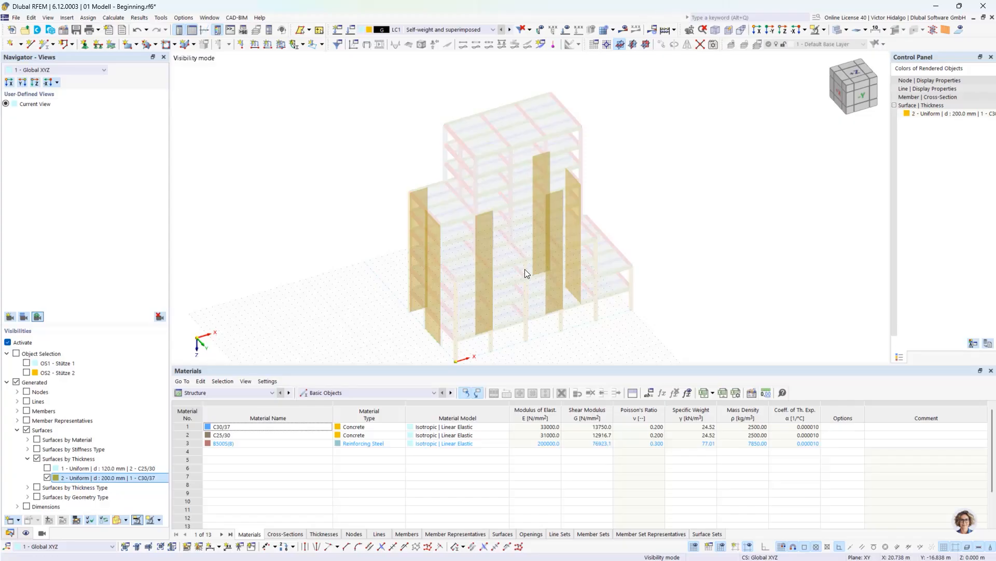
{"action": "middle_click_drag", "start_coordinate": [496, 238], "coordinate": [566, 104], "text": "ctrl"}
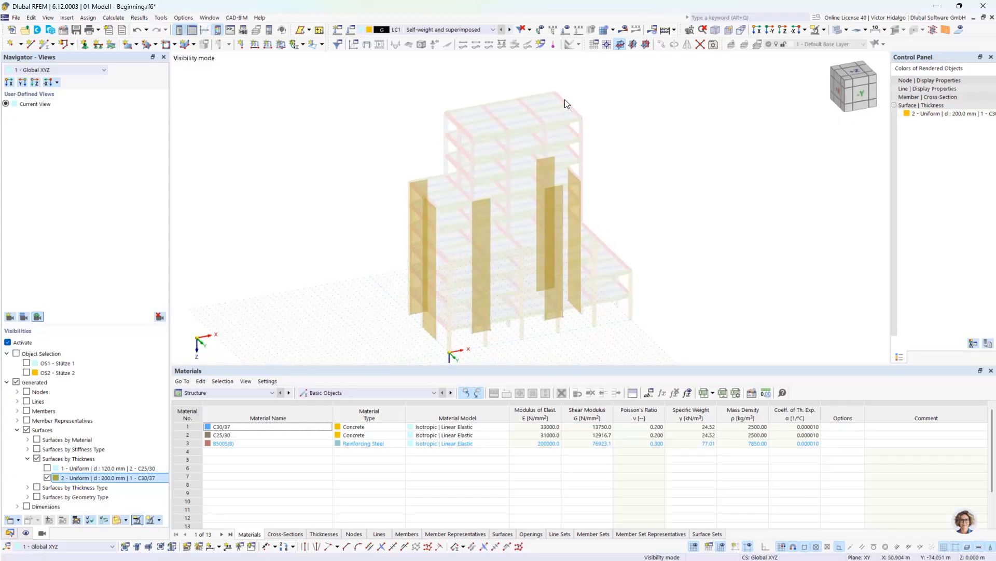
Step: Cancel the visibility mode so the whole building model is displayed again
{"action": "left_click", "coordinate": [824, 30]}
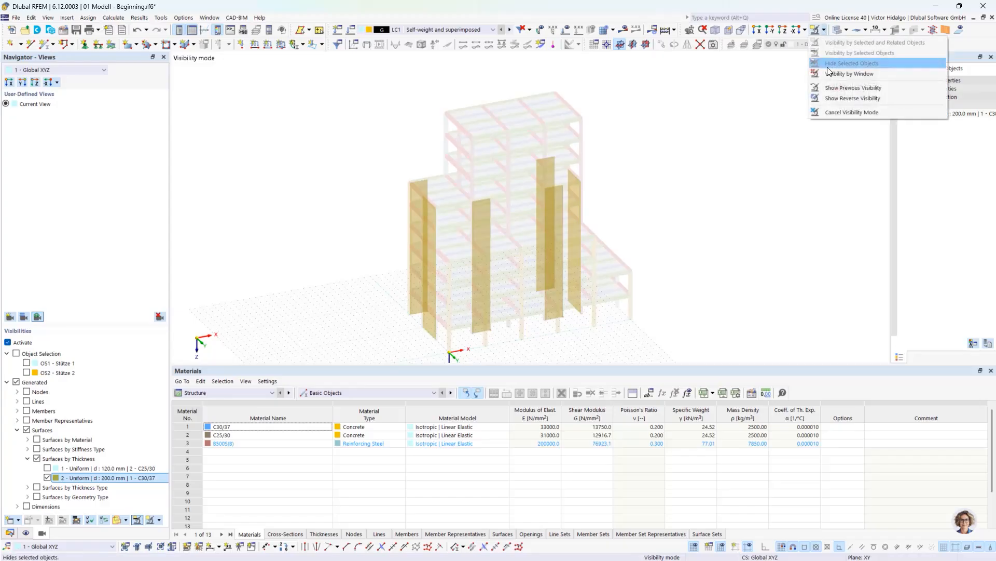
{"action": "left_click", "coordinate": [851, 112]}
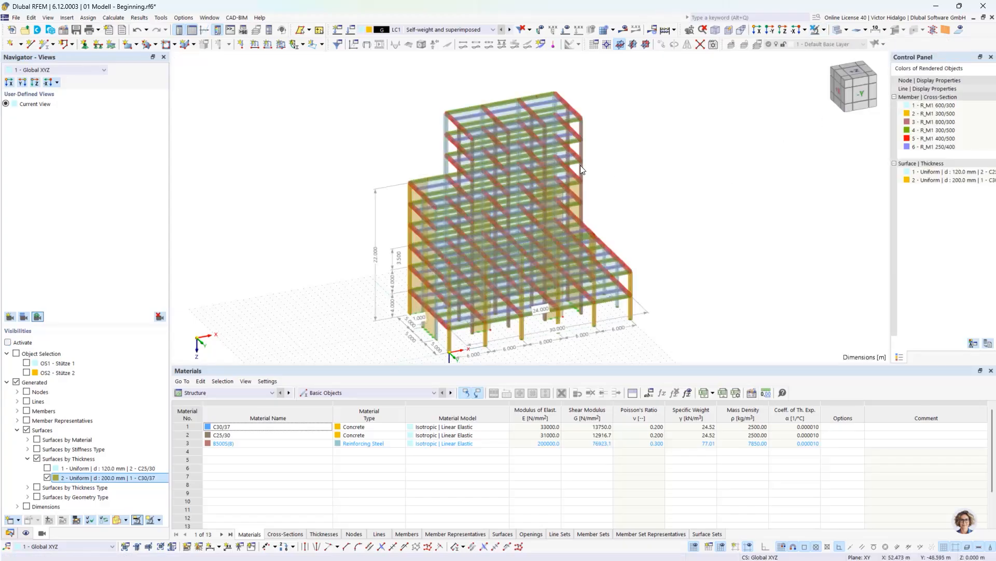
{"action": "middle_click_drag", "start_coordinate": [643, 193], "coordinate": [651, 190], "text": "ctrl"}
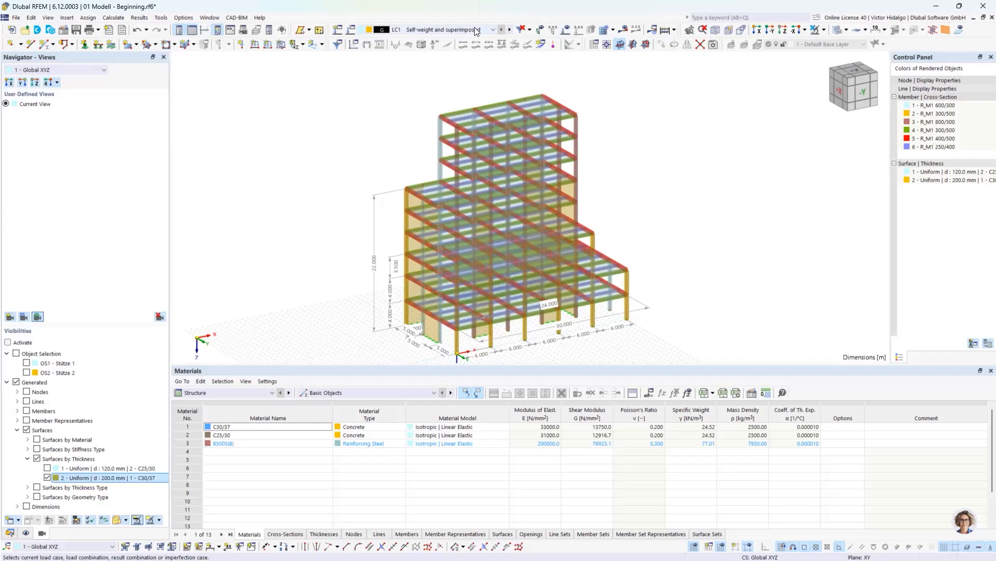
Step: Display the loads of load case LC1 Self-weight and superimposed, followed by those of LC2 Live load
{"action": "left_click", "coordinate": [449, 30]}
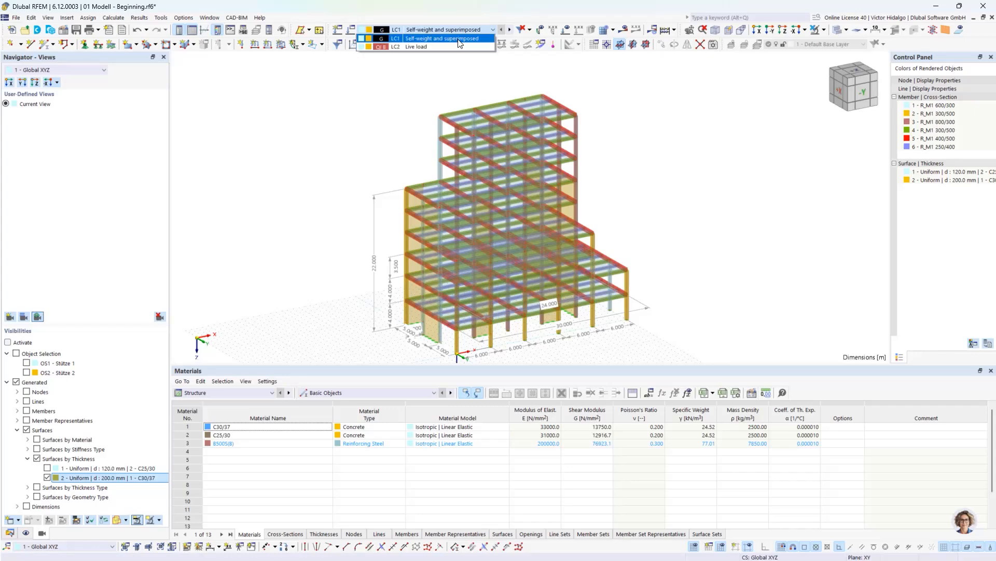
{"action": "left_click", "coordinate": [469, 39]}
{"action": "left_click", "coordinate": [569, 32]}
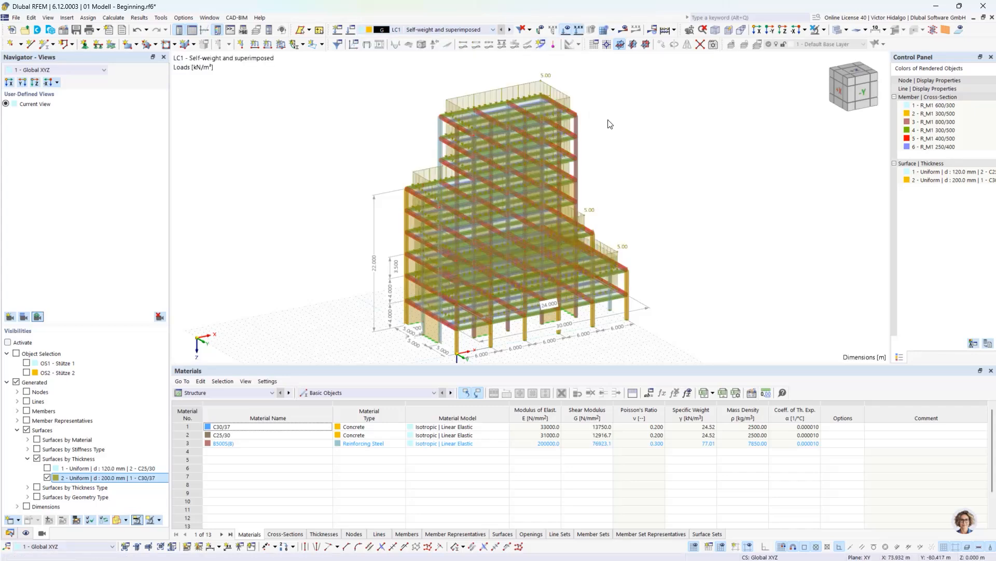
{"action": "middle_click_drag", "start_coordinate": [665, 226], "coordinate": [646, 201], "text": "ctrl"}
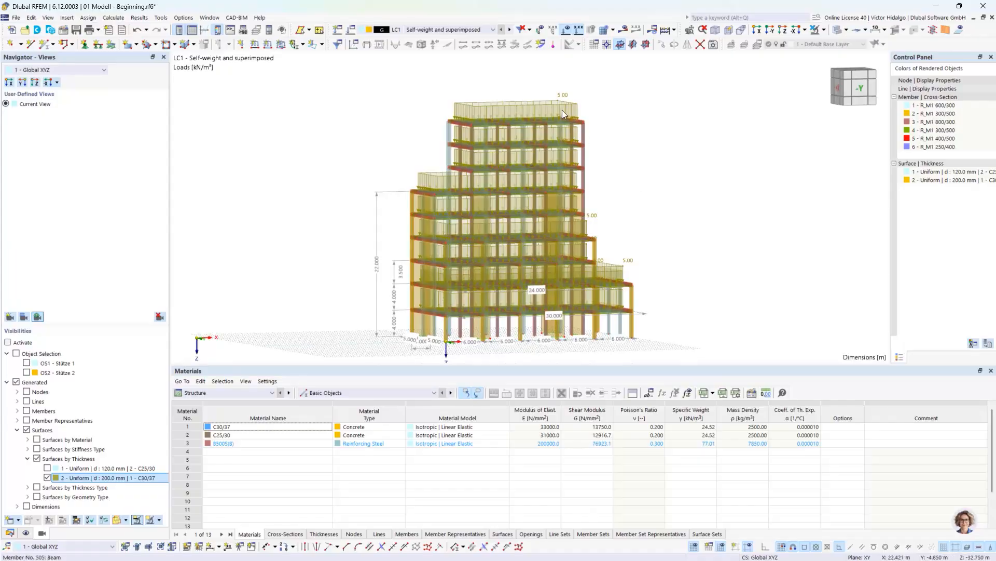
{"action": "left_click", "coordinate": [511, 30]}
{"action": "middle_click_drag", "start_coordinate": [597, 200], "coordinate": [614, 207], "text": "ctrl"}
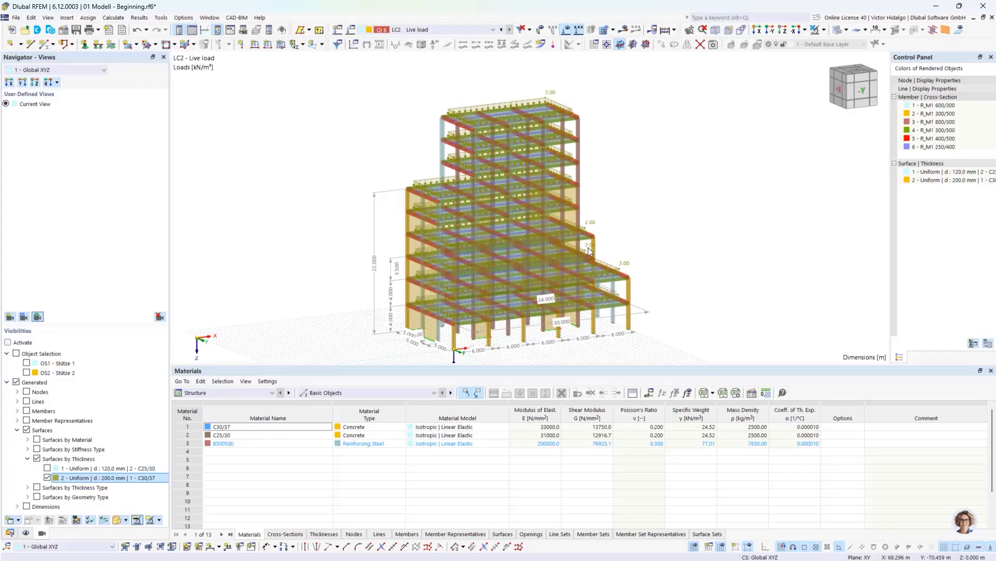
Step: Examine the storey-height dimensions along the building's edge and the live loads on the floors
{"action": "scroll", "coordinate": [431, 298], "scroll_direction": "up", "scroll_amount": 5}
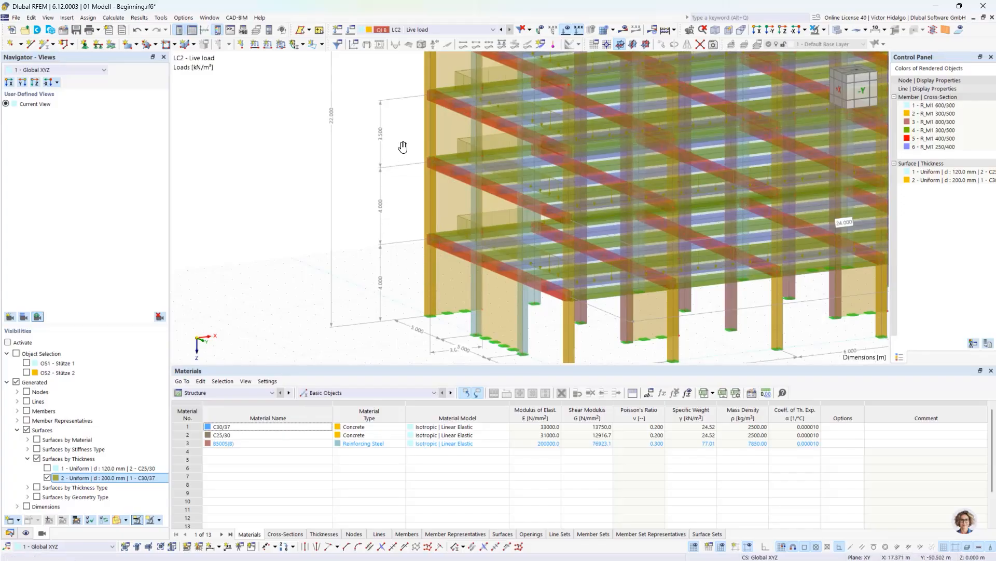
{"action": "scroll", "coordinate": [386, 199], "scroll_direction": "up", "scroll_amount": 2}
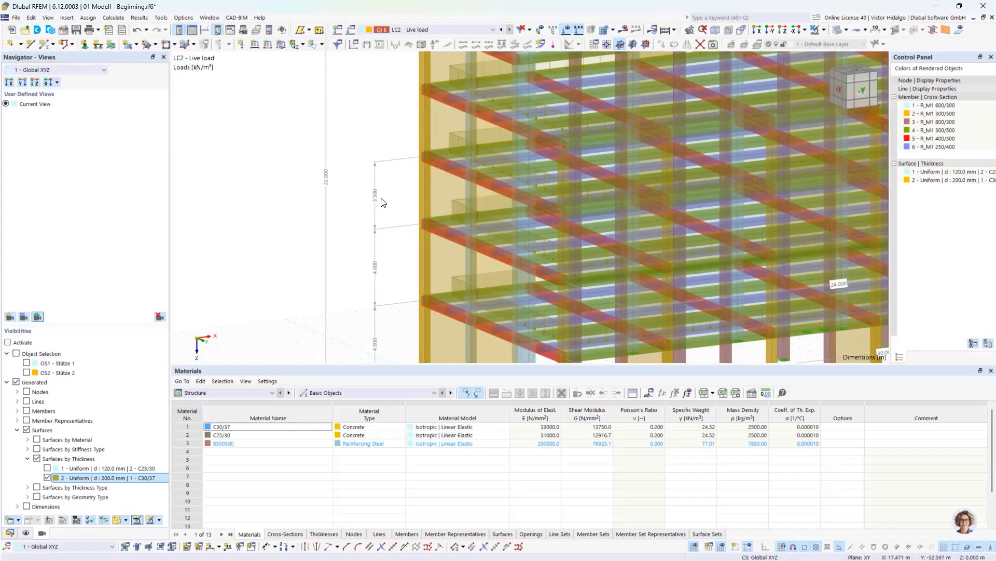
{"action": "scroll", "coordinate": [390, 196], "scroll_direction": "down", "scroll_amount": 4}
{"action": "scroll", "coordinate": [395, 195], "scroll_direction": "up", "scroll_amount": 1}
{"action": "scroll", "coordinate": [405, 205], "scroll_direction": "up", "scroll_amount": 2}
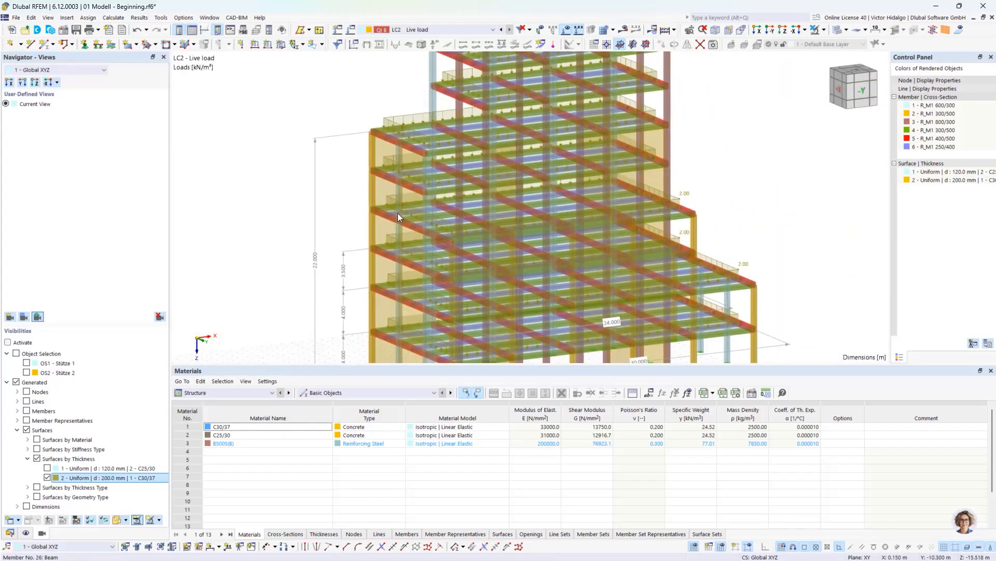
{"action": "scroll", "coordinate": [415, 196], "scroll_direction": "down", "scroll_amount": 2}
{"action": "scroll", "coordinate": [433, 202], "scroll_direction": "down", "scroll_amount": 2}
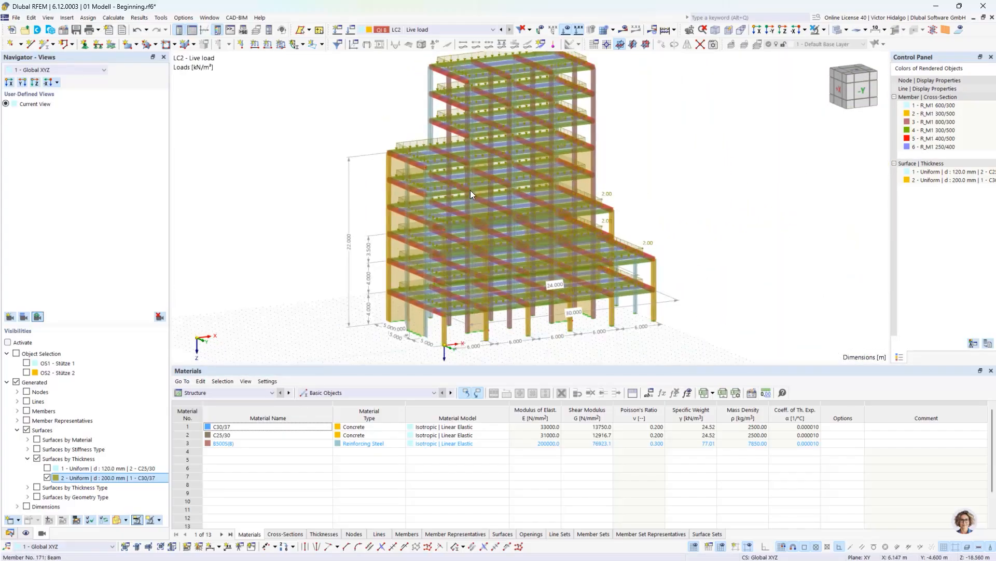
{"action": "scroll", "coordinate": [420, 203], "scroll_direction": "down", "scroll_amount": 1}
{"action": "middle_click_drag", "start_coordinate": [445, 183], "coordinate": [453, 196]}
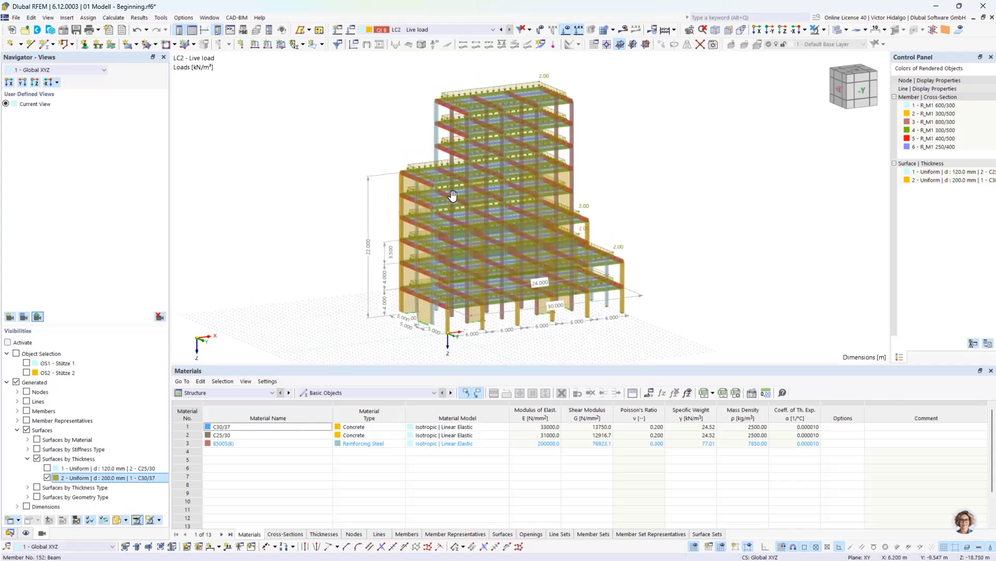
{"action": "scroll", "coordinate": [455, 197], "scroll_direction": "up", "scroll_amount": 1}
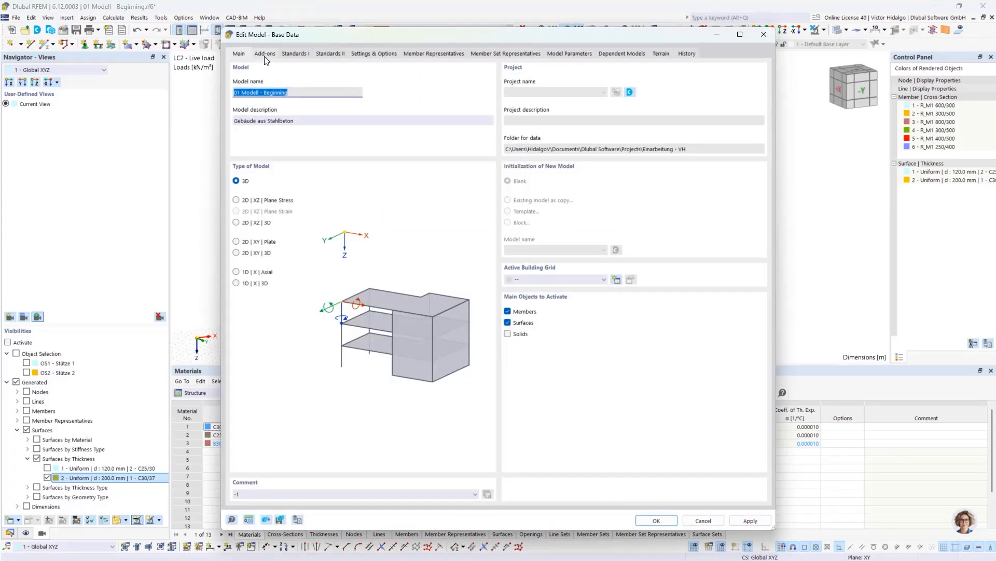
Step: Activate the Modal Analysis and Response Spectrum Analysis add-ons in the model's base data
{"action": "left_click", "coordinate": [265, 55]}
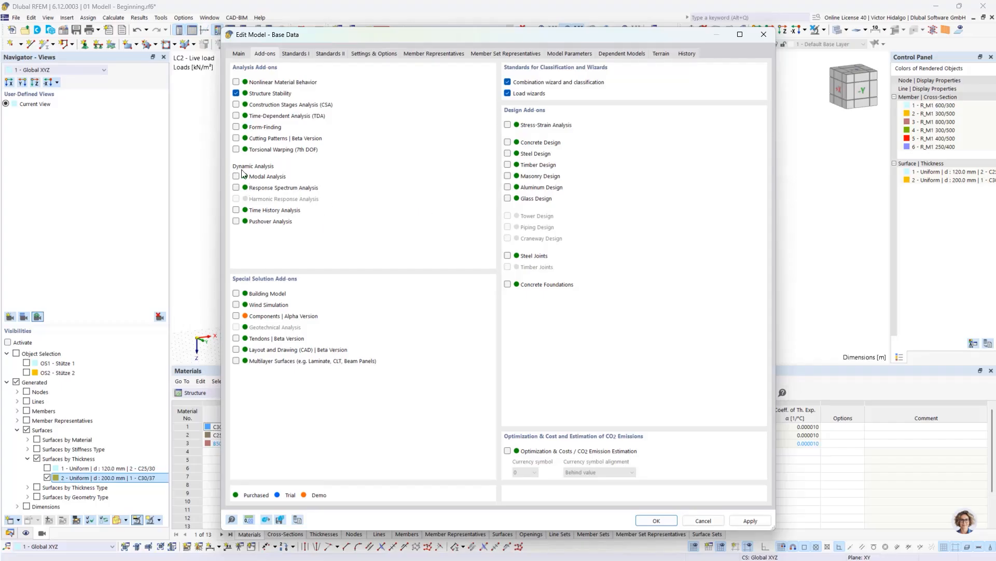
{"action": "left_click", "coordinate": [236, 188]}
{"action": "left_click", "coordinate": [507, 165]}
{"action": "left_click", "coordinate": [507, 165]}
Step: Check the standard group and national annex for dynamic analysis and accept the base data
{"action": "left_click", "coordinate": [294, 55]}
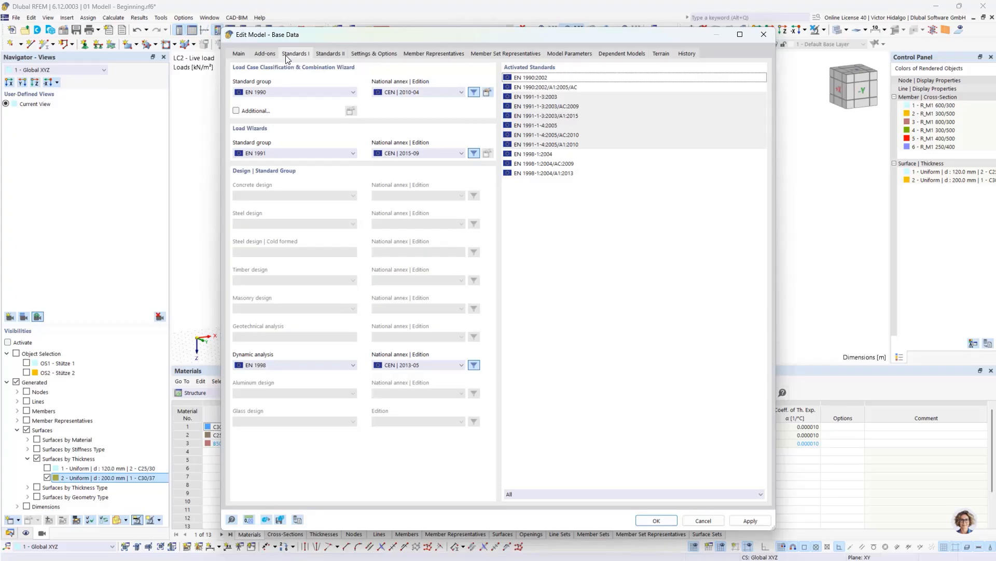
{"action": "left_click", "coordinate": [266, 54]}
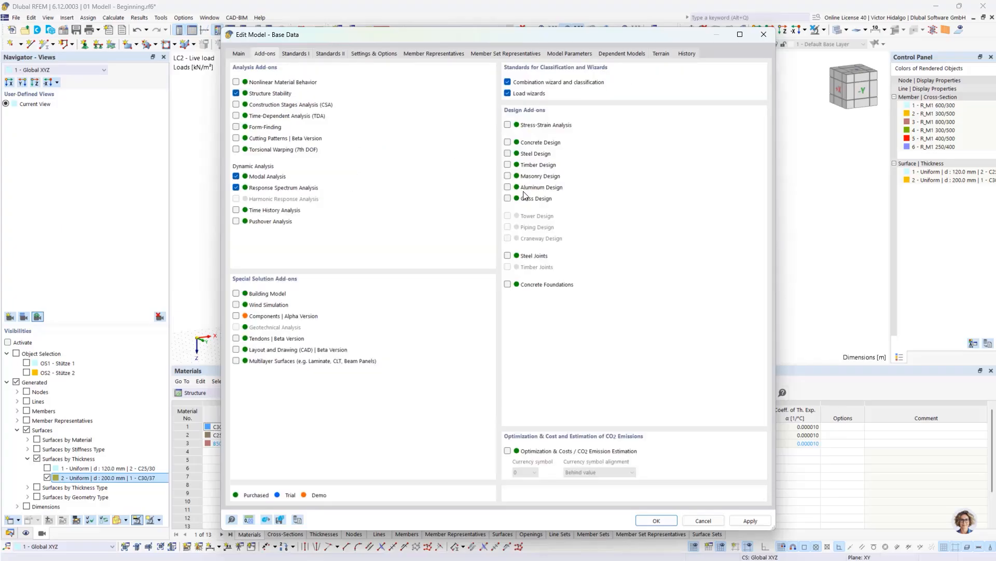
{"action": "left_click", "coordinate": [292, 53]}
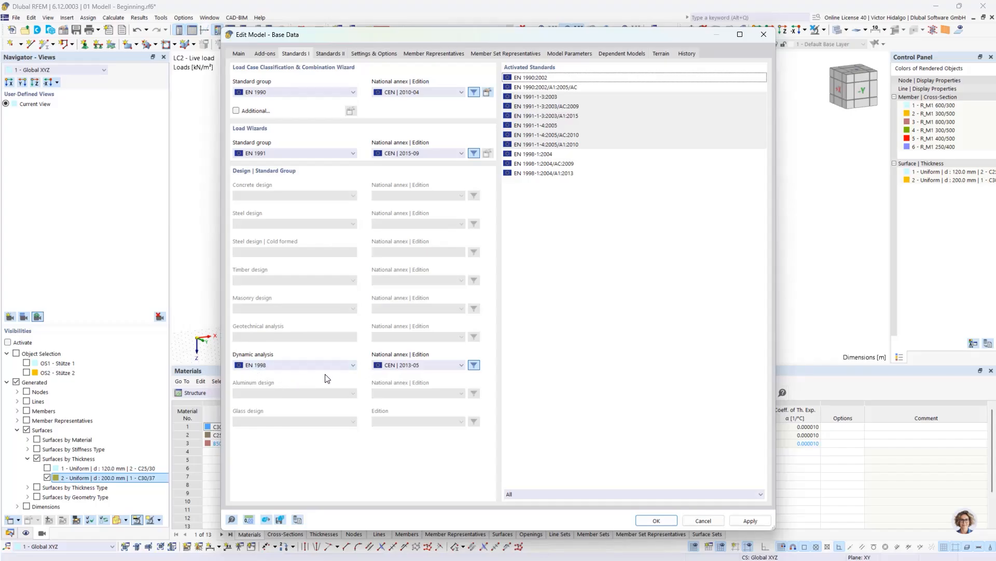
{"action": "left_click", "coordinate": [657, 521]}
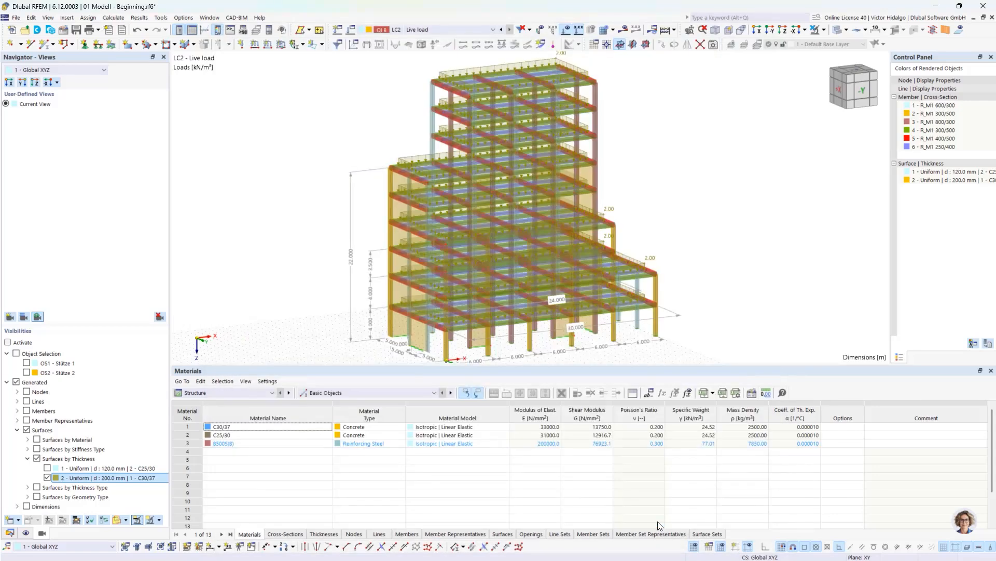
Step: Create load case LC3 with the analysis type Modal Analysis and name it "Modal analysis 1 - Basis"
{"action": "left_click", "coordinate": [353, 32]}
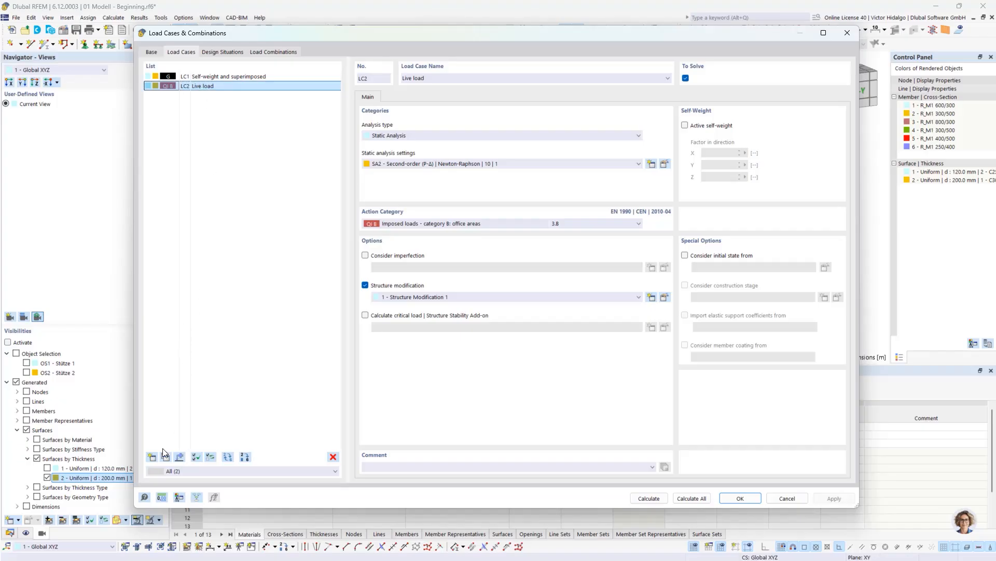
{"action": "left_click", "coordinate": [152, 457]}
{"action": "left_click", "coordinate": [462, 135]}
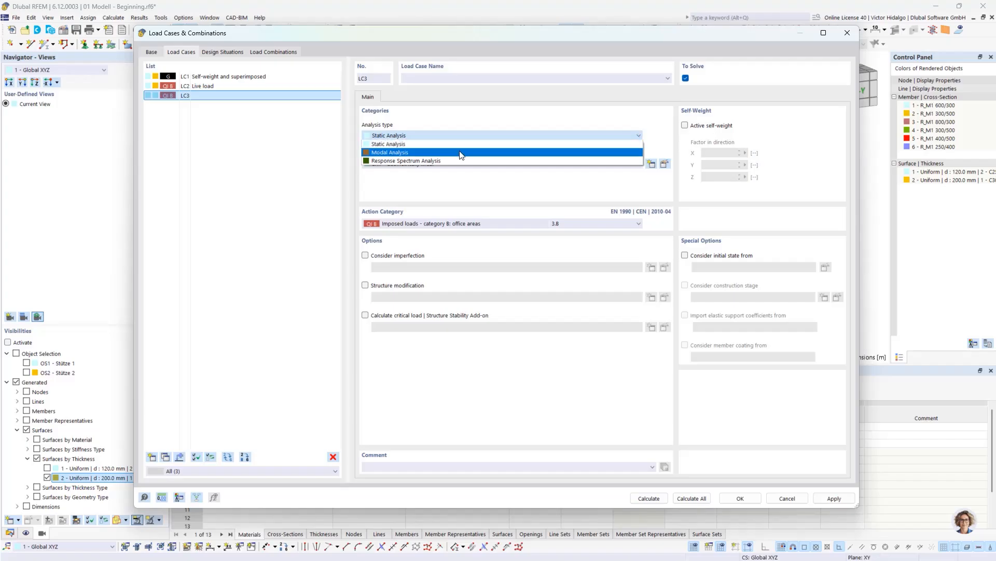
{"action": "left_click", "coordinate": [461, 152]}
{"action": "left_click", "coordinate": [447, 77]}
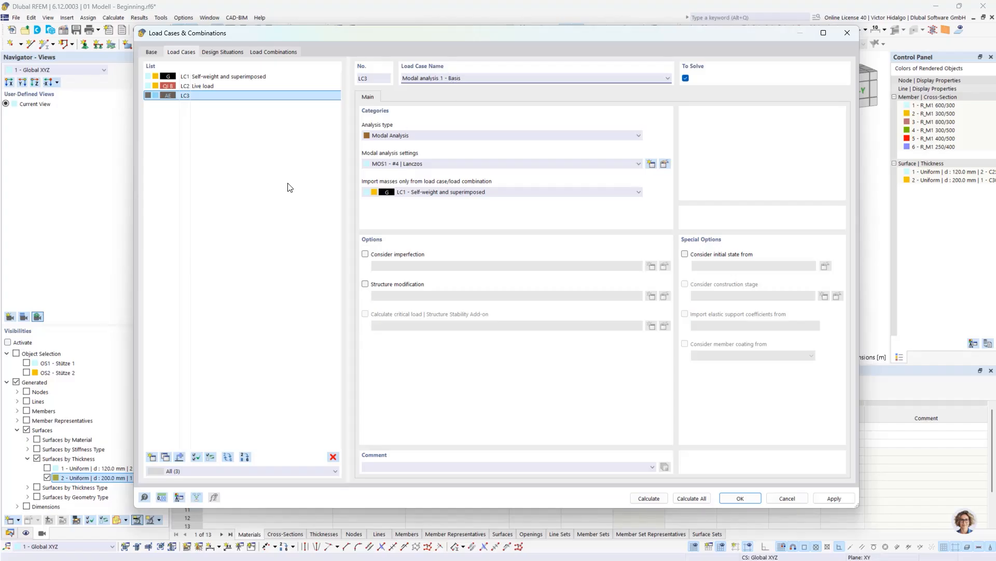
{"action": "left_click", "coordinate": [273, 191]}
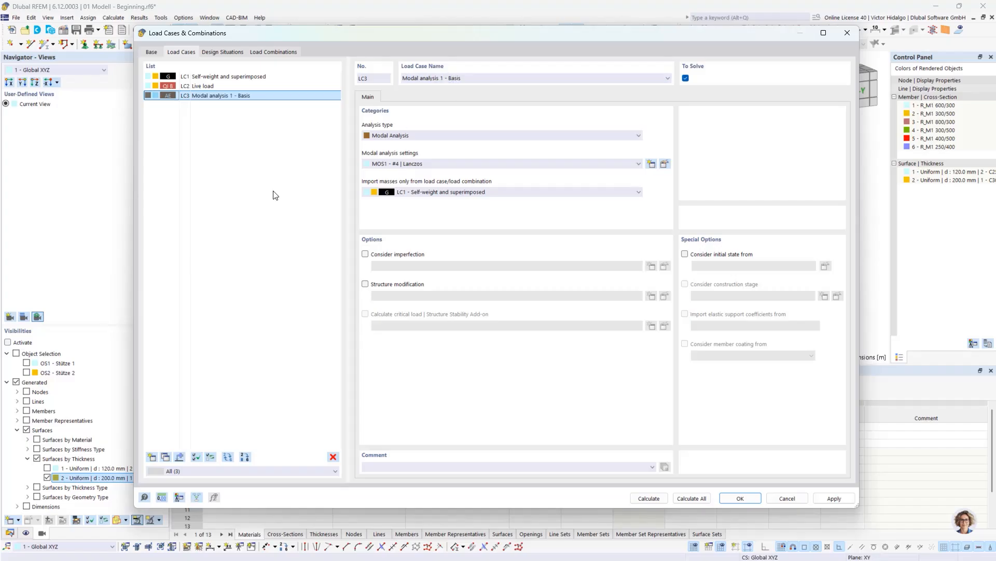
Step: Open the modal analysis settings of LC3 and delete the MOS2 #10 | Lanczos entry
{"action": "left_click", "coordinate": [664, 164]}
{"action": "left_click", "coordinate": [305, 127]}
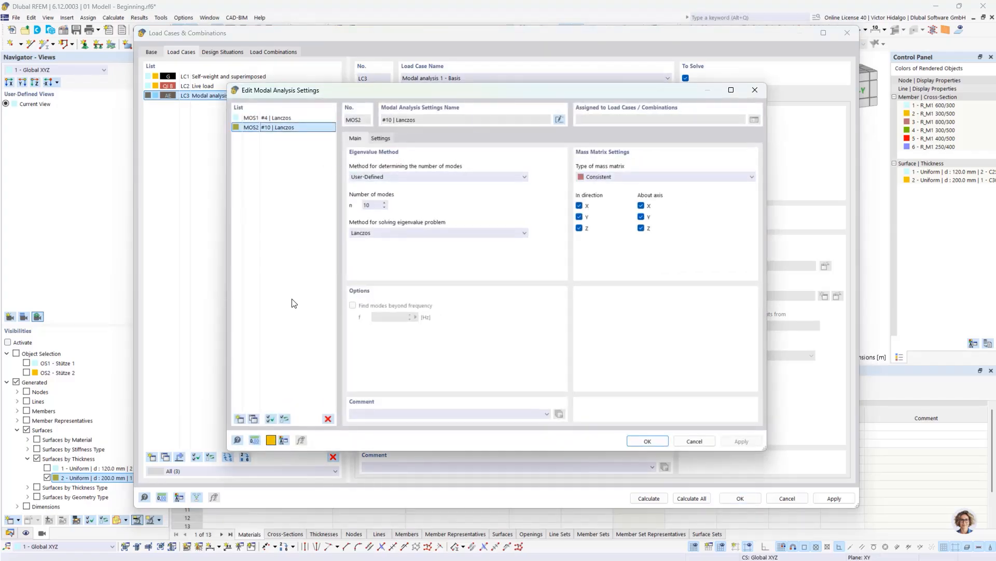
{"action": "left_click", "coordinate": [328, 419]}
{"action": "left_click", "coordinate": [507, 316]}
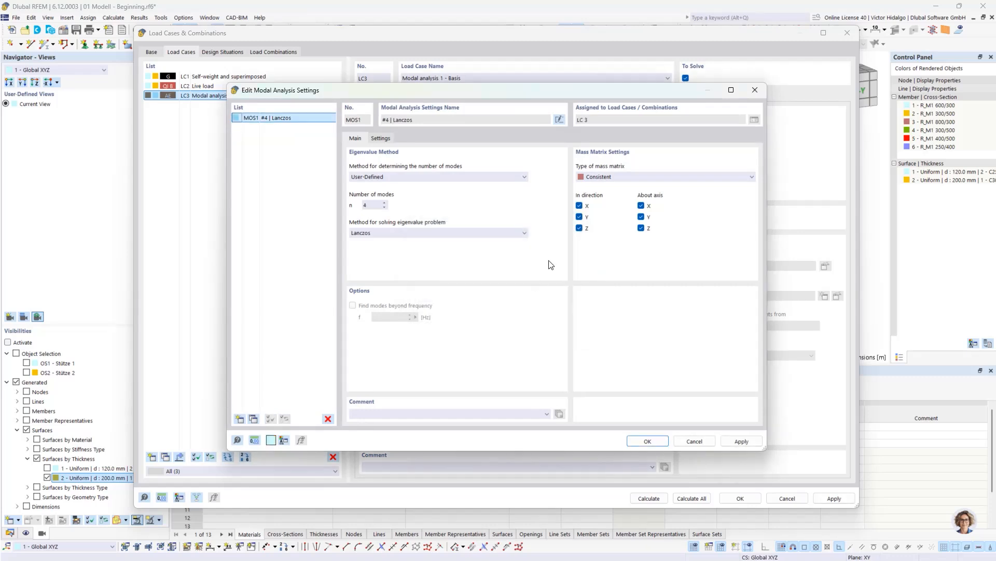
Step: Determine the number of modes automatically to reach effective modal mass factors of 90 %, solving by the root of the characteristic polynomial
{"action": "left_click", "coordinate": [407, 178]}
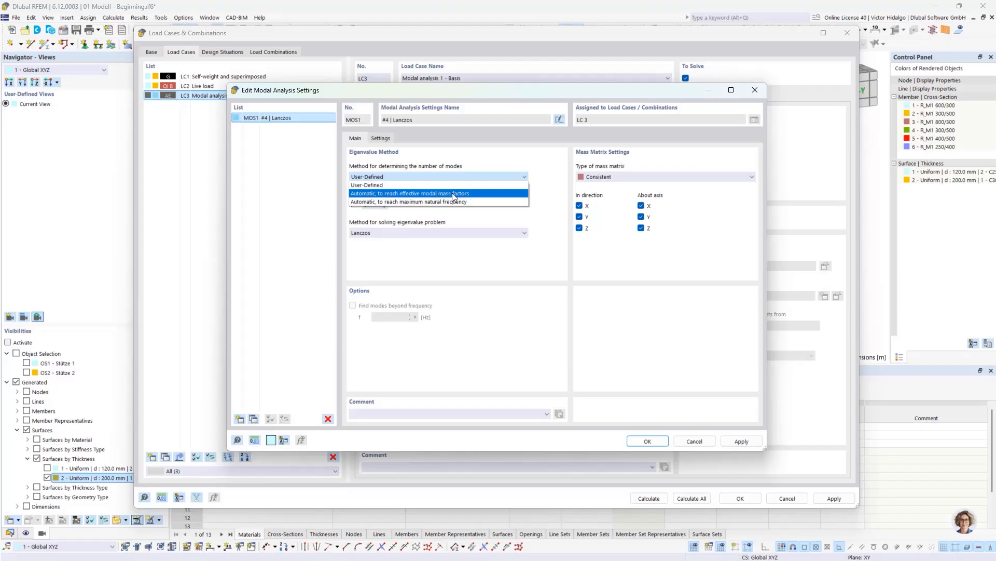
{"action": "left_click", "coordinate": [476, 194]}
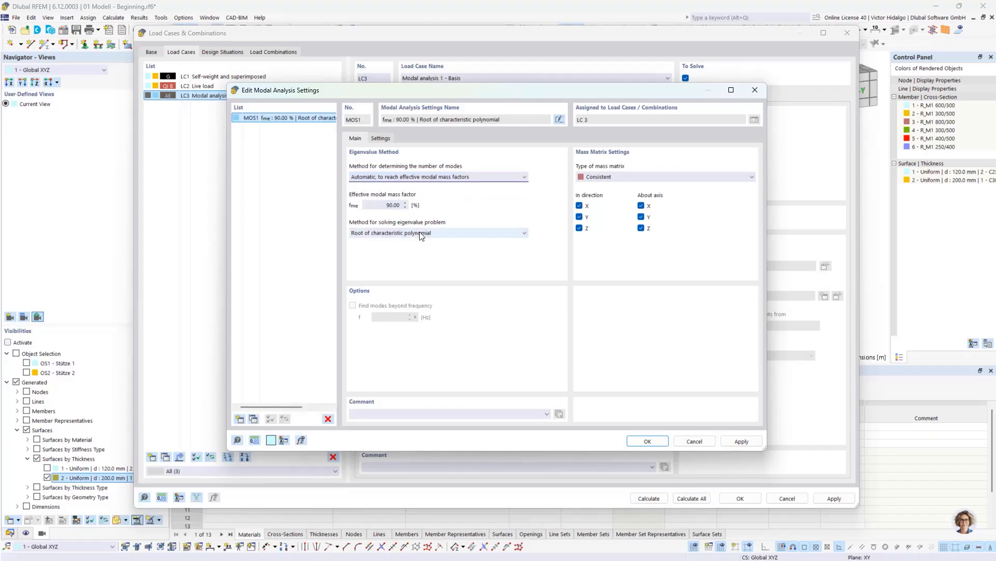
{"action": "left_click", "coordinate": [450, 233]}
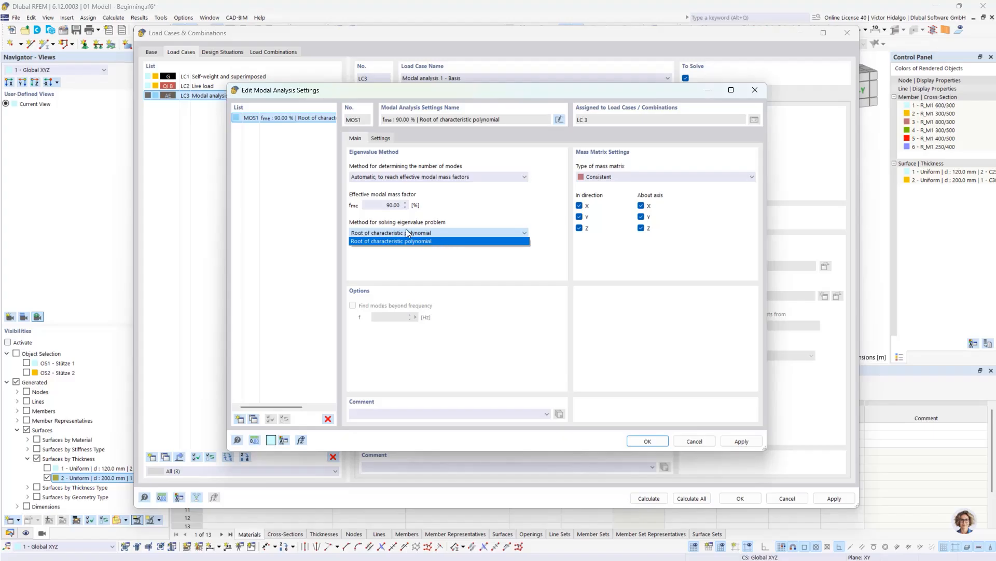
{"action": "left_click", "coordinate": [401, 242]}
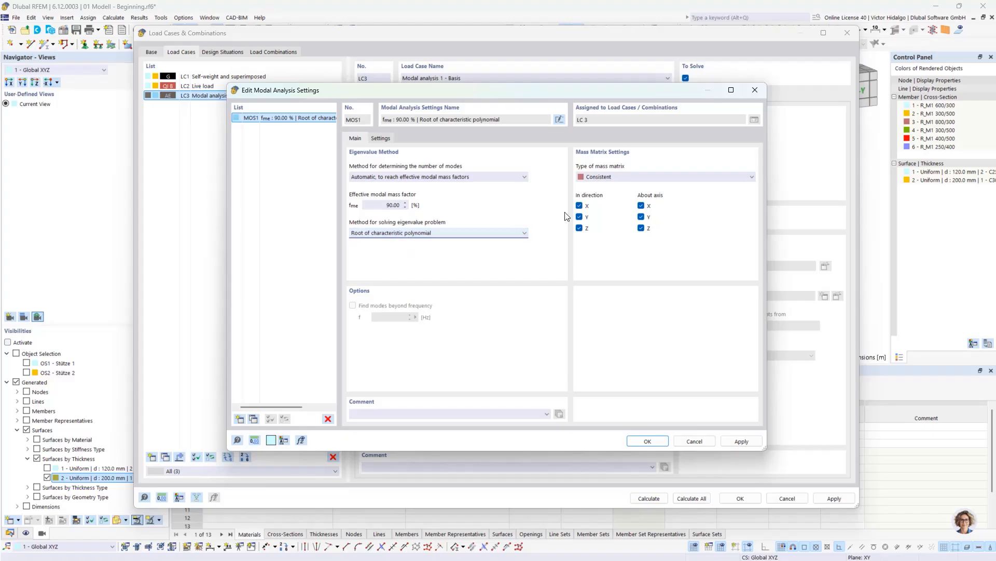
Step: Use a diagonal mass matrix, deactivate the masses in direction Z and about axes X and Y, and accept the modal analysis settings
{"action": "left_click", "coordinate": [600, 179]}
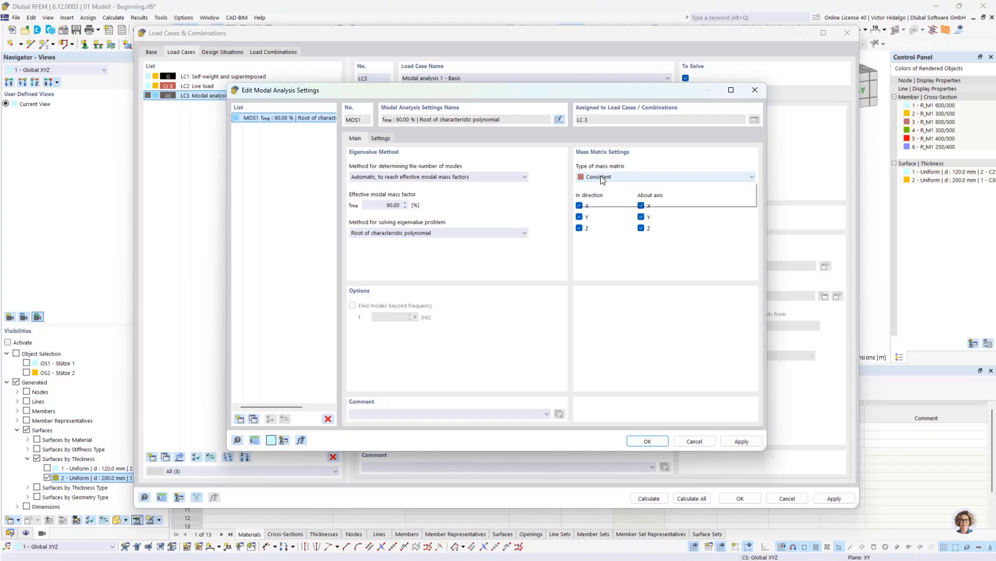
{"action": "left_click", "coordinate": [610, 187]}
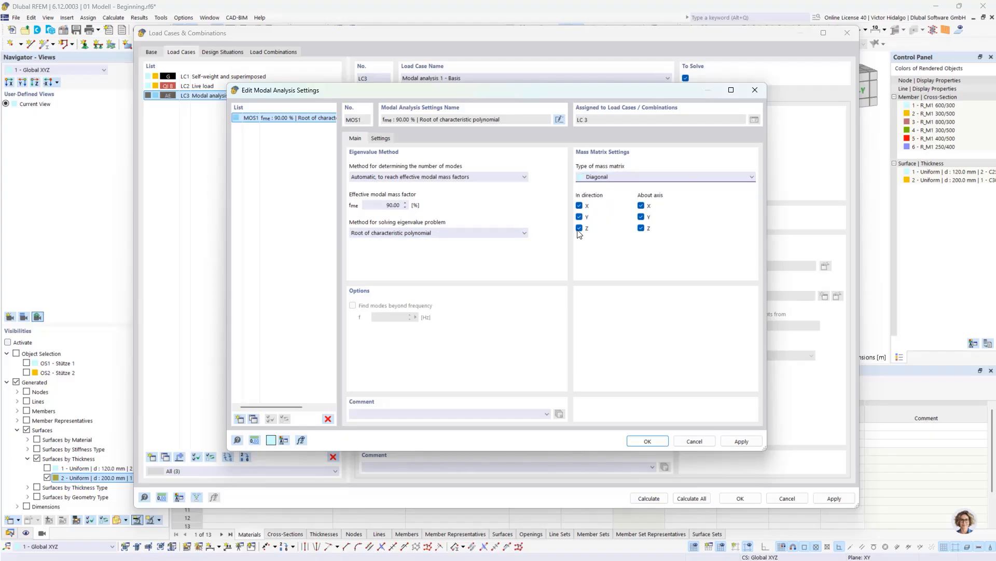
{"action": "left_click", "coordinate": [594, 229]}
{"action": "left_click", "coordinate": [641, 205]}
{"action": "left_click", "coordinate": [642, 217]}
{"action": "left_click", "coordinate": [741, 440]}
{"action": "left_click", "coordinate": [647, 441]}
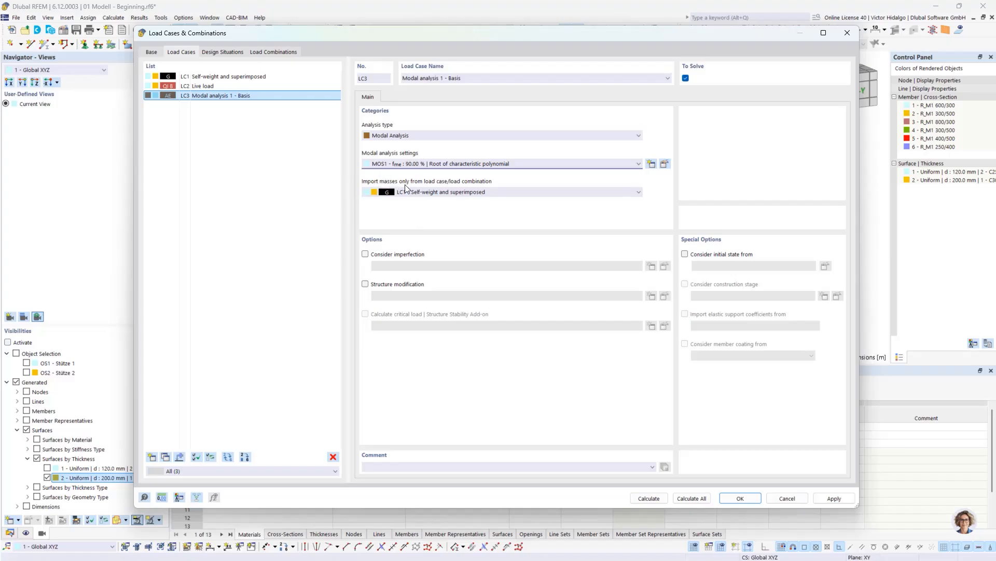
Step: Activate the combination wizard, result combinations and automatic assignment of corresponding load combinations, saving the dialog's changes
{"action": "left_click", "coordinate": [507, 192]}
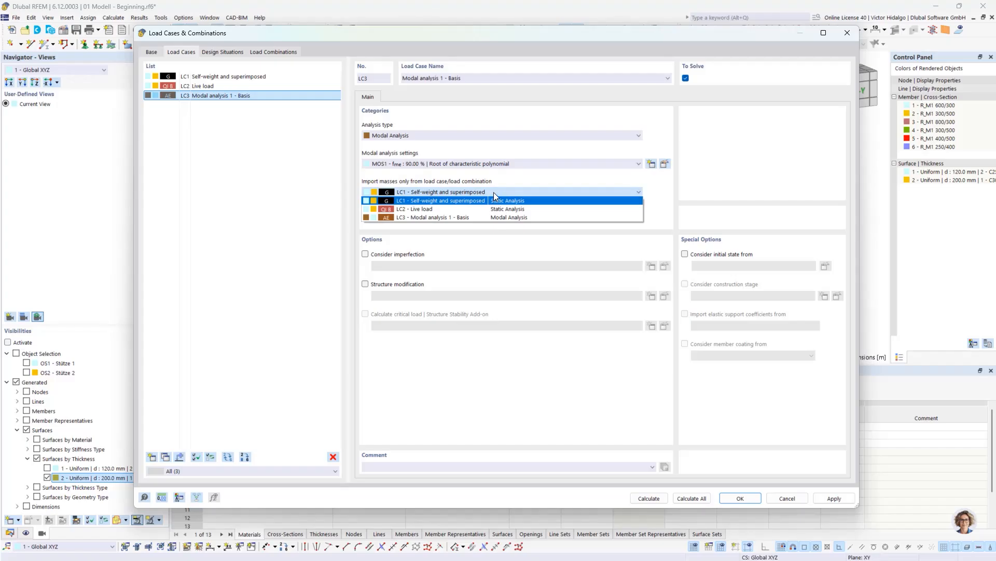
{"action": "left_click", "coordinate": [495, 191]}
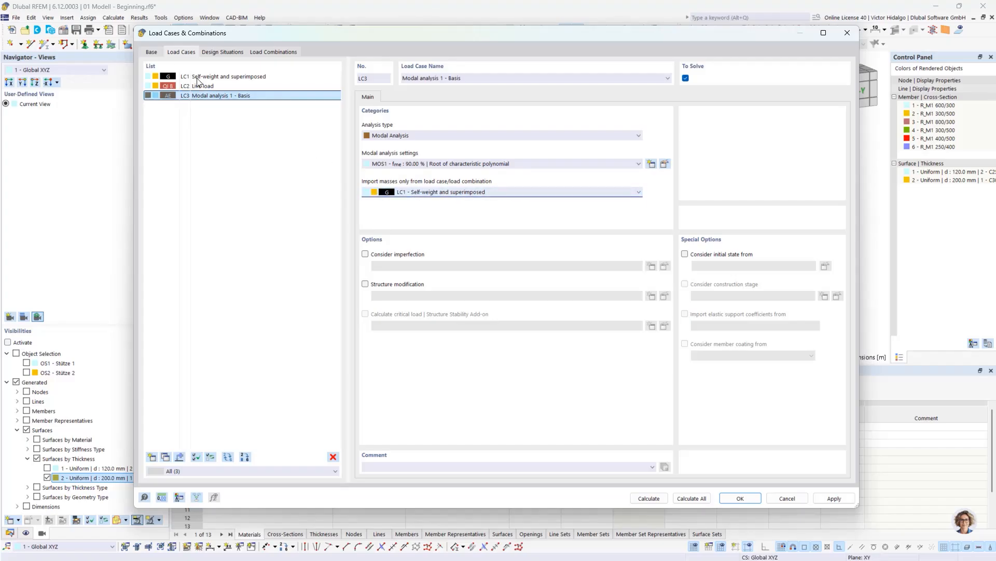
{"action": "left_click", "coordinate": [152, 52]}
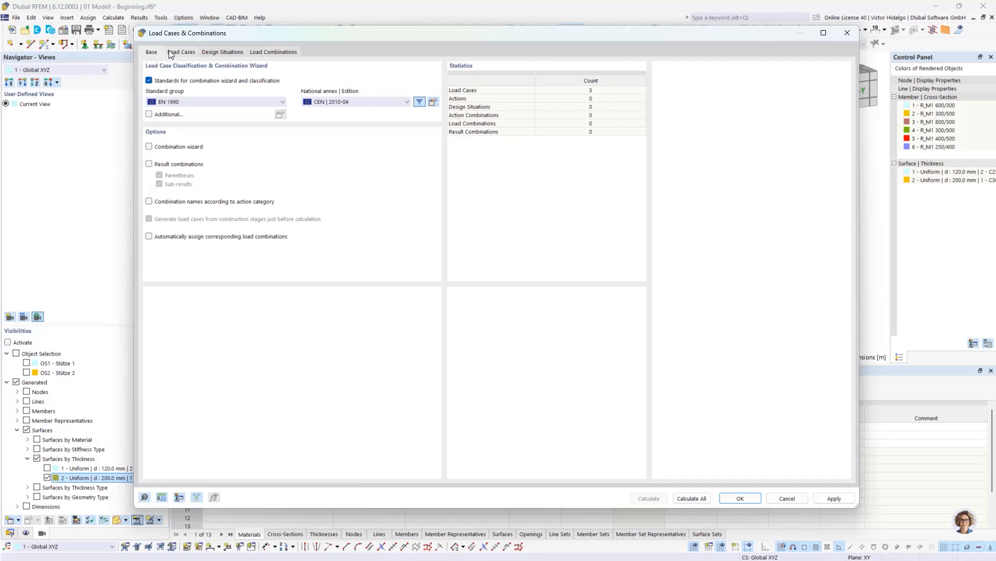
{"action": "left_click", "coordinate": [149, 147]}
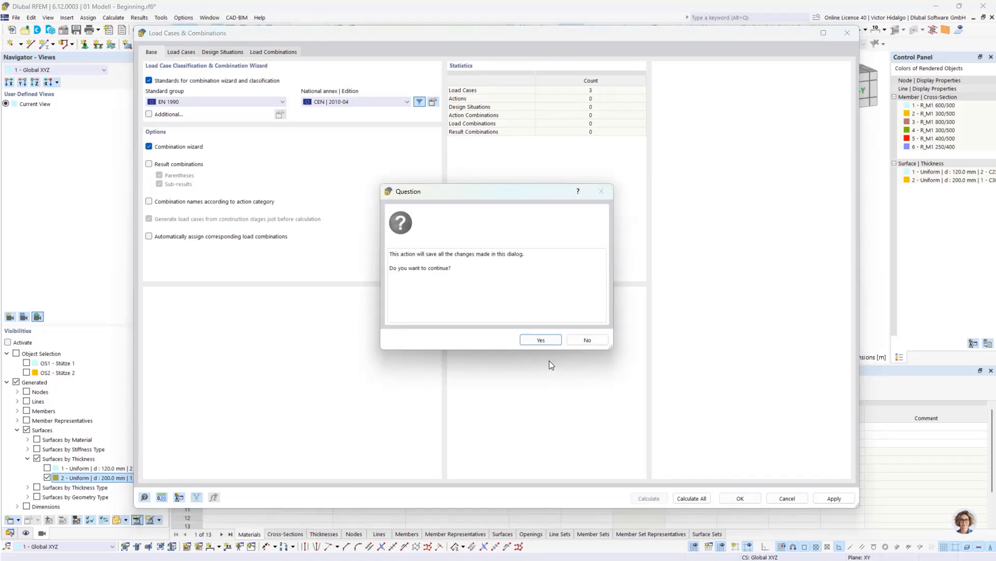
{"action": "left_click", "coordinate": [540, 341]}
{"action": "left_click", "coordinate": [148, 164]}
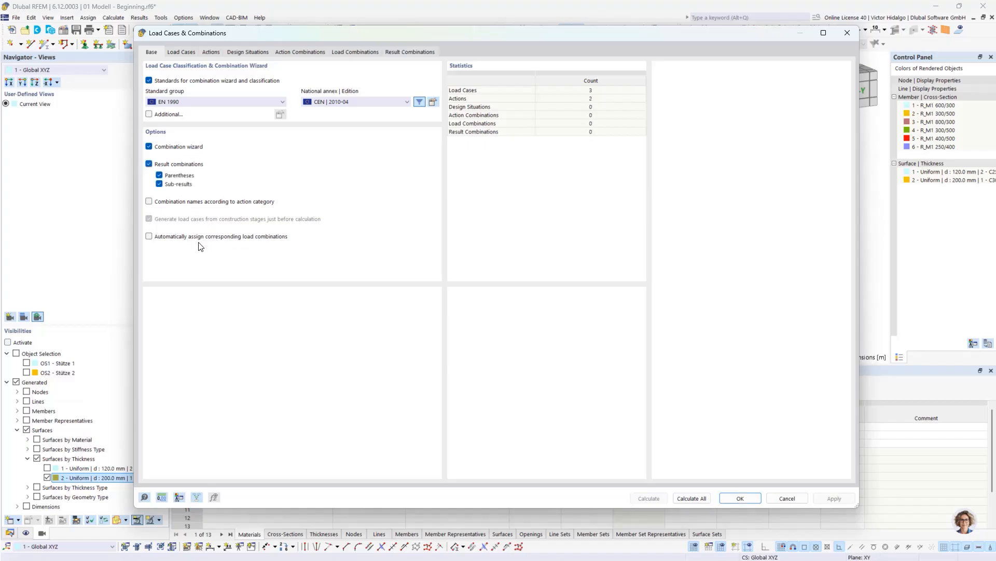
{"action": "left_click", "coordinate": [149, 236]}
Step: Create design situation DS1 with the type Seismic/Mass Combination - psi-E,i
{"action": "left_click", "coordinate": [211, 53]}
{"action": "left_click", "coordinate": [247, 54]}
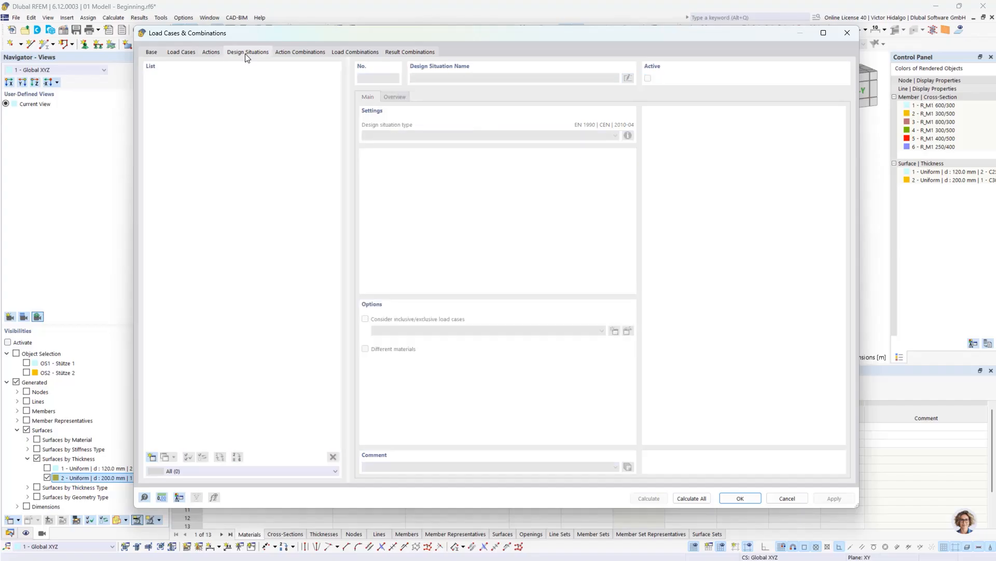
{"action": "left_click", "coordinate": [151, 457]}
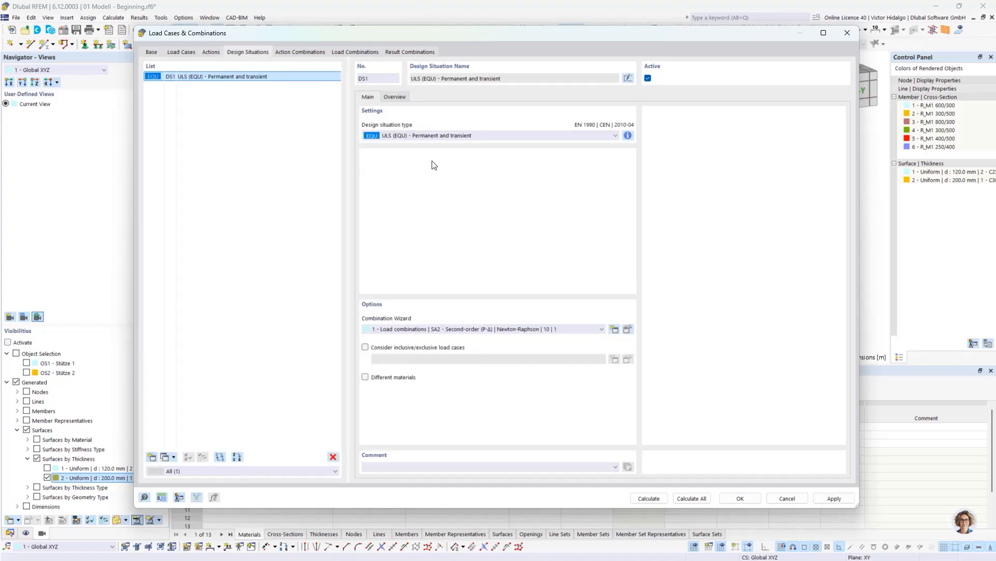
{"action": "left_click", "coordinate": [449, 134]}
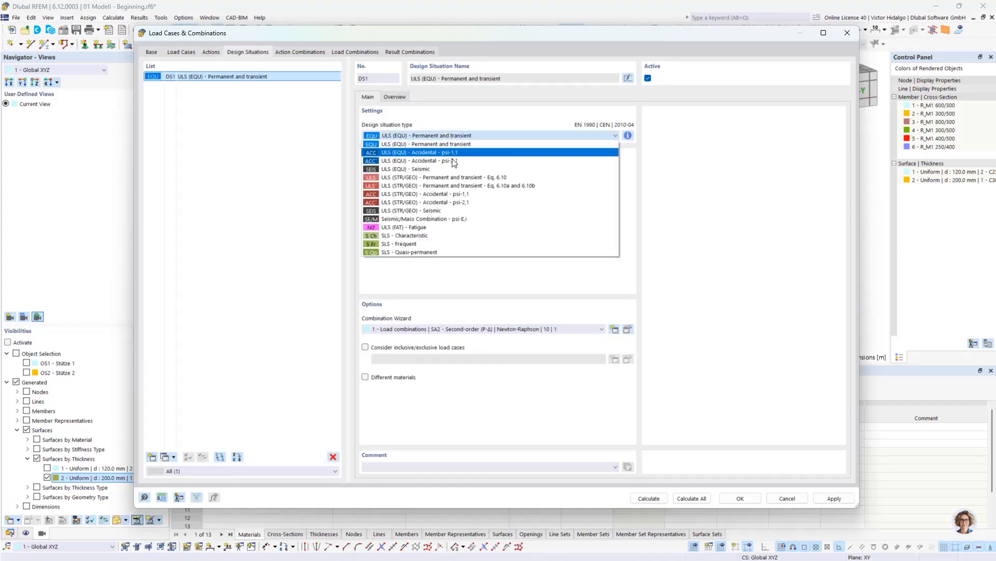
{"action": "left_click", "coordinate": [478, 222]}
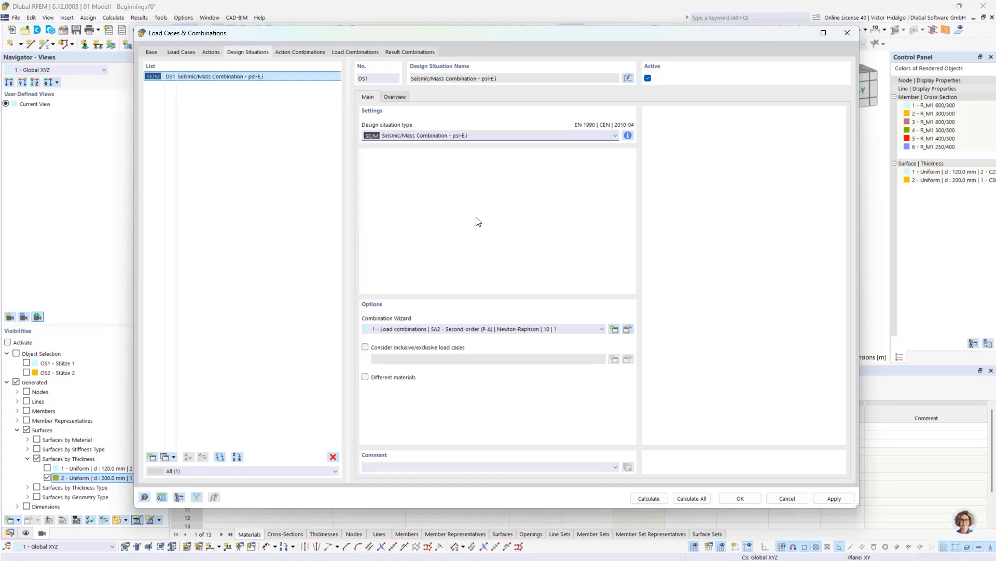
Step: Examine the generated action combination and the settings and assigned load cases of load combination CO1
{"action": "left_click", "coordinate": [300, 53]}
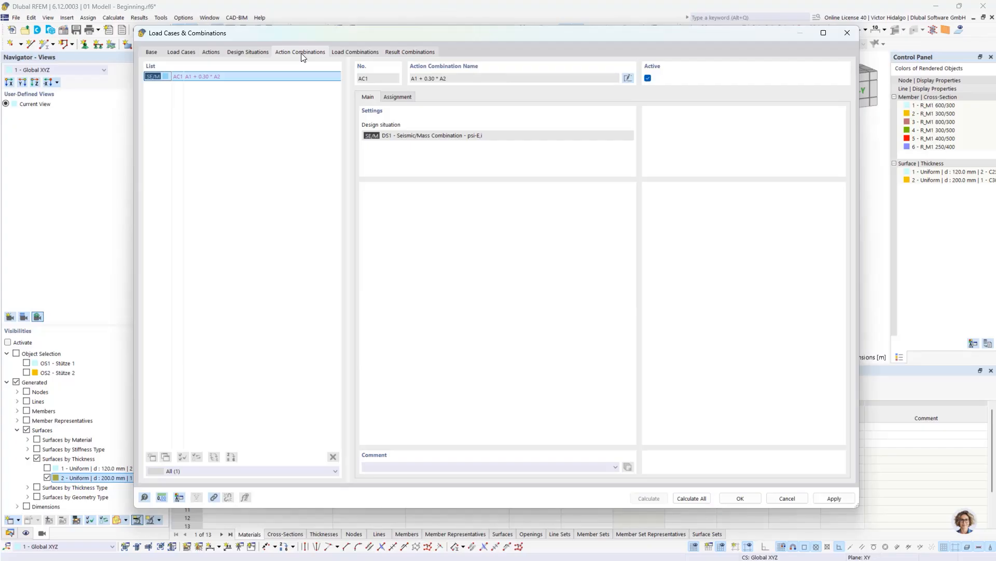
{"action": "left_click", "coordinate": [366, 51]}
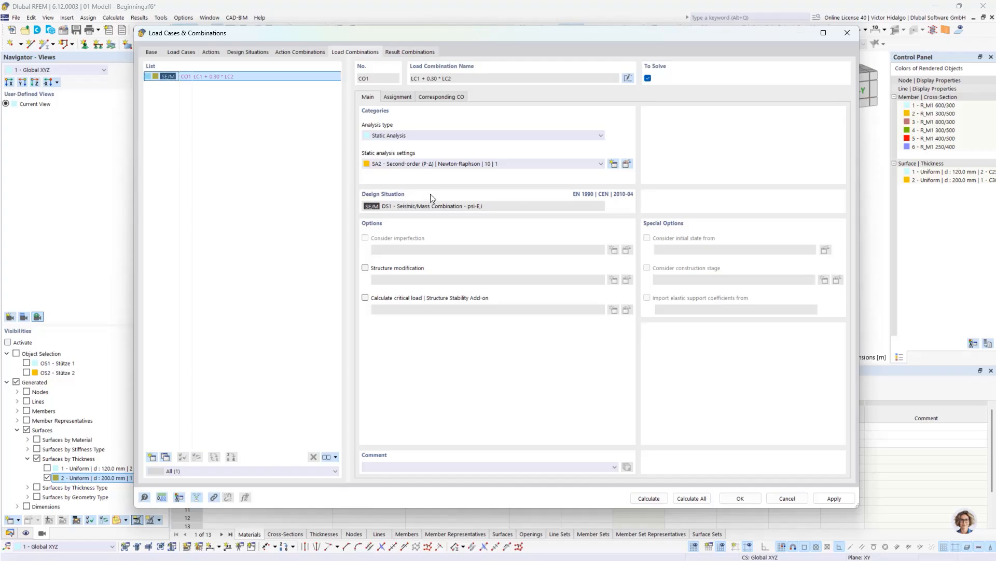
{"action": "left_click", "coordinate": [405, 98]}
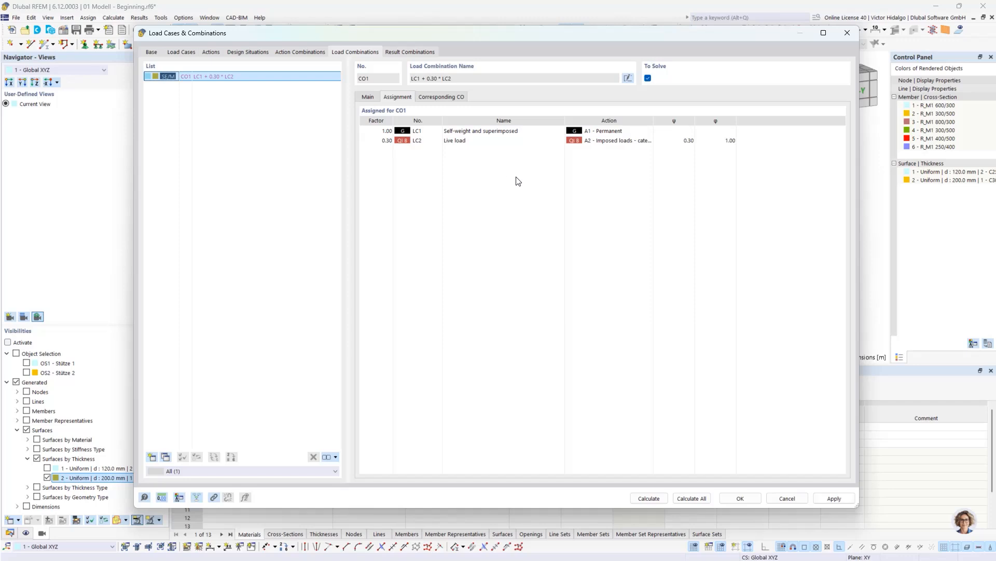
{"action": "left_click", "coordinate": [367, 97]}
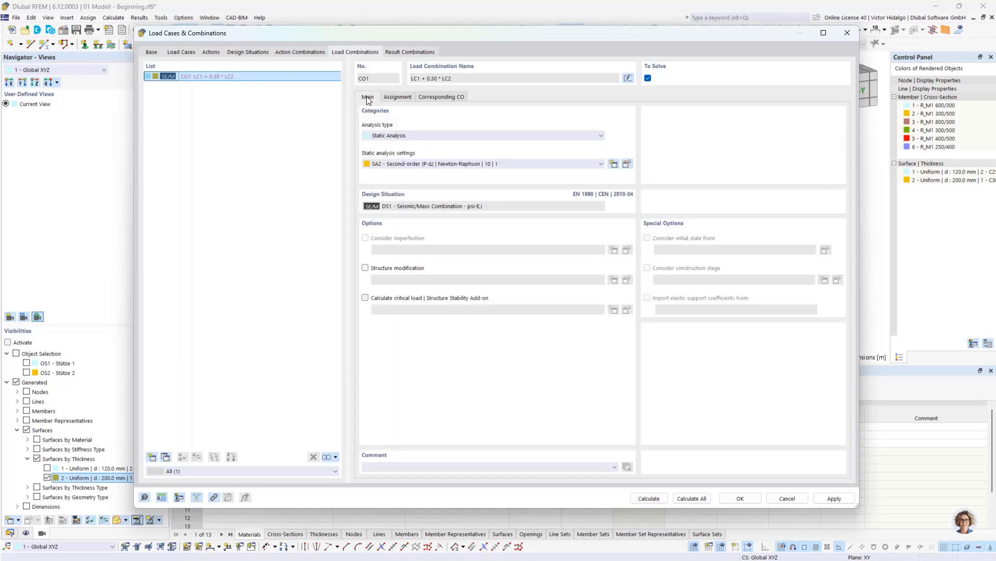
Step: Set load case LC3 to import masses only from load combination CO1 and apply the change
{"action": "left_click", "coordinate": [188, 52]}
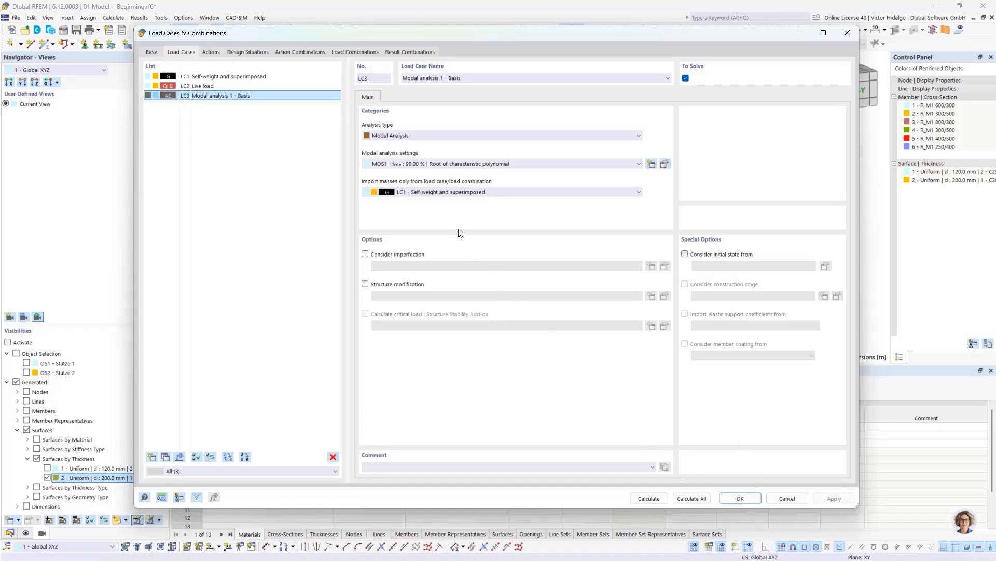
{"action": "left_click", "coordinate": [465, 192]}
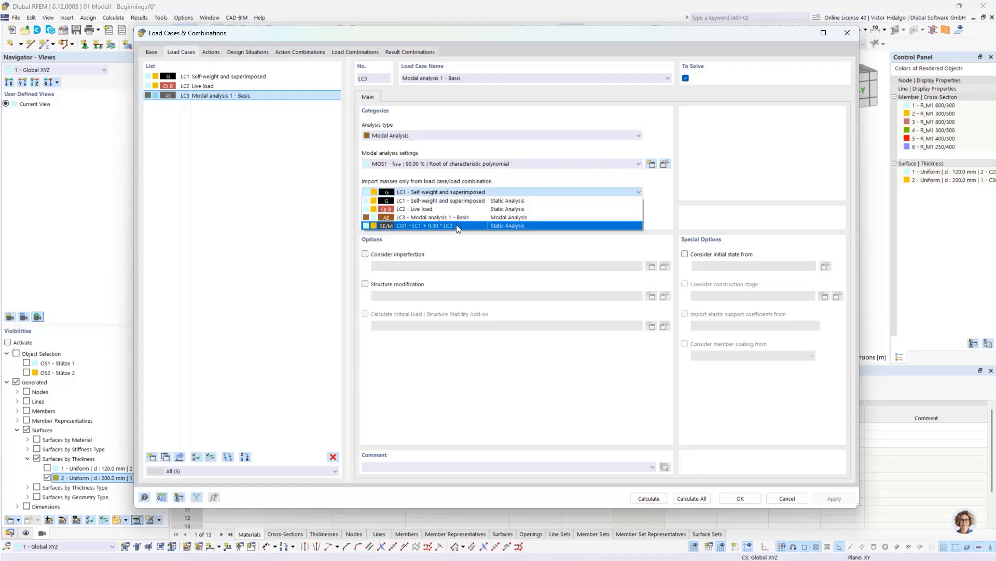
{"action": "left_click", "coordinate": [416, 224]}
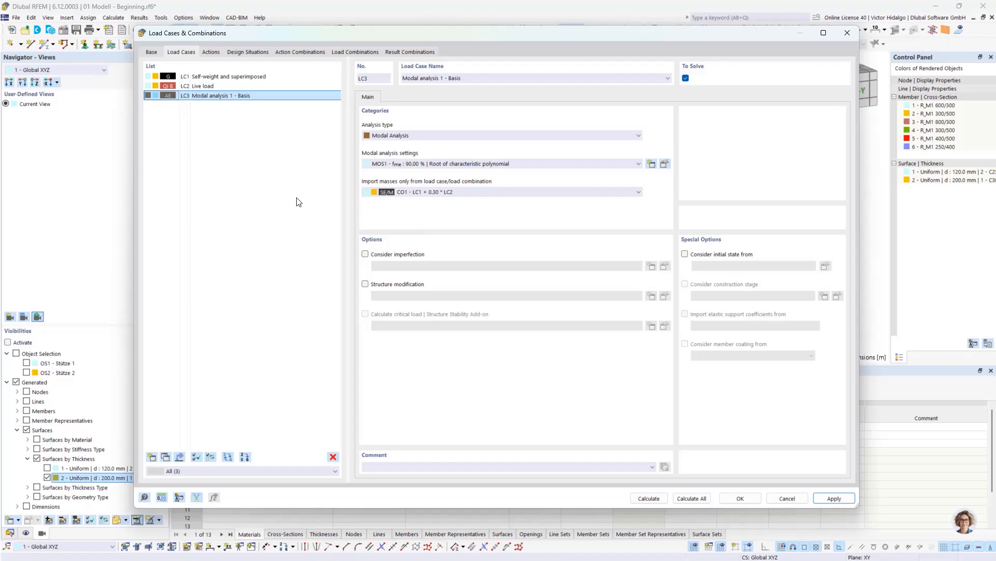
{"action": "left_click", "coordinate": [849, 503]}
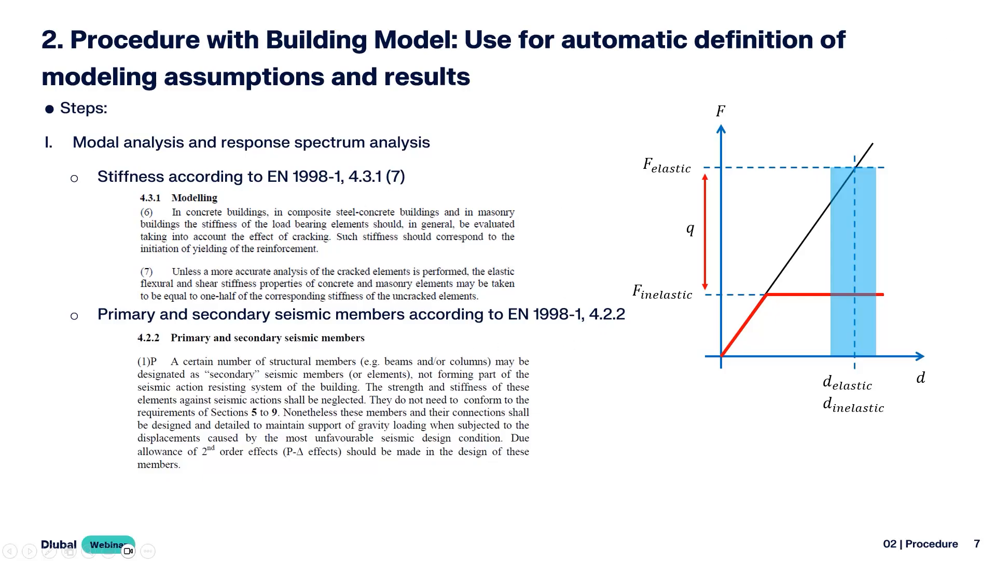
Step: Return to RFEM, copy load case LC3 as LC4 and name the copy "Modal analysis 2 -"
{"action": "key", "text": "alt+Tab"}
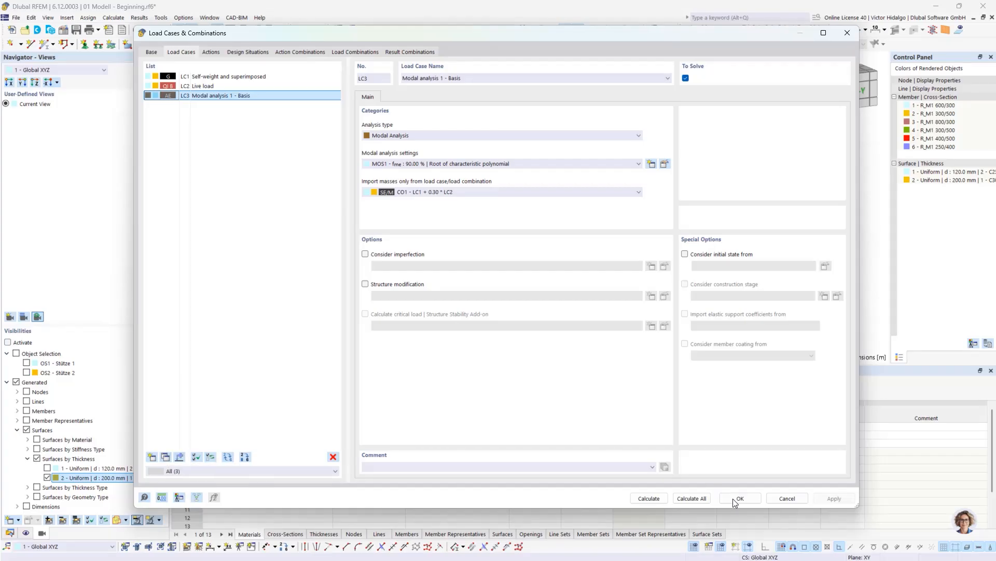
{"action": "left_click", "coordinate": [165, 456]}
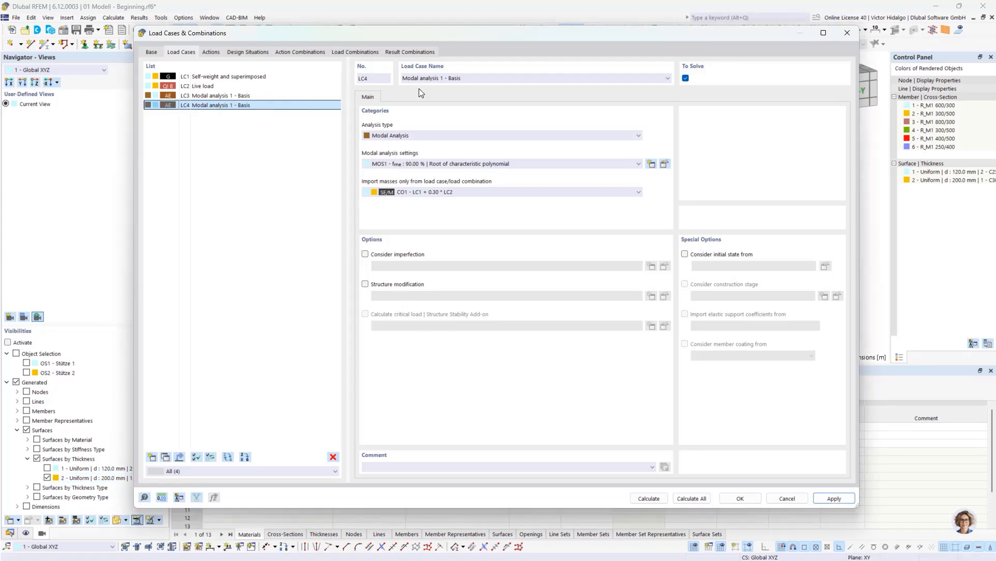
{"action": "left_click", "coordinate": [441, 78]}
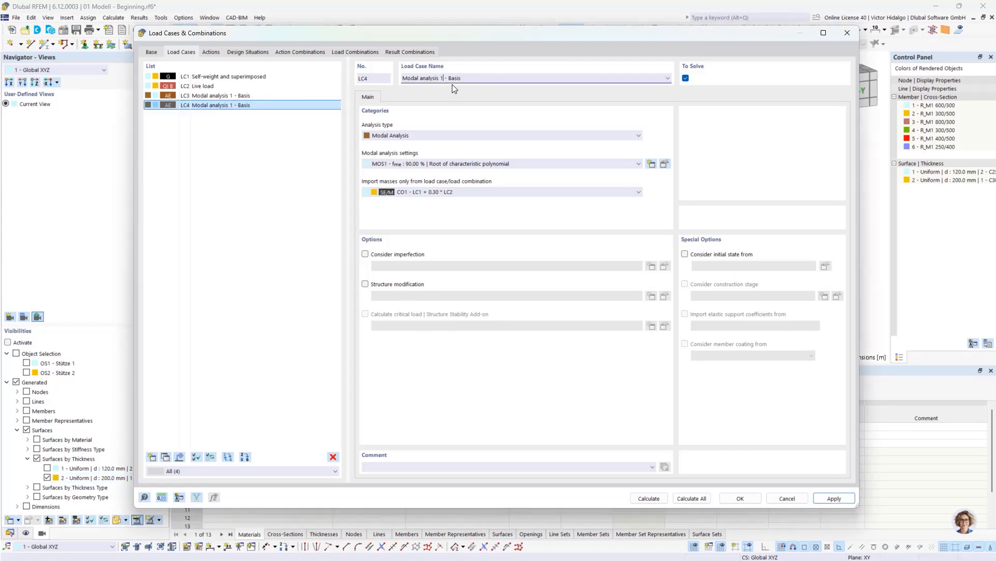
{"action": "left_click", "coordinate": [464, 78]}
{"action": "key", "text": "BackSpace"}
{"action": "key", "text": "BackSpace"}
{"action": "key", "text": "BackSpace"}
{"action": "key", "text": "BackSpace"}
{"action": "key", "text": "BackSpace"}
{"action": "left_click", "coordinate": [285, 213]}
Step: Activate Structure Modification 1 for LC4 and check its settings alongside those of Structure Modification 2
{"action": "left_click", "coordinate": [407, 285]}
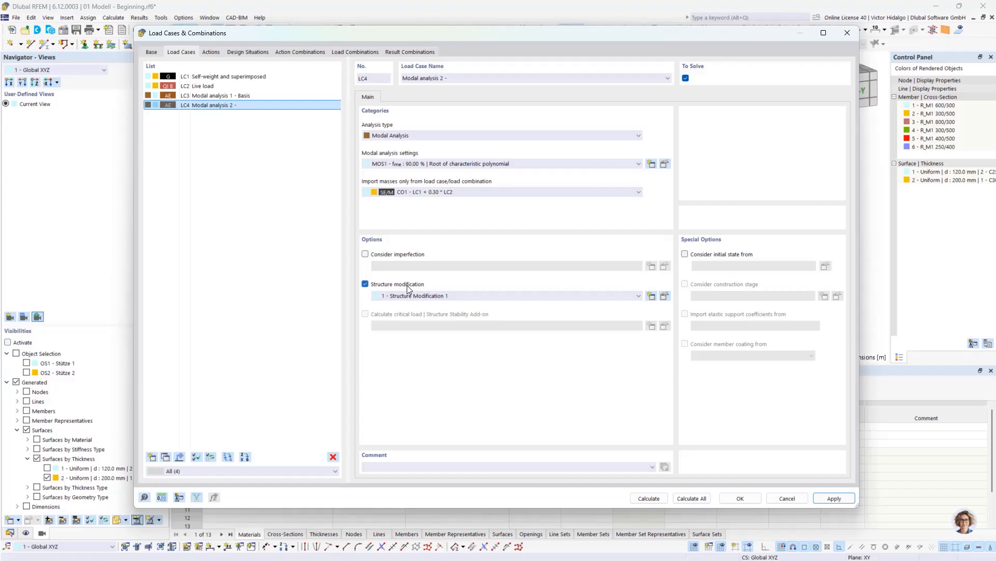
{"action": "left_click", "coordinate": [666, 297]}
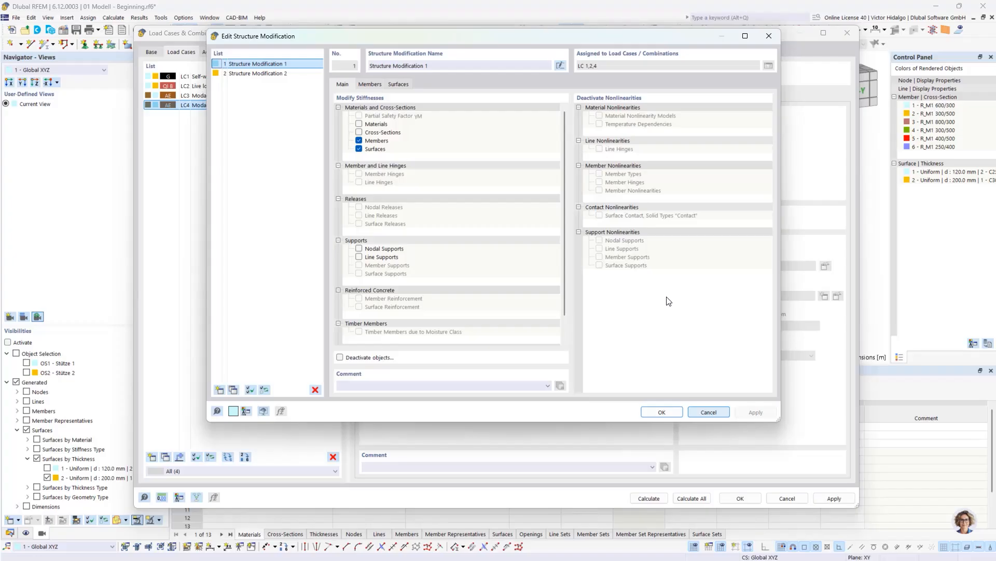
{"action": "left_click", "coordinate": [273, 73]}
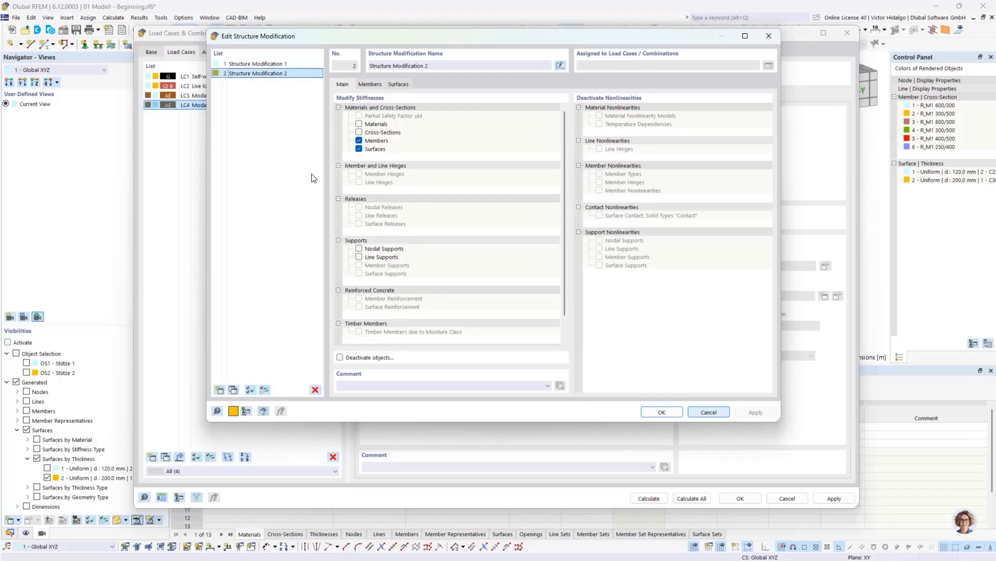
{"action": "left_click", "coordinate": [284, 64]}
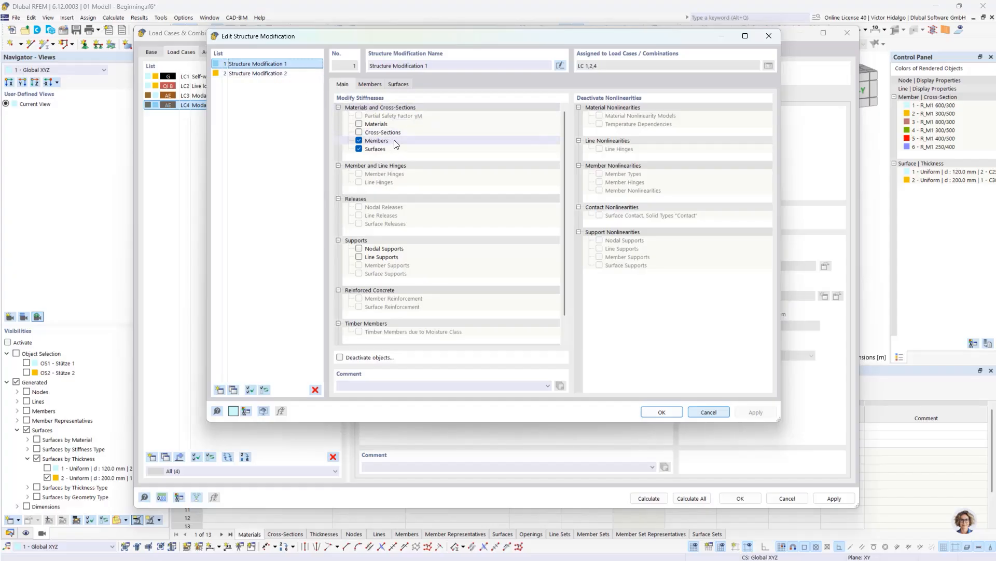
Step: Examine the member stiffness multiplier factors of Structure Modification 1 and the members assigned to it in the model
{"action": "left_click", "coordinate": [373, 84]}
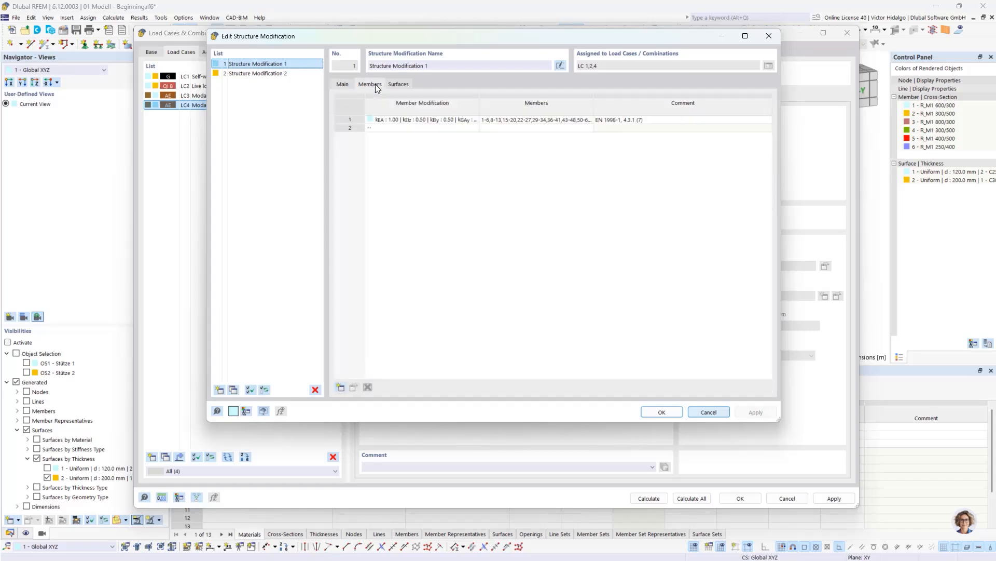
{"action": "left_click", "coordinate": [404, 117]}
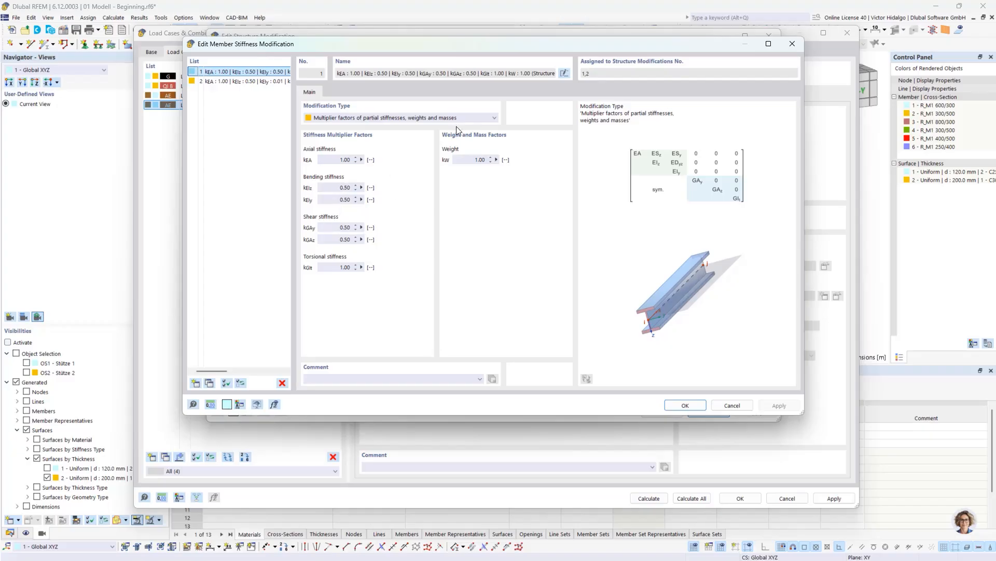
{"action": "left_click", "coordinate": [685, 405]}
{"action": "left_click", "coordinate": [575, 120]}
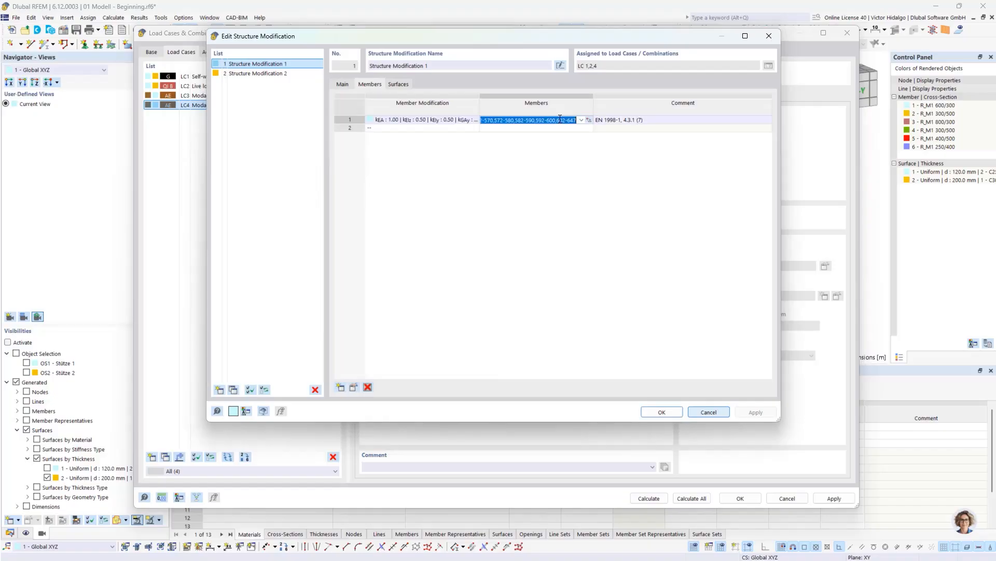
{"action": "left_click", "coordinate": [590, 121]}
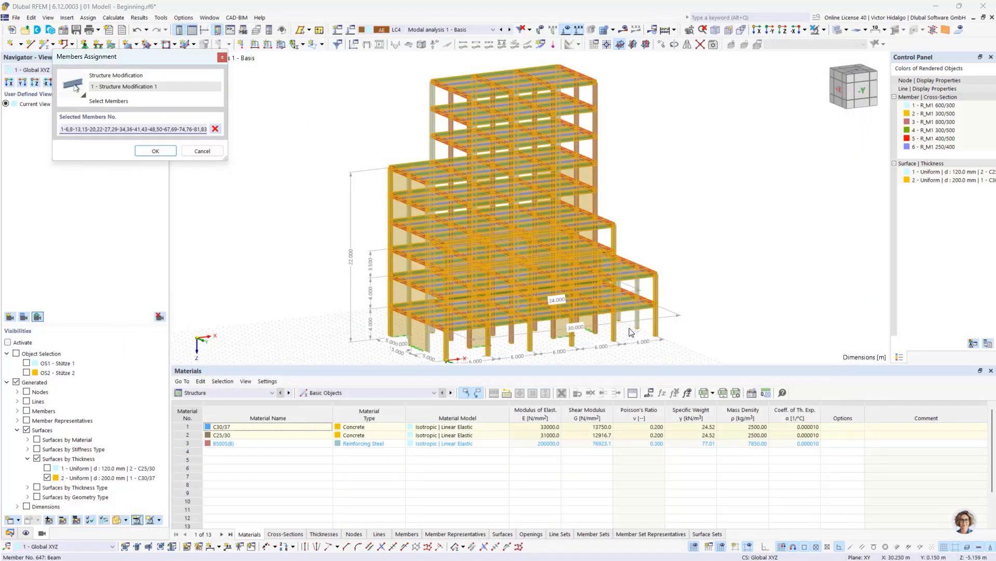
{"action": "left_click", "coordinate": [155, 151]}
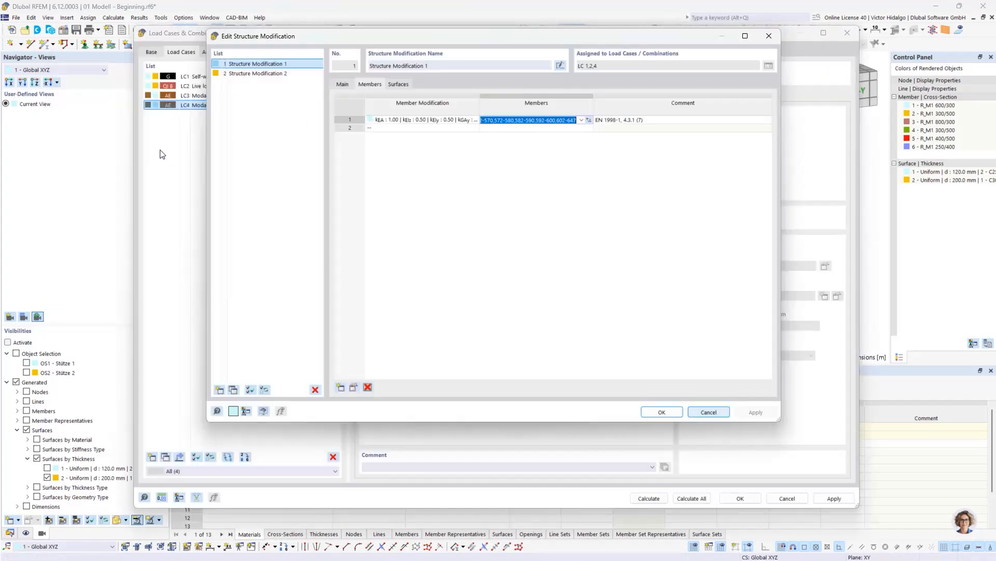
Step: Copy the clause reference "4.3.1 (7)" from the member modification comment and append it to LC4's name, giving "Modal analysis 2 - 4.3.1 (7)"
{"action": "left_click", "coordinate": [648, 119]}
{"action": "left_click", "coordinate": [640, 118]}
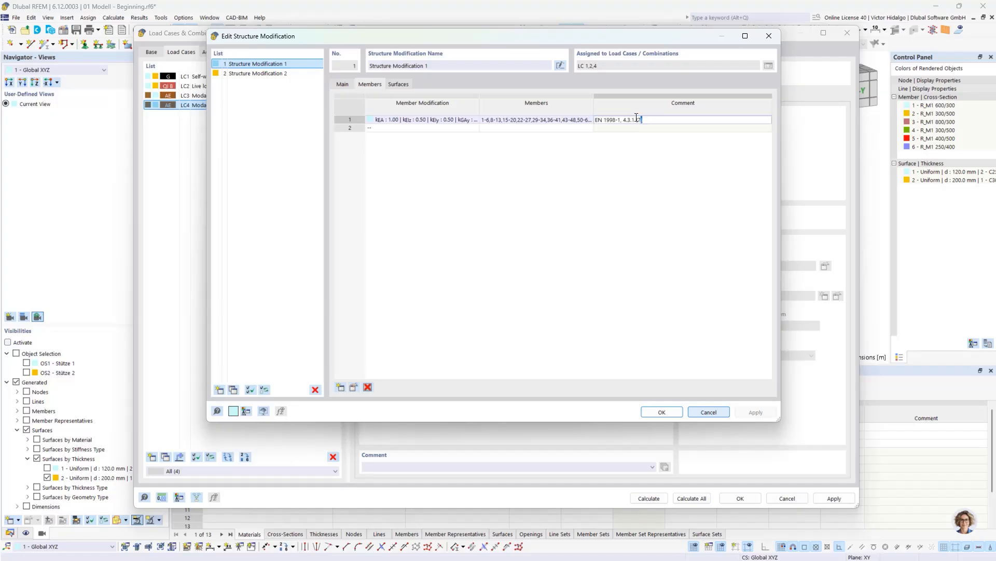
{"action": "left_click_drag", "start_coordinate": [642, 119], "coordinate": [625, 116]}
{"action": "key", "text": "ctrl+c"}
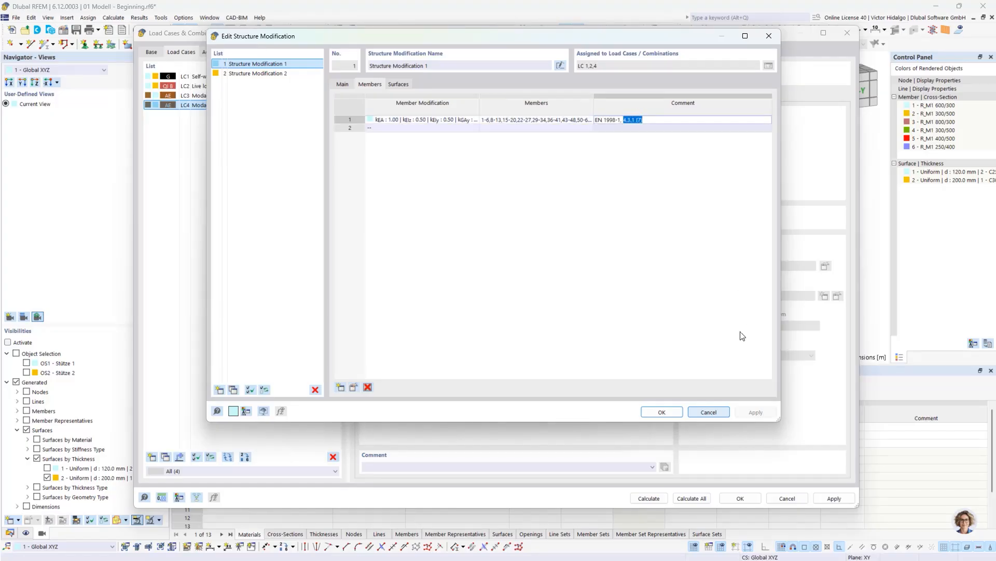
{"action": "left_click", "coordinate": [669, 412]}
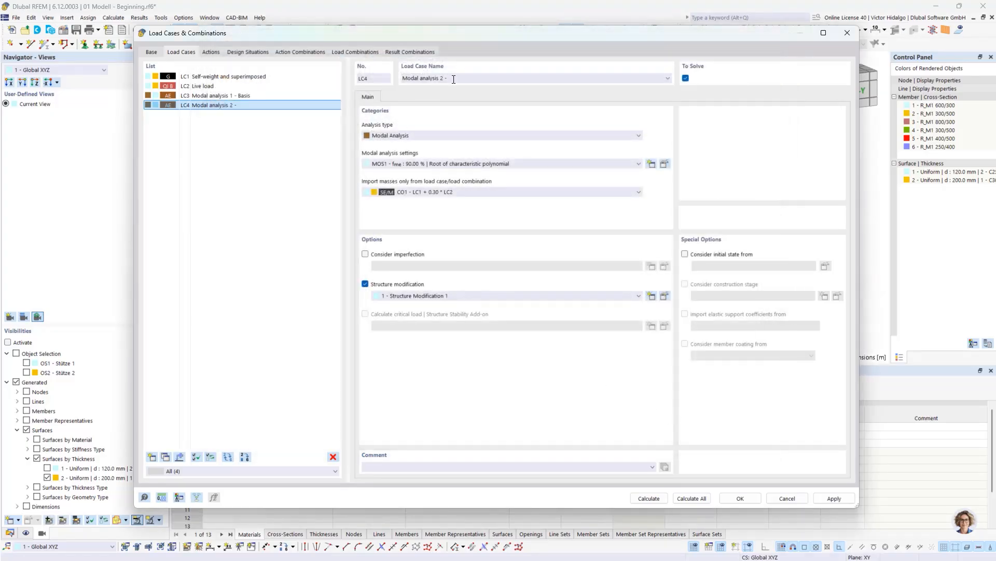
{"action": "left_click", "coordinate": [461, 78]}
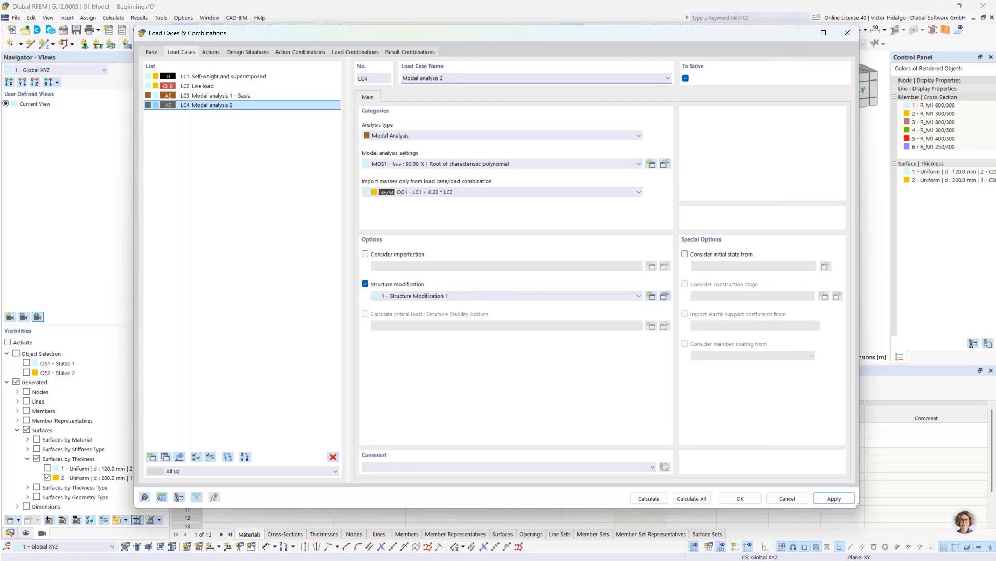
{"action": "key", "text": "ctrl+v"}
{"action": "left_click", "coordinate": [271, 150]}
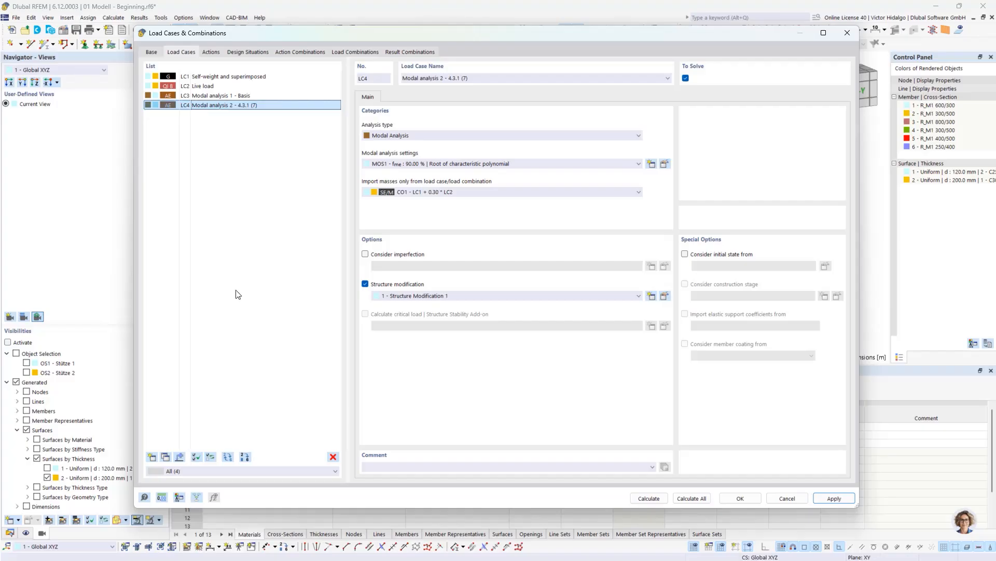
Step: Copy load case LC4 as LC5, name it "Modal analysis 3 - 4.3.1 (7)" and assign Structure Modification 2 to it
{"action": "left_click", "coordinate": [166, 458]}
{"action": "left_click", "coordinate": [441, 79]}
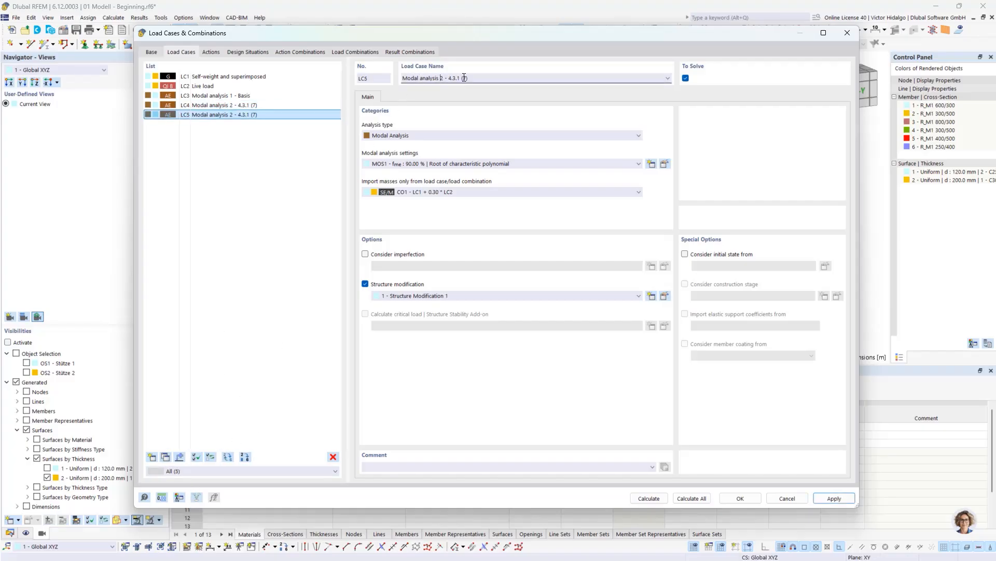
{"action": "left_click", "coordinate": [320, 232]}
{"action": "left_click", "coordinate": [635, 296]}
{"action": "left_click", "coordinate": [615, 317]}
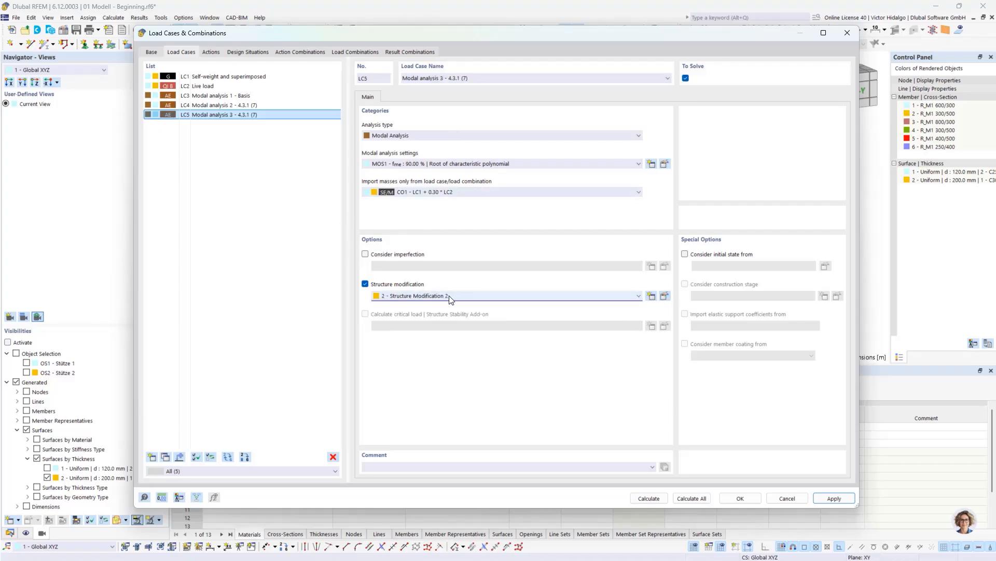
Step: Examine the surface stiffness multiplier factors used by Structure Modification 1
{"action": "left_click", "coordinate": [665, 296]}
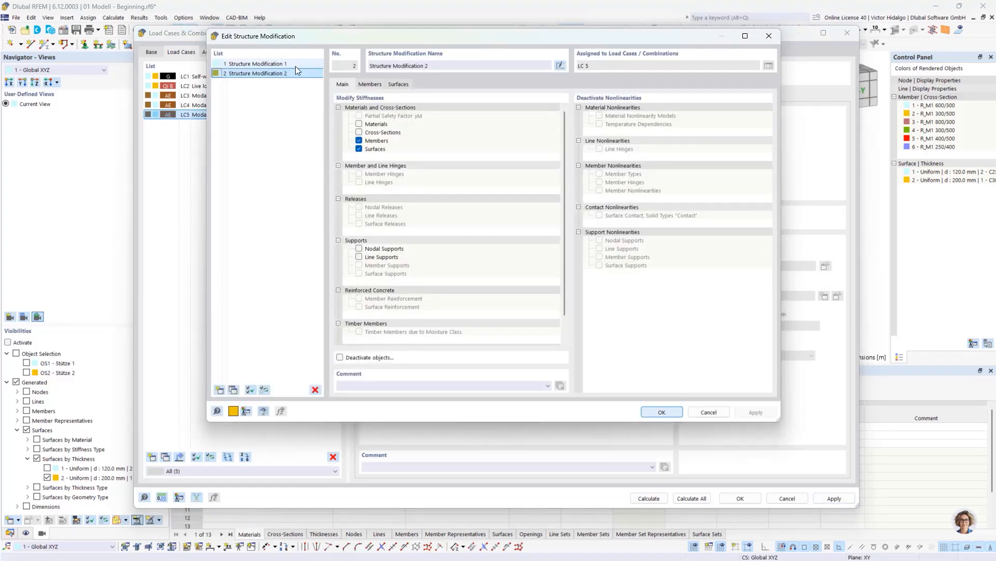
{"action": "left_click", "coordinate": [269, 64]}
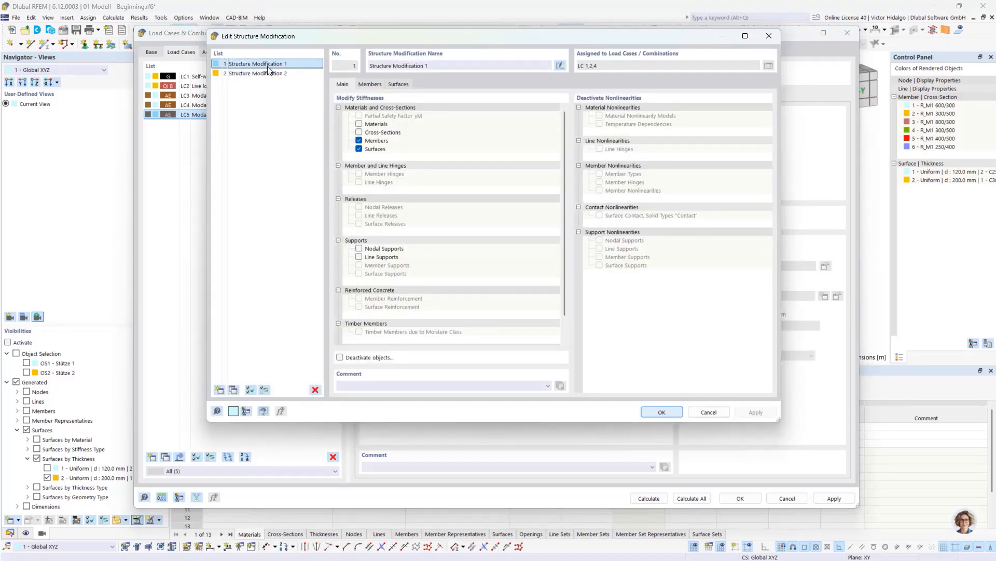
{"action": "left_click", "coordinate": [401, 85]}
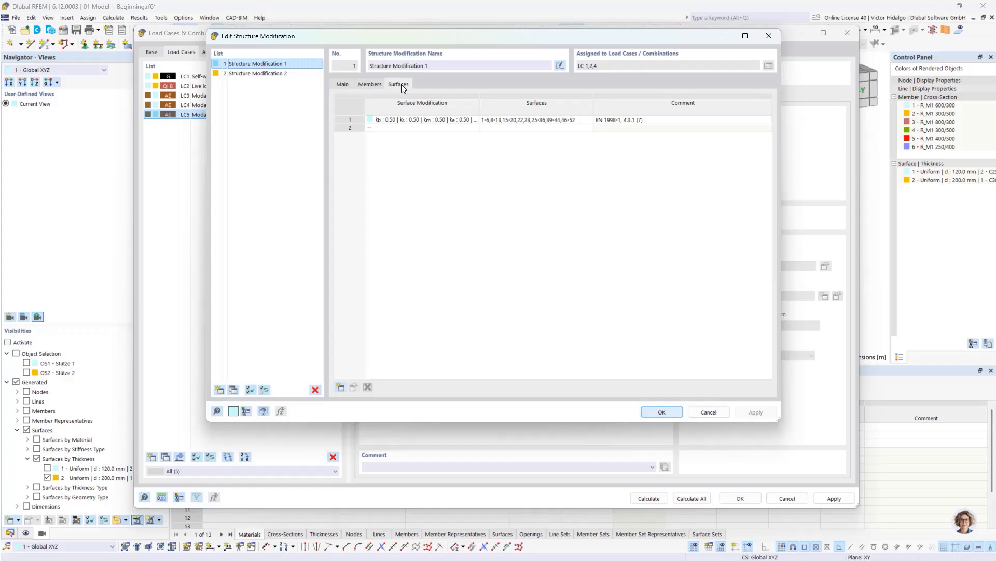
{"action": "double_click", "coordinate": [417, 119]}
{"action": "left_click", "coordinate": [355, 387]}
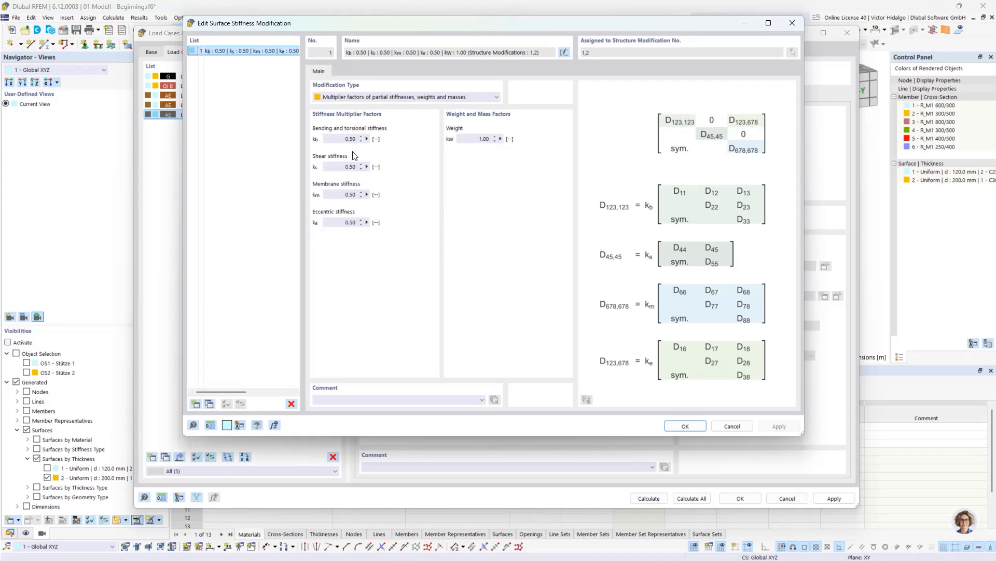
{"action": "left_click", "coordinate": [732, 426]}
Step: Compare the member modifications of Structure Modifications 1 and 2, and select the clause number 4.2.2 in the second entry's comment
{"action": "left_click", "coordinate": [305, 73]}
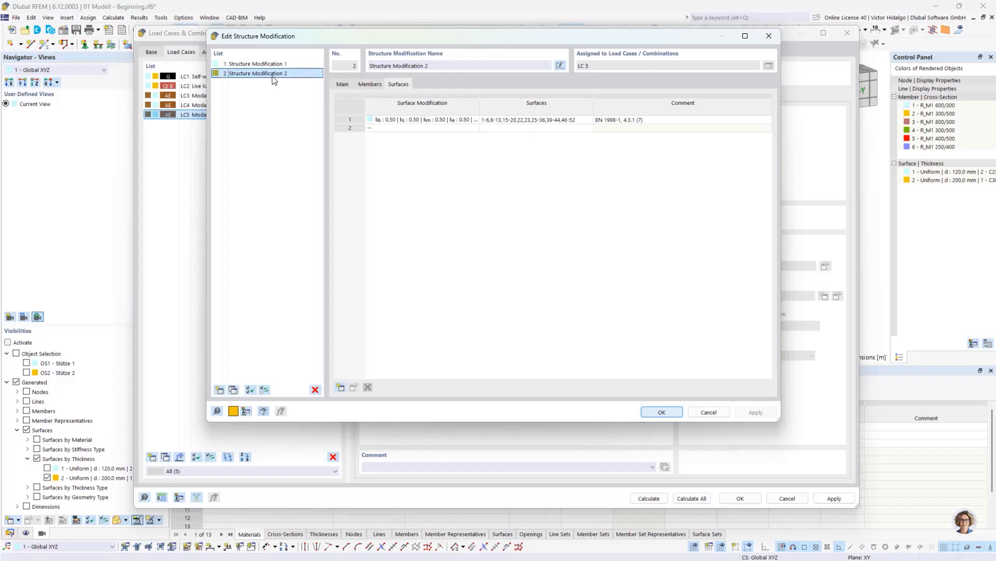
{"action": "left_click", "coordinate": [378, 84]}
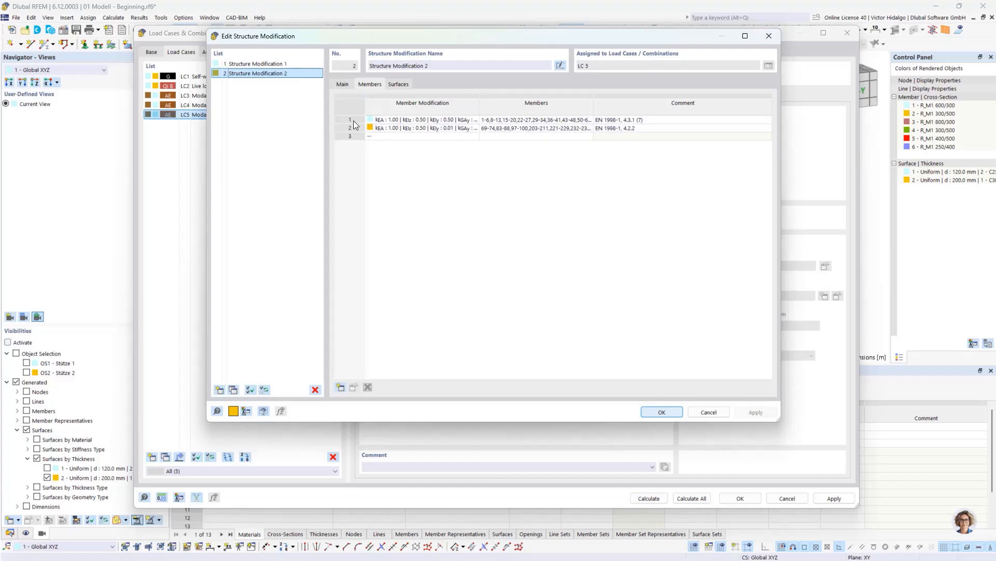
{"action": "left_click", "coordinate": [285, 64]}
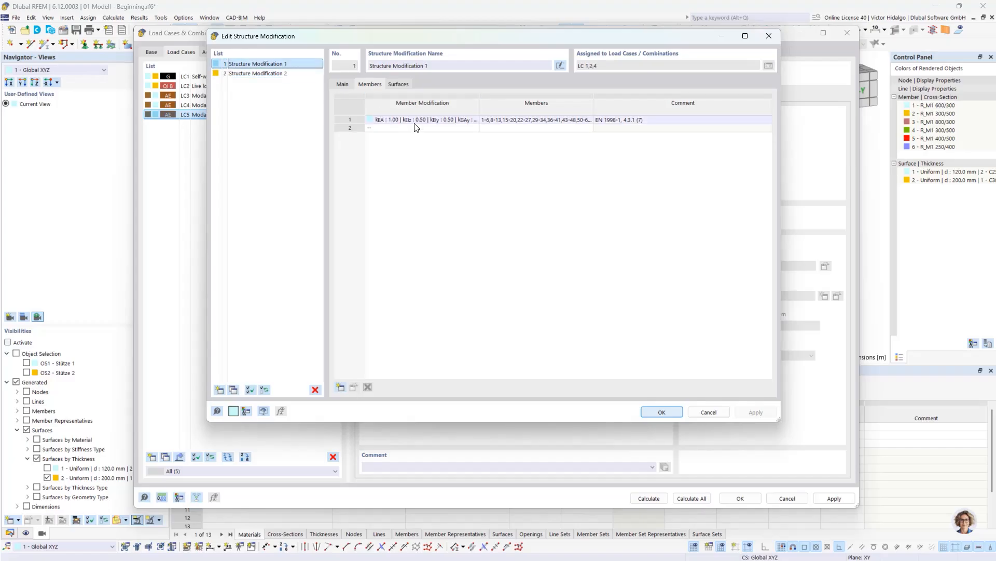
{"action": "left_click", "coordinate": [285, 73]}
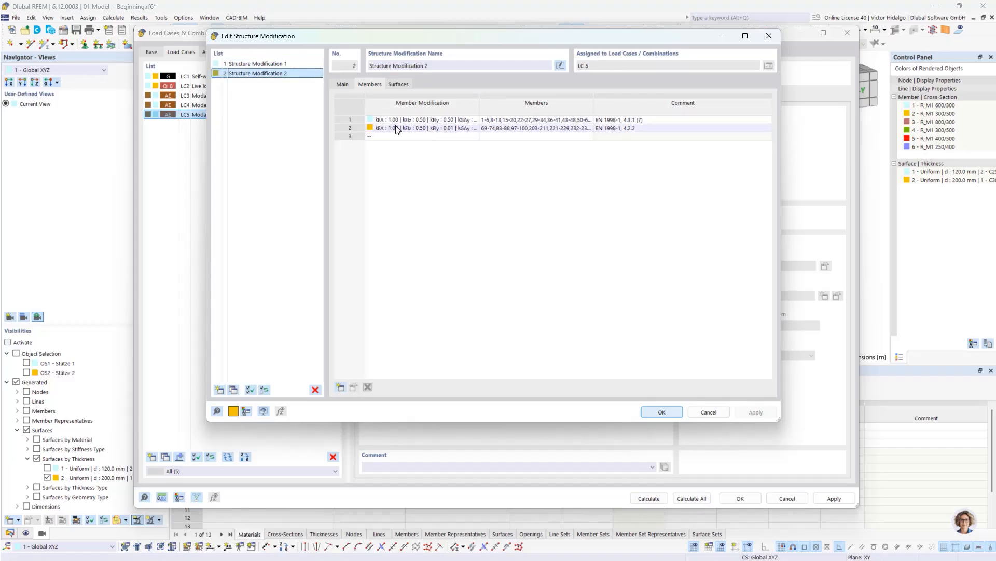
{"action": "left_click", "coordinate": [357, 121]}
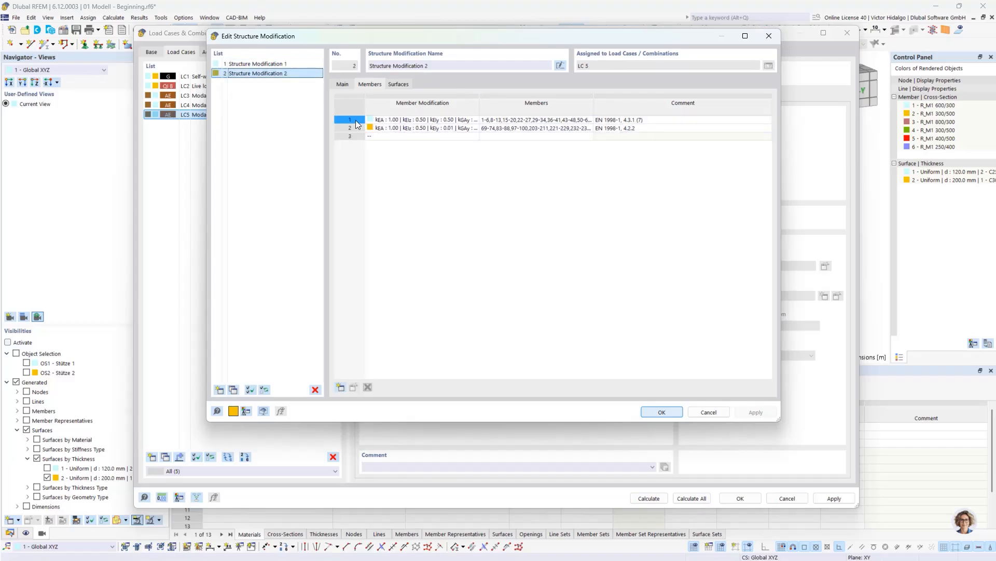
{"action": "left_click", "coordinate": [436, 128]}
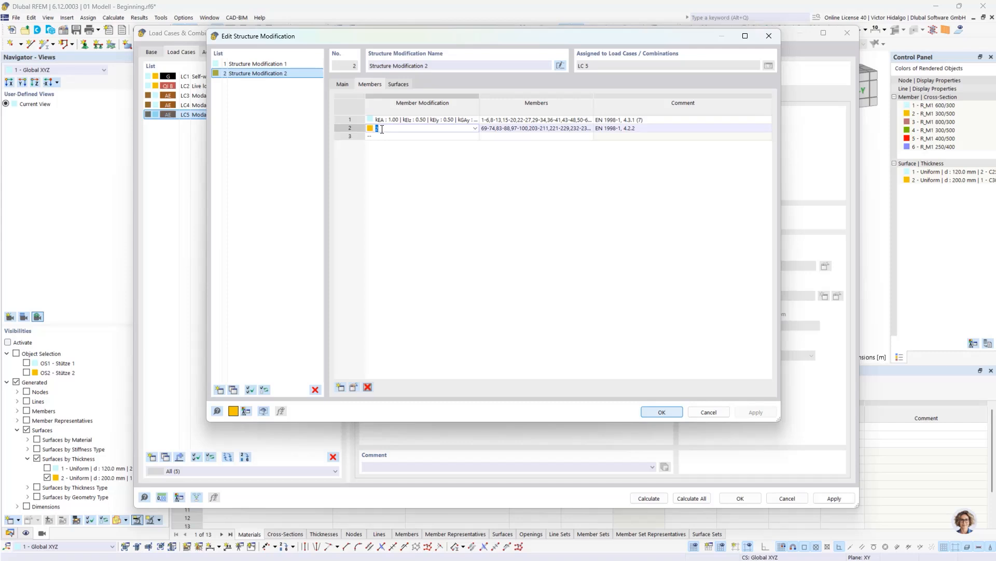
{"action": "left_click", "coordinate": [636, 130]}
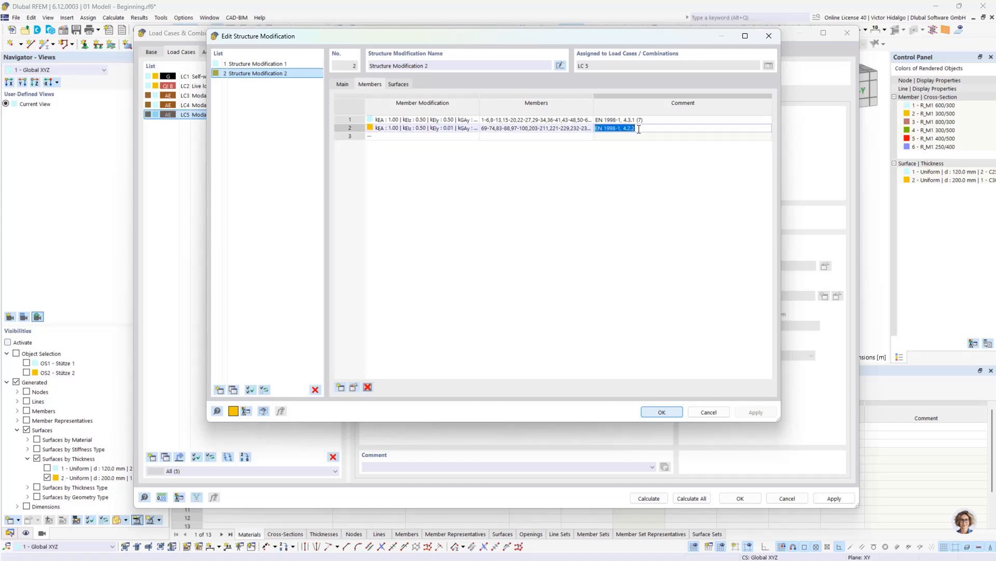
{"action": "left_click_drag", "start_coordinate": [637, 128], "coordinate": [623, 129]}
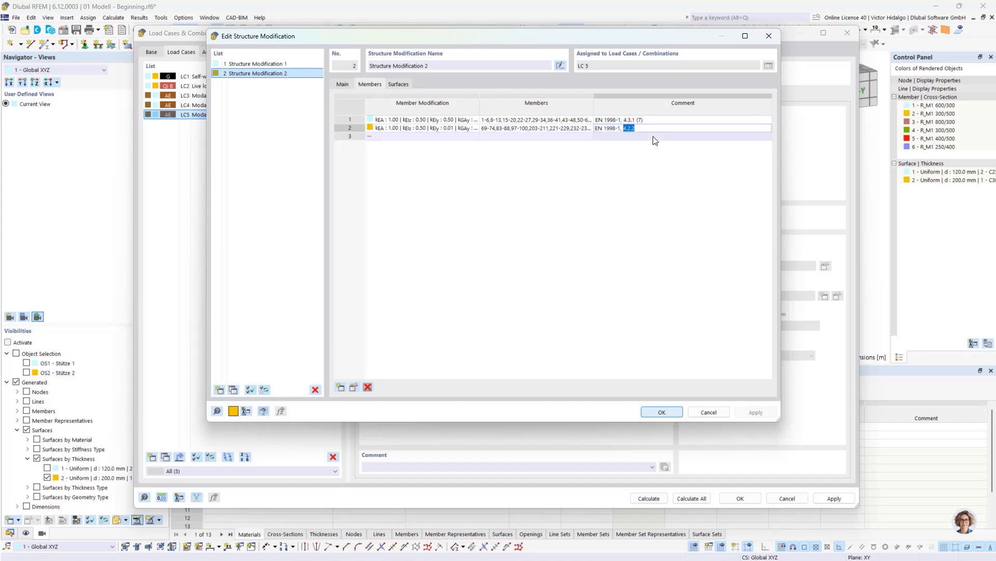
Step: Check the stiffness multiplier factors of the second member modification in Structure Modification 2
{"action": "left_click", "coordinate": [408, 128]}
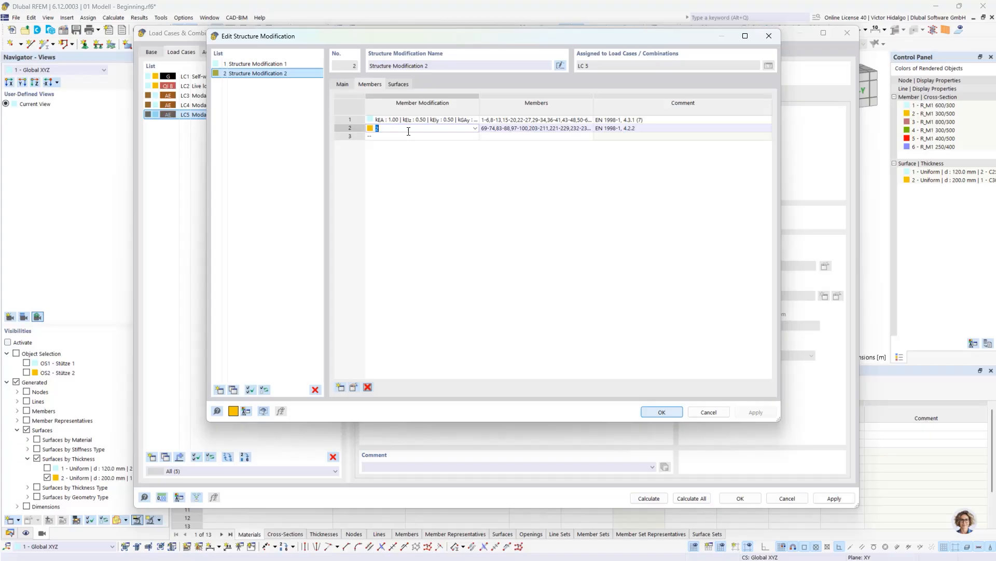
{"action": "left_click", "coordinate": [355, 388]}
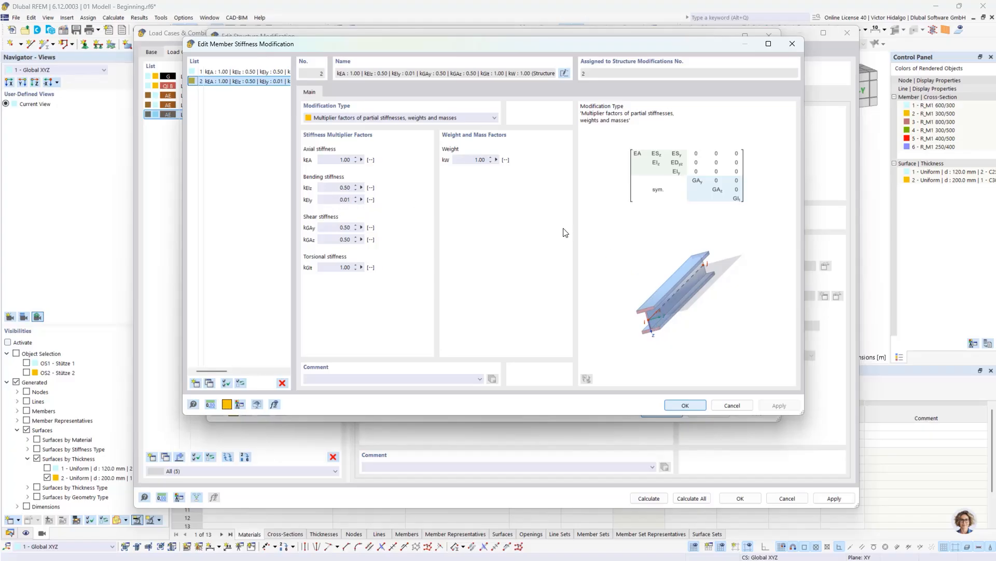
{"action": "left_click", "coordinate": [685, 405]}
Step: Inspect in the model which members the second member modification is assigned to, and return to the load case settings
{"action": "left_click", "coordinate": [591, 128]}
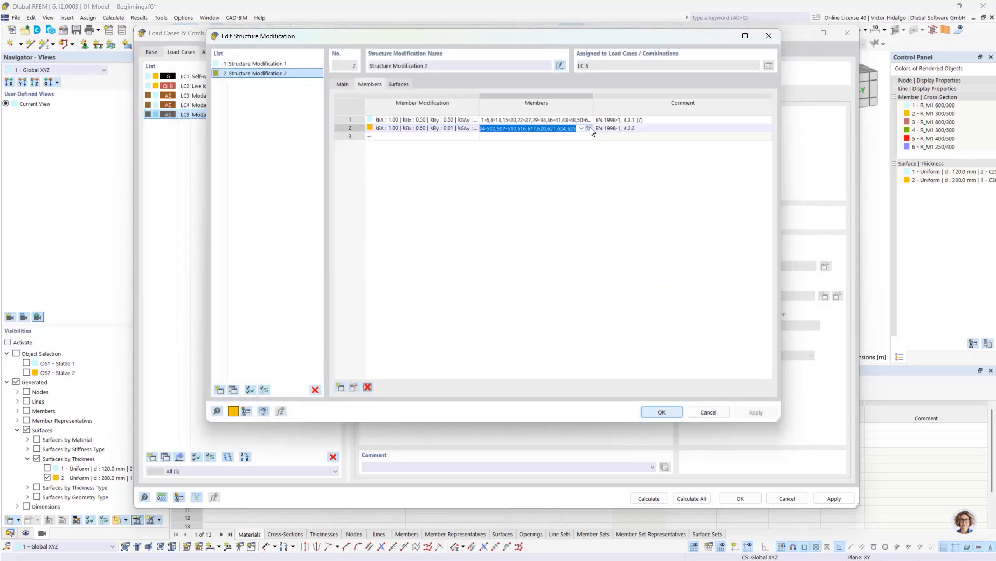
{"action": "left_click", "coordinate": [588, 129]}
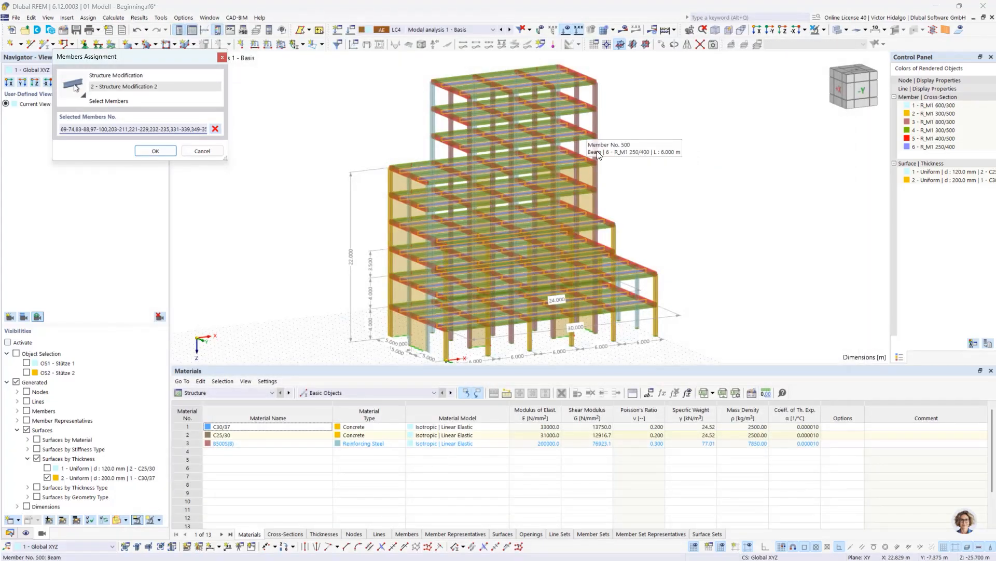
{"action": "middle_click_drag", "start_coordinate": [669, 206], "coordinate": [687, 234], "text": "ctrl"}
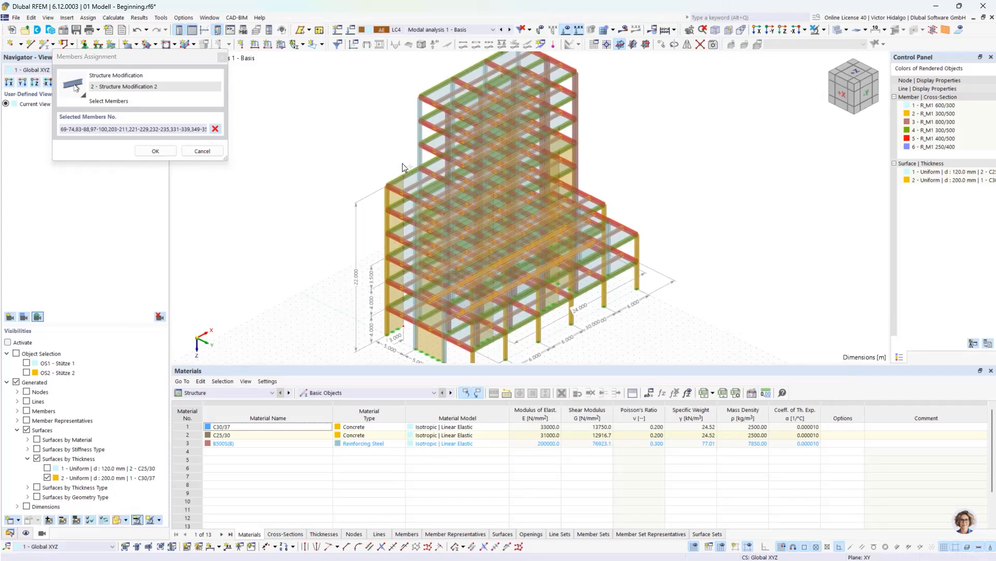
{"action": "scroll", "coordinate": [403, 168], "scroll_direction": "up", "scroll_amount": 2}
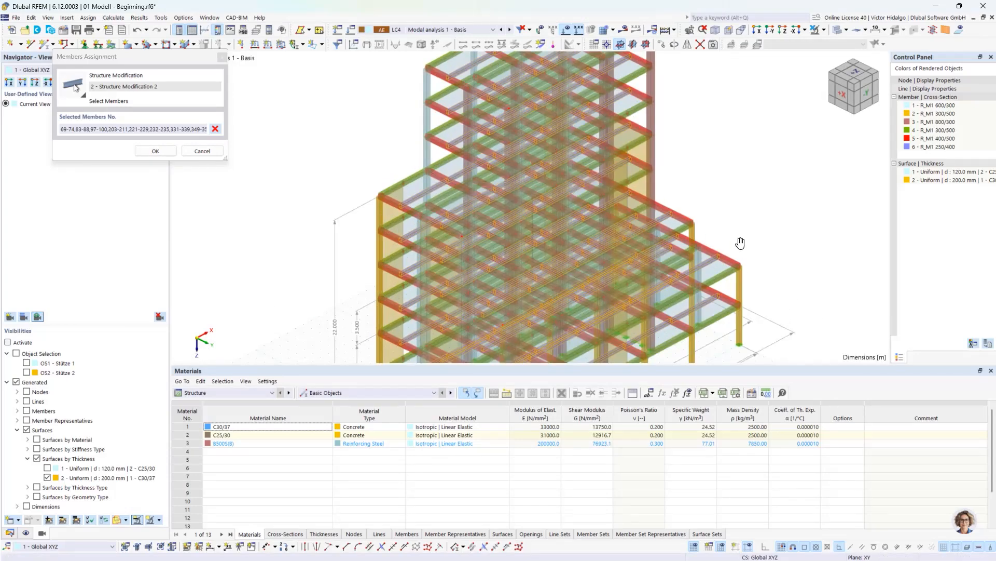
{"action": "middle_click_drag", "start_coordinate": [740, 243], "coordinate": [643, 202], "text": "ctrl"}
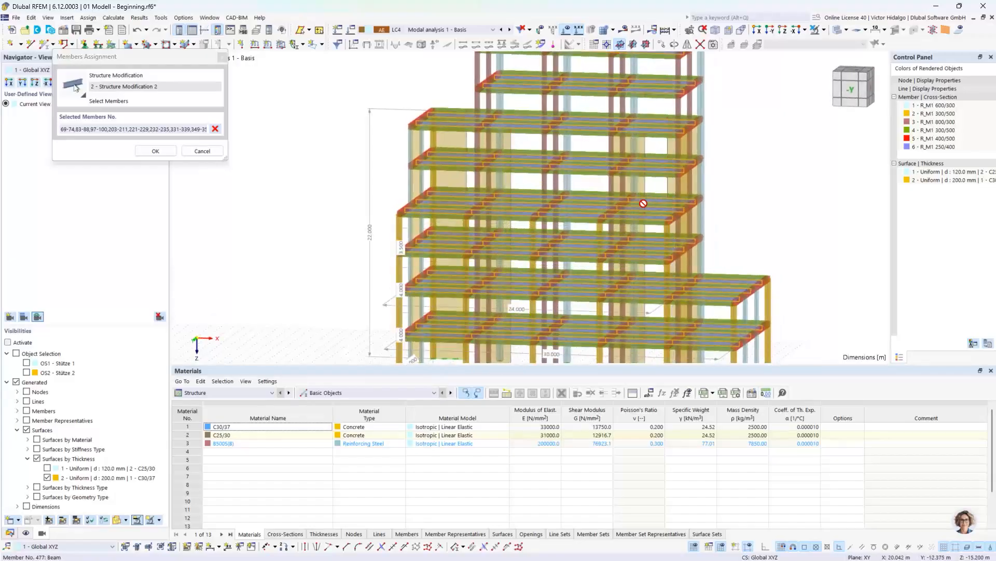
{"action": "middle_click_drag", "start_coordinate": [507, 163], "coordinate": [573, 172], "text": "ctrl"}
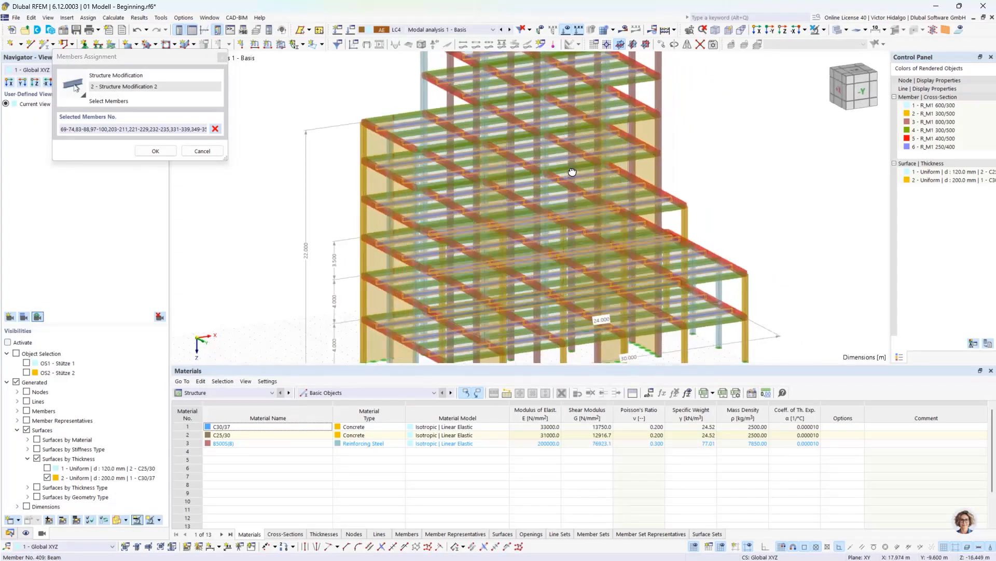
{"action": "middle_click_drag", "start_coordinate": [426, 123], "coordinate": [441, 146]}
{"action": "scroll", "coordinate": [421, 139], "scroll_direction": "up", "scroll_amount": 2}
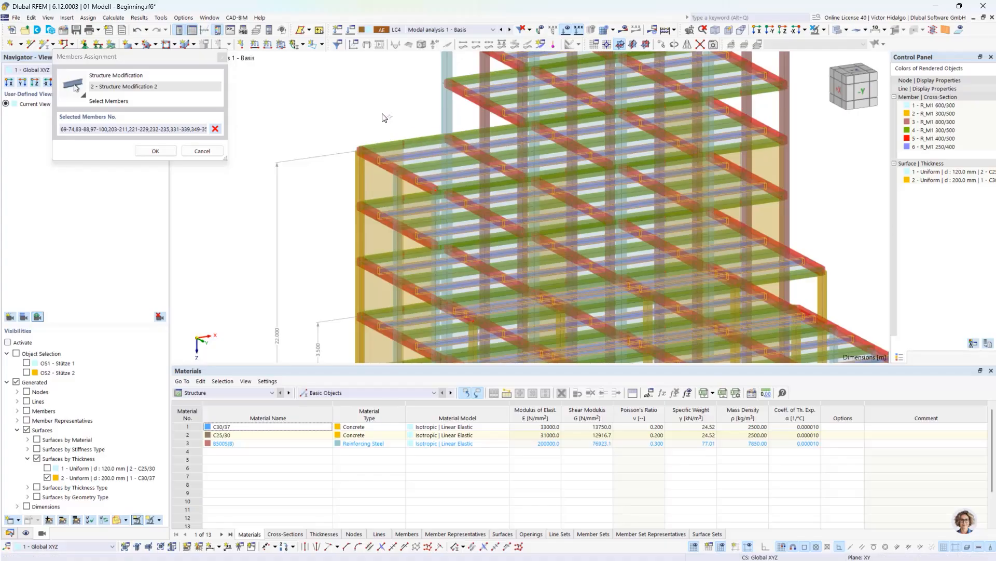
{"action": "left_click", "coordinate": [156, 151]}
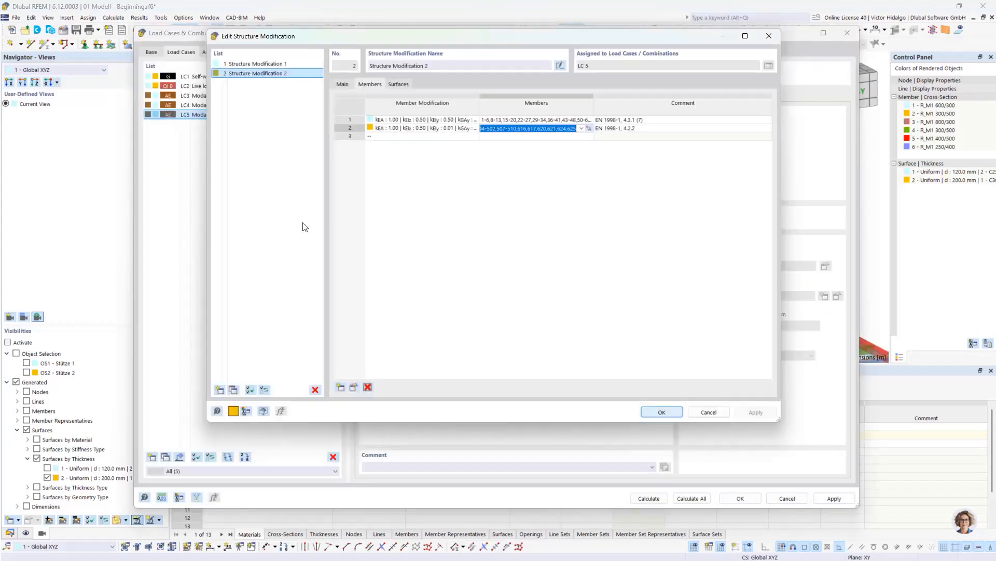
{"action": "left_click", "coordinate": [663, 412]}
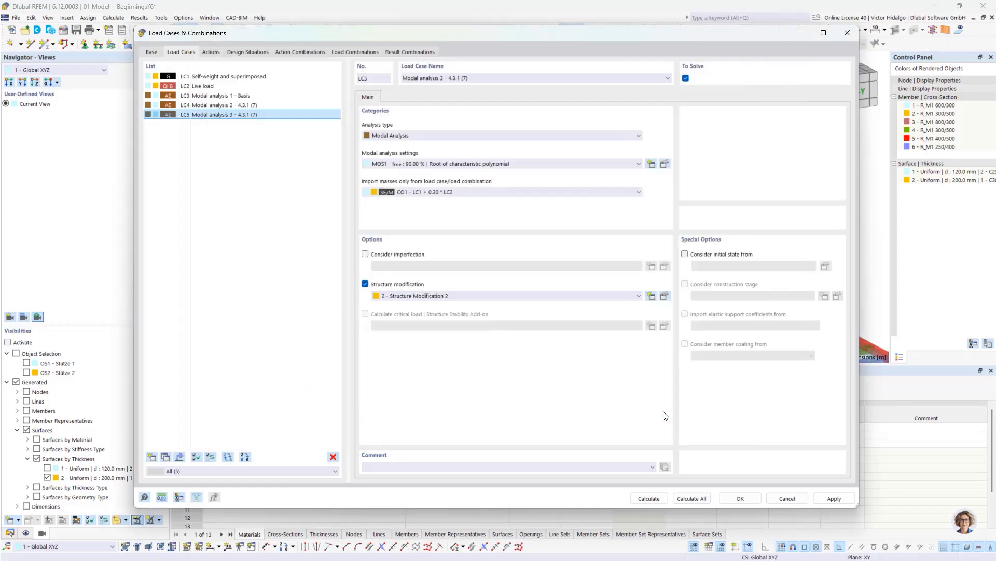
Step: Rename load case LC5 as "Modal analysis 3 - 4.3.1 (7) and 4.2.2" and accept the load case settings
{"action": "left_click", "coordinate": [486, 79]}
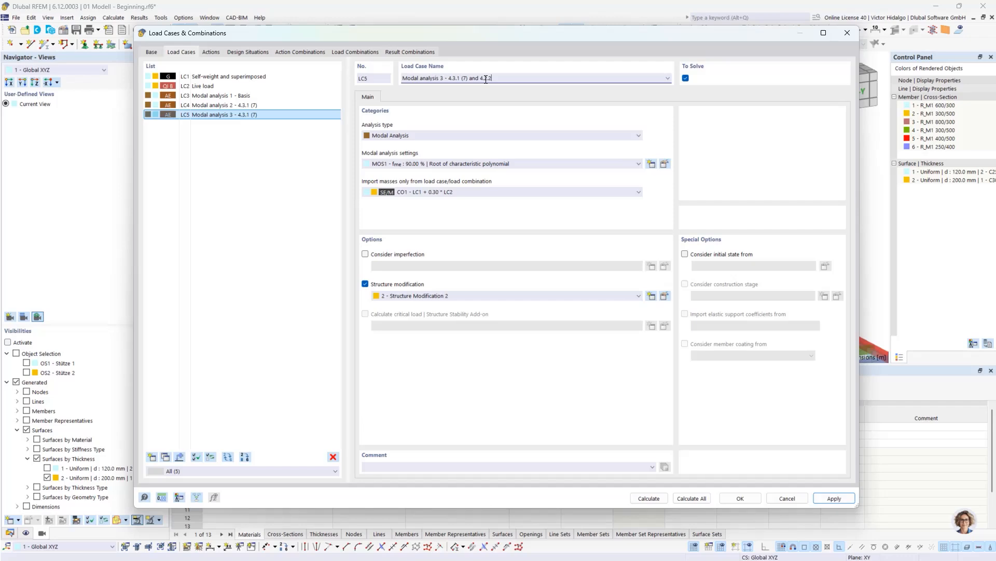
{"action": "left_click", "coordinate": [271, 167]}
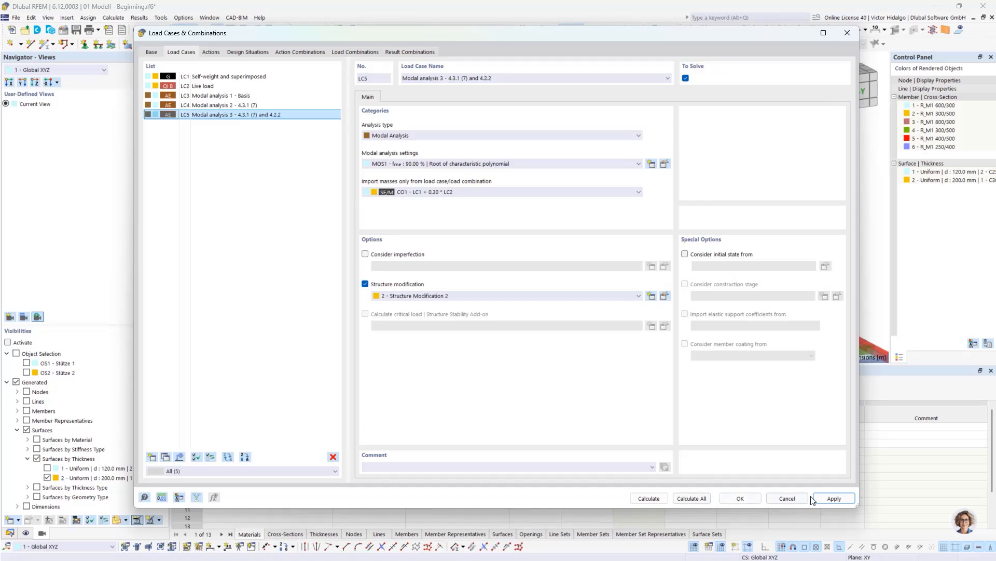
{"action": "left_click", "coordinate": [736, 496]}
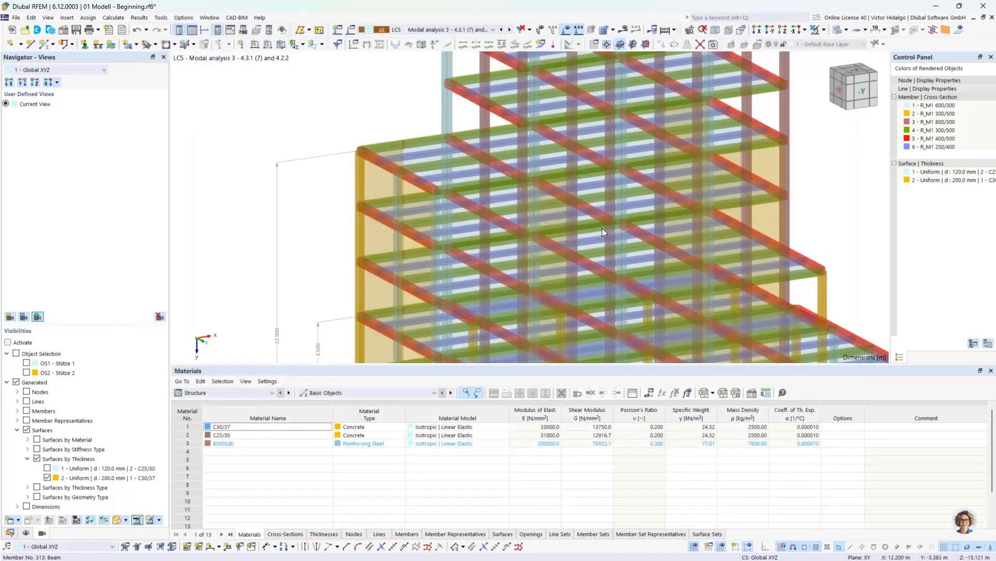
Step: Make the model 02 Modell - Modal analysis.rf6 the active one
{"action": "left_click", "coordinate": [10, 533]}
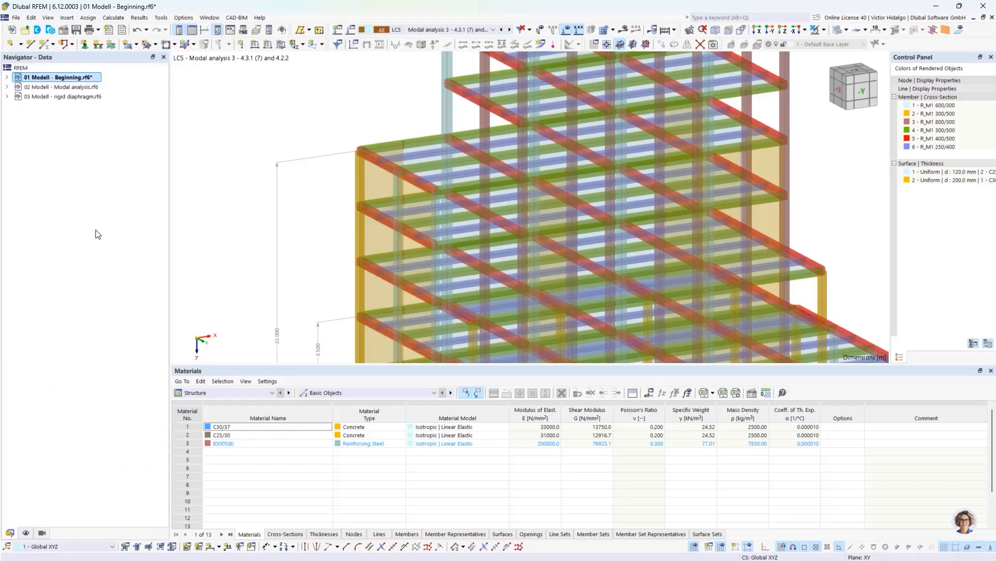
{"action": "left_click", "coordinate": [7, 88]}
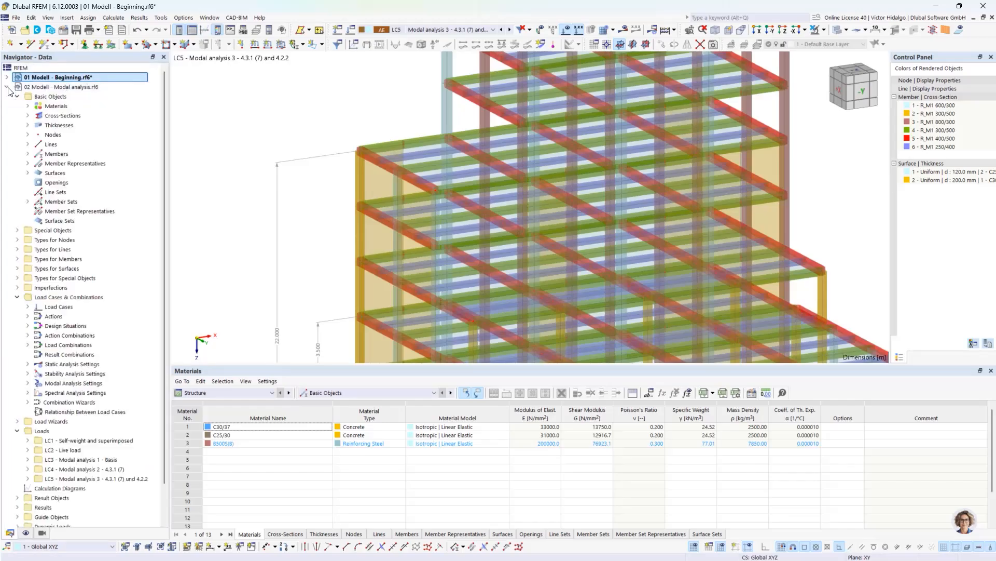
{"action": "left_click", "coordinate": [72, 87]}
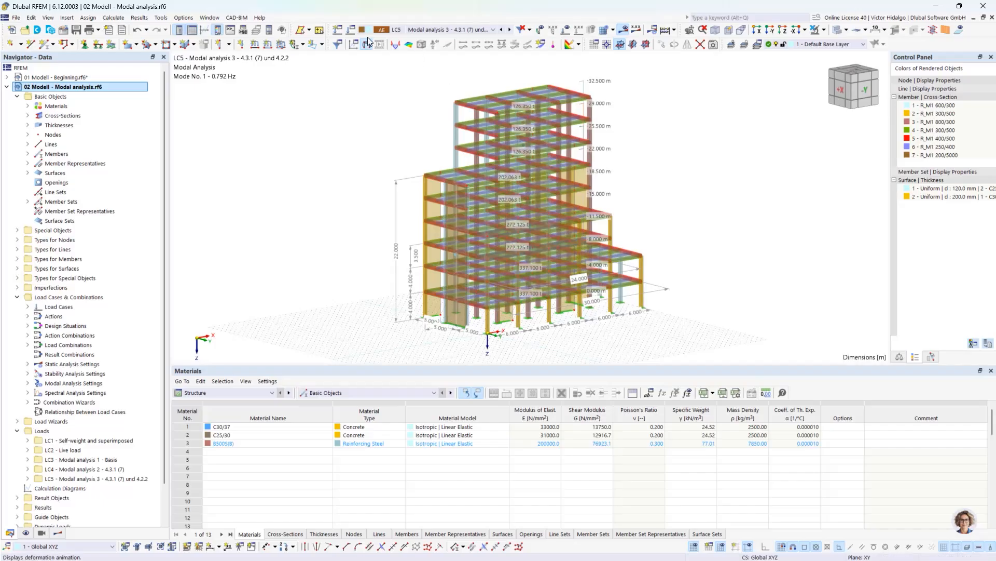
Step: Check the structure modifications assigned to modal load cases LC4 and LC5 in this model
{"action": "left_click", "coordinate": [353, 29]}
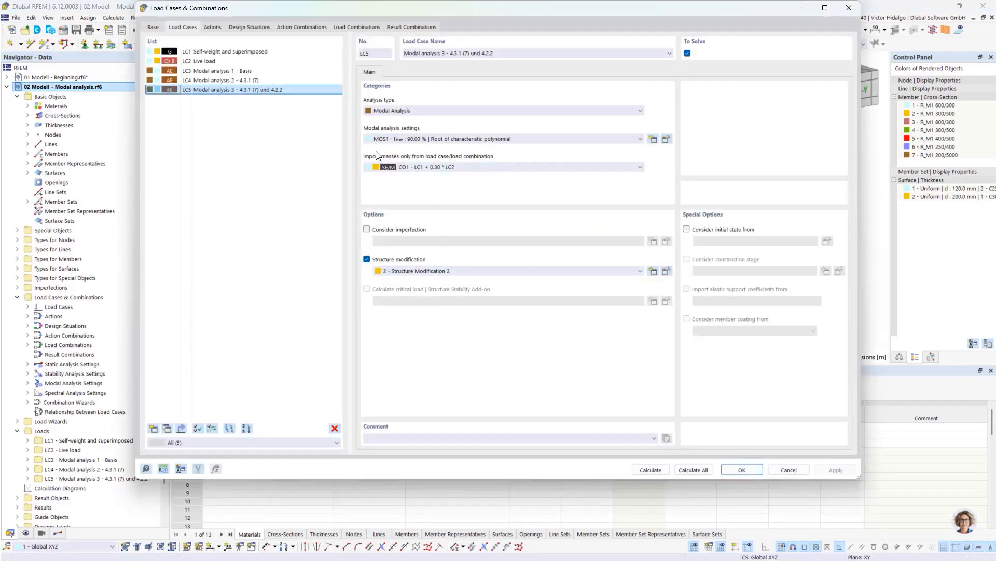
{"action": "left_click", "coordinate": [291, 80]}
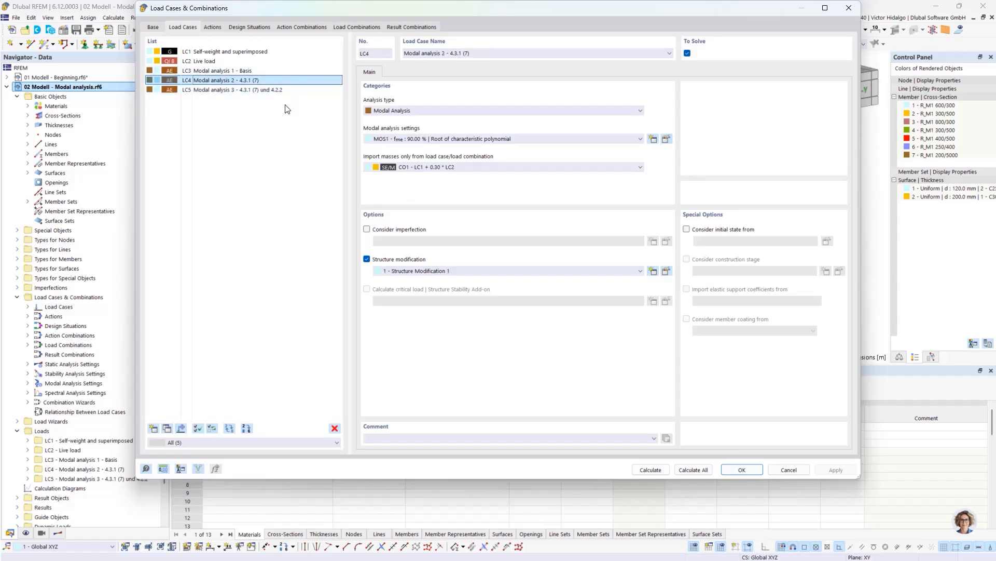
{"action": "left_click", "coordinate": [278, 90]}
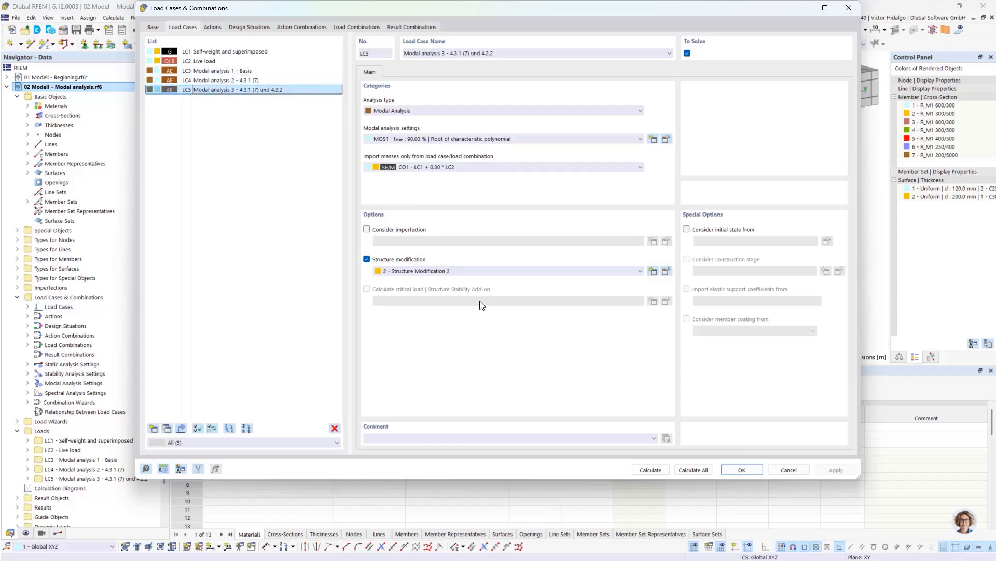
{"action": "left_click", "coordinate": [746, 469]}
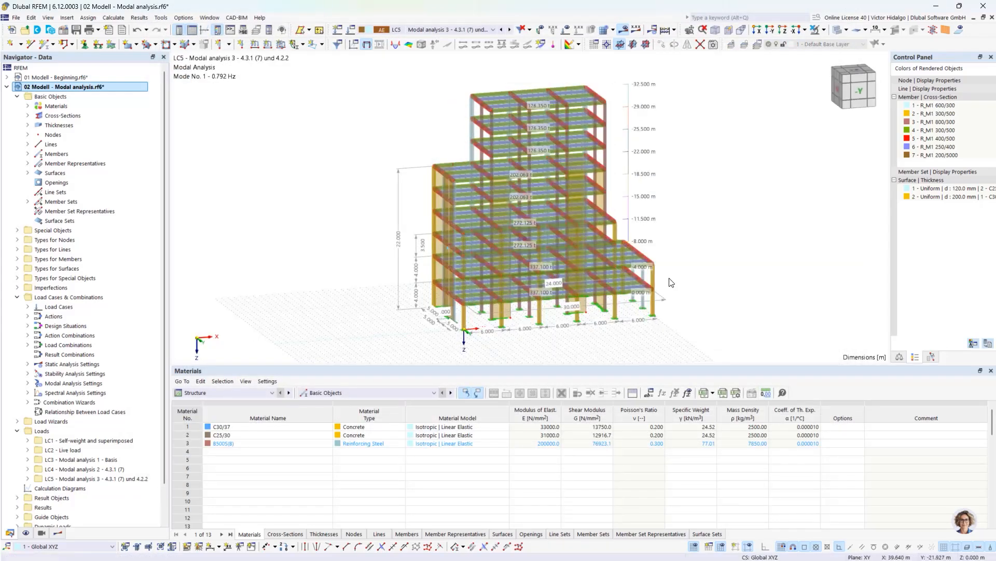
Step: Display the modal analysis natural frequencies of LC3 and select the natural period of mode 2
{"action": "mouse_move", "coordinate": [670, 283]}
{"action": "middle_mouse_down"}
{"action": "mouse_move", "coordinate": [654, 287]}
{"action": "mouse_move", "coordinate": [673, 296]}
{"action": "middle_mouse_up"}
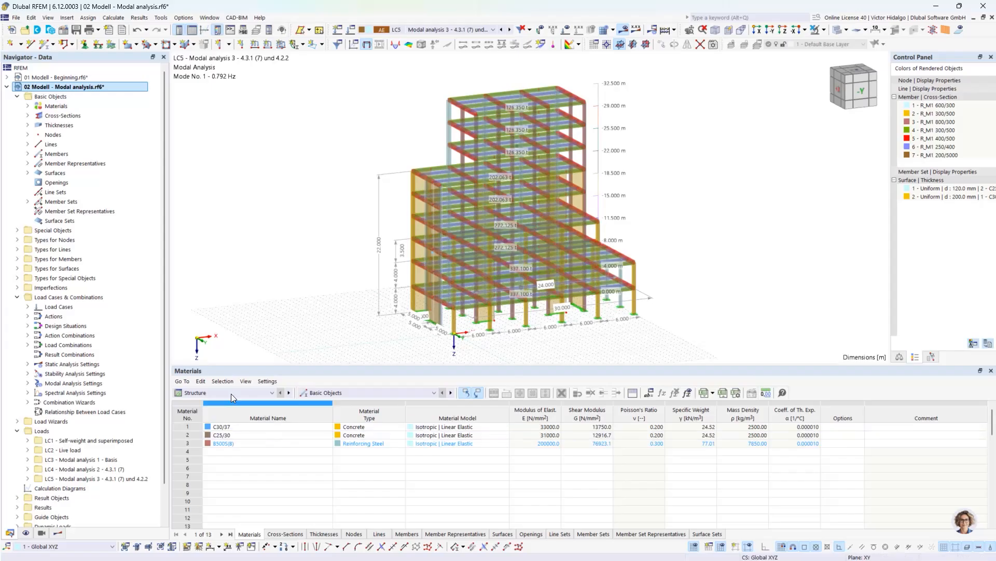
{"action": "left_click", "coordinate": [210, 394]}
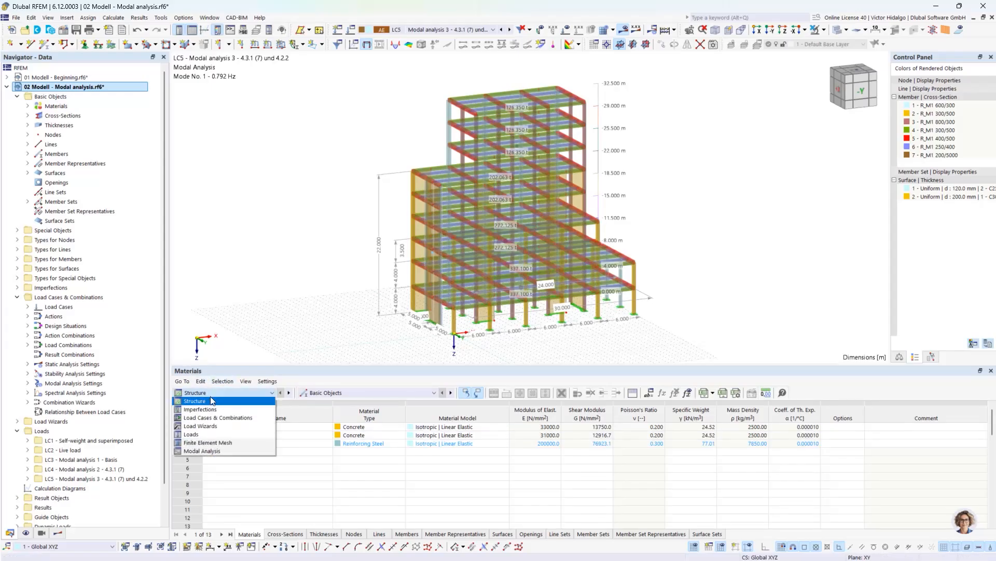
{"action": "left_click", "coordinate": [218, 447]}
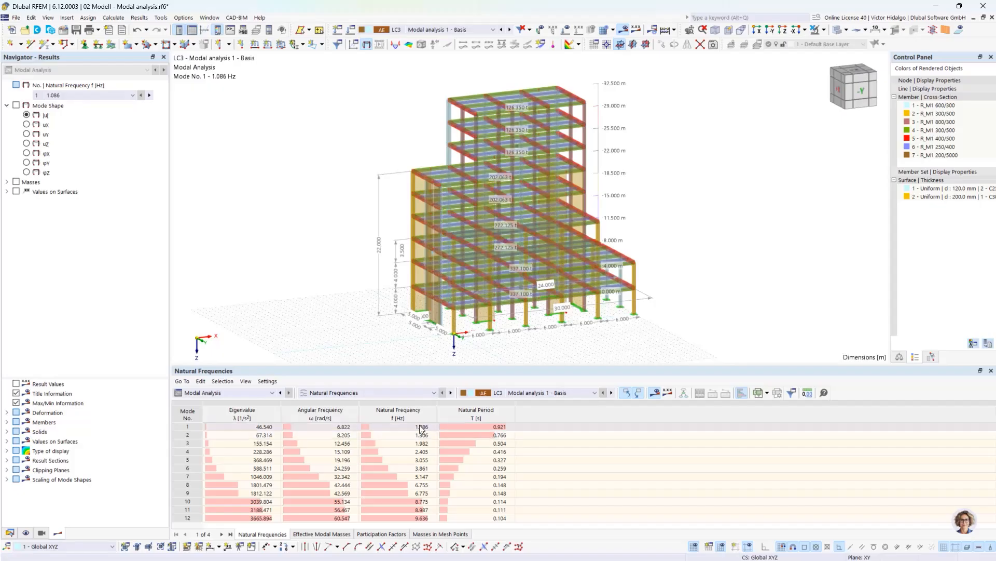
{"action": "left_click", "coordinate": [502, 438]}
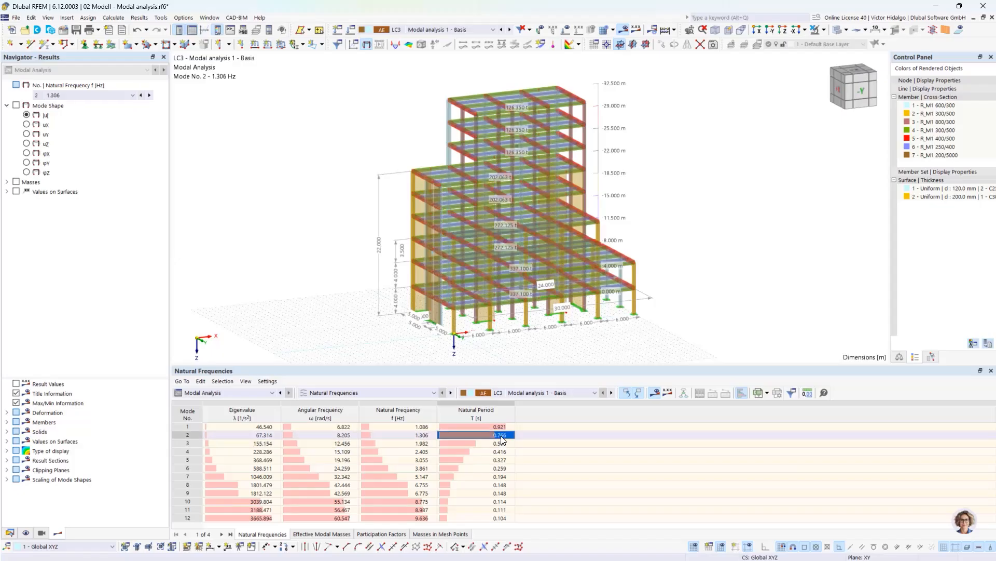
Step: Compare the natural periods of load cases LC3, LC4 and LC5 in the results
{"action": "left_click", "coordinate": [573, 394]}
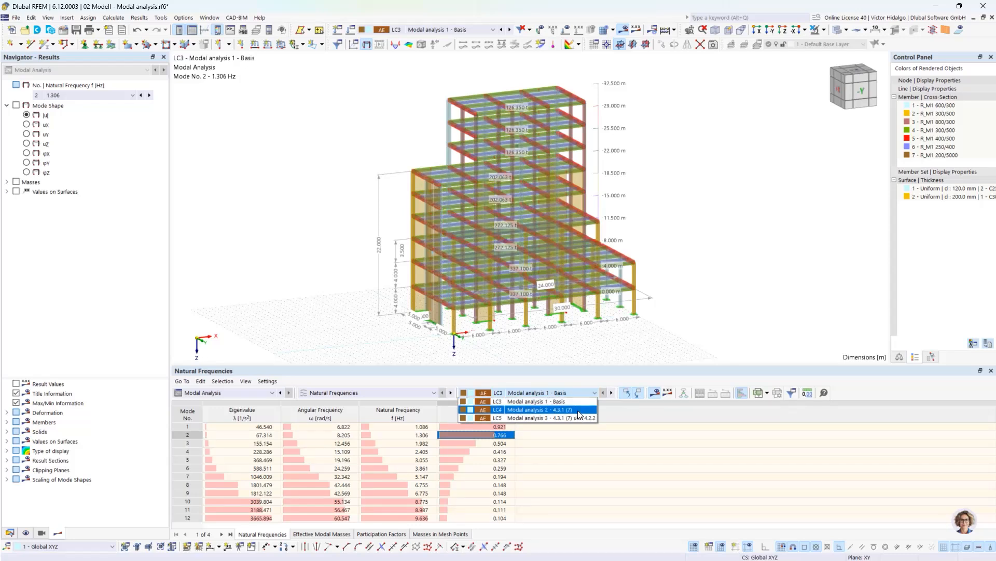
{"action": "left_click", "coordinate": [578, 410]}
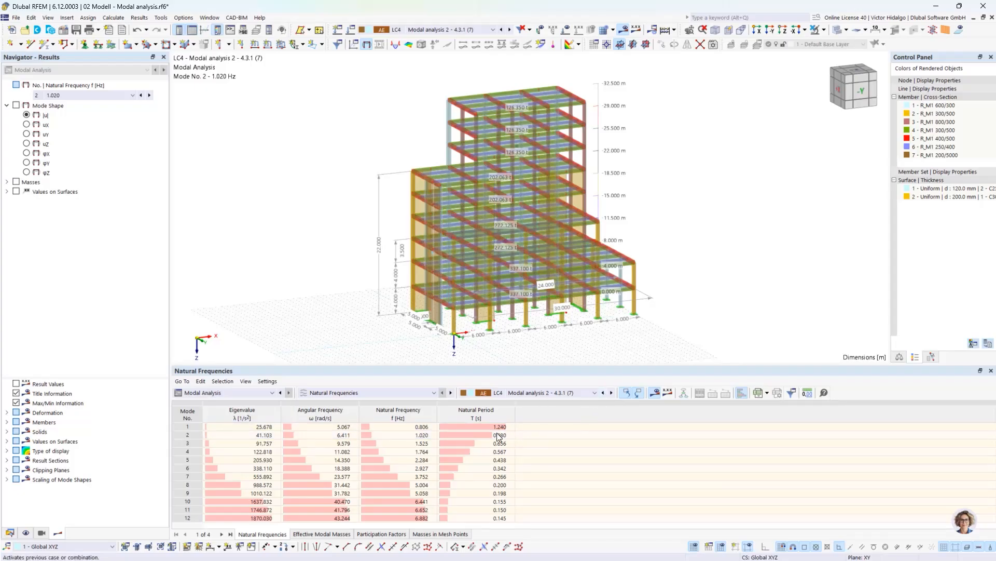
{"action": "left_click", "coordinate": [603, 393]}
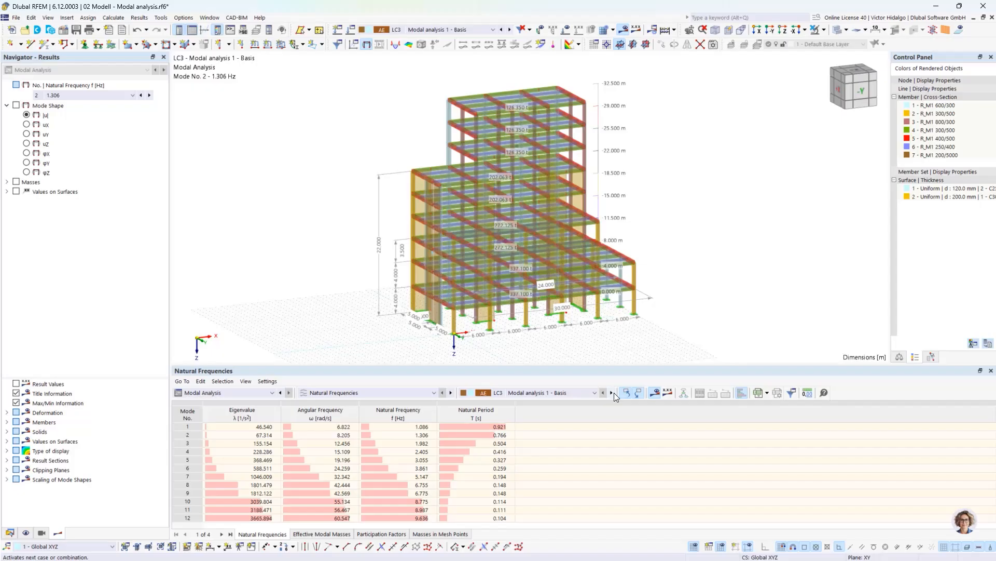
{"action": "left_click", "coordinate": [612, 393]}
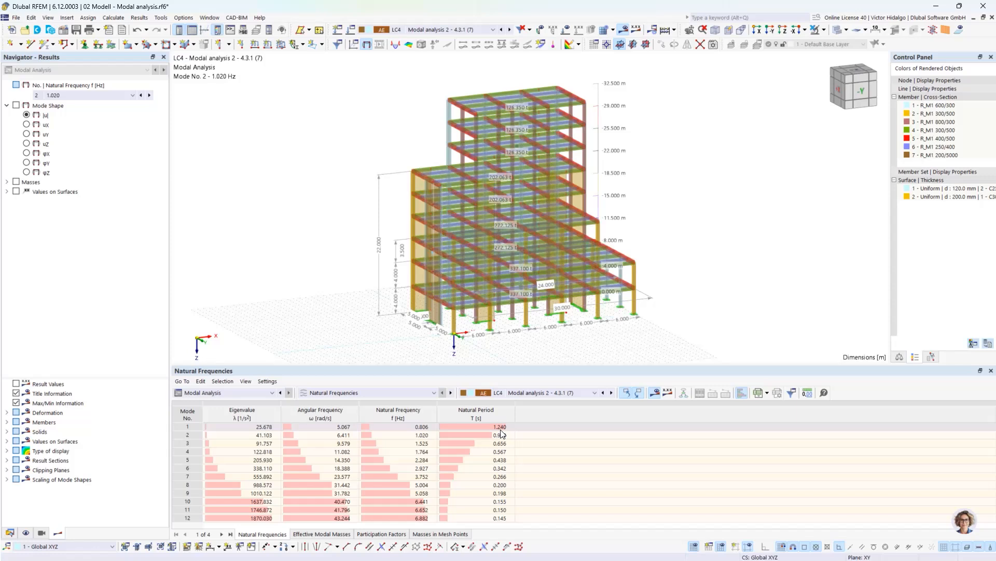
{"action": "left_click", "coordinate": [612, 393]}
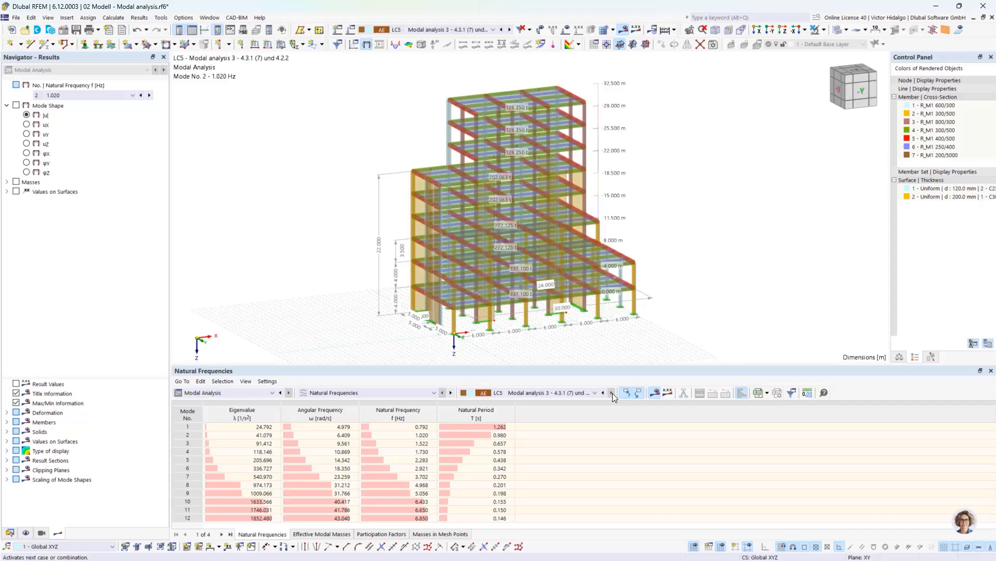
{"action": "left_click", "coordinate": [584, 392]}
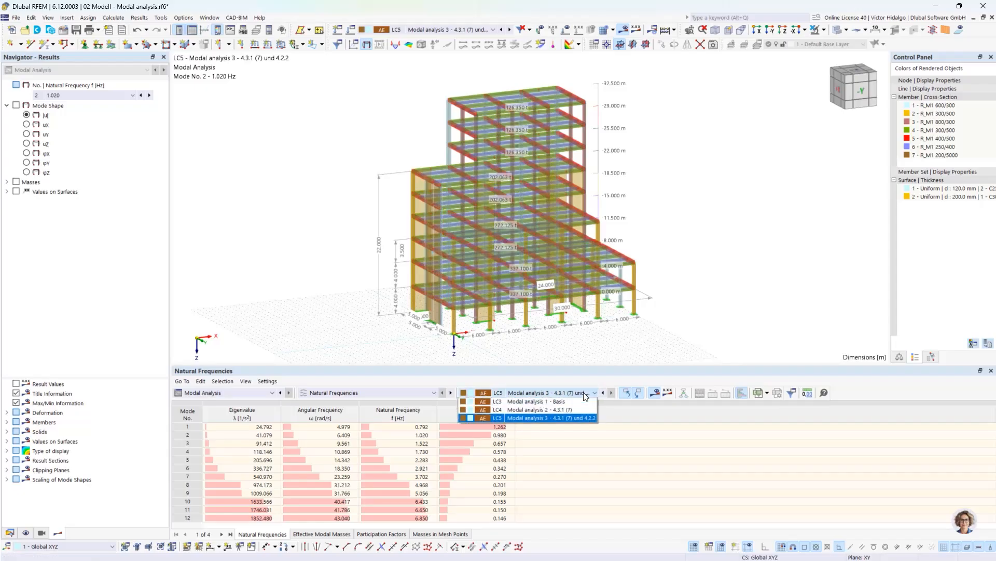
{"action": "left_click", "coordinate": [593, 418]}
Step: Clear the surface visibility and isolate the members with cross-section 6 - R_M1 250/400 in the model
{"action": "scroll", "coordinate": [494, 181], "scroll_direction": "up", "scroll_amount": 3}
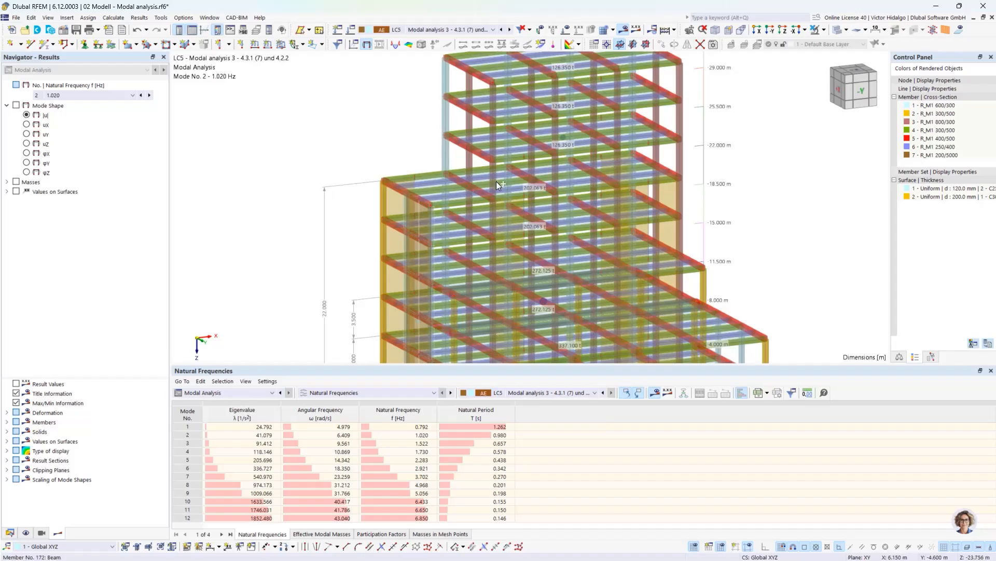
{"action": "middle_click_drag", "start_coordinate": [496, 182], "coordinate": [505, 198], "text": "ctrl"}
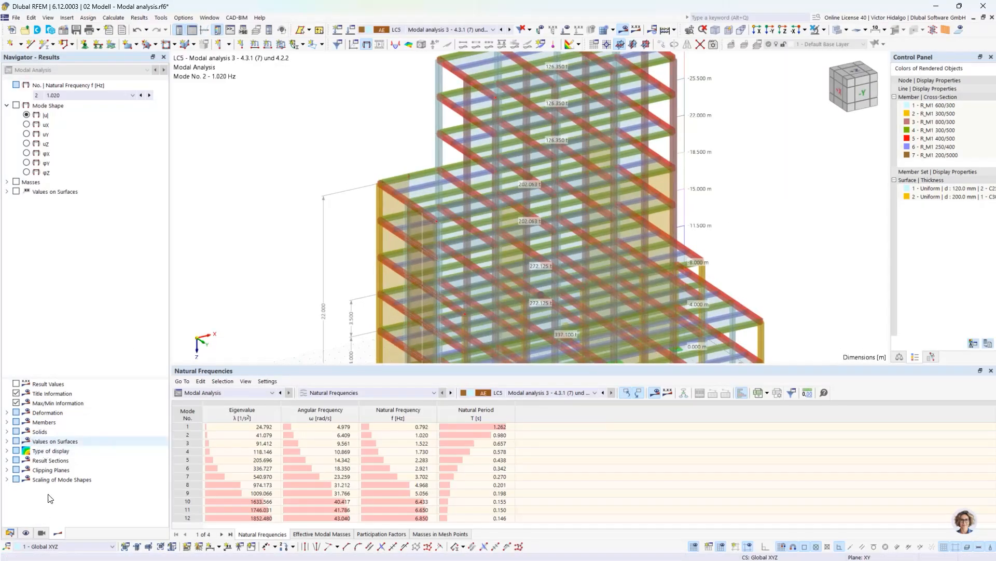
{"action": "left_click", "coordinate": [41, 532]}
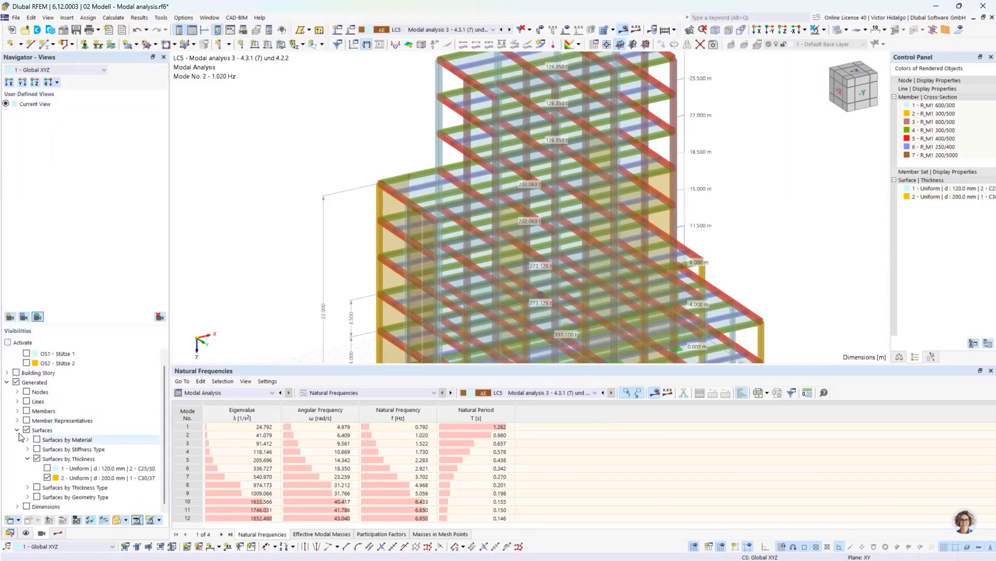
{"action": "left_click", "coordinate": [17, 429]}
{"action": "left_click", "coordinate": [26, 439]}
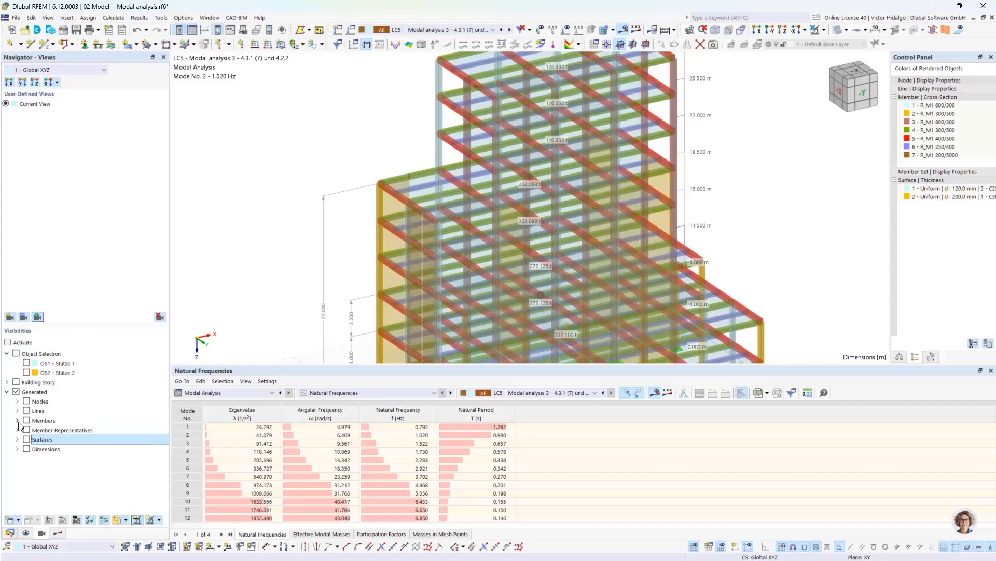
{"action": "left_click", "coordinate": [18, 420]}
{"action": "left_click", "coordinate": [27, 440]}
{"action": "left_click", "coordinate": [47, 458]}
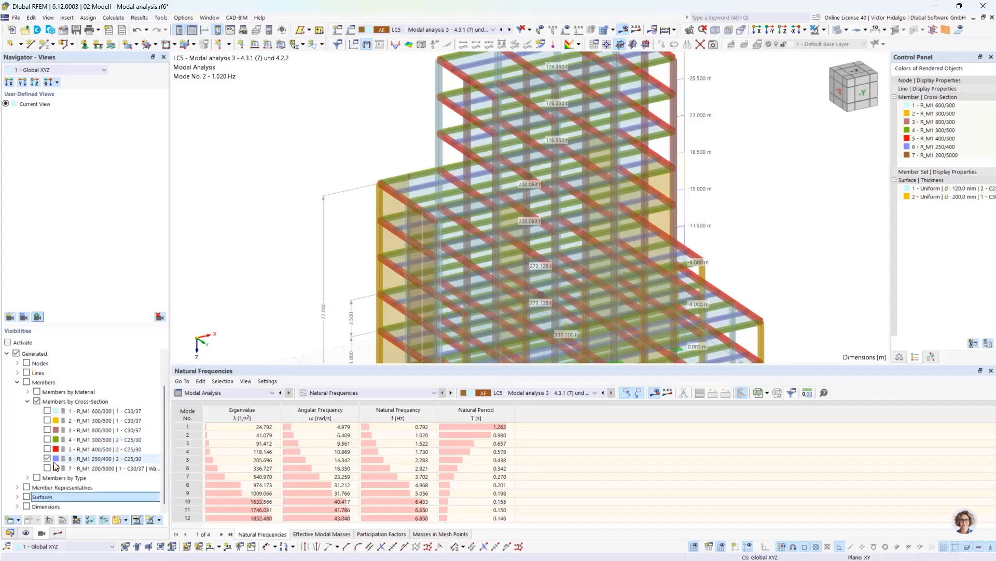
{"action": "left_click", "coordinate": [47, 458]}
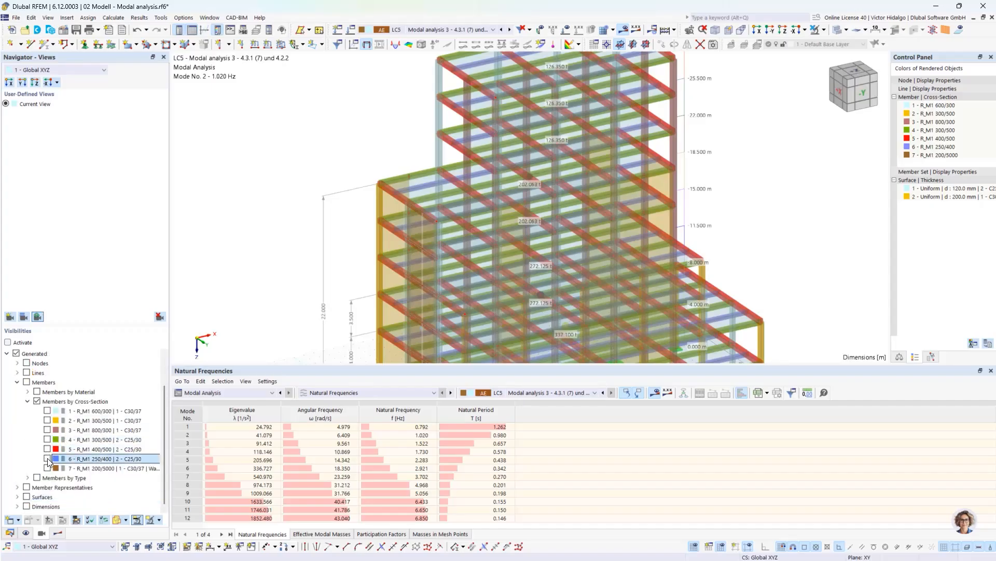
{"action": "left_click", "coordinate": [47, 458]}
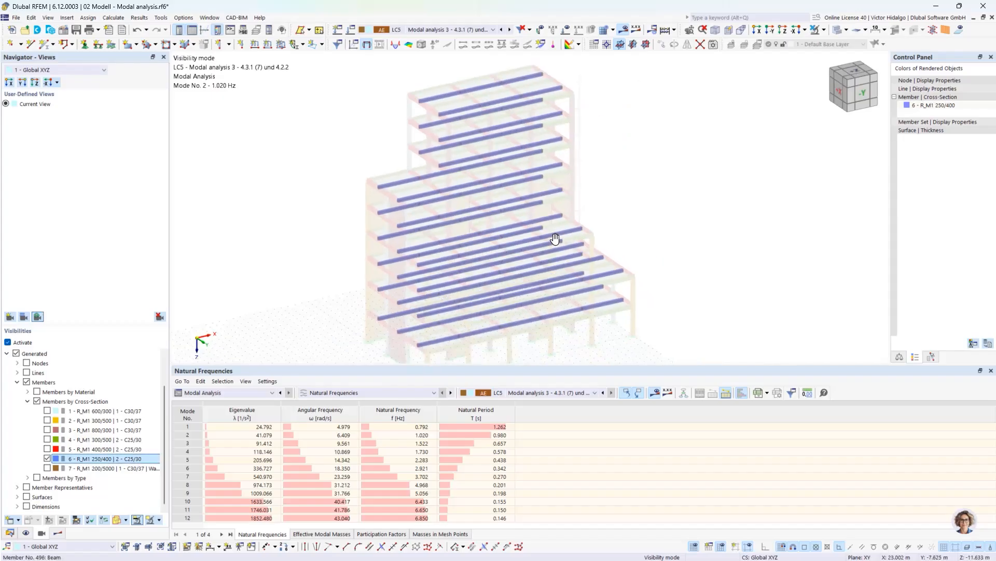
Step: Examine the isolated 250/400 beams across the floors and how their ends meet the supporting beams
{"action": "mouse_move", "coordinate": [555, 239]}
{"action": "middle_mouse_down", "text": "ctrl"}
{"action": "mouse_move", "coordinate": [629, 238]}
{"action": "mouse_move", "coordinate": [619, 251]}
{"action": "mouse_move", "coordinate": [491, 231]}
{"action": "mouse_move", "coordinate": [500, 201]}
{"action": "mouse_move", "coordinate": [549, 222]}
{"action": "middle_mouse_up", "text": "ctrl"}
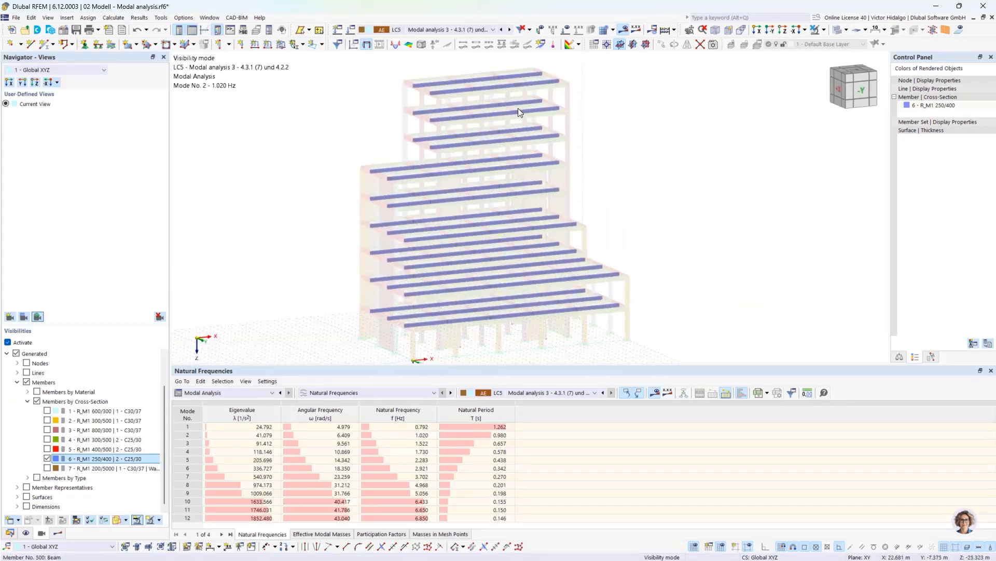
{"action": "scroll", "coordinate": [511, 74], "scroll_direction": "up", "scroll_amount": 3}
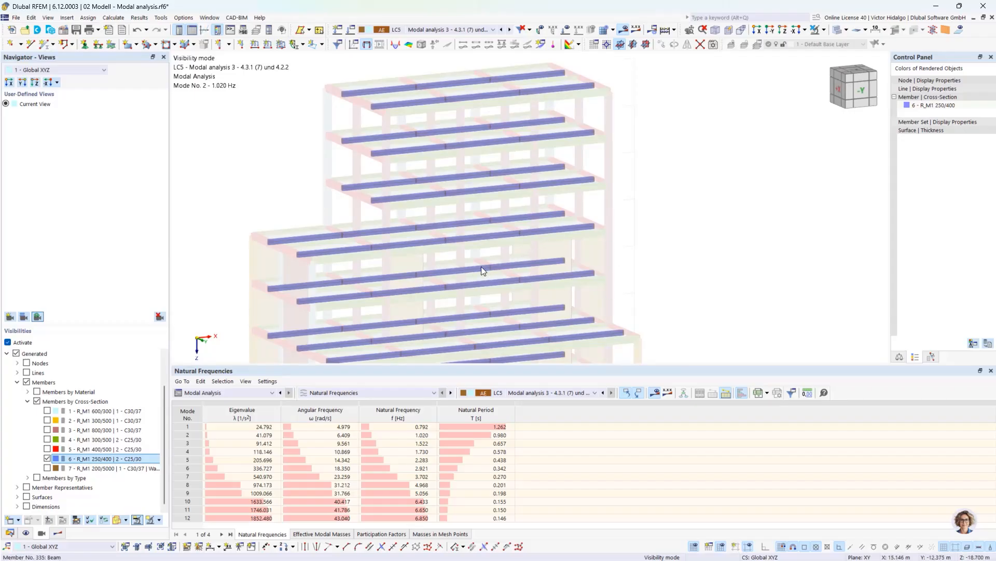
{"action": "middle_click_drag", "start_coordinate": [579, 223], "coordinate": [607, 168]}
{"action": "scroll", "coordinate": [476, 258], "scroll_direction": "down", "scroll_amount": 2}
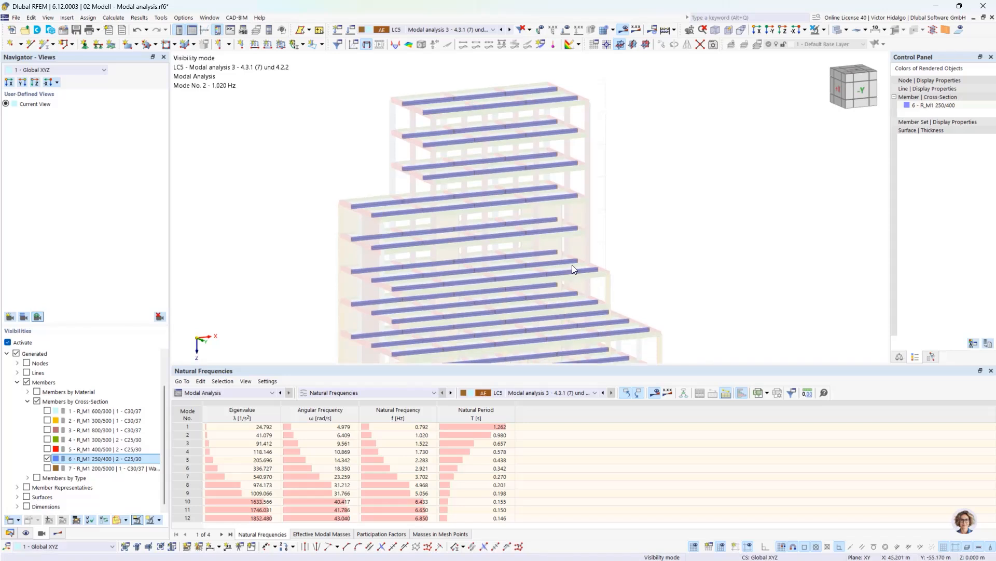
{"action": "middle_click_drag", "start_coordinate": [572, 265], "coordinate": [581, 226]}
{"action": "scroll", "coordinate": [575, 260], "scroll_direction": "down", "scroll_amount": 2}
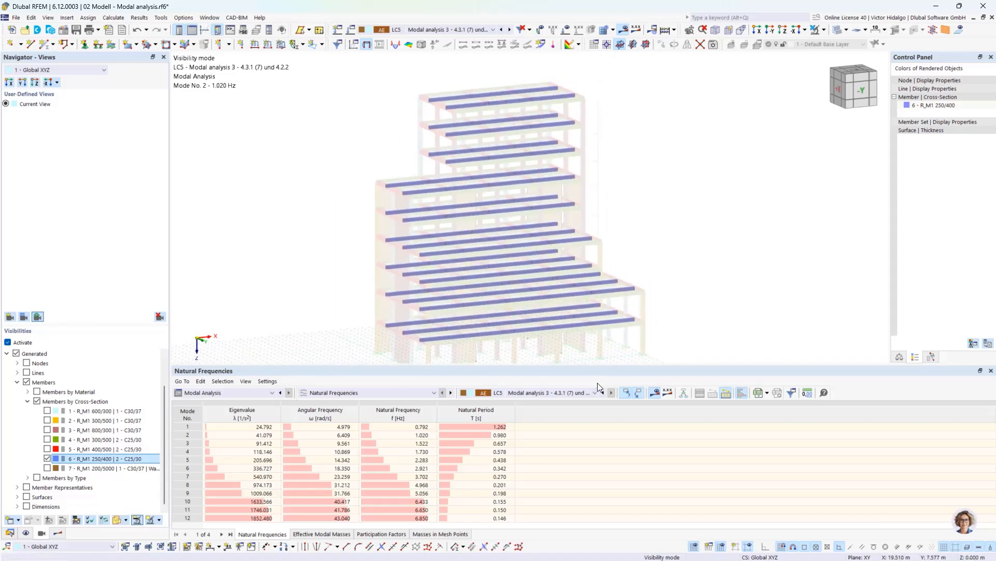
{"action": "middle_click_drag", "start_coordinate": [649, 318], "coordinate": [658, 323], "text": "ctrl"}
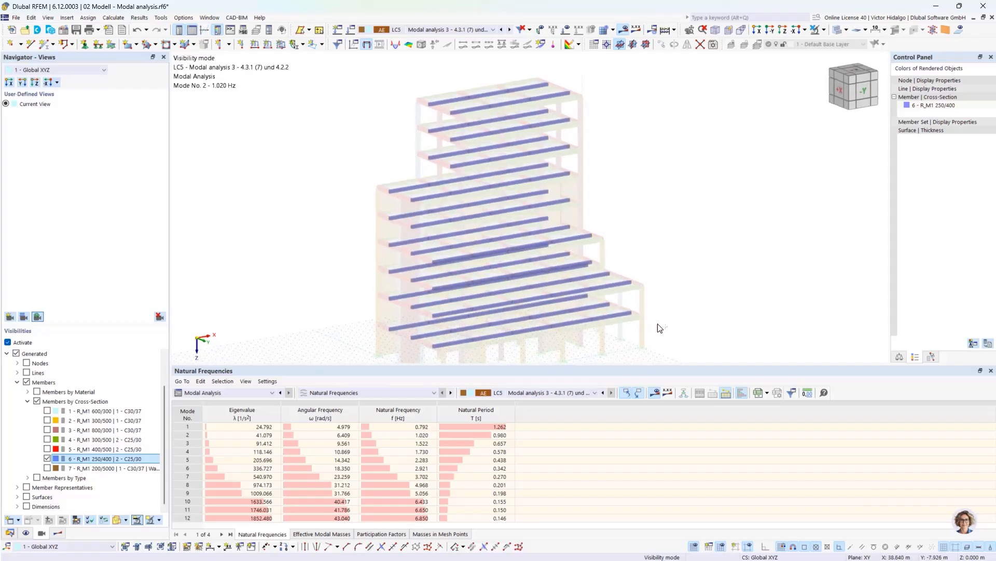
{"action": "scroll", "coordinate": [639, 319], "scroll_direction": "up", "scroll_amount": 10}
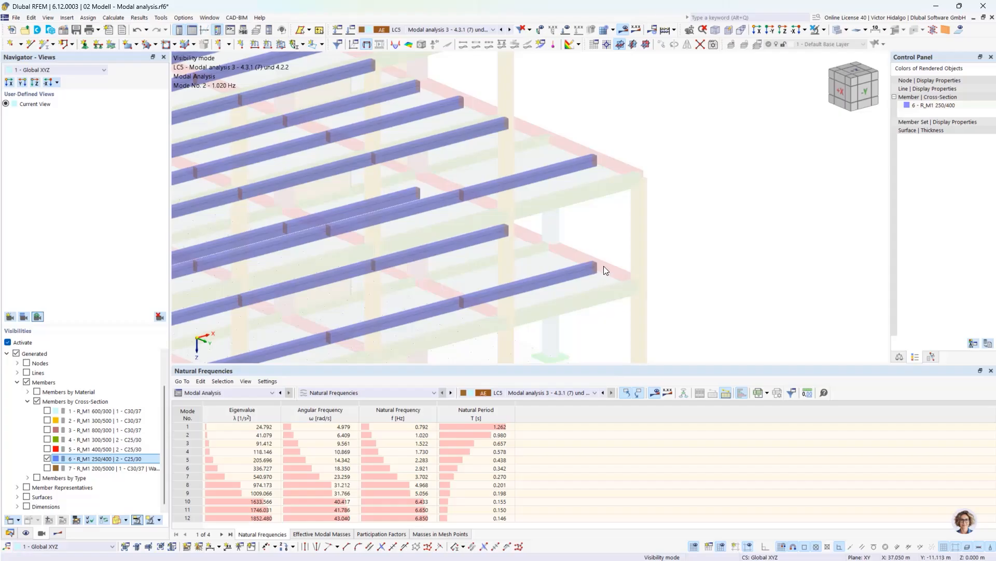
{"action": "mouse_move", "coordinate": [590, 277]}
{"action": "scroll", "coordinate": [590, 275], "scroll_direction": "down", "scroll_amount": 3}
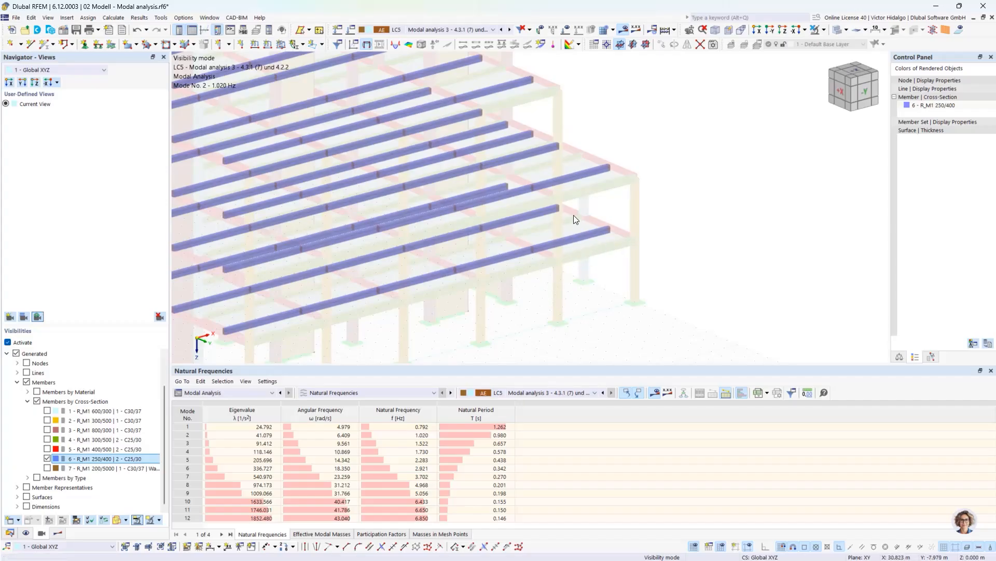
Step: Display the natural frequencies of LC4 and return to LC5 to compare their natural periods
{"action": "left_click", "coordinate": [587, 394]}
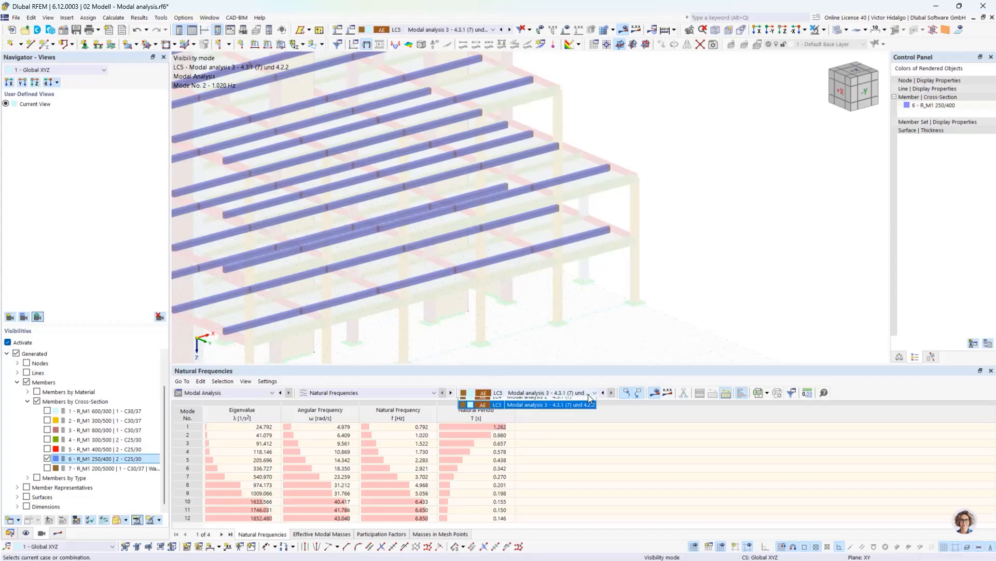
{"action": "left_click", "coordinate": [589, 410]}
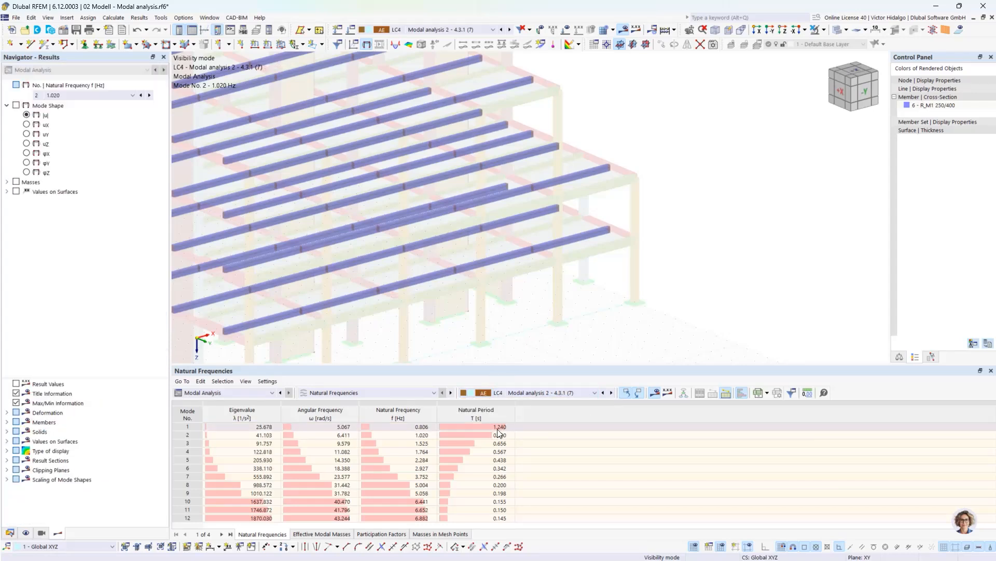
{"action": "left_click", "coordinate": [612, 394]}
Step: Cancel the visibility mode so that the whole building model is shown
{"action": "scroll", "coordinate": [622, 280], "scroll_direction": "down", "scroll_amount": 3}
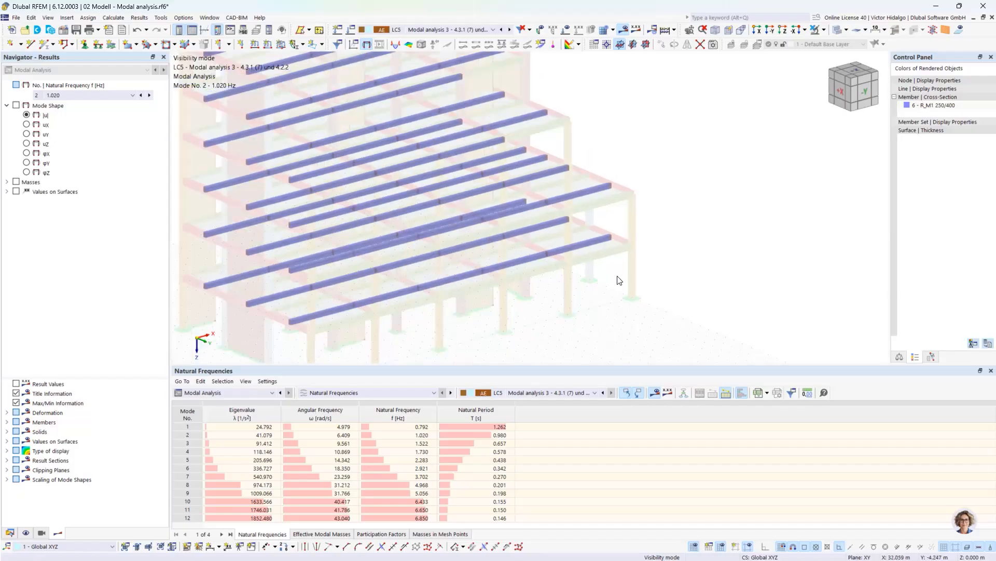
{"action": "middle_click_drag", "start_coordinate": [623, 280], "coordinate": [637, 242], "text": "ctrl"}
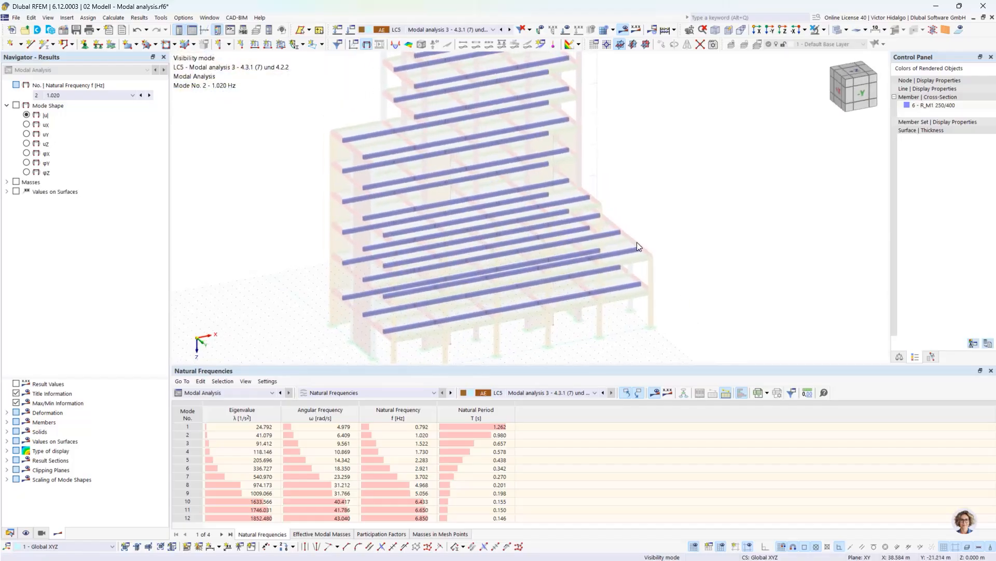
{"action": "scroll", "coordinate": [637, 242], "scroll_direction": "down", "scroll_amount": 2}
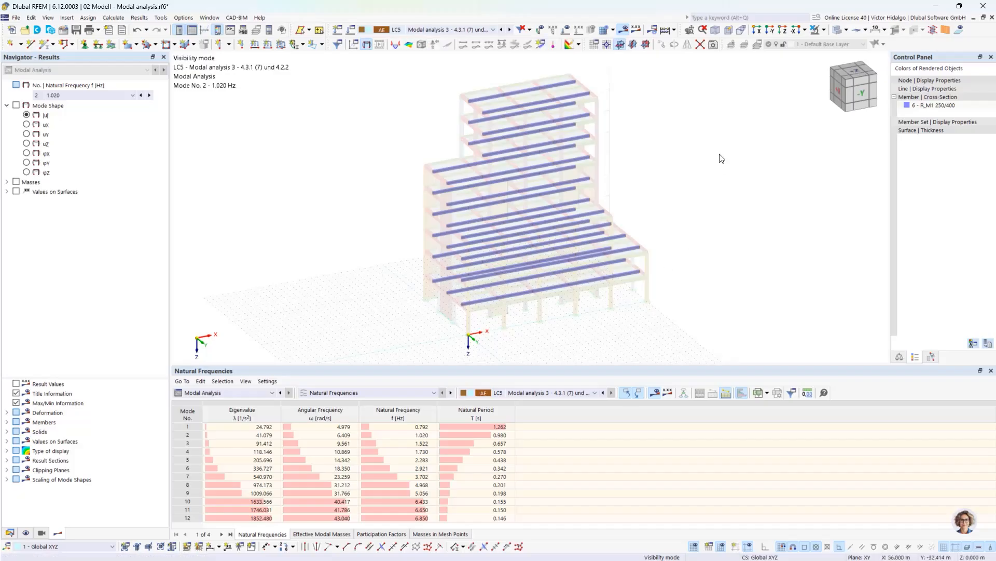
{"action": "left_click", "coordinate": [825, 30]}
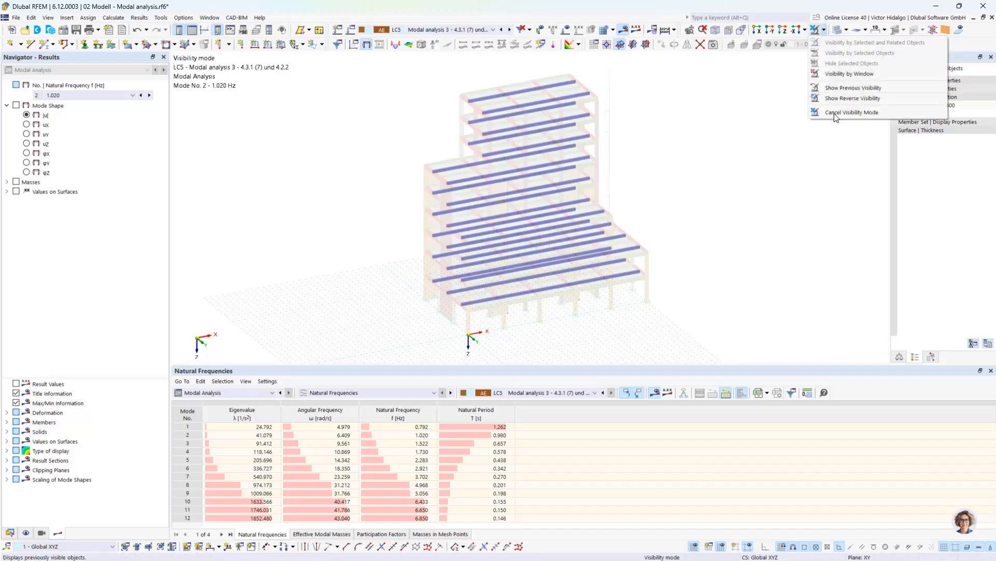
{"action": "left_click", "coordinate": [836, 113]}
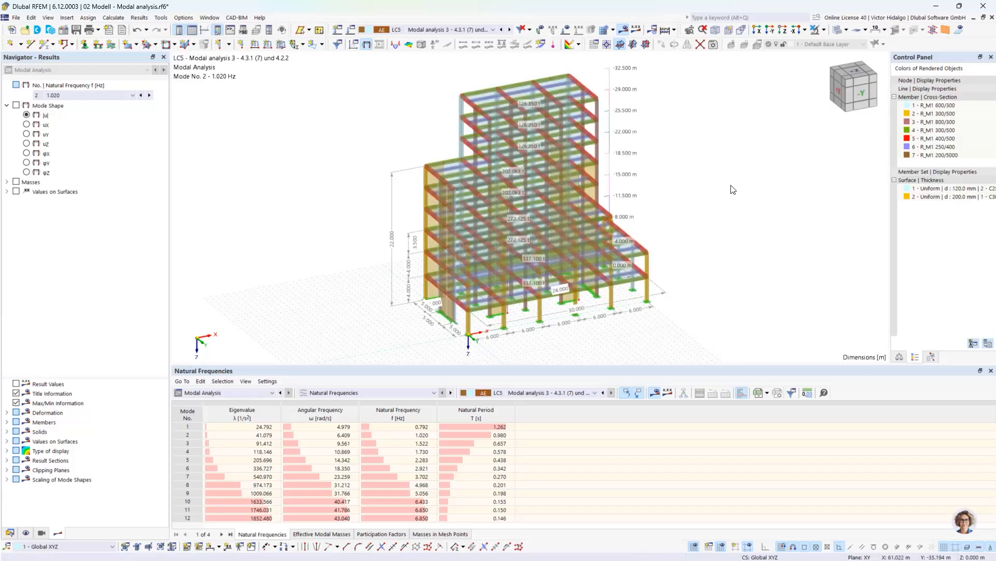
Step: Display the effective modal masses of LC5, select mode 1 and show its mode shape |u| on the model
{"action": "left_click", "coordinate": [309, 535]}
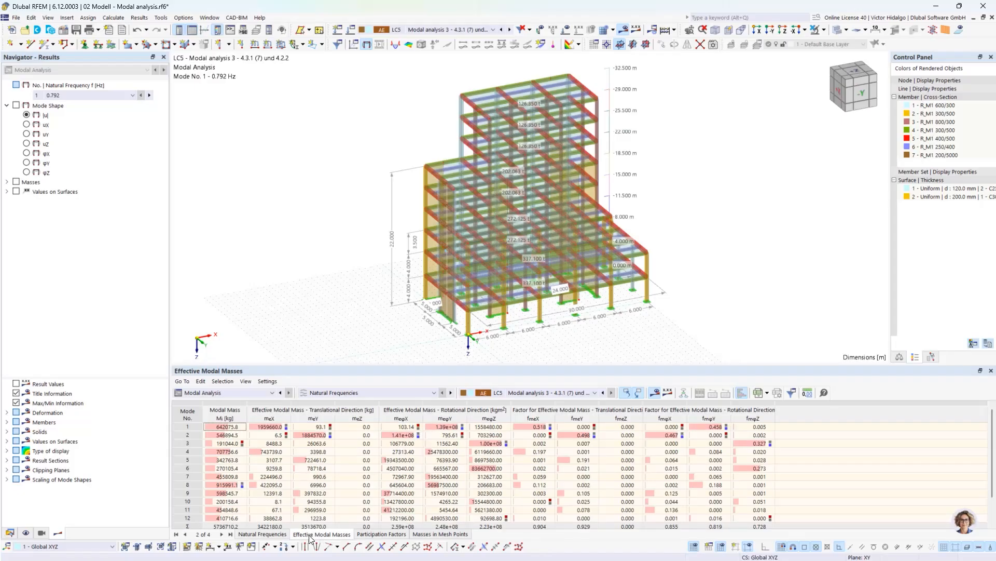
{"action": "left_click", "coordinate": [186, 428]}
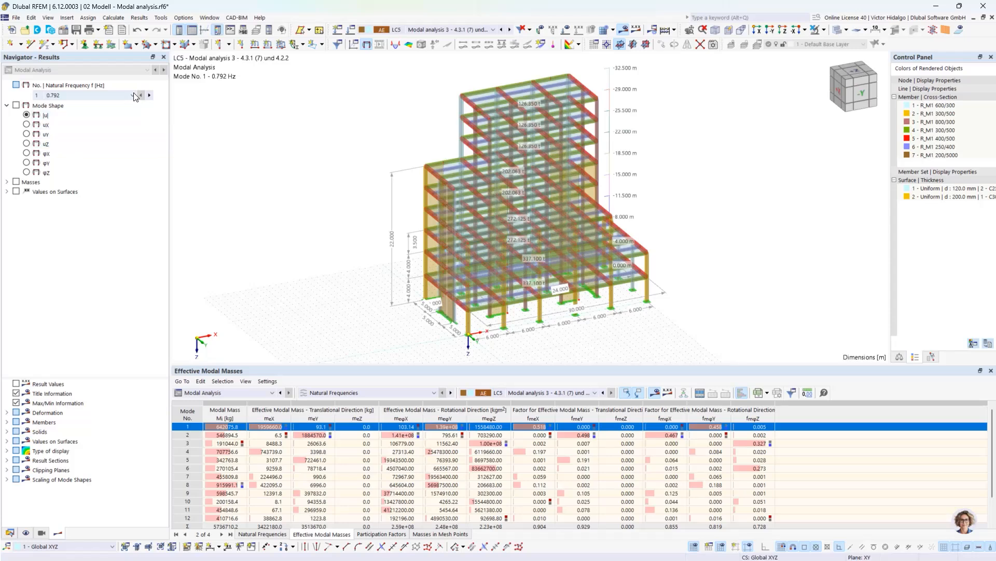
{"action": "left_click", "coordinate": [27, 116]}
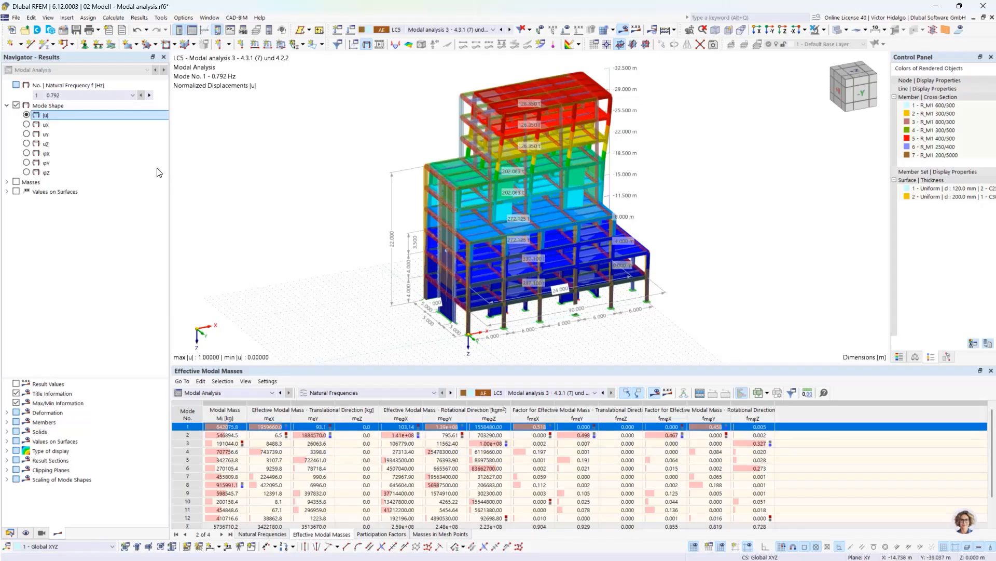
Step: Show the mode shape of mode 2 on the model and check the effective modal mass factor fmeX of mode 1
{"action": "left_click", "coordinate": [94, 96]}
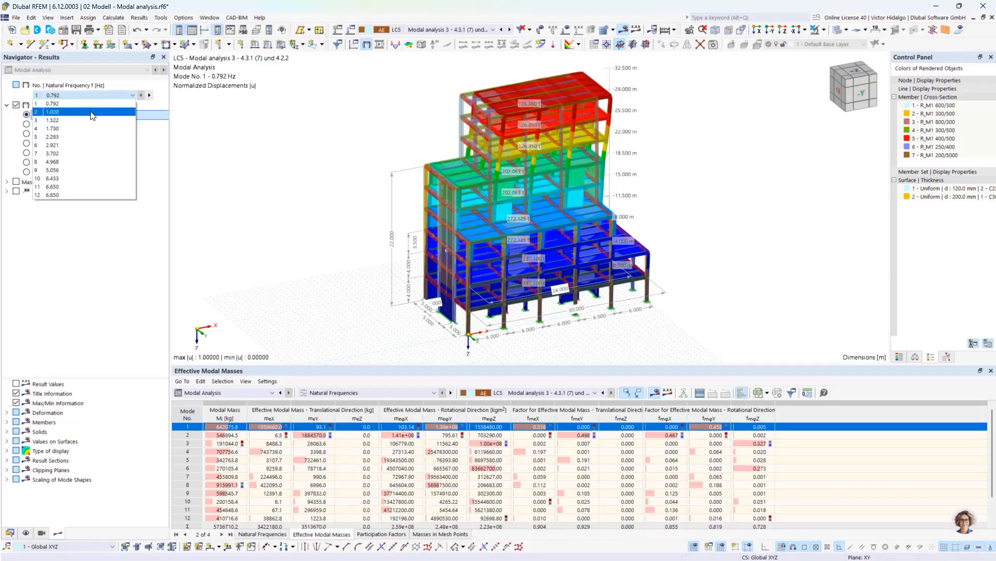
{"action": "left_click", "coordinate": [91, 112]}
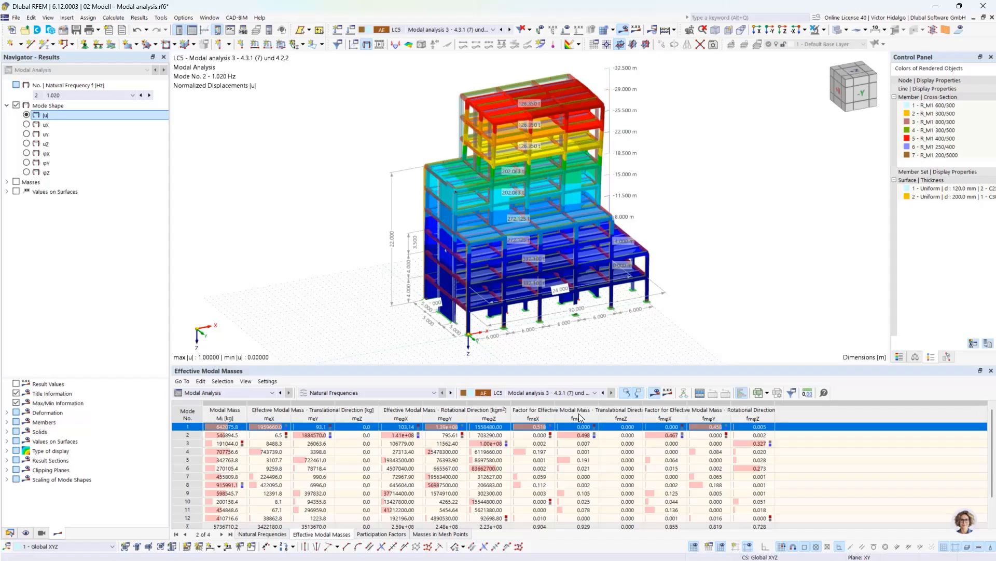
{"action": "left_click", "coordinate": [533, 426]}
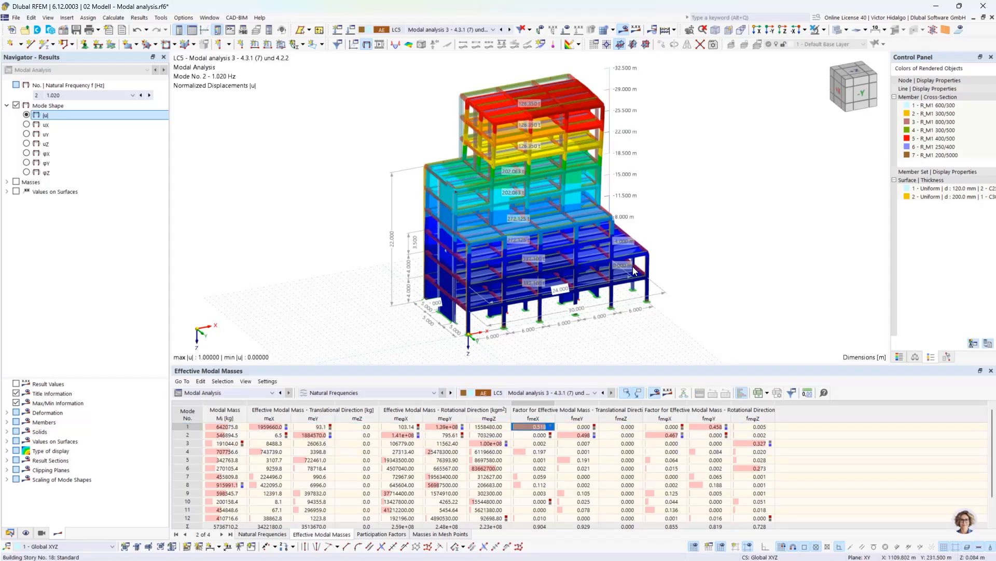
{"action": "middle_click_drag", "start_coordinate": [654, 298], "coordinate": [708, 276], "text": "ctrl"}
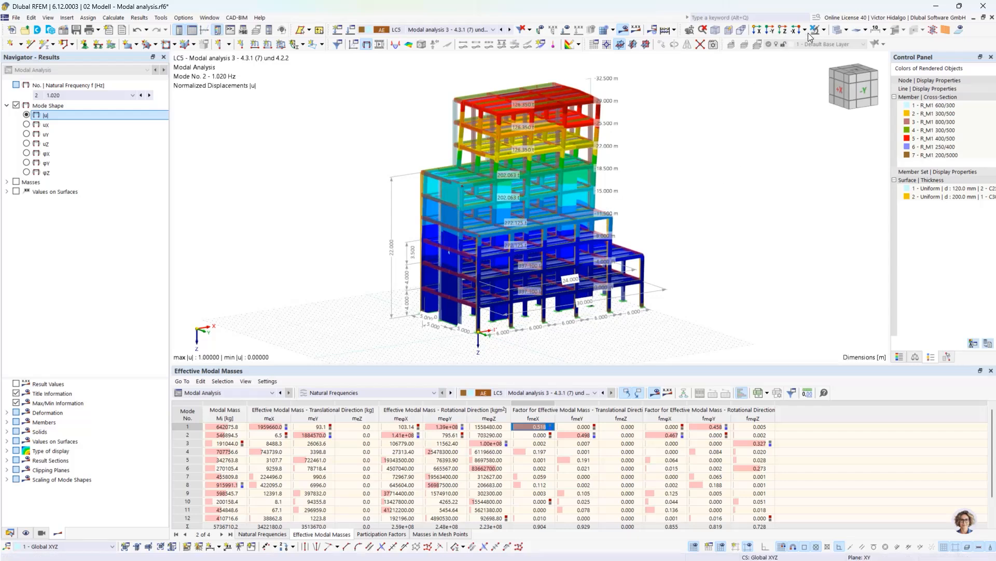
Step: Turn off the result display and examine the effective modal mass factors of modes 4 and 8 in X and modes 2 and 5 in Y
{"action": "left_click", "coordinate": [628, 33]}
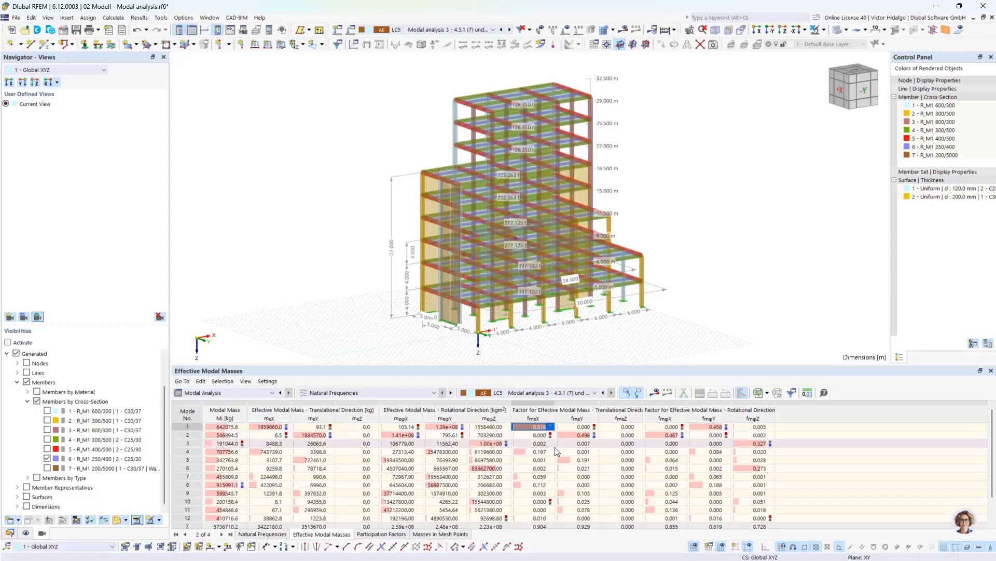
{"action": "left_click", "coordinate": [582, 436]}
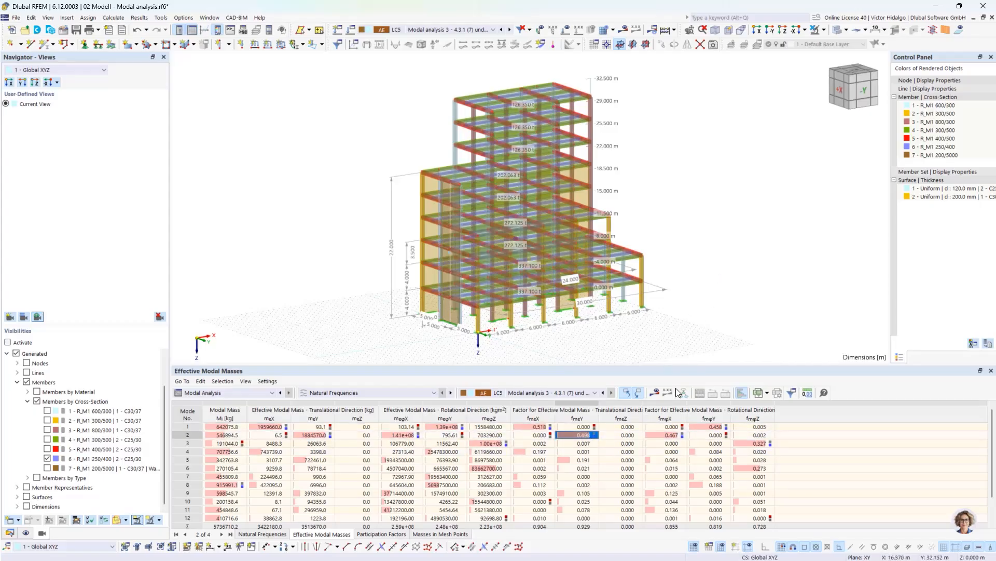
{"action": "left_click", "coordinate": [537, 451]}
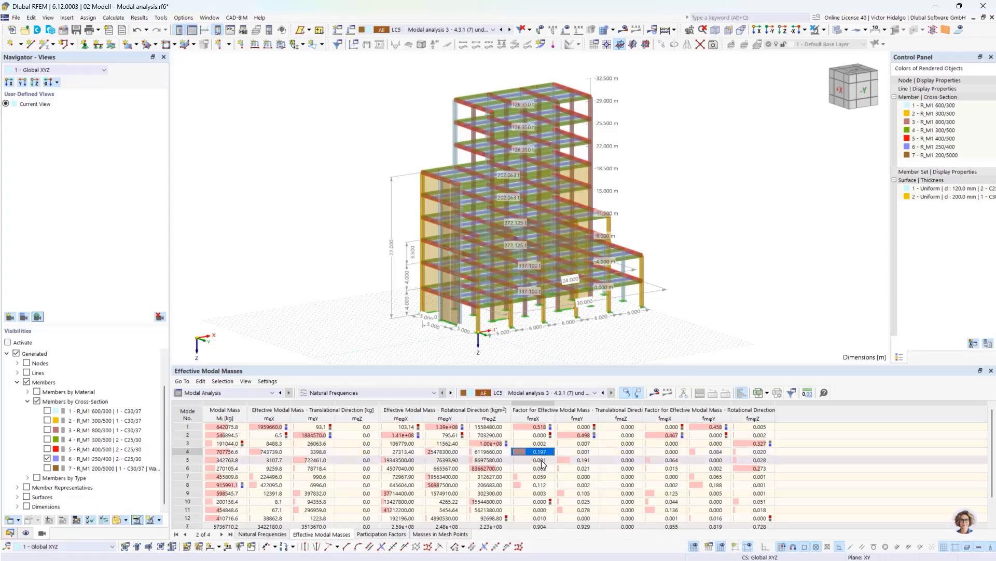
{"action": "left_click", "coordinate": [535, 485], "text": "ctrl"}
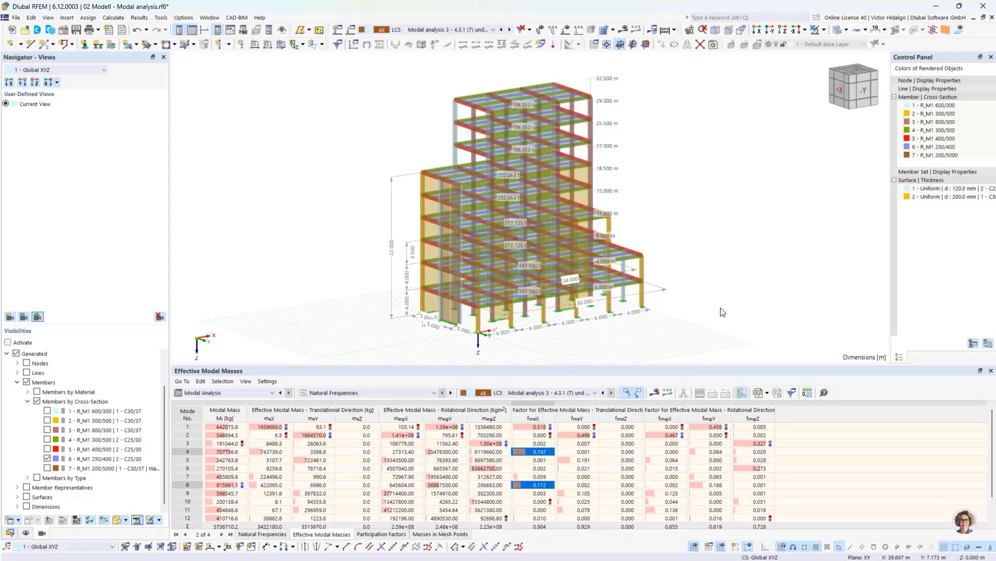
{"action": "middle_click_drag", "start_coordinate": [710, 282], "coordinate": [624, 298], "text": "ctrl"}
{"action": "left_click", "coordinate": [583, 460]}
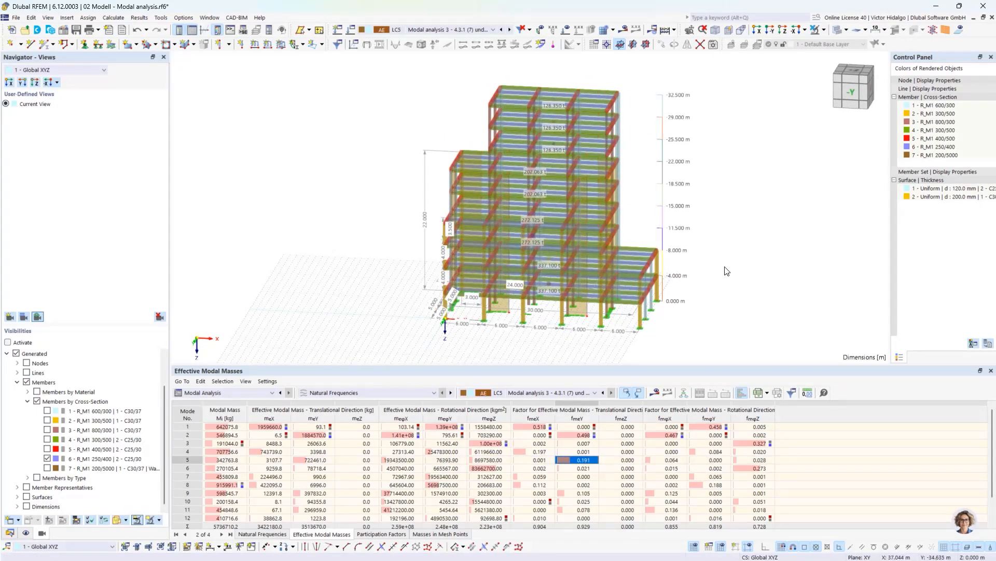
{"action": "left_click", "coordinate": [352, 32]}
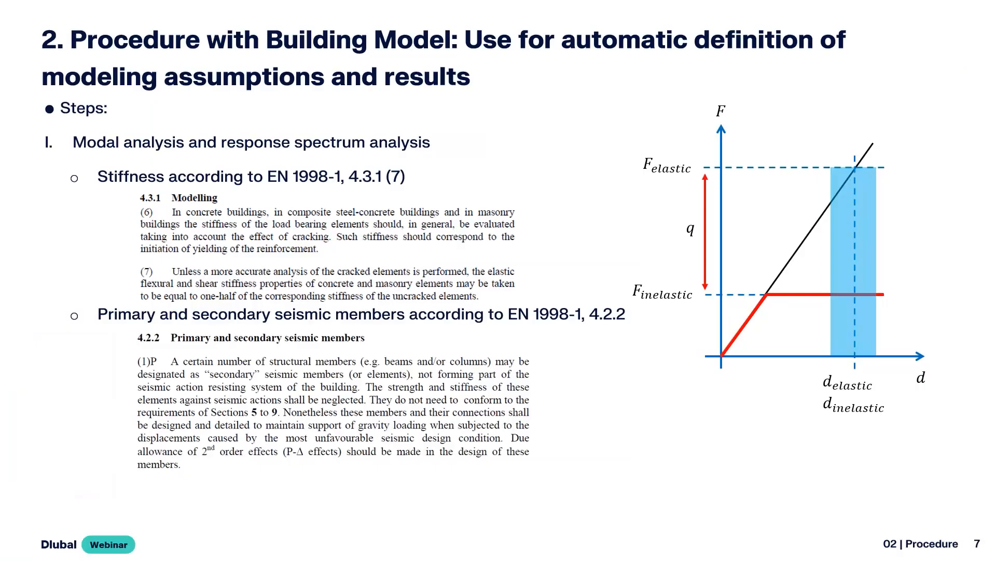
{"action": "key", "text": "Right"}
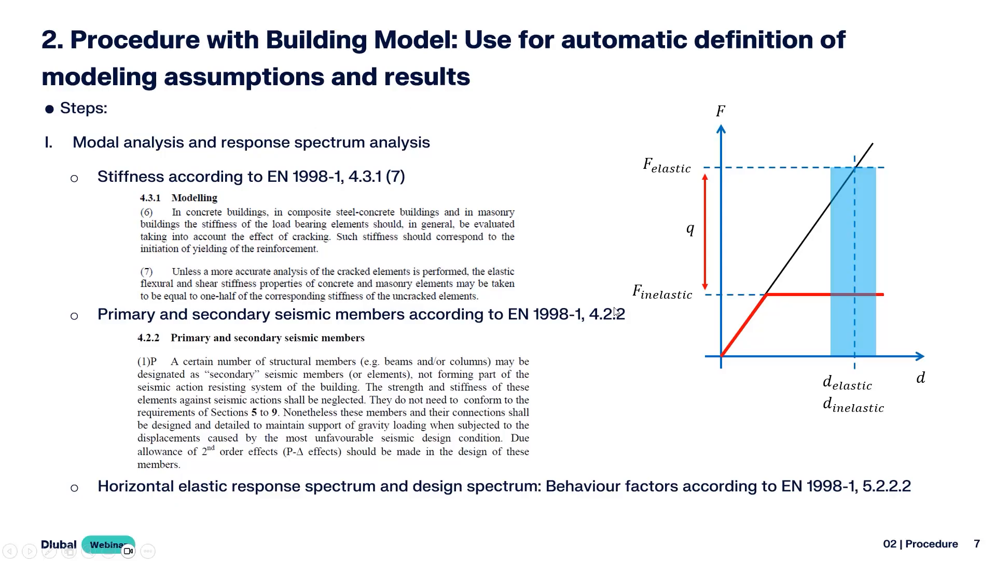
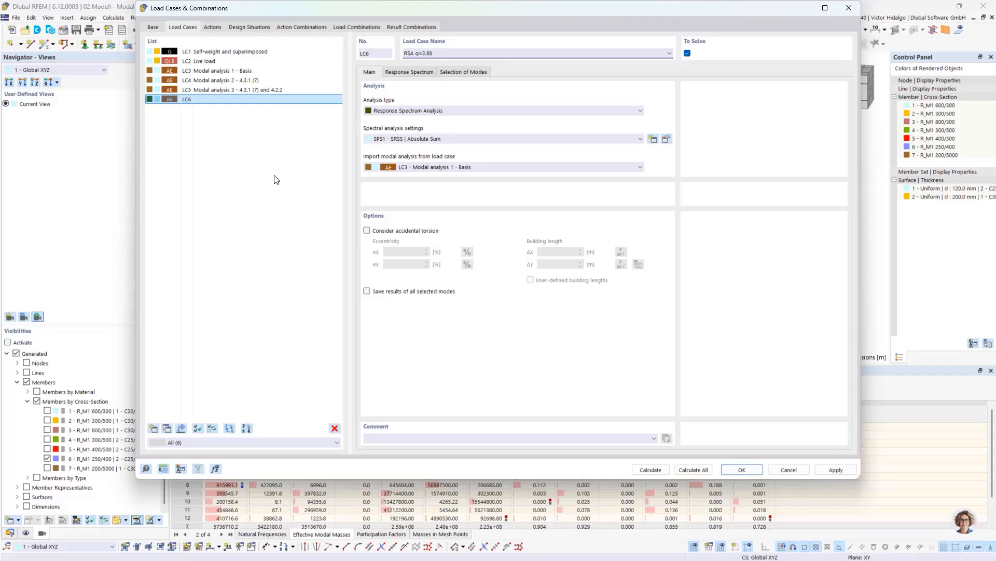
Step: Confirm the LC6 name RSA q=2.88 and keep Absolute Sum as the directional combination rule in the spectral analysis settings SPS1
{"action": "left_click", "coordinate": [280, 178]}
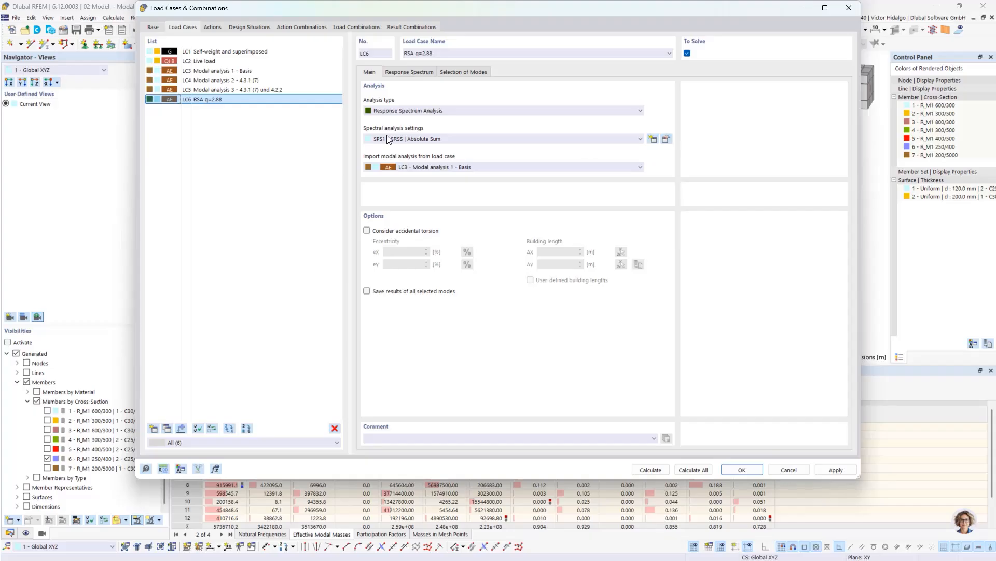
{"action": "left_click", "coordinate": [666, 139]}
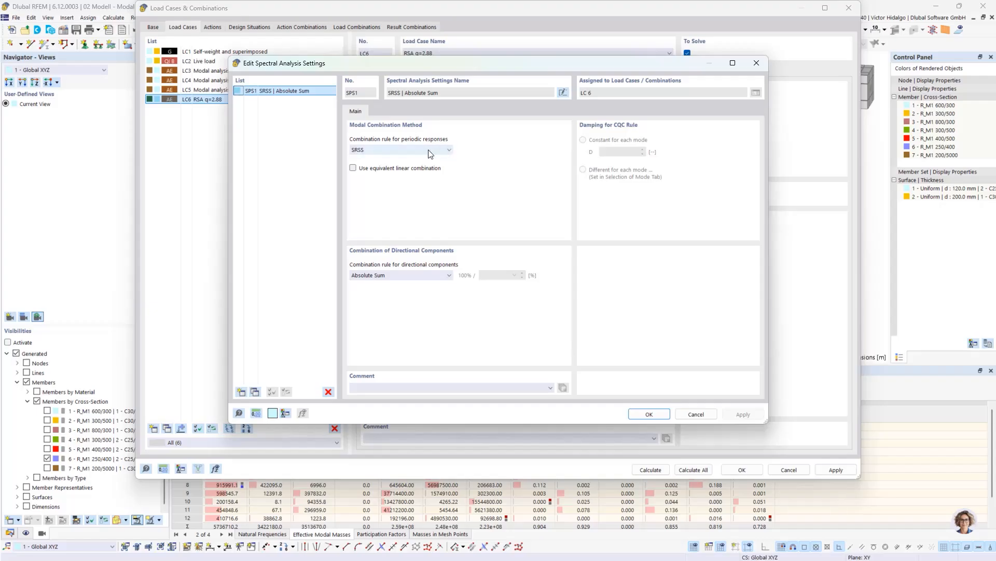
{"action": "left_click", "coordinate": [443, 278]}
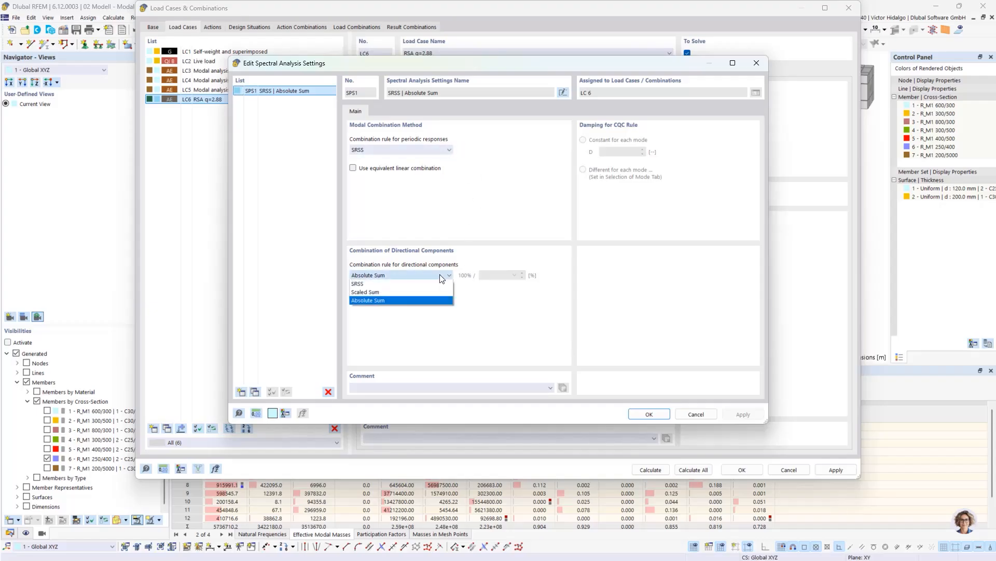
{"action": "left_click", "coordinate": [437, 299]}
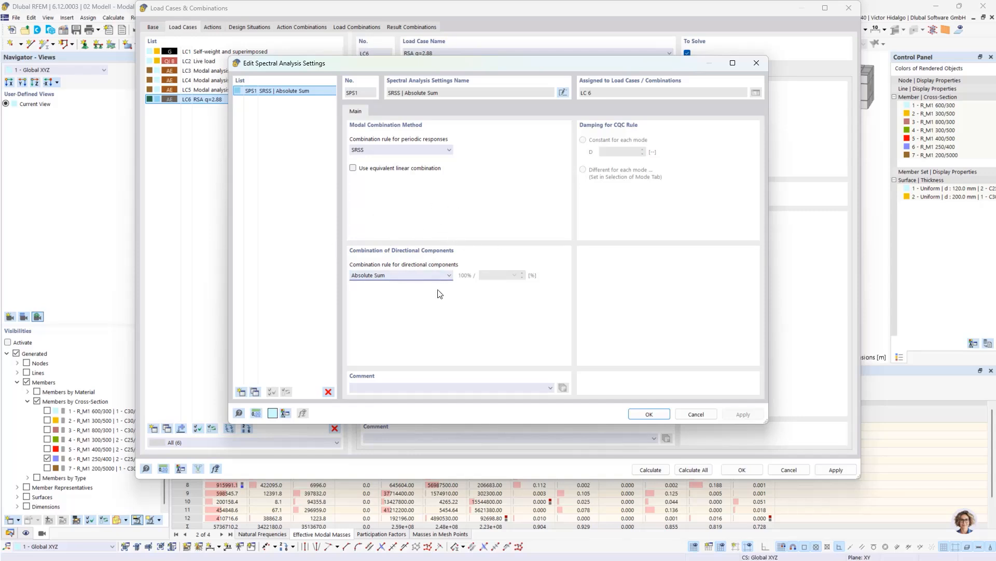
{"action": "left_click", "coordinate": [651, 414]}
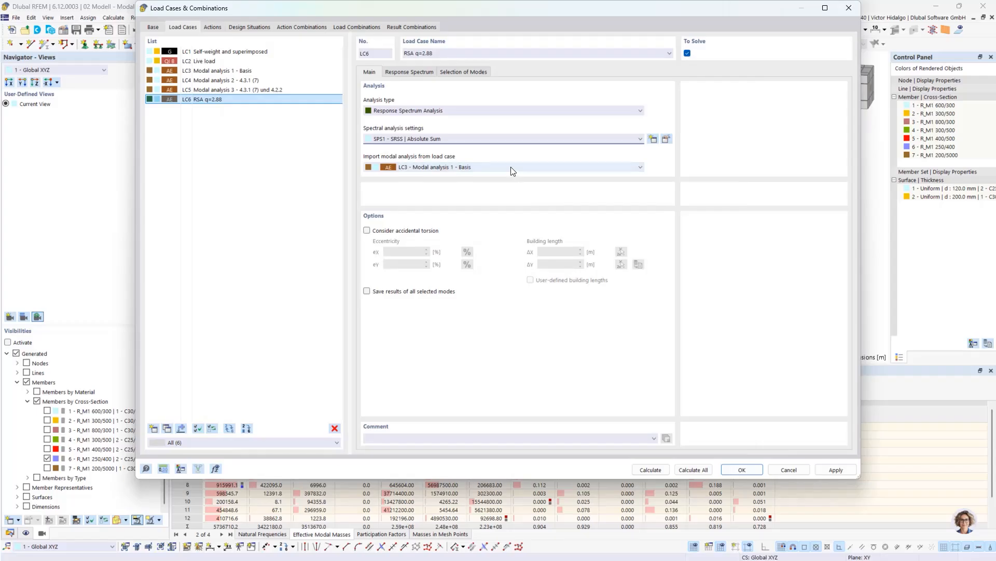
Step: Import the modal analysis from LC5 into LC6 and consider accidental torsion with user-defined building lengths
{"action": "left_click", "coordinate": [449, 169]}
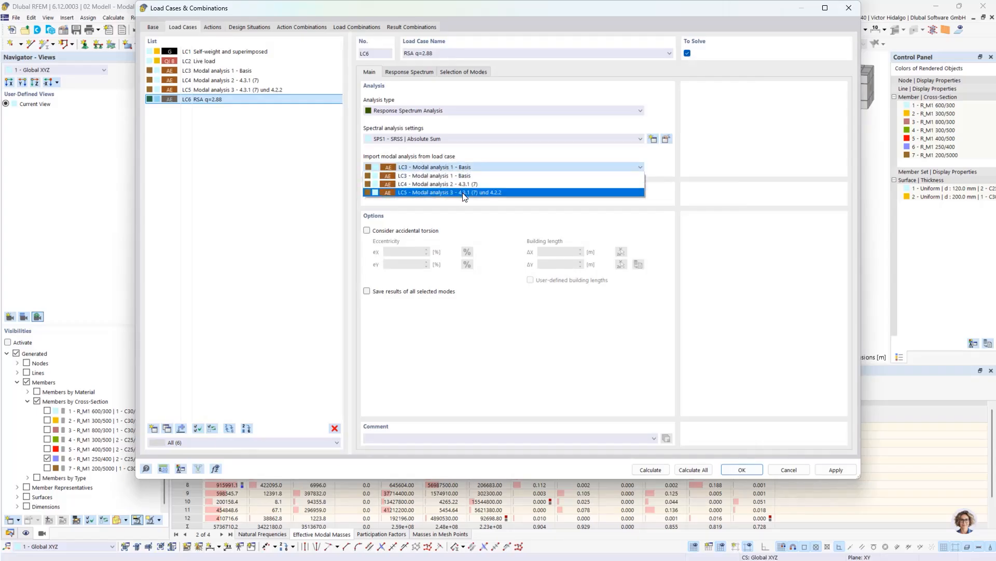
{"action": "left_click", "coordinate": [408, 193]}
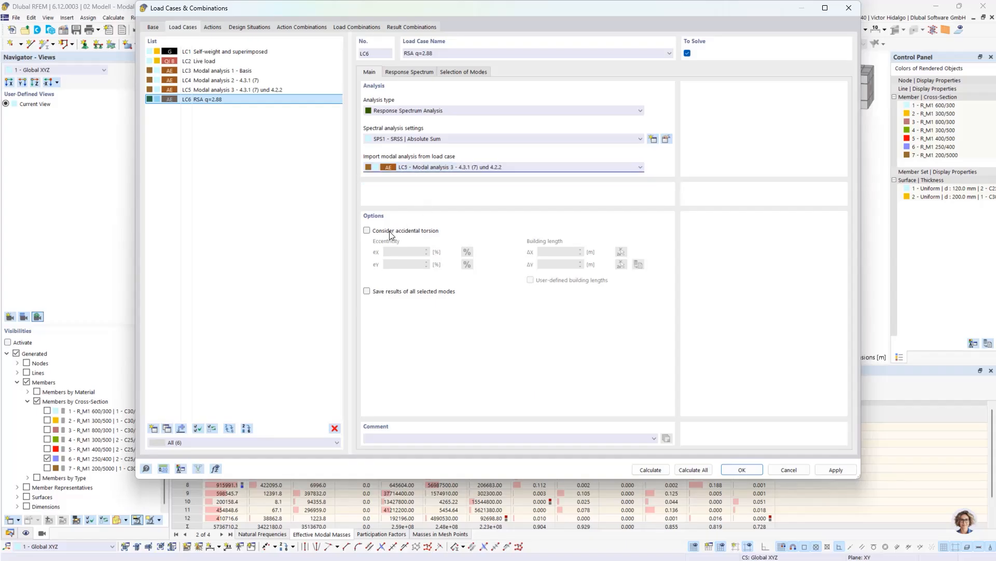
{"action": "left_click", "coordinate": [367, 230]}
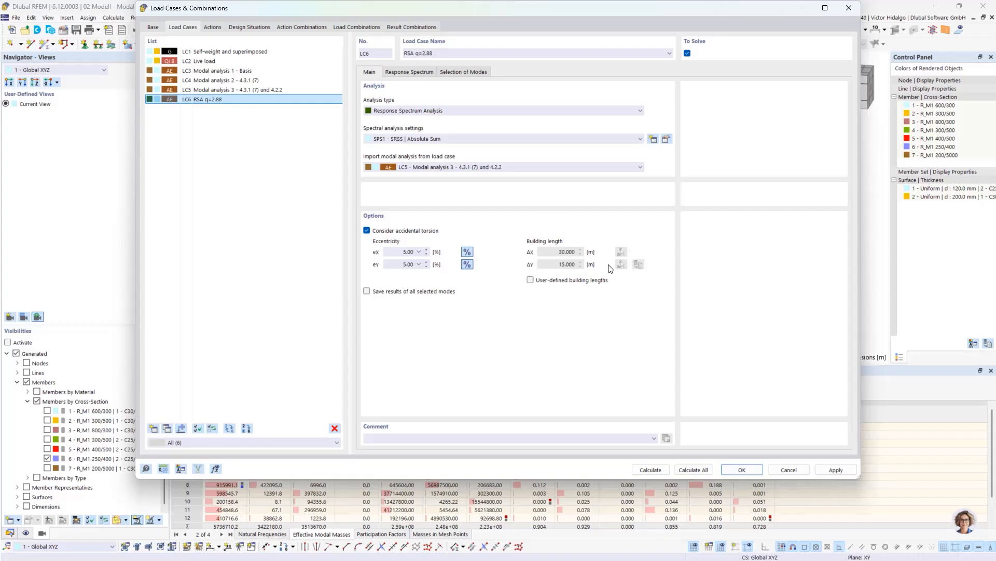
{"action": "left_click", "coordinate": [574, 283]}
{"action": "left_click", "coordinate": [624, 255]}
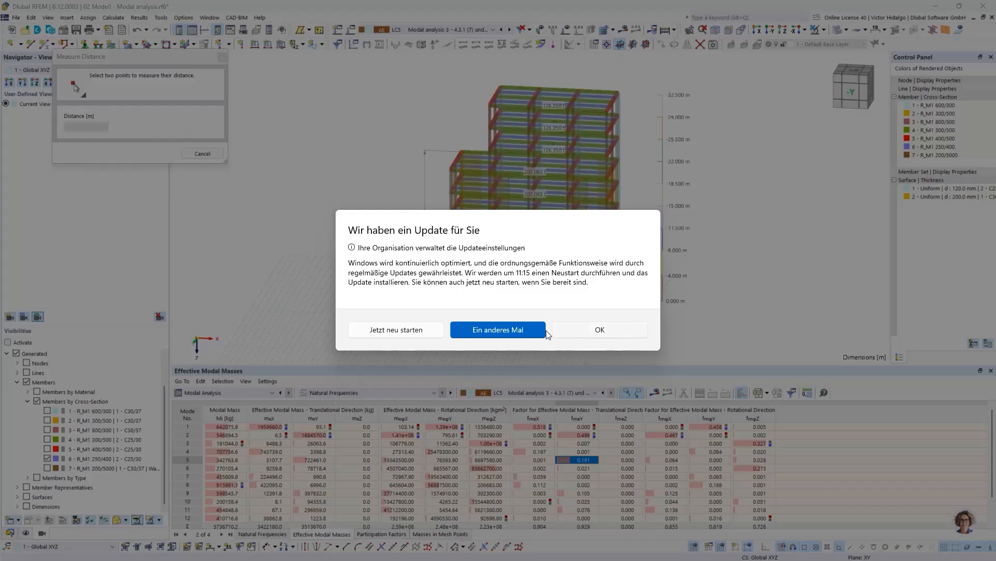
{"action": "left_click", "coordinate": [502, 332]}
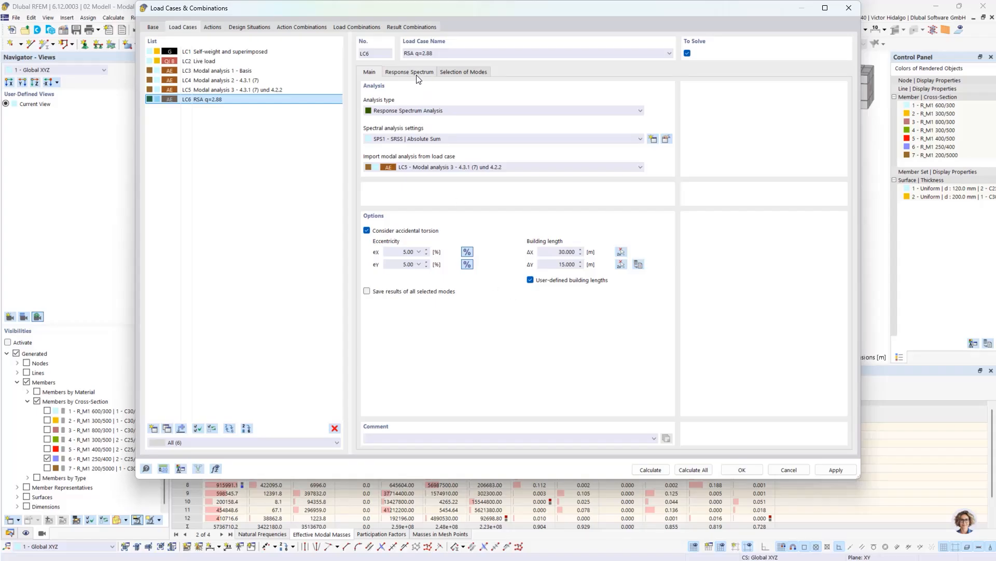
{"action": "left_click", "coordinate": [530, 281]}
{"action": "left_click", "coordinate": [530, 280]}
{"action": "left_click", "coordinate": [622, 251]}
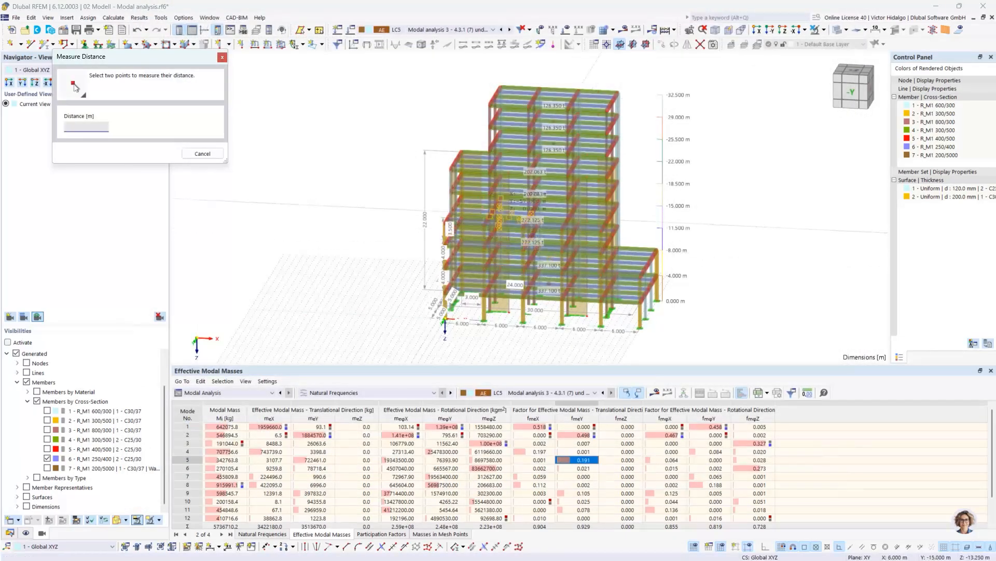
{"action": "left_click", "coordinate": [220, 152]}
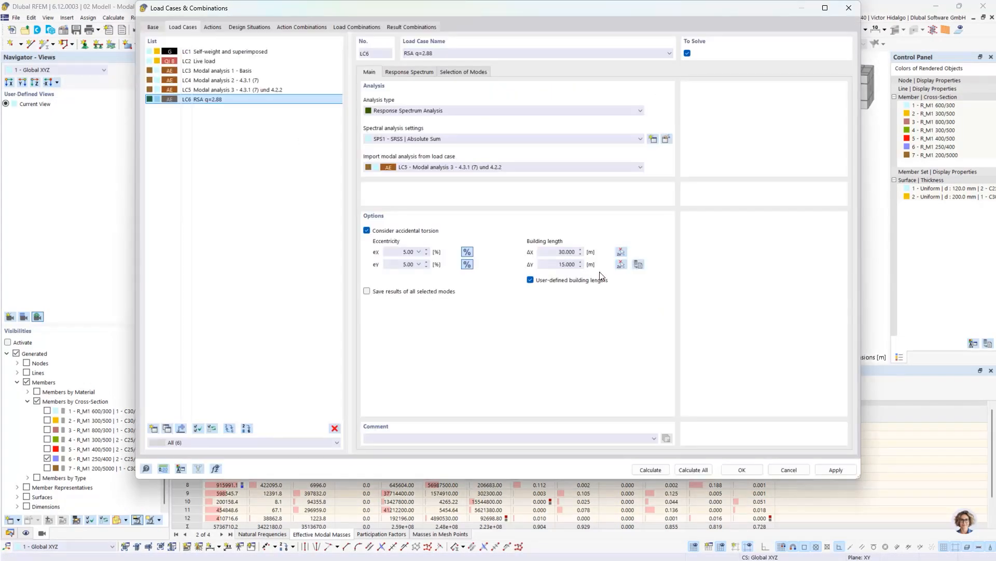
Step: Assign response spectrum RS1 according to EN 1998-1 to the X and Y directions of load case LC6
{"action": "left_click", "coordinate": [425, 76]}
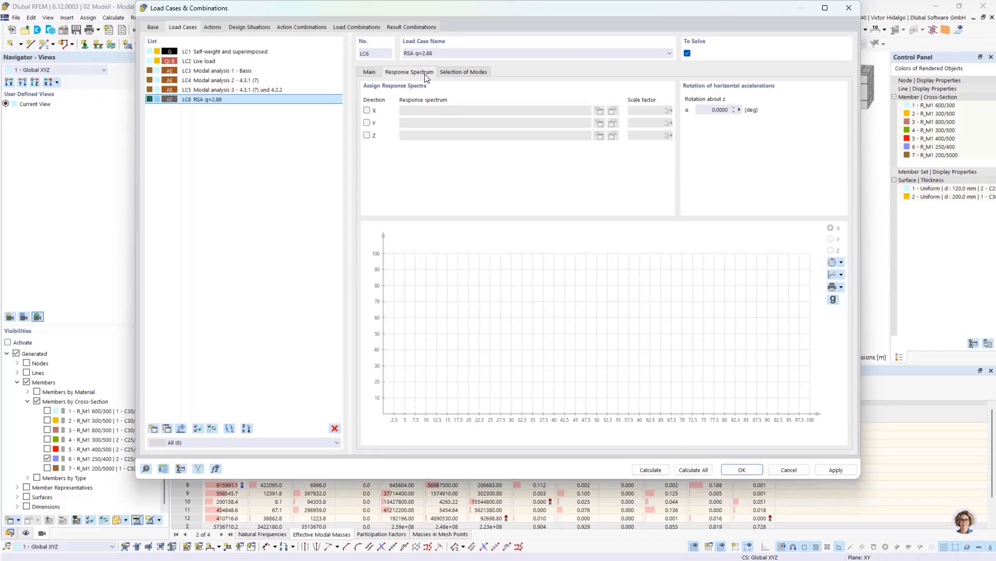
{"action": "left_click", "coordinate": [367, 110]}
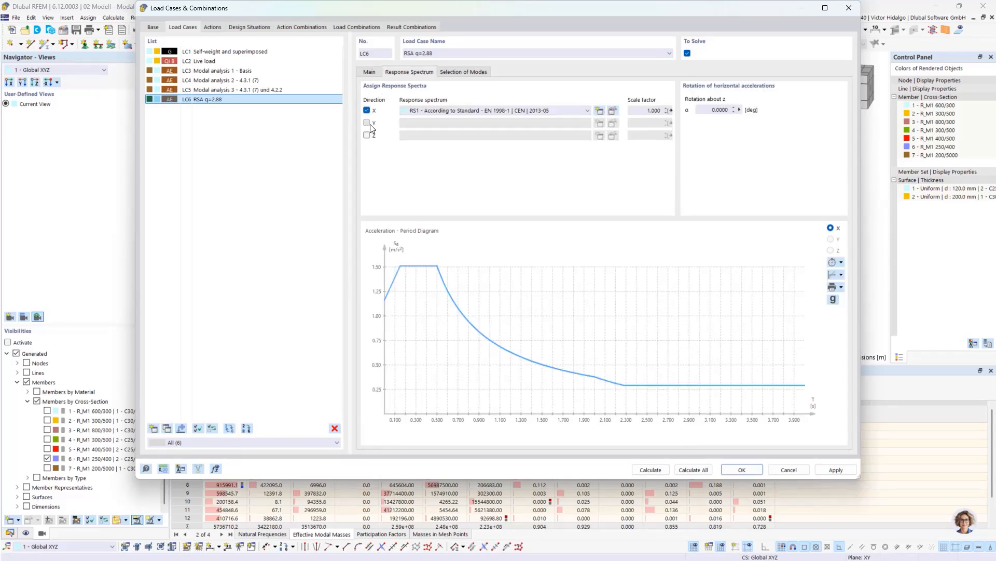
{"action": "left_click", "coordinate": [367, 123]}
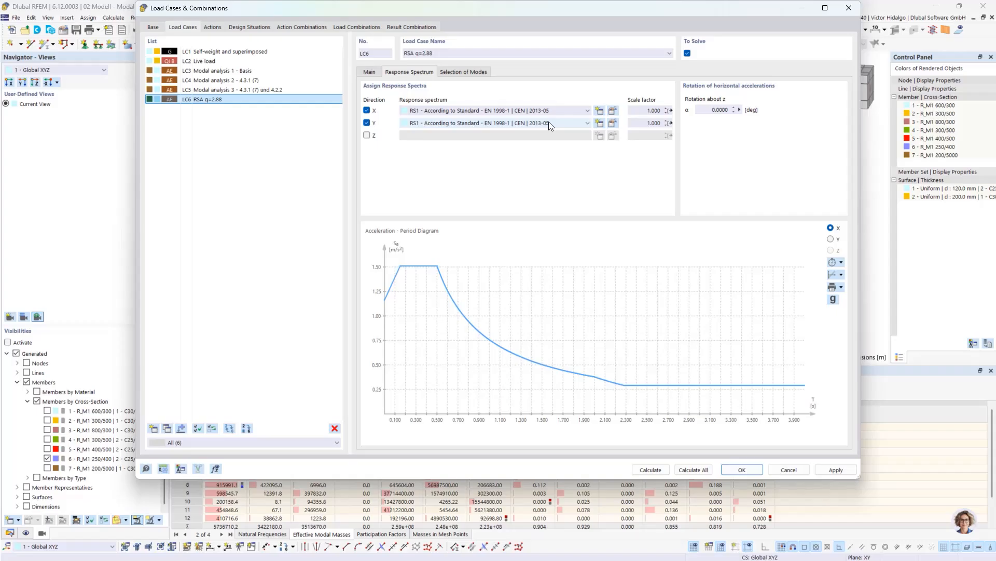
Step: Review the behavior factor, ground type and reference peak ground acceleration in the definition of response spectrum RS1
{"action": "left_click", "coordinate": [612, 111]}
{"action": "left_click", "coordinate": [492, 245]}
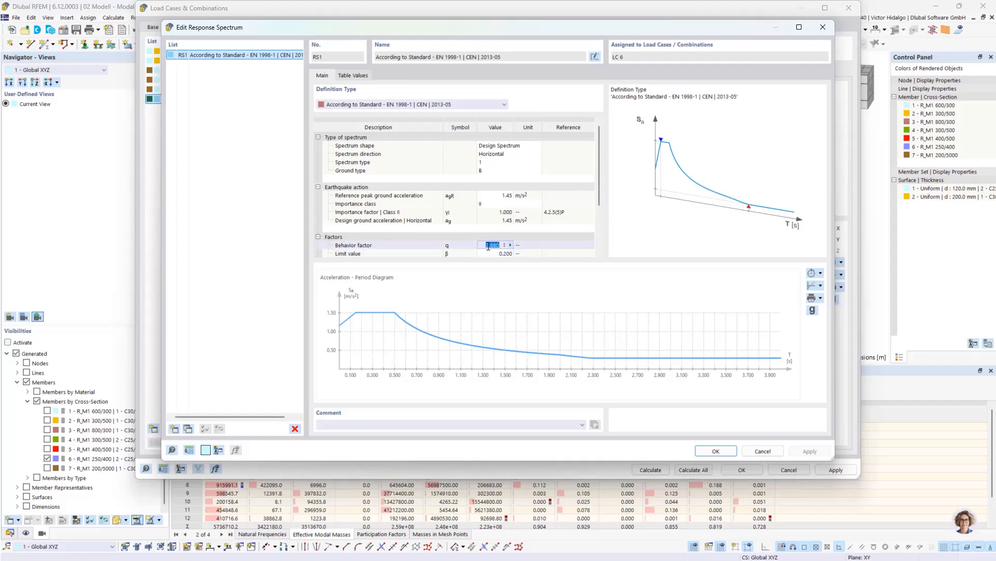
{"action": "left_click", "coordinate": [486, 246]}
{"action": "left_click", "coordinate": [405, 196]}
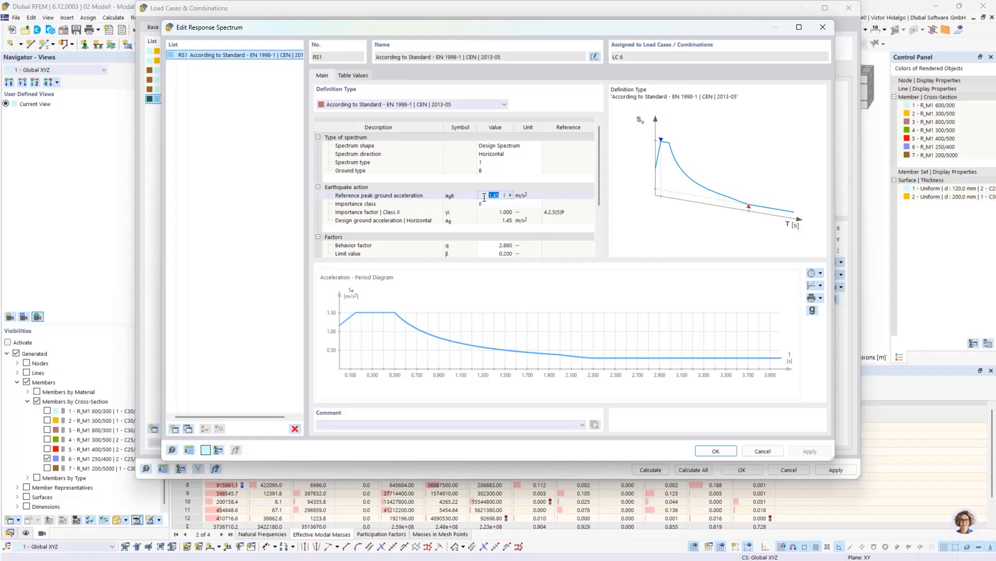
{"action": "left_click", "coordinate": [494, 170]}
{"action": "left_click", "coordinate": [516, 172]}
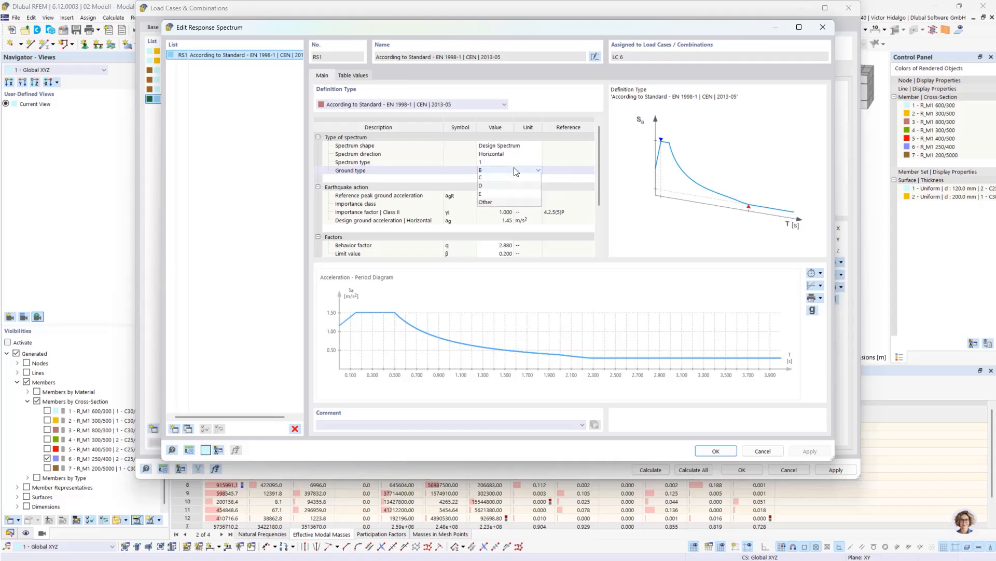
{"action": "left_click", "coordinate": [516, 172]}
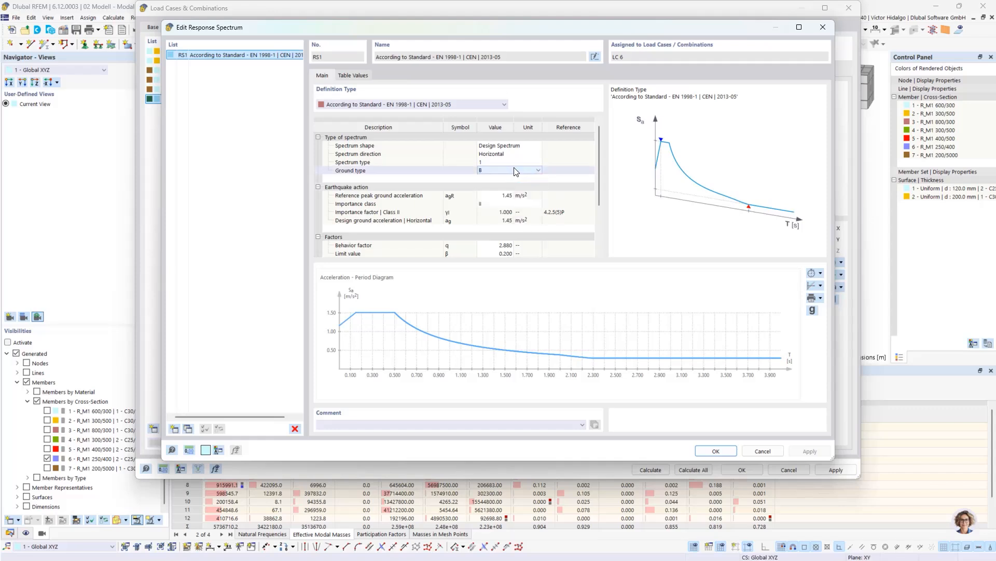
{"action": "left_click", "coordinate": [495, 195]}
{"action": "left_click", "coordinate": [496, 195]}
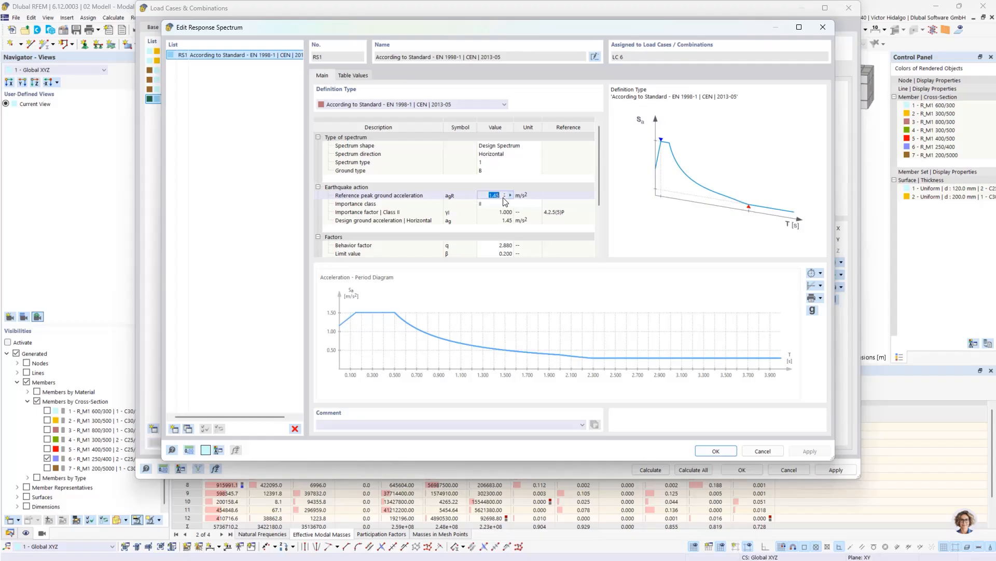
{"action": "left_click", "coordinate": [489, 195]}
{"action": "left_click", "coordinate": [724, 451]}
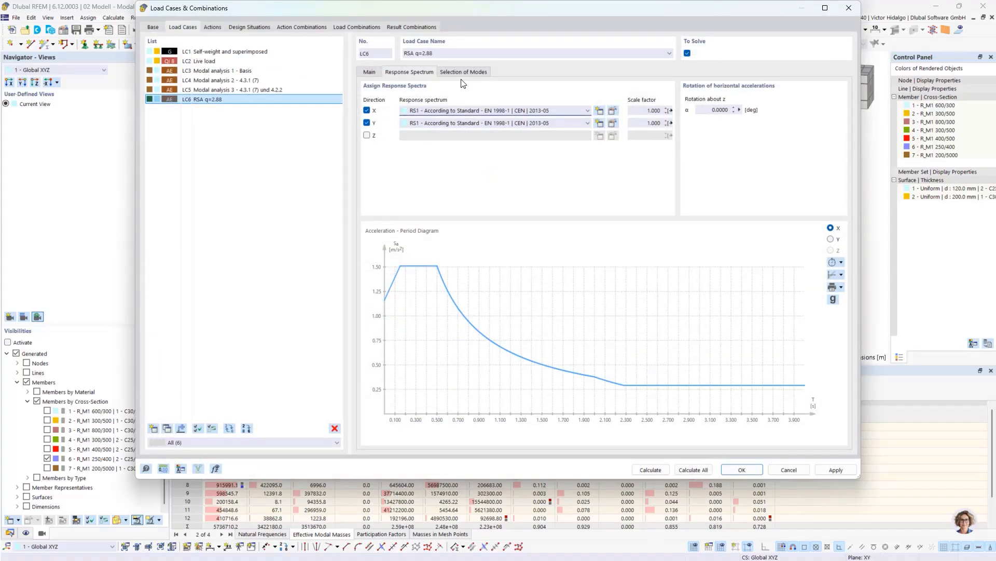
Step: Duplicate load case LC6 RSA q=2.88 and check the parameters of the response spectrum assigned to the original
{"action": "left_click", "coordinate": [376, 74]}
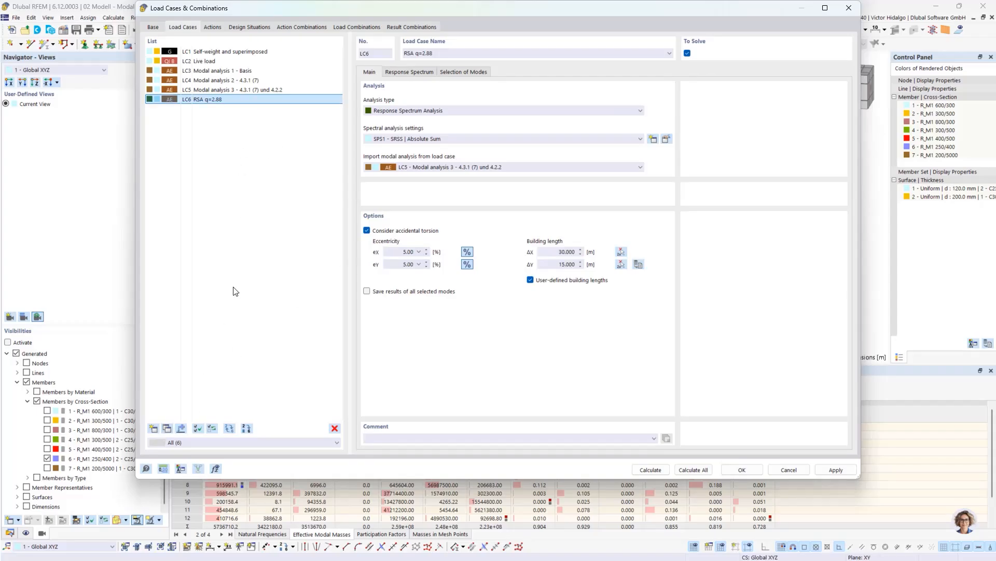
{"action": "left_click", "coordinate": [167, 428]}
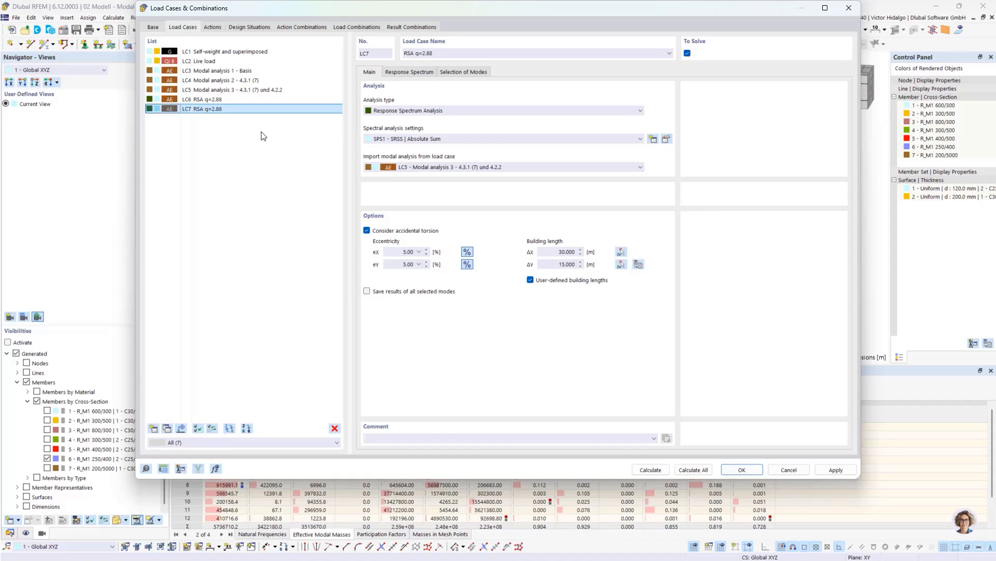
{"action": "left_click", "coordinate": [256, 98]}
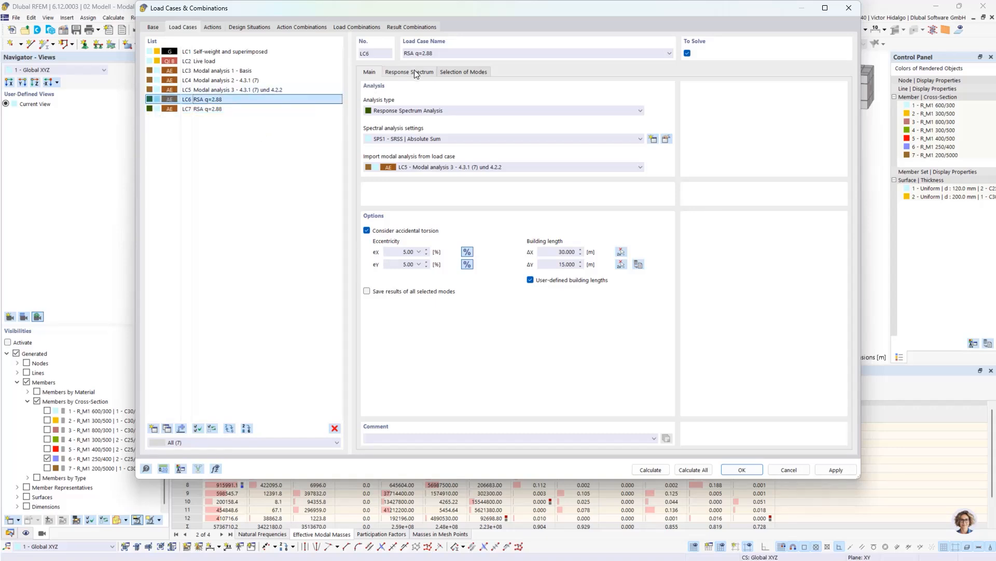
{"action": "left_click", "coordinate": [413, 72]}
{"action": "left_click", "coordinate": [613, 110]}
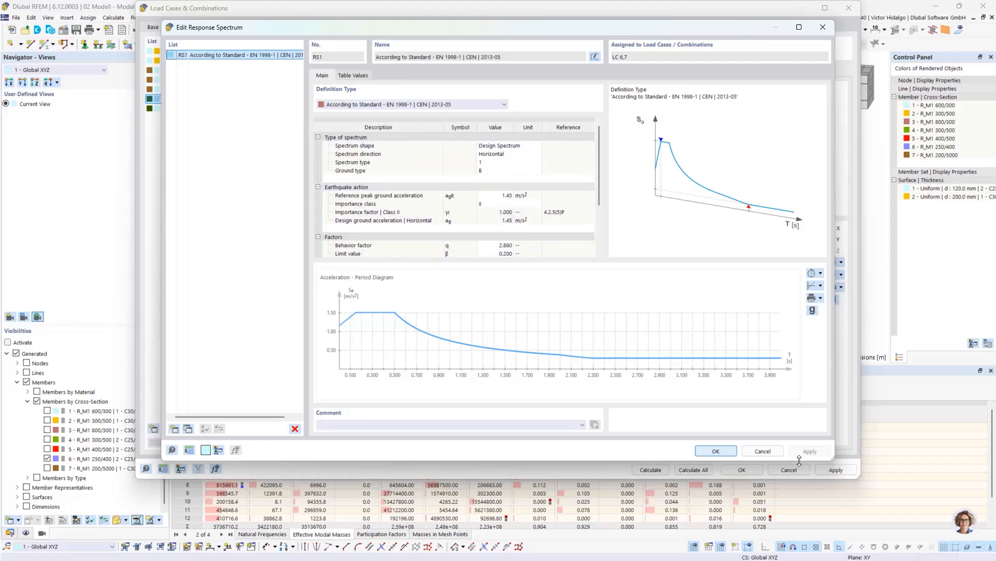
{"action": "left_click", "coordinate": [763, 451]}
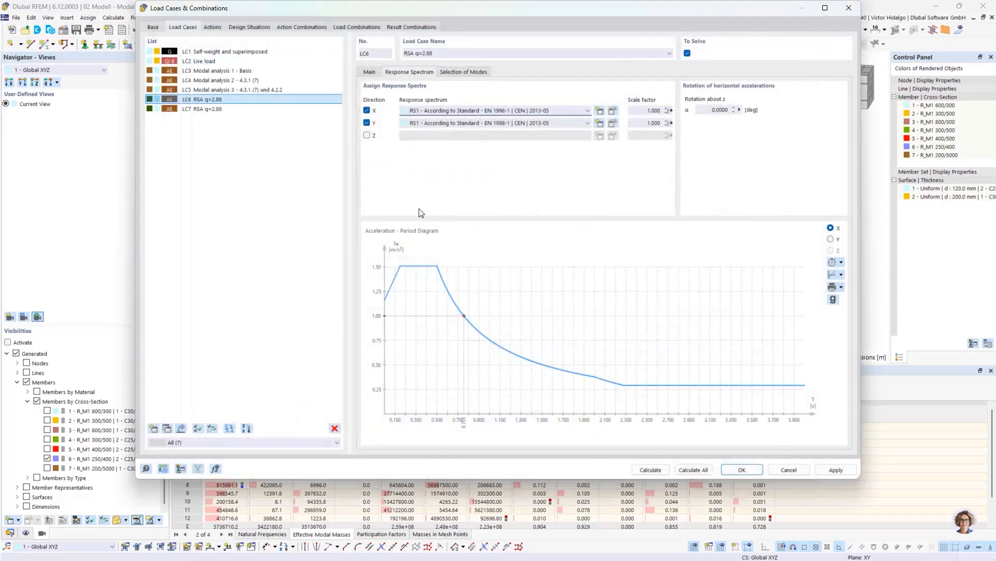
Step: Rename load case LC7 as RSA q=1.00
{"action": "left_click", "coordinate": [286, 110]}
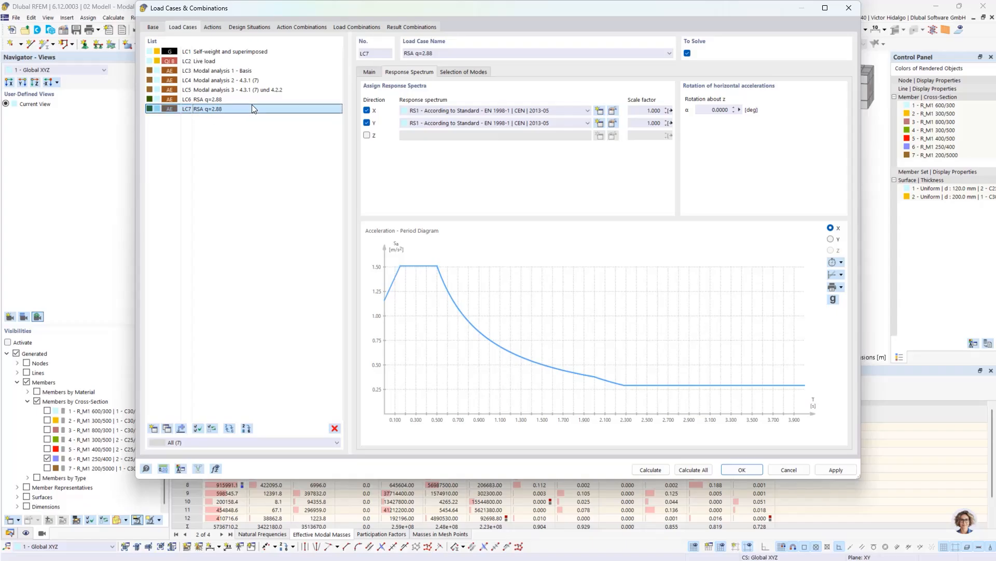
{"action": "left_click_drag", "start_coordinate": [433, 53], "coordinate": [427, 53]}
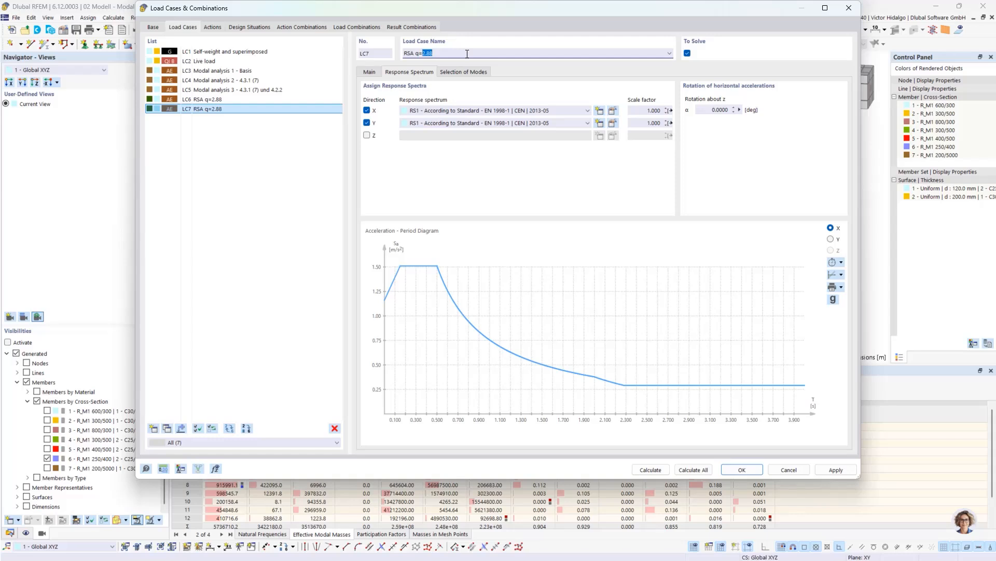
{"action": "type", "text": "1.00"}
{"action": "left_click", "coordinate": [304, 174]}
{"action": "left_click", "coordinate": [290, 109]}
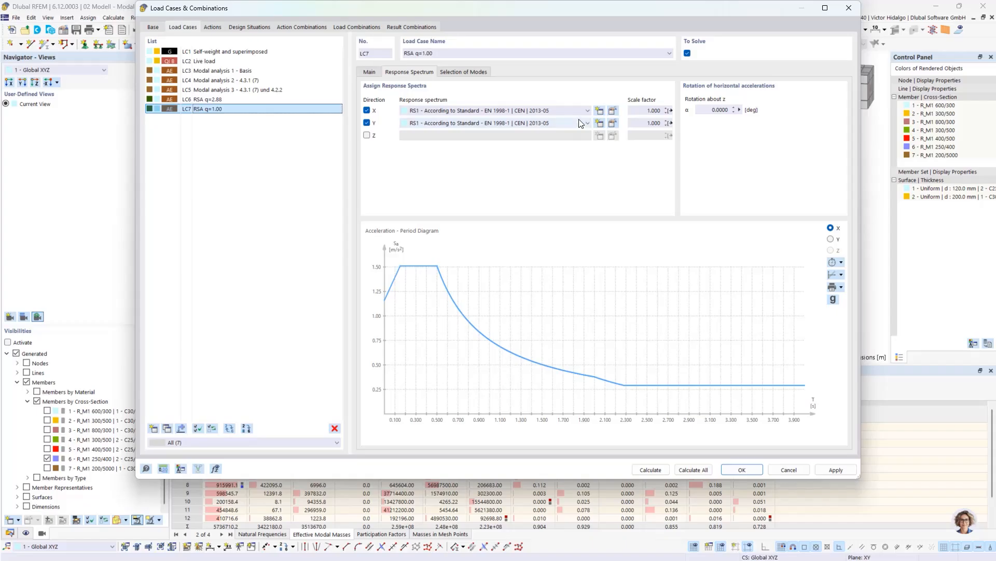
Step: Set the response spectrum scale factors of LC7 to 2.88 in X and Y, and save the load case definitions
{"action": "left_click", "coordinate": [638, 110]}
{"action": "left_click_drag", "start_coordinate": [646, 111], "coordinate": [678, 110]}
{"action": "type", "text": "2.88"}
{"action": "left_click_drag", "start_coordinate": [643, 125], "coordinate": [665, 123]}
{"action": "type", "text": "2.88"}
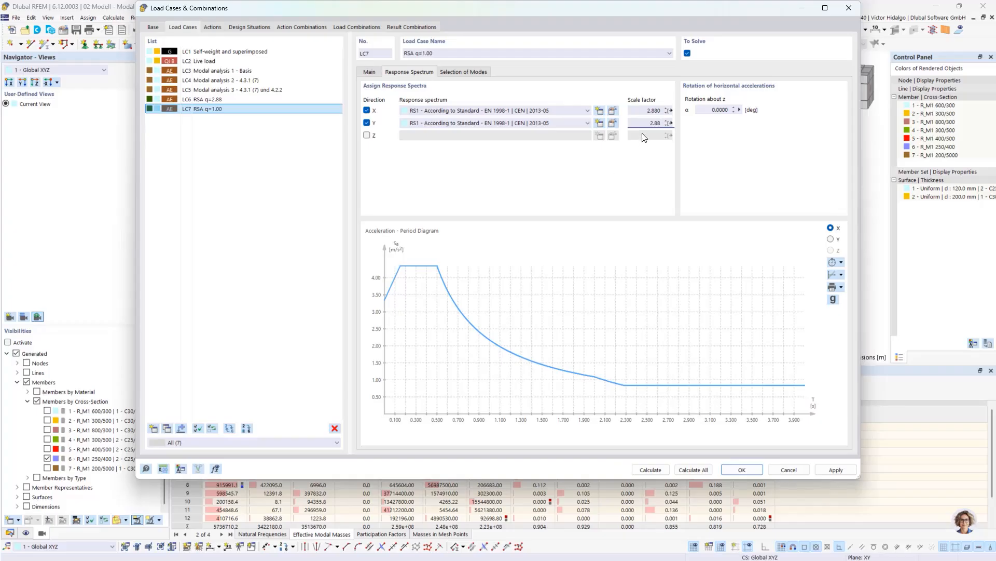
{"action": "left_click", "coordinate": [644, 109]}
{"action": "left_click", "coordinate": [842, 471]}
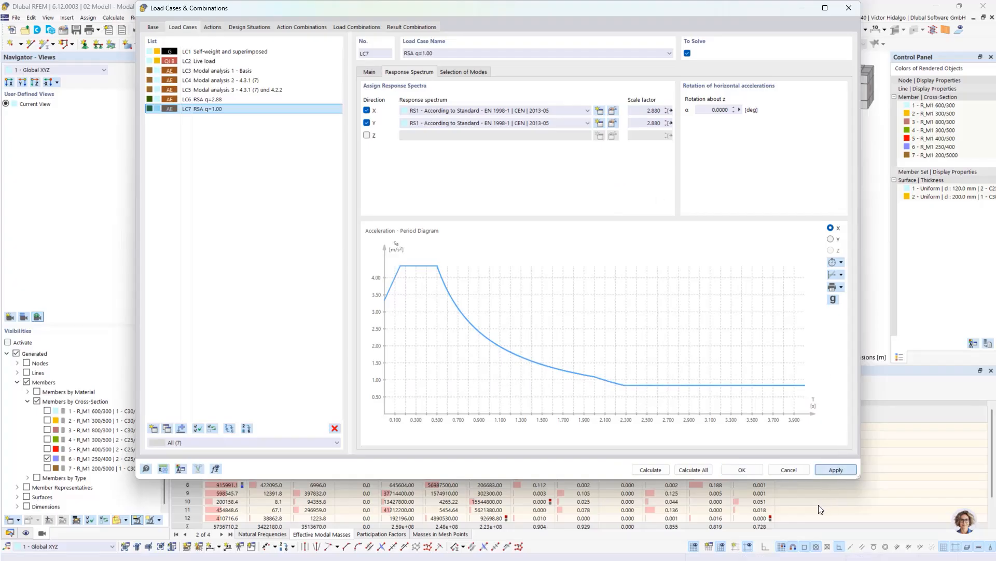
{"action": "left_click", "coordinate": [742, 469]}
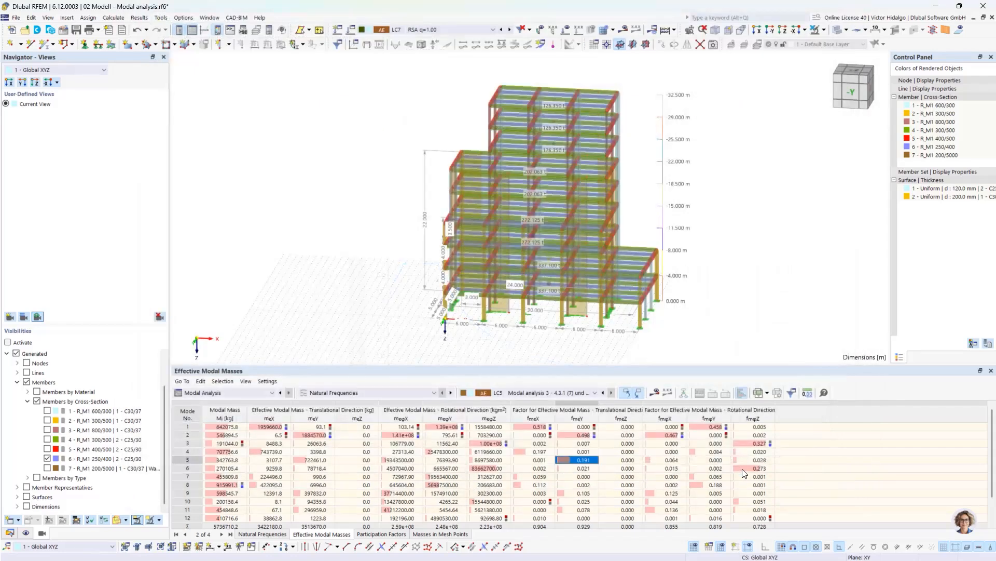
Step: Make LC6 RSA q=2.88 the active load case in the model view
{"action": "left_click", "coordinate": [429, 38]}
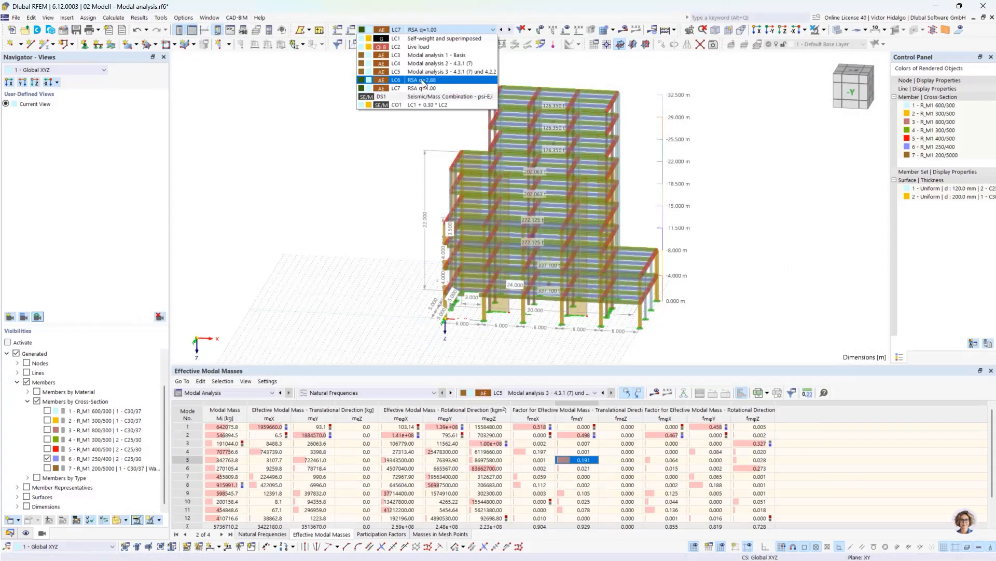
{"action": "left_click", "coordinate": [423, 80]}
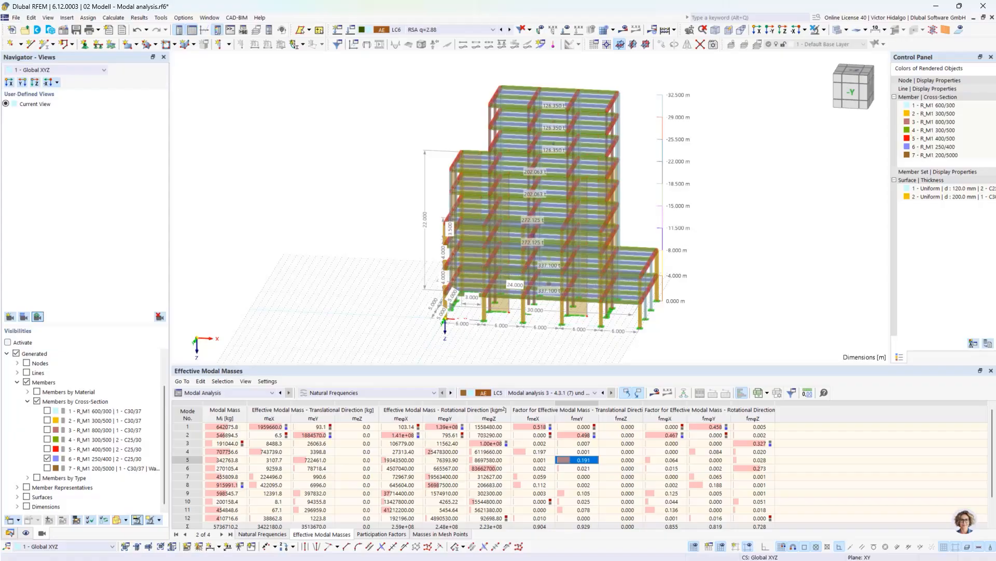
{"action": "key", "text": "alt+Tab"}
{"action": "left_click", "coordinate": [576, 345]}
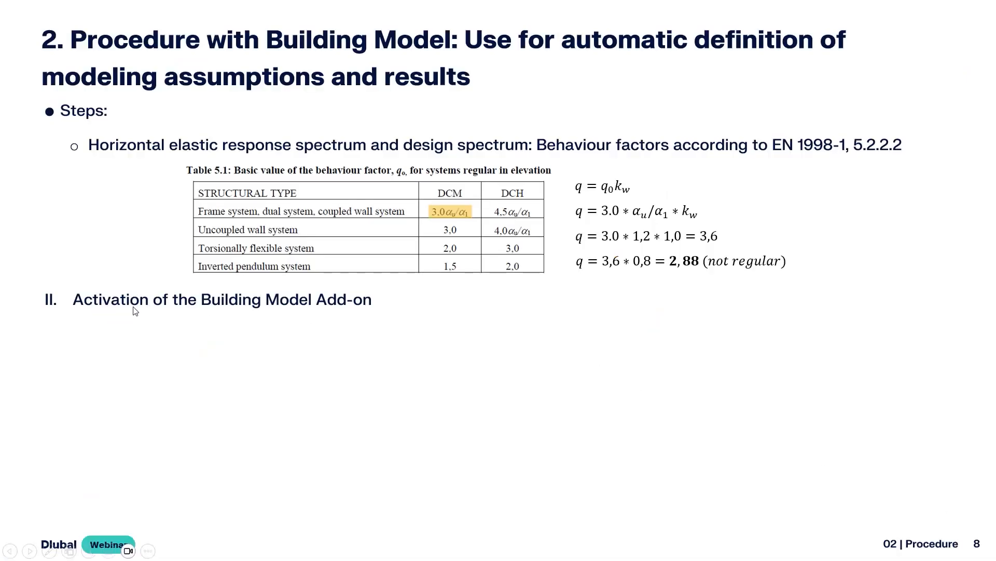
{"action": "left_click", "coordinate": [362, 303]}
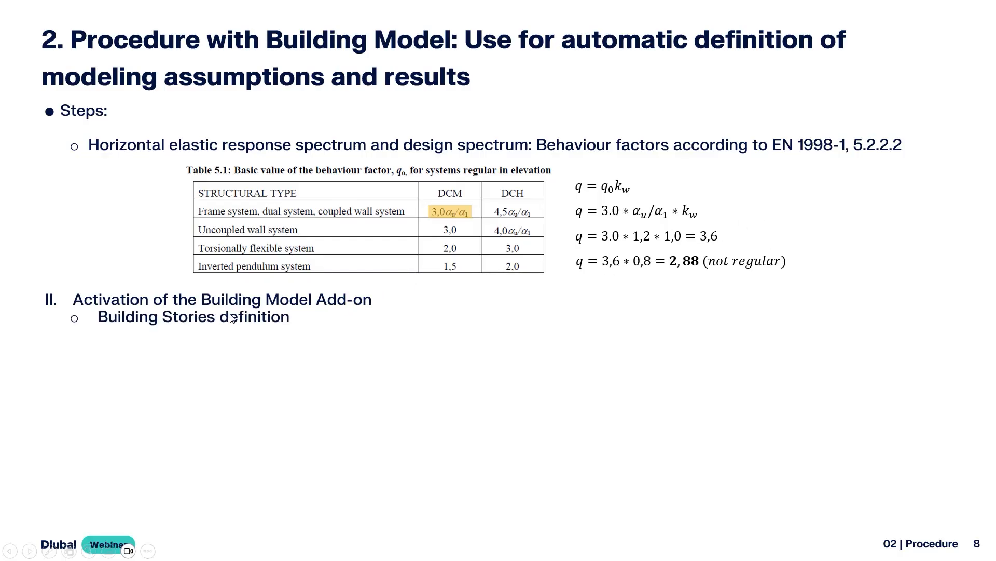
{"action": "left_click", "coordinate": [276, 328]}
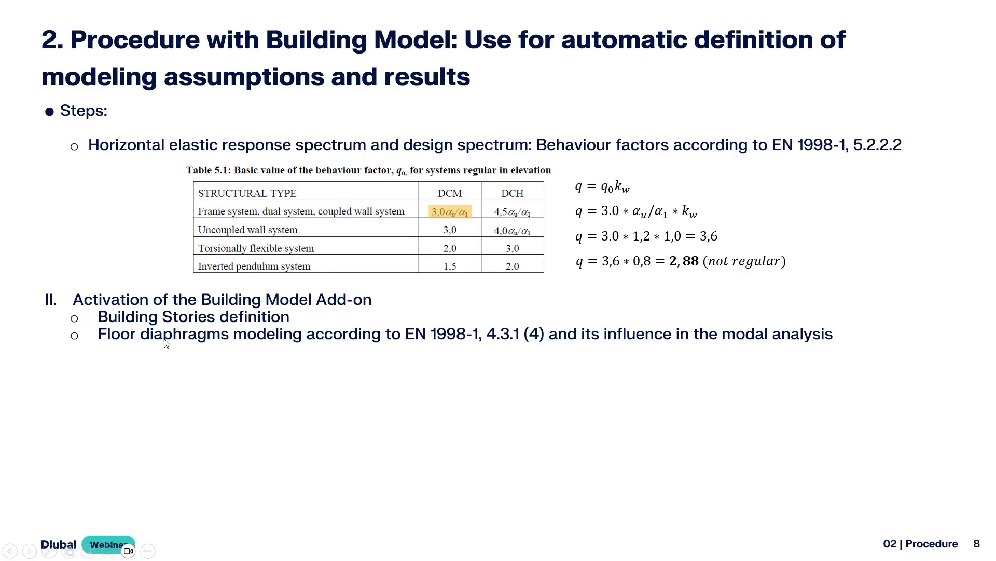
{"action": "left_click", "coordinate": [276, 350]}
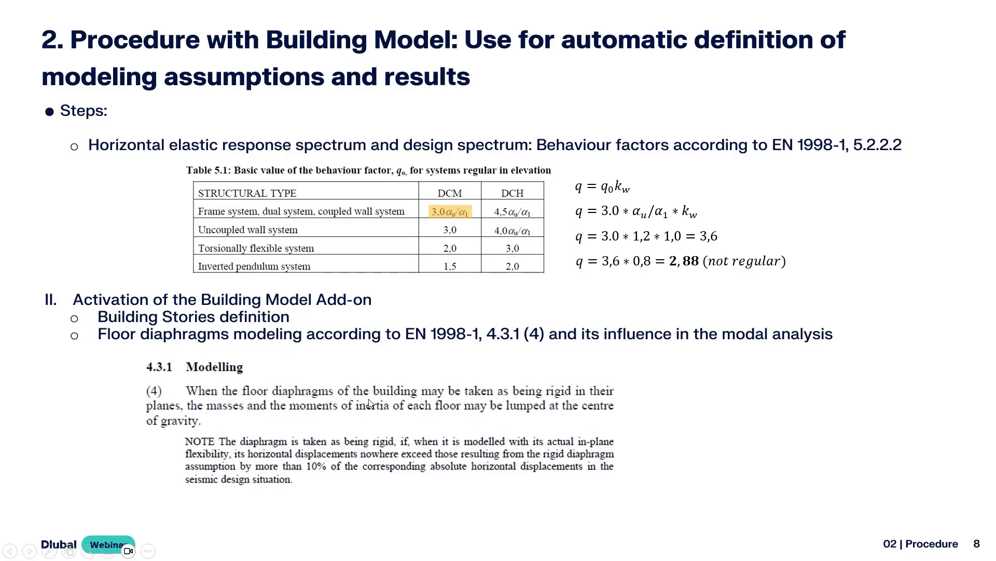
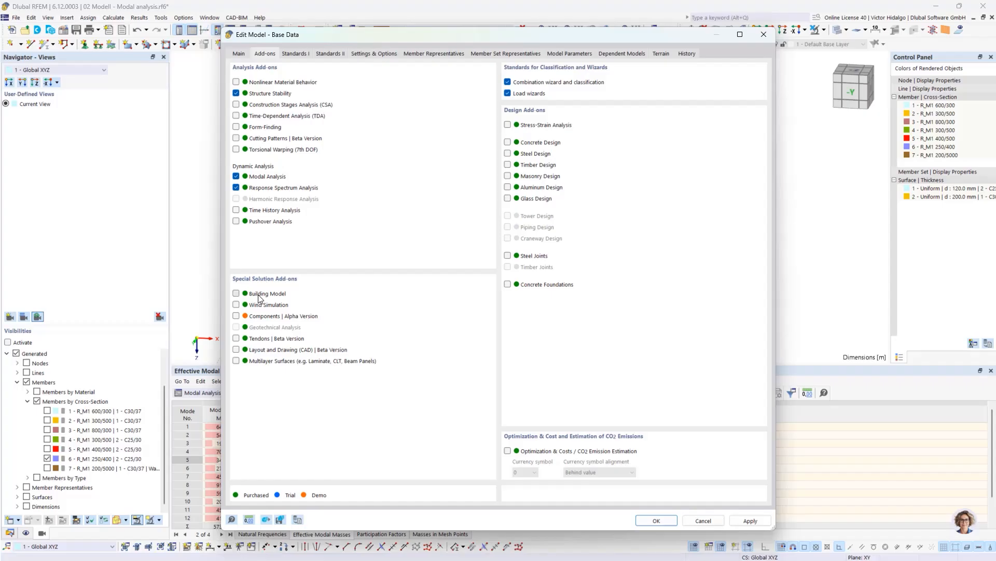
Step: Activate the Building Model add-on in the base data of the model
{"action": "left_click", "coordinate": [258, 294]}
{"action": "left_click", "coordinate": [657, 520]}
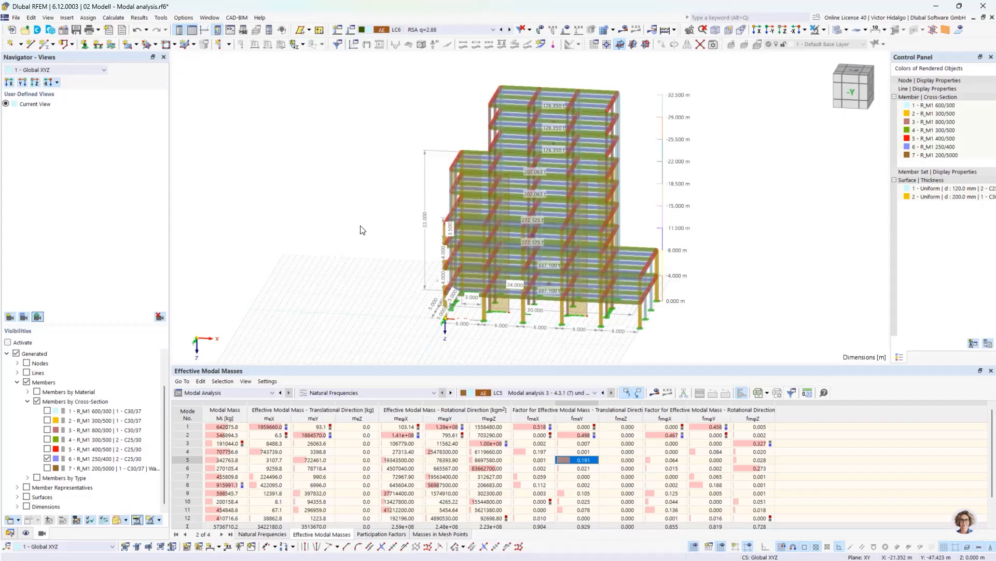
Step: Open the building stories of the Building Model and examine the data of story 1, below the -8.000 m level
{"action": "left_click", "coordinate": [10, 533]}
{"action": "scroll", "coordinate": [69, 378], "scroll_direction": "down", "scroll_amount": 2}
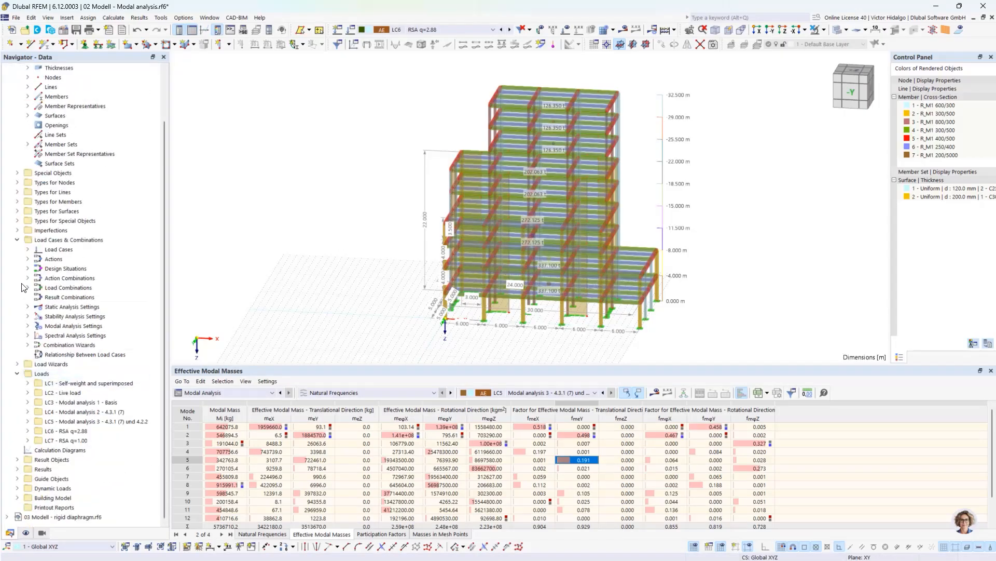
{"action": "left_click", "coordinate": [18, 240]}
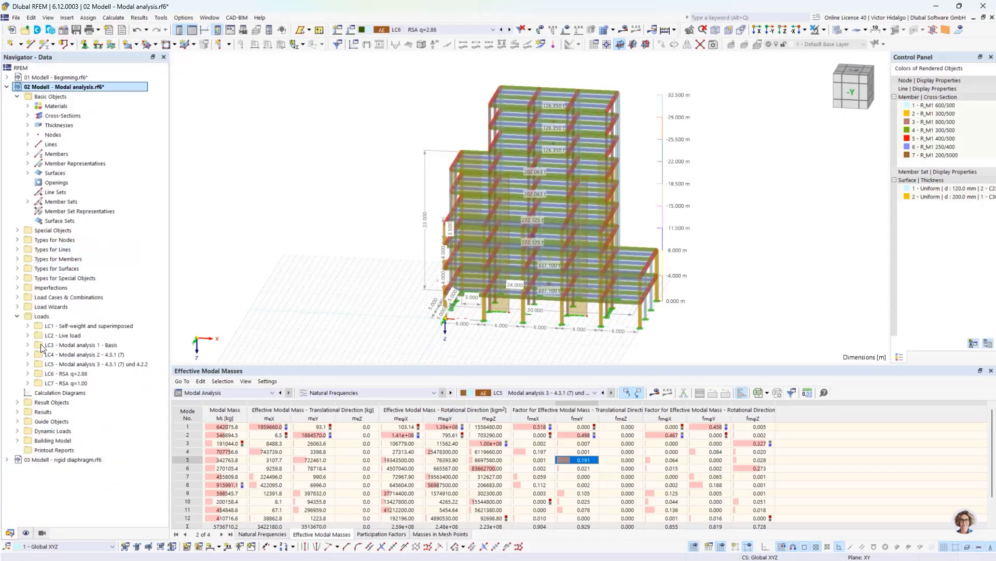
{"action": "left_click", "coordinate": [17, 441]}
{"action": "left_click", "coordinate": [28, 450]}
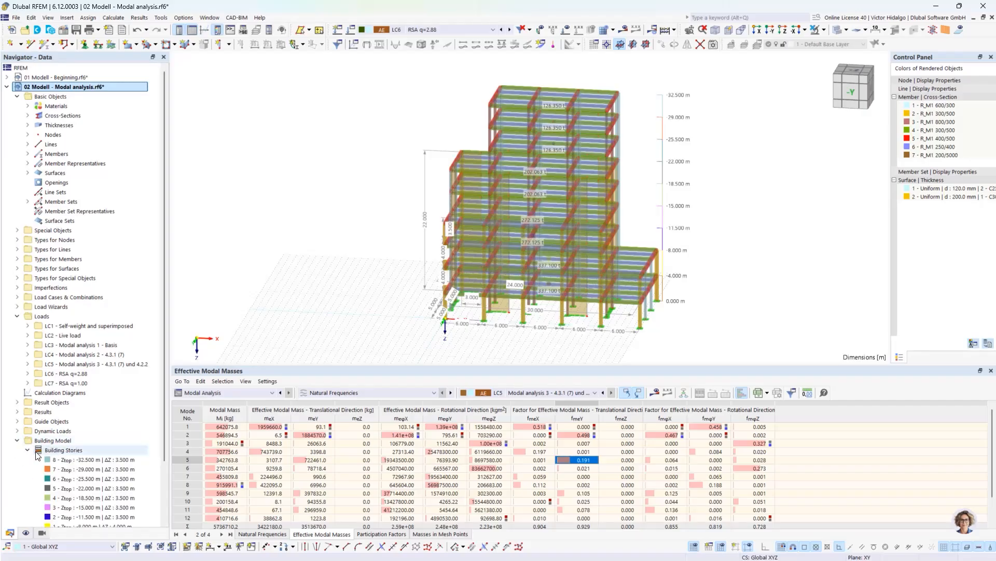
{"action": "left_click", "coordinate": [28, 450]}
{"action": "left_click", "coordinate": [49, 441]}
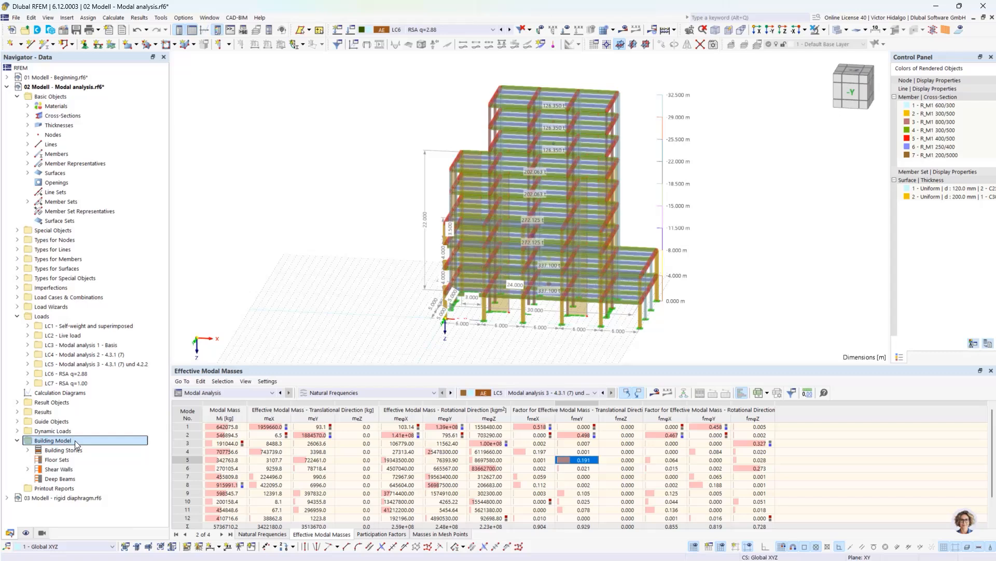
{"action": "left_click", "coordinate": [75, 450]}
{"action": "right_click", "coordinate": [76, 450]}
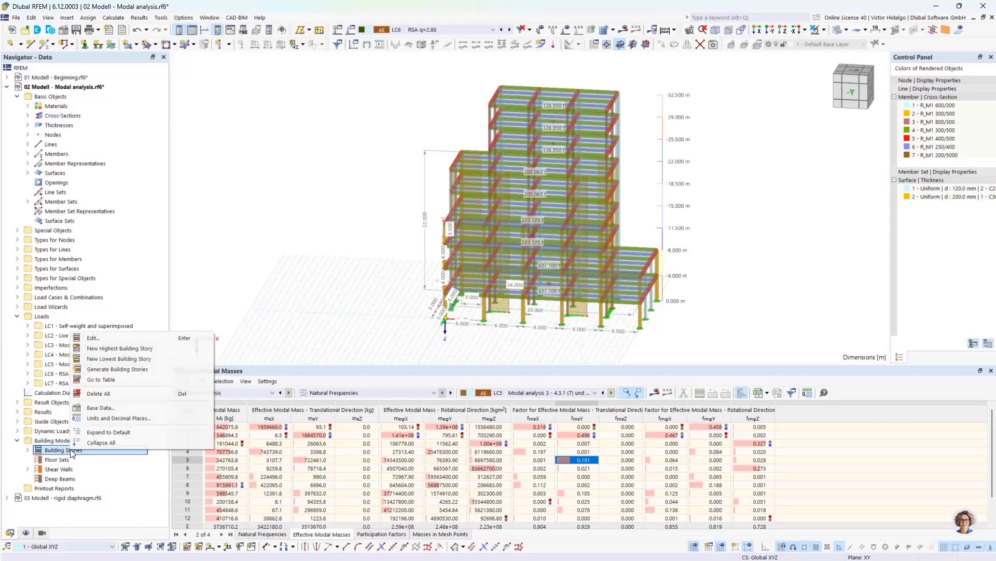
{"action": "left_click", "coordinate": [120, 338]}
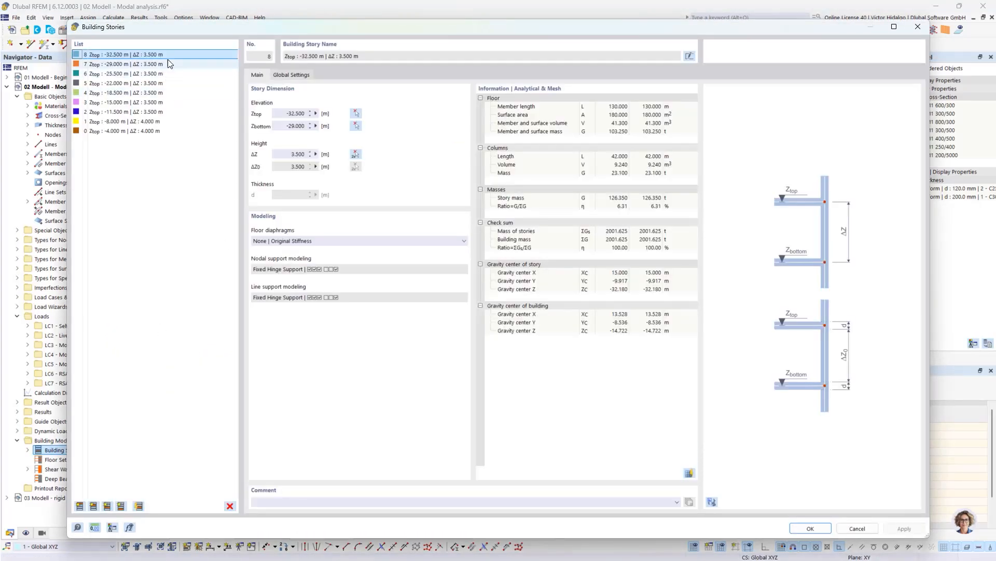
{"action": "left_click", "coordinate": [163, 131]}
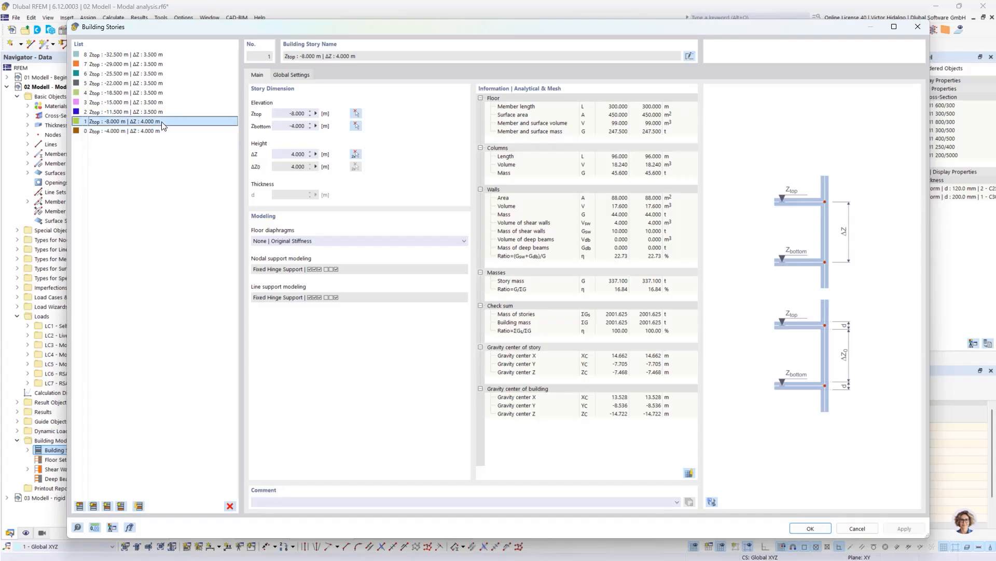
Step: Delete all existing building stories, from story 8 down to story 0, and save the emptied list
{"action": "left_click", "coordinate": [176, 55], "text": "shift"}
{"action": "left_click", "coordinate": [230, 506]}
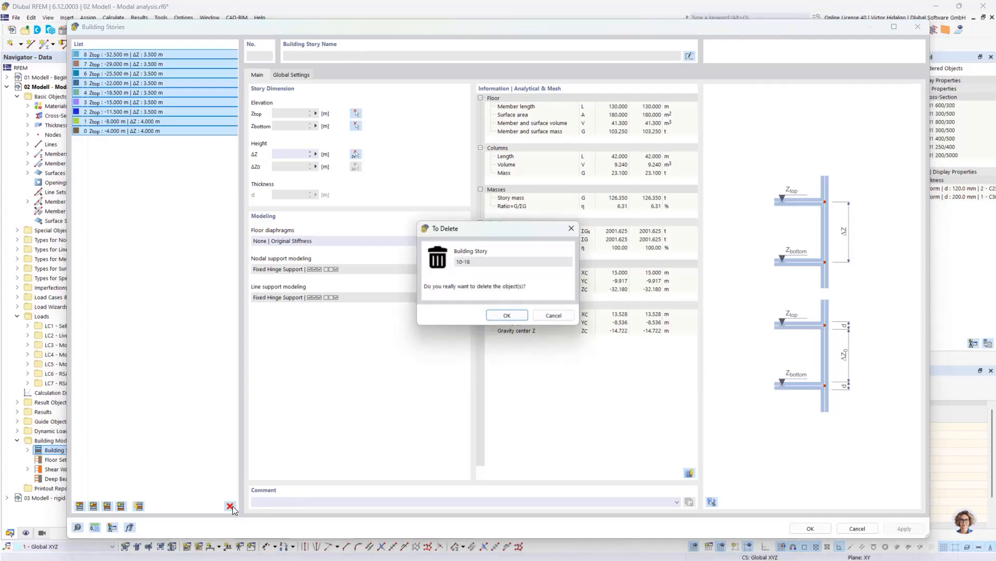
{"action": "left_click", "coordinate": [507, 316]}
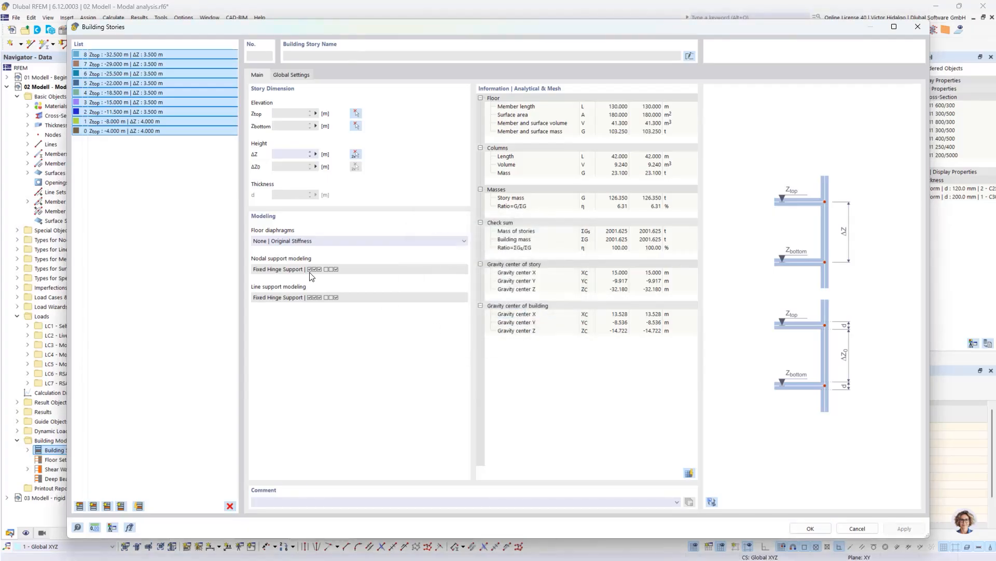
{"action": "left_click", "coordinate": [810, 528]}
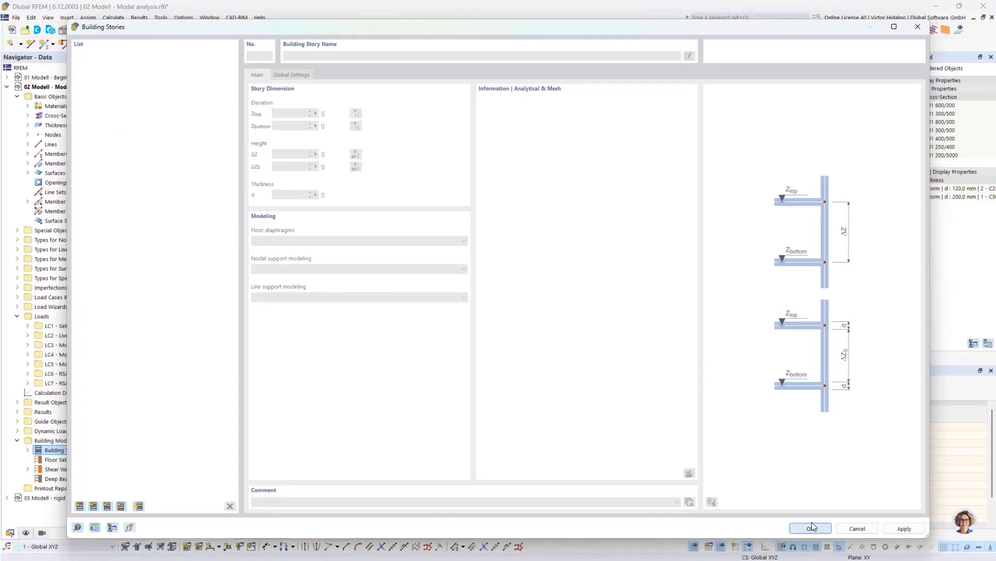
Step: Generate the building stories of the Building Model automatically from the model geometry
{"action": "scroll", "coordinate": [667, 297], "scroll_direction": "up", "scroll_amount": 5}
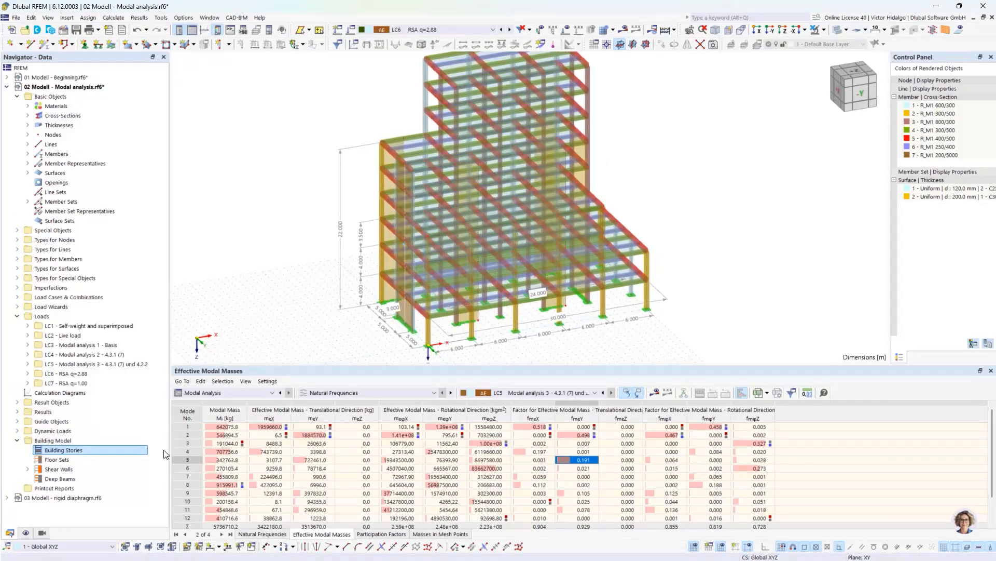
{"action": "right_click", "coordinate": [120, 451]}
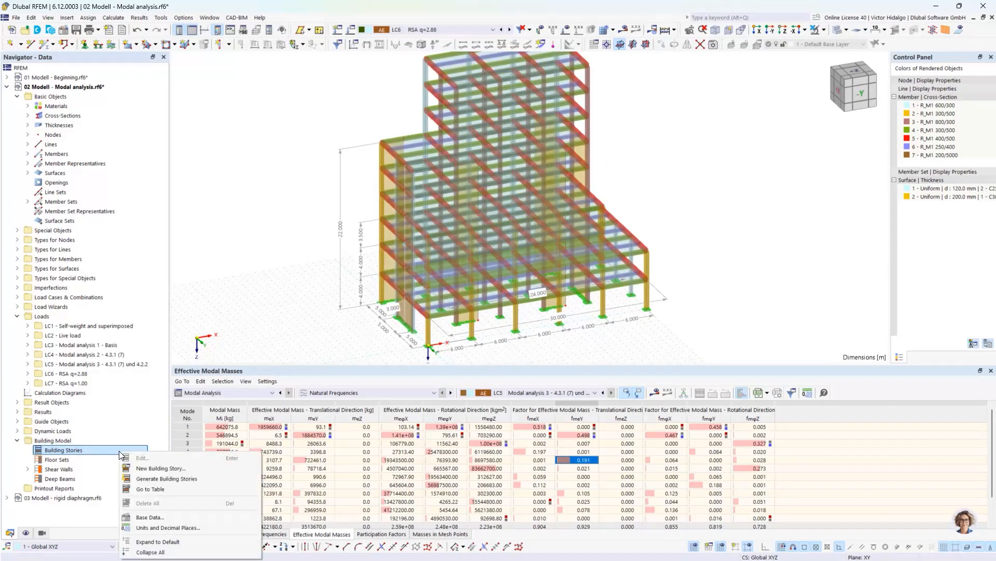
{"action": "left_click", "coordinate": [190, 482]}
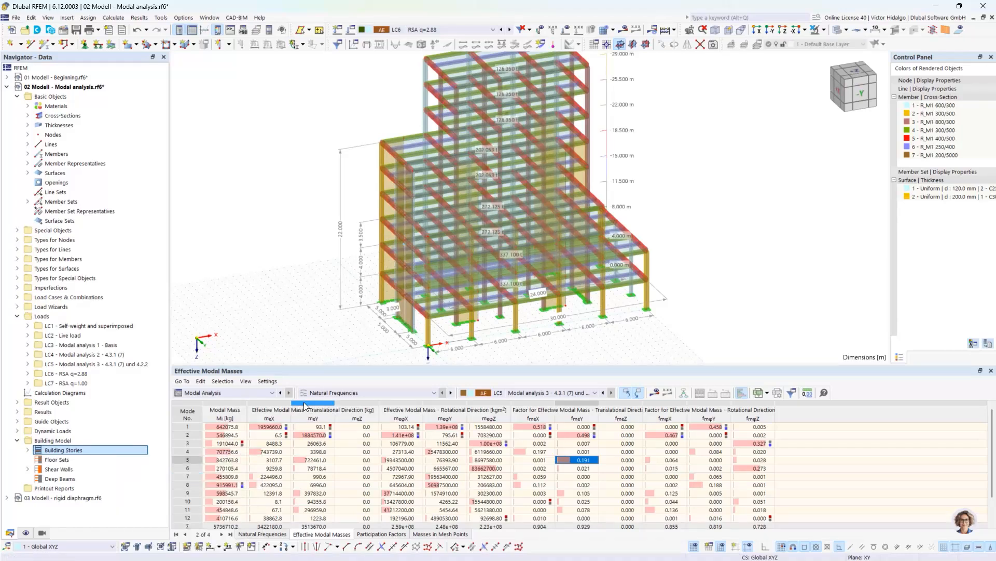
Step: Open the generated building stories for editing and examine the dimensions, masses and gravity centers of stories 0, 1 and 2
{"action": "left_click", "coordinate": [27, 449]}
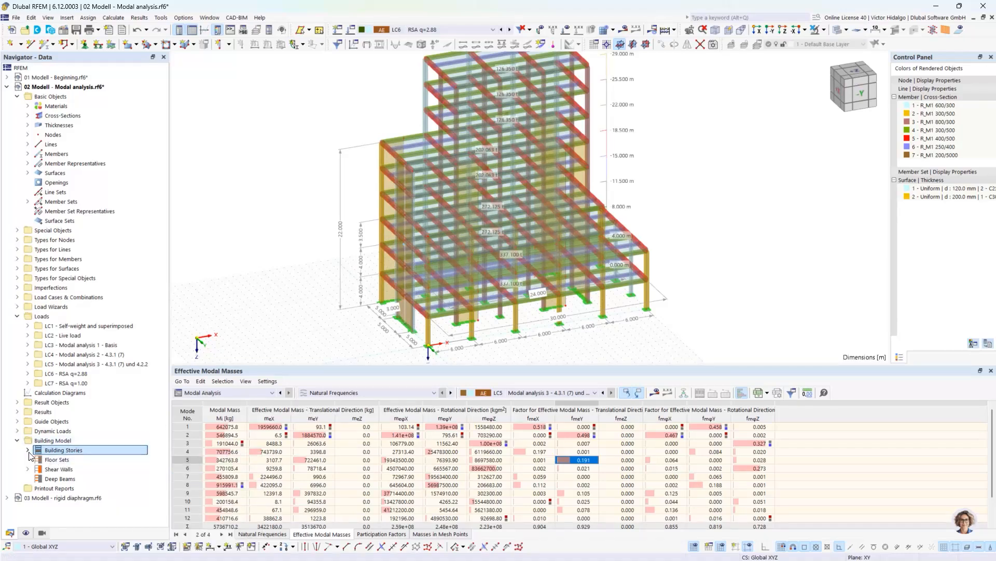
{"action": "right_click", "coordinate": [61, 453]}
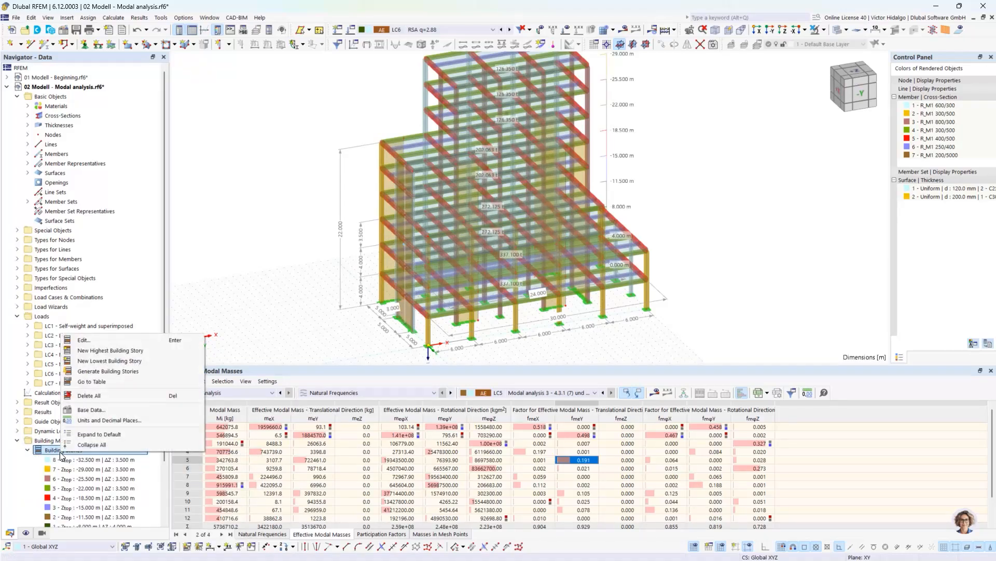
{"action": "left_click", "coordinate": [120, 340]}
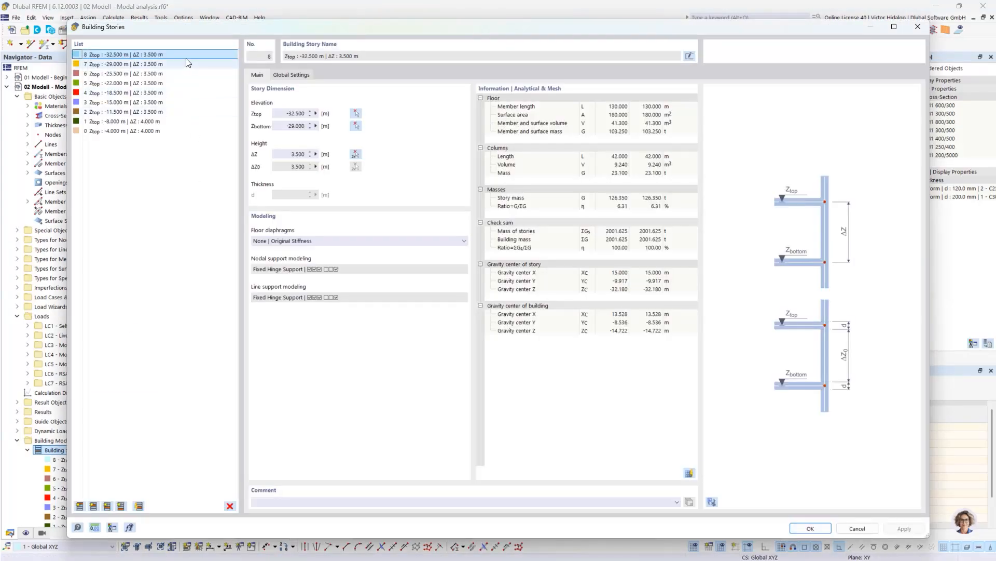
{"action": "left_click", "coordinate": [173, 131]}
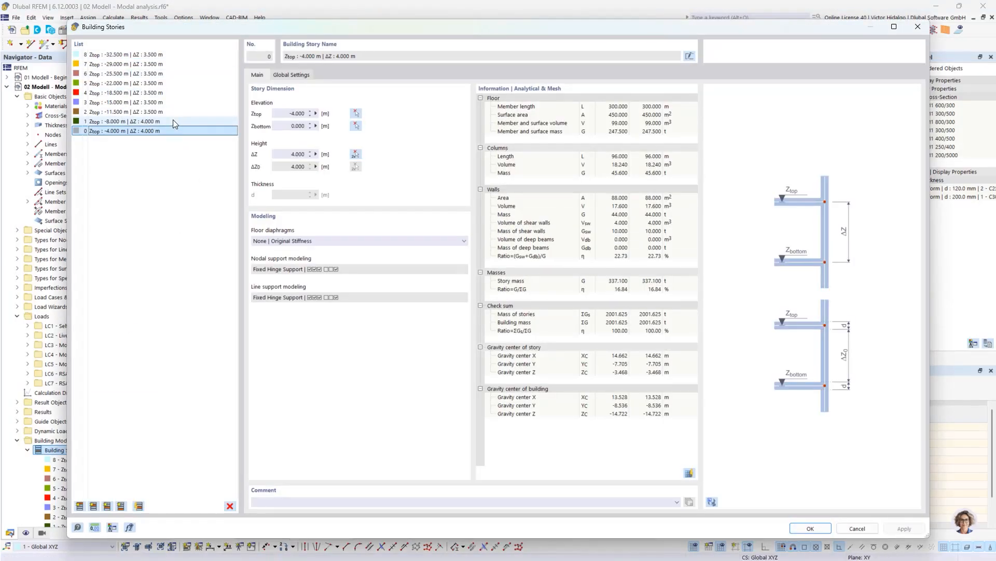
{"action": "left_click", "coordinate": [174, 121]}
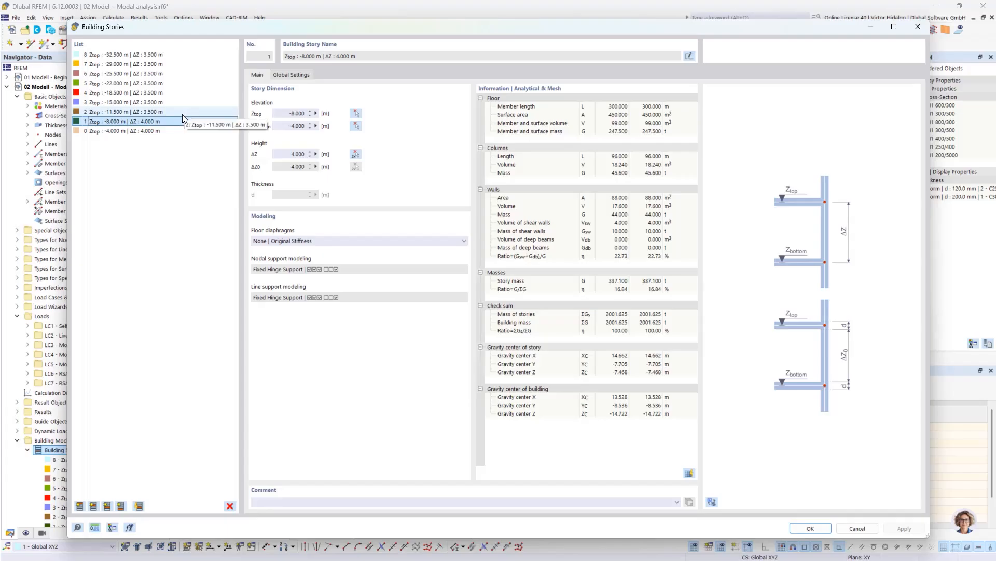
{"action": "left_click", "coordinate": [182, 113]}
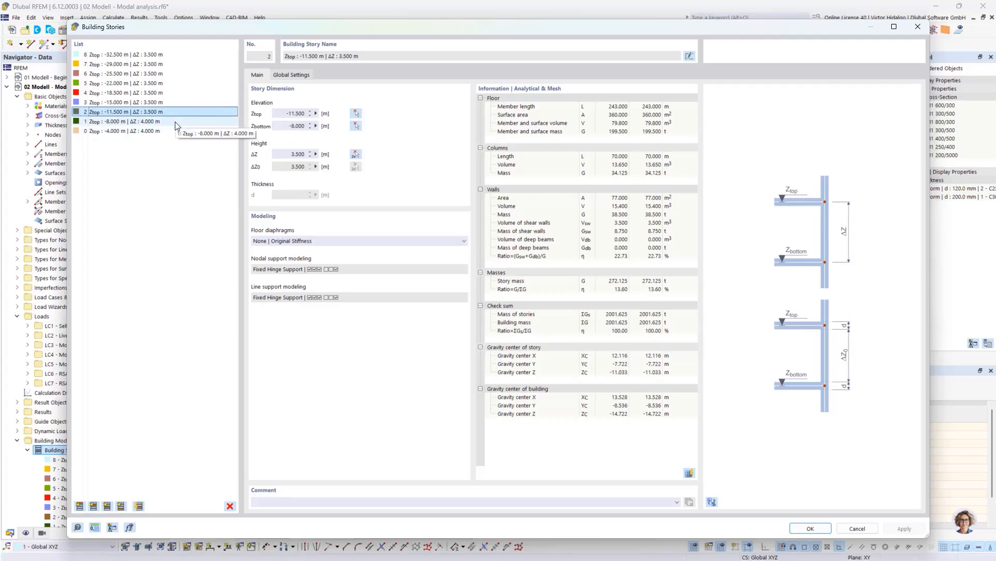
Step: Select all building stories, keep their floor diaphragms at None | Original Stiffness, and accept the story settings
{"action": "left_click", "coordinate": [175, 102]}
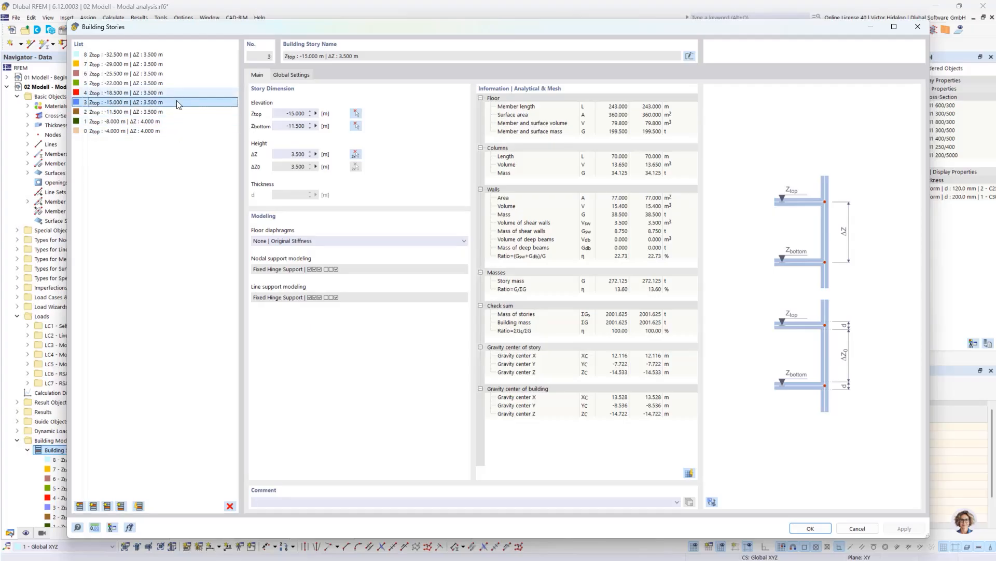
{"action": "left_click", "coordinate": [177, 56]}
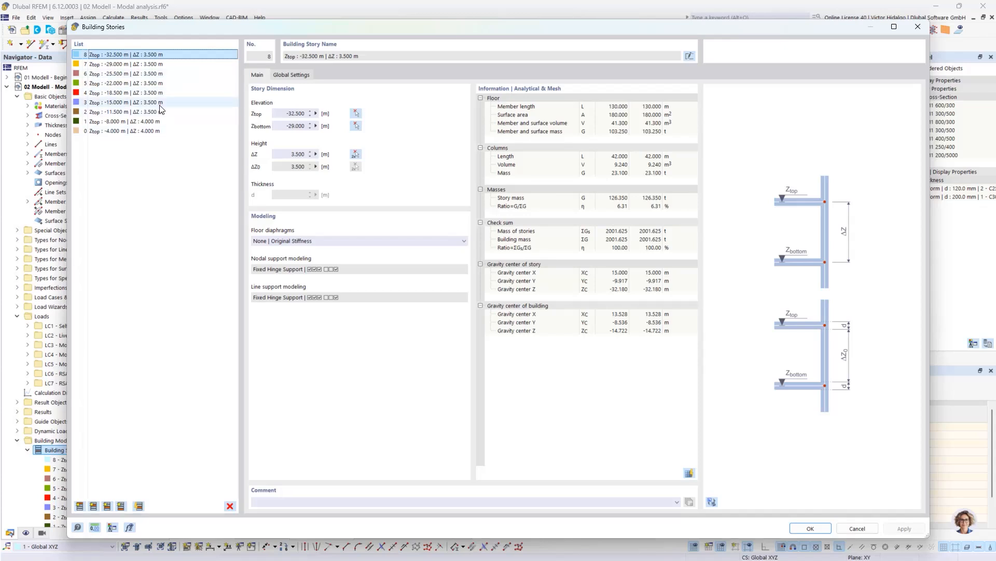
{"action": "left_click", "coordinate": [176, 132], "text": "shift"}
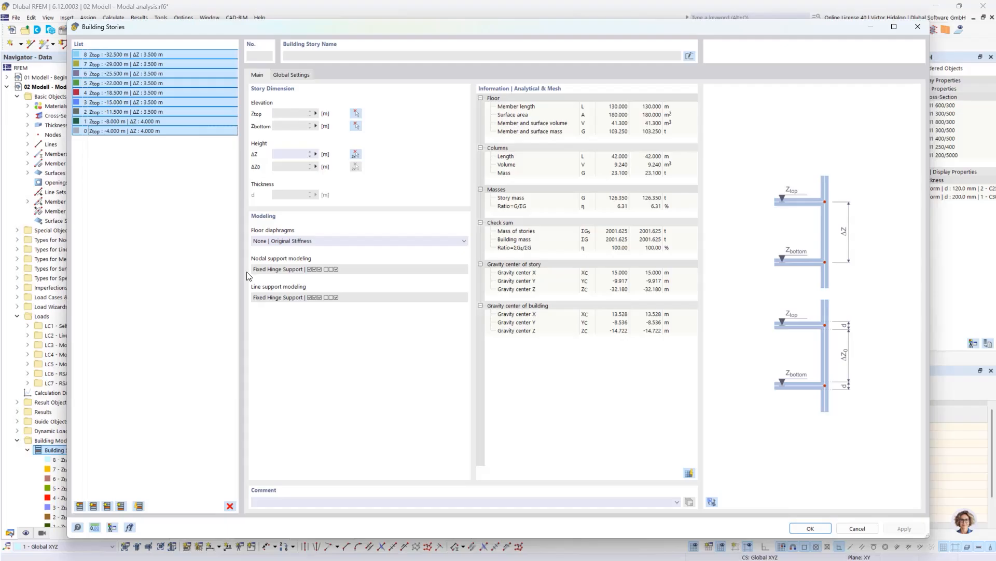
{"action": "left_click", "coordinate": [325, 239]}
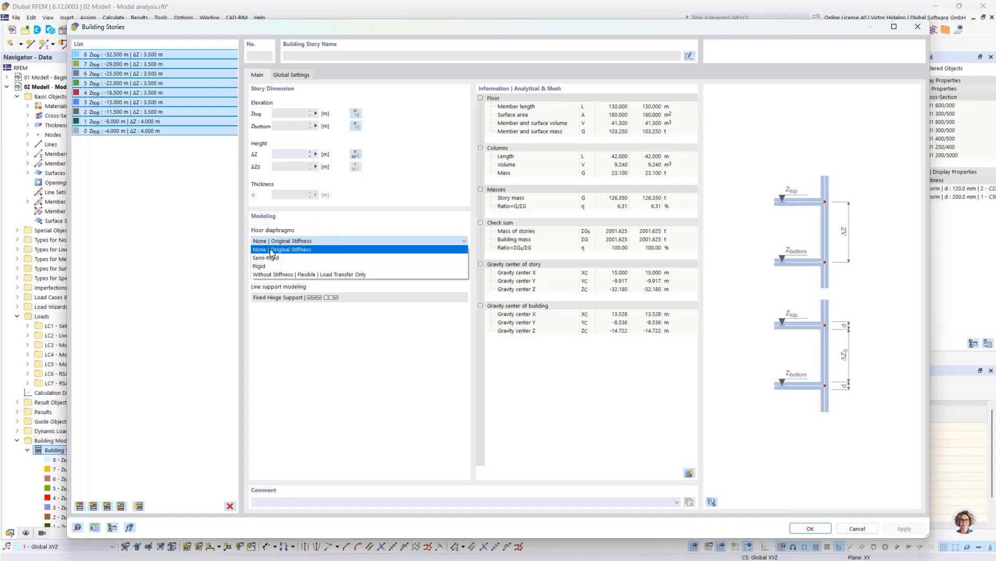
{"action": "left_click", "coordinate": [305, 250]}
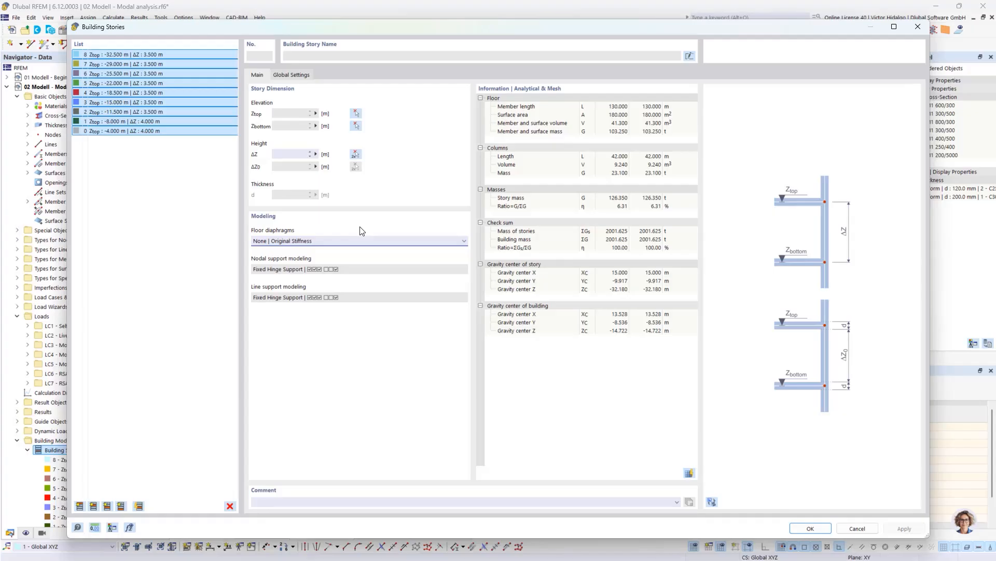
{"action": "left_click", "coordinate": [358, 241]}
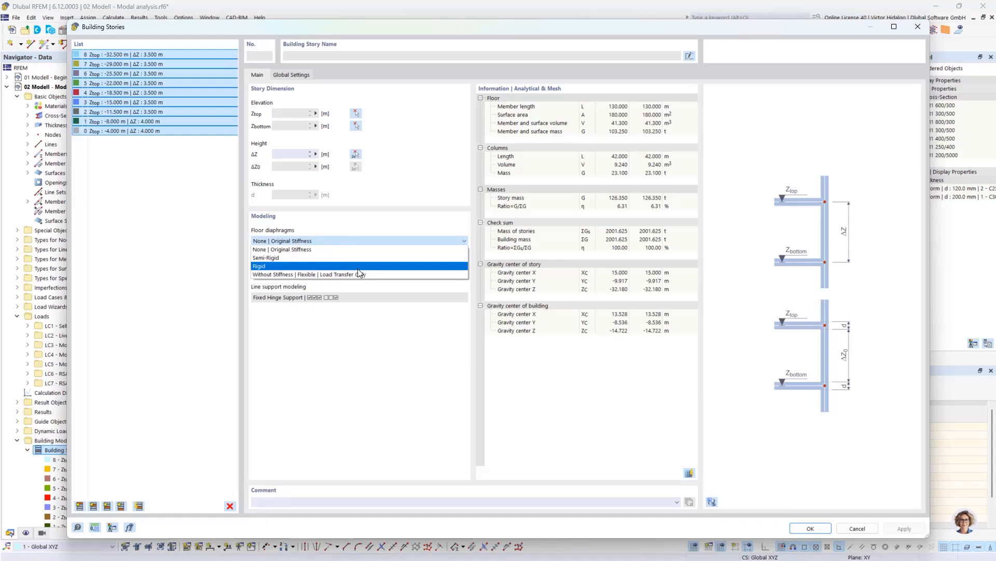
{"action": "left_click", "coordinate": [376, 249]}
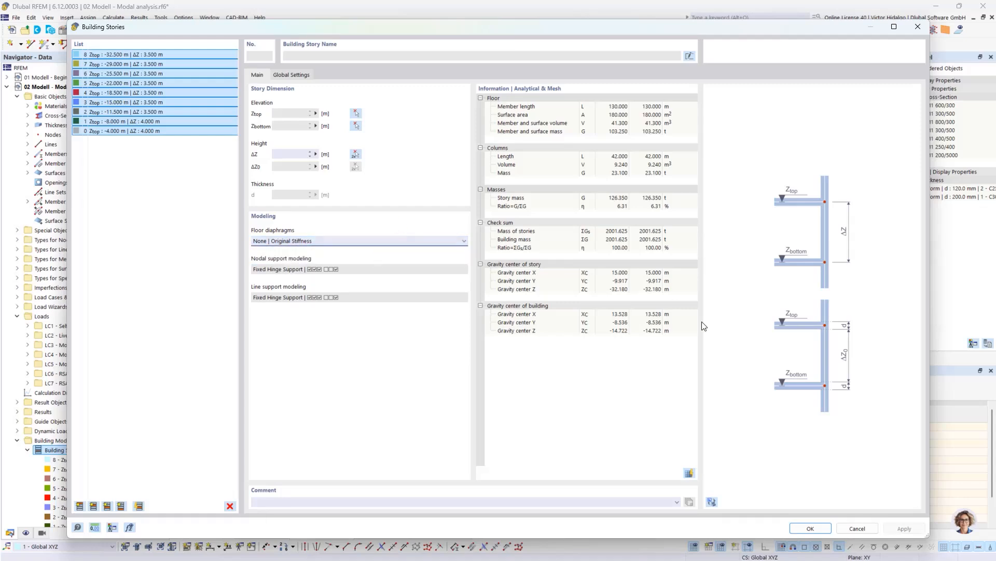
{"action": "left_click", "coordinate": [811, 528]}
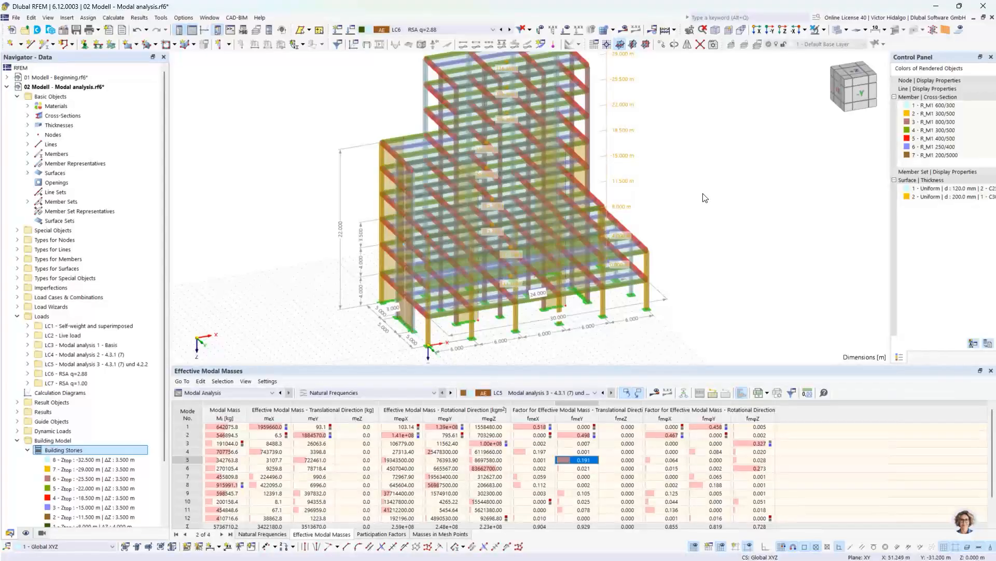
Step: Display the calculated displacement results of load case LC6 - RSA q=2.88 on the building model
{"action": "left_click", "coordinate": [439, 30]}
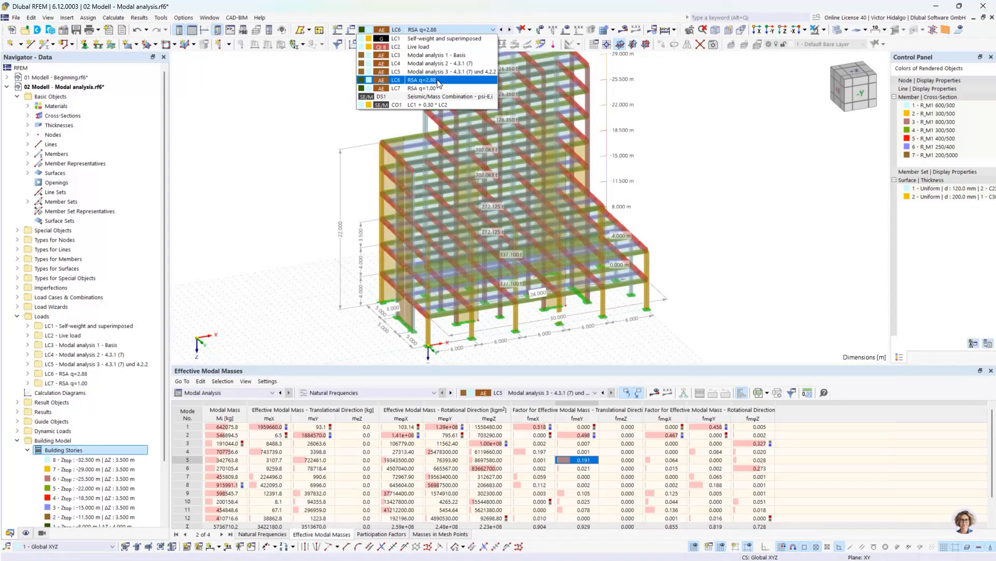
{"action": "left_click", "coordinate": [439, 82]}
{"action": "middle_click_drag", "start_coordinate": [706, 178], "coordinate": [696, 194]}
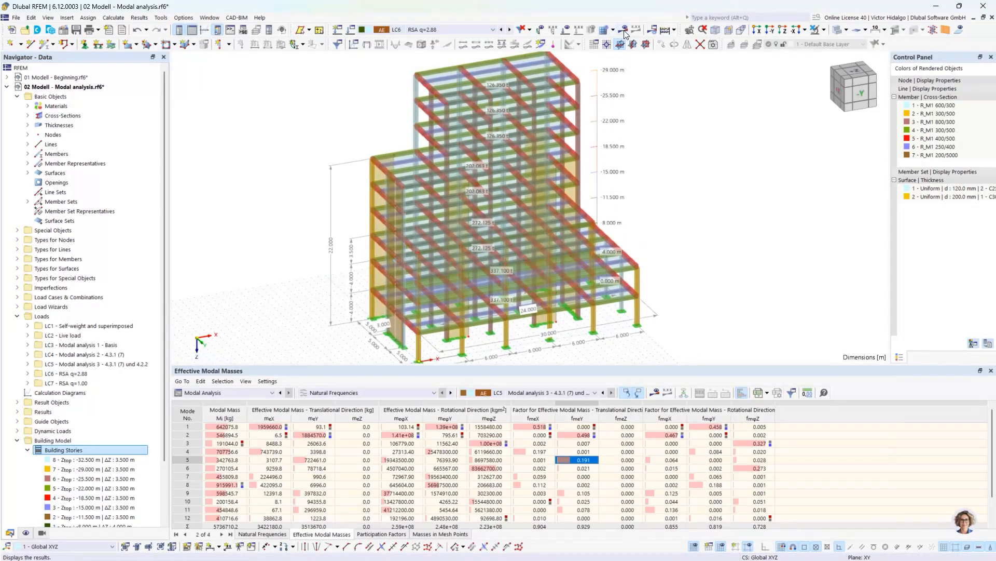
{"action": "left_click", "coordinate": [624, 30]}
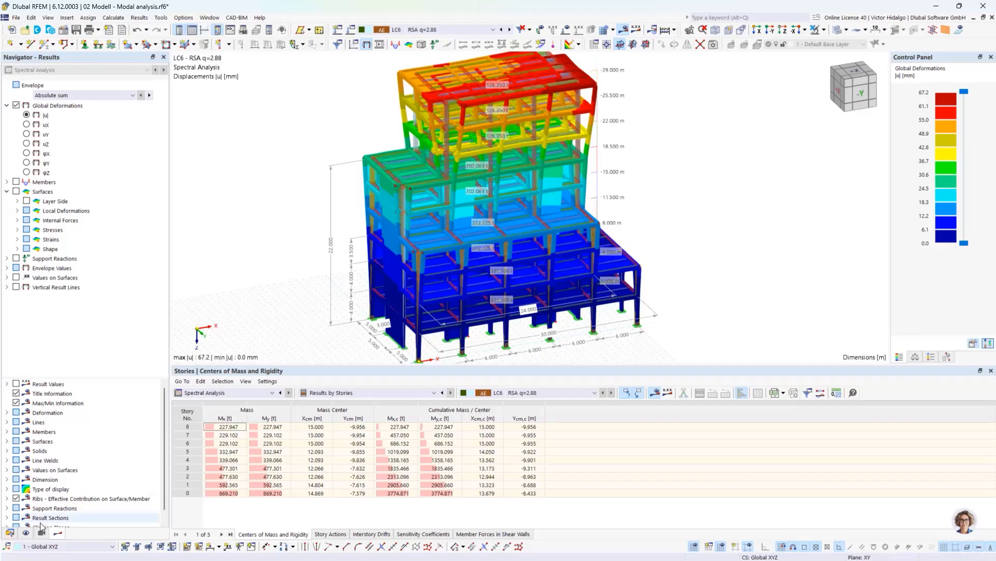
Step: Collapse the data tree of 02 Modell - Modal analysis and tile all open model windows vertically
{"action": "left_click", "coordinate": [12, 532]}
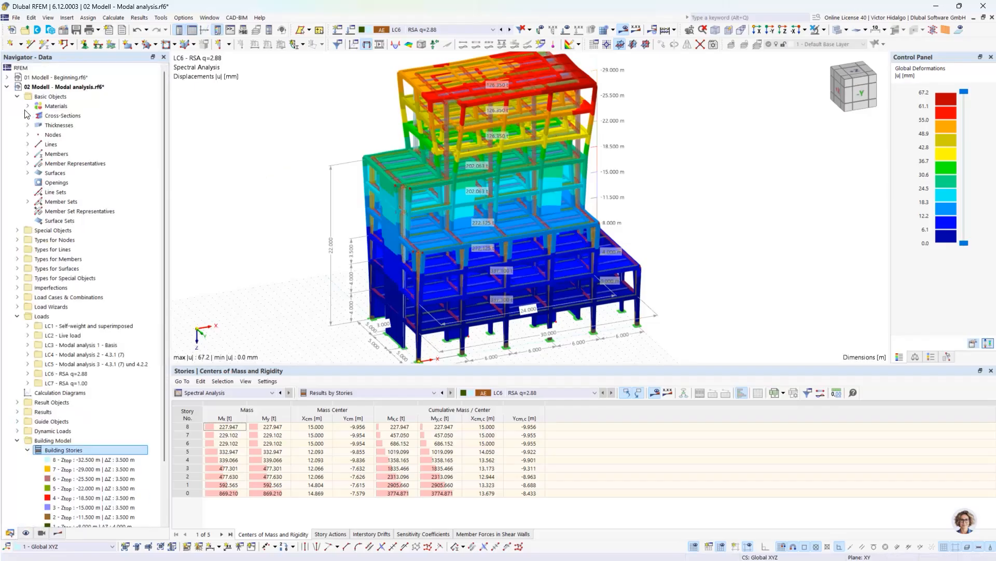
{"action": "left_click", "coordinate": [7, 87]}
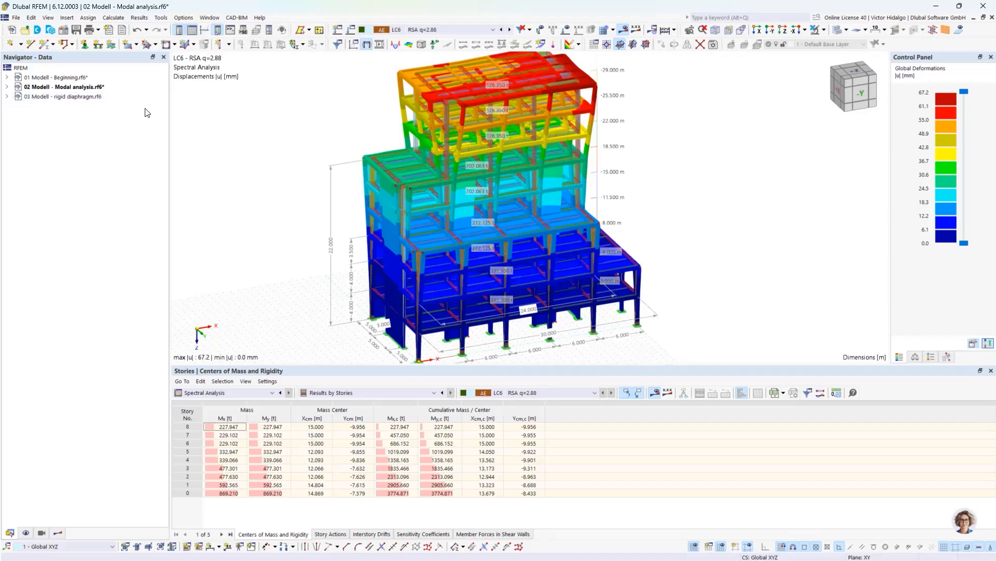
{"action": "left_click", "coordinate": [213, 18]}
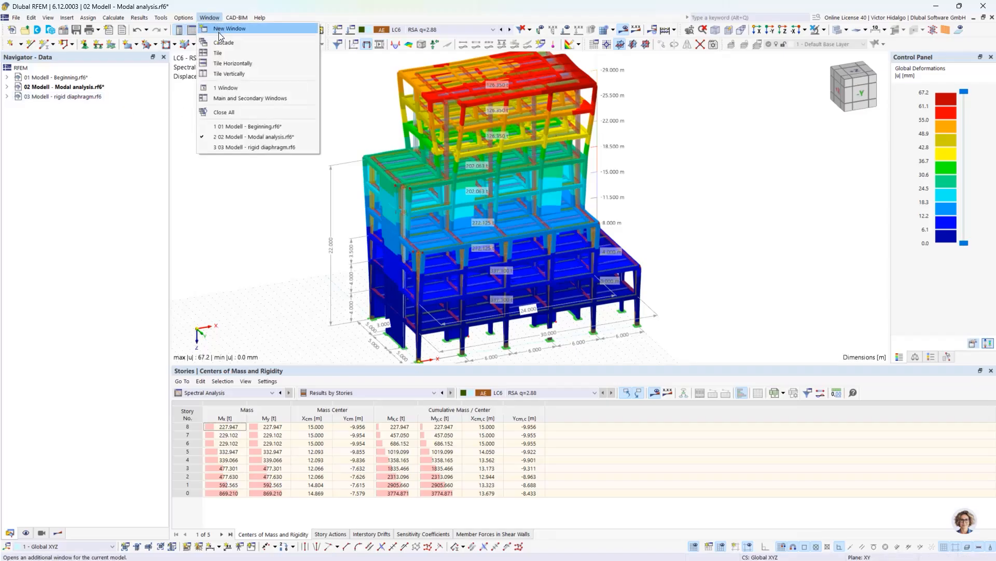
{"action": "left_click", "coordinate": [232, 74]}
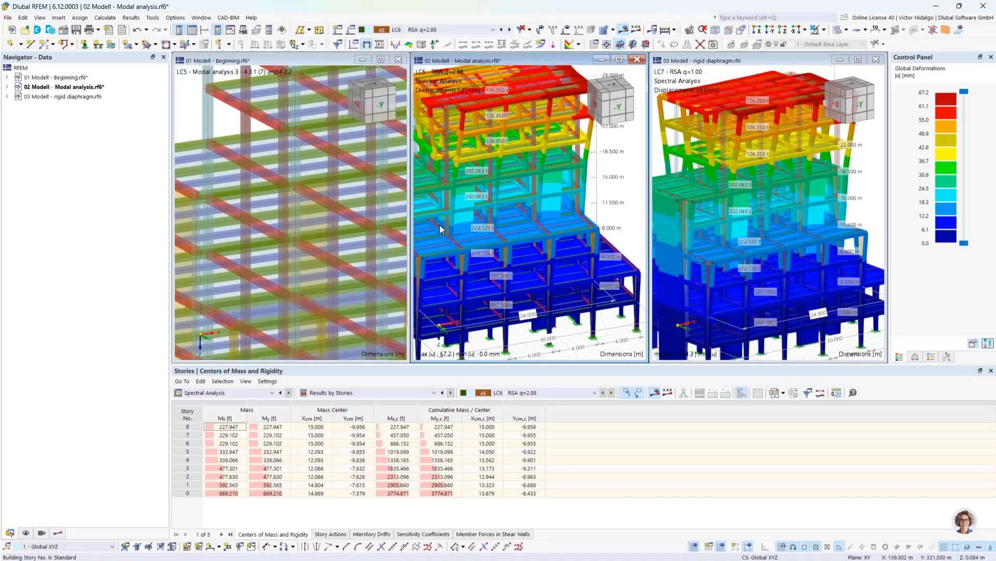
Step: Close the model 01 Modell - Beginning without saving its changes
{"action": "left_click", "coordinate": [193, 125]}
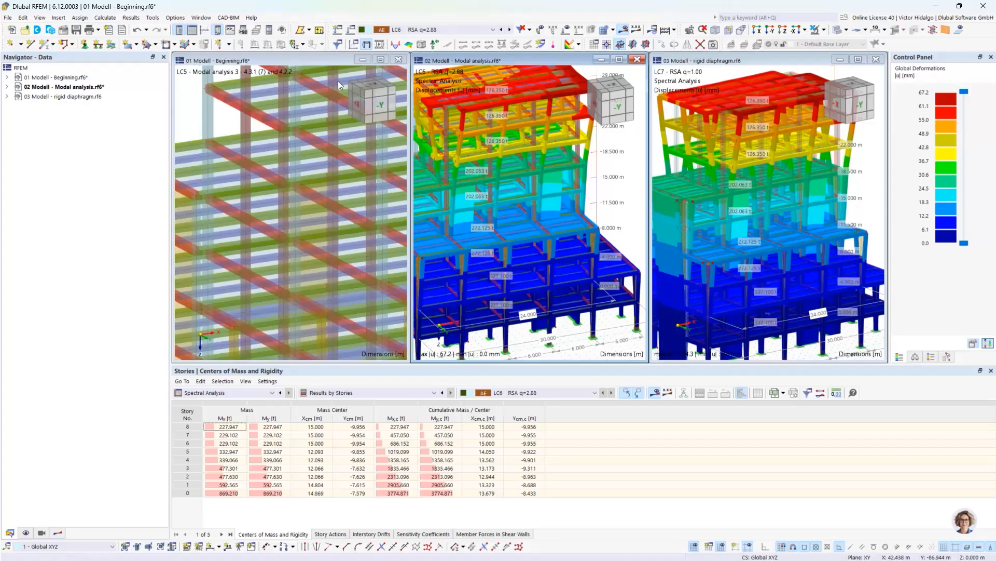
{"action": "left_click", "coordinate": [400, 61]}
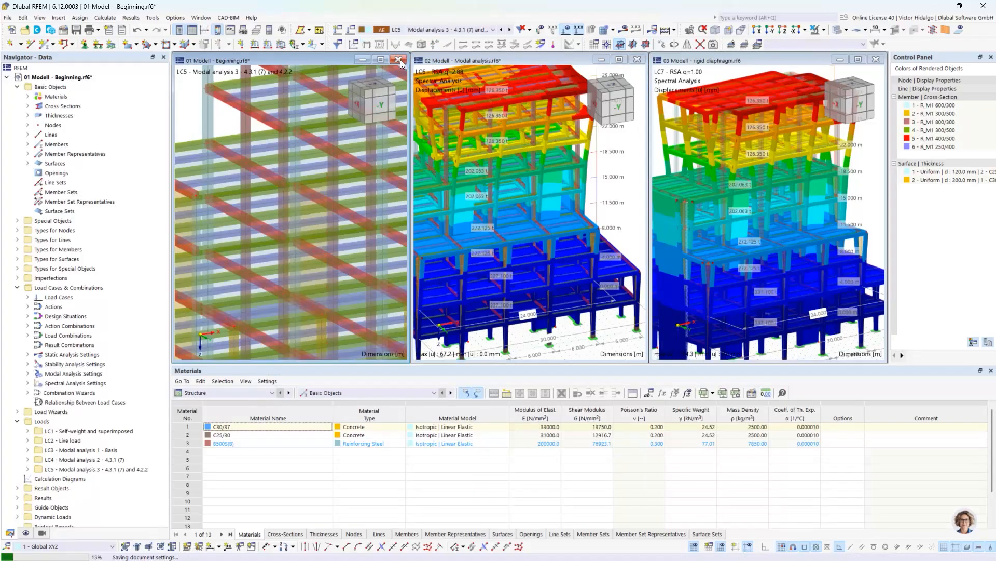
{"action": "left_click", "coordinate": [398, 59]}
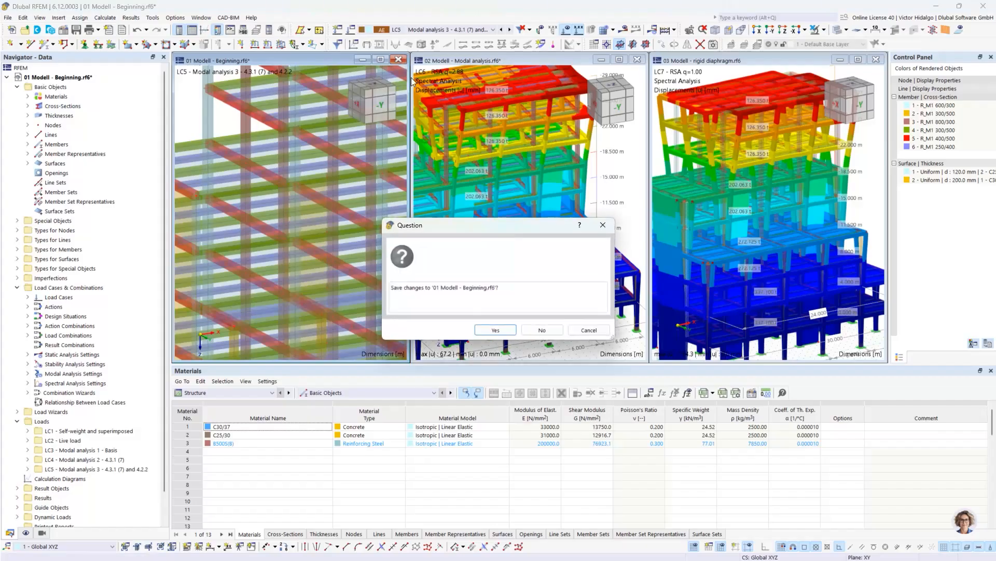
{"action": "left_click", "coordinate": [535, 330]}
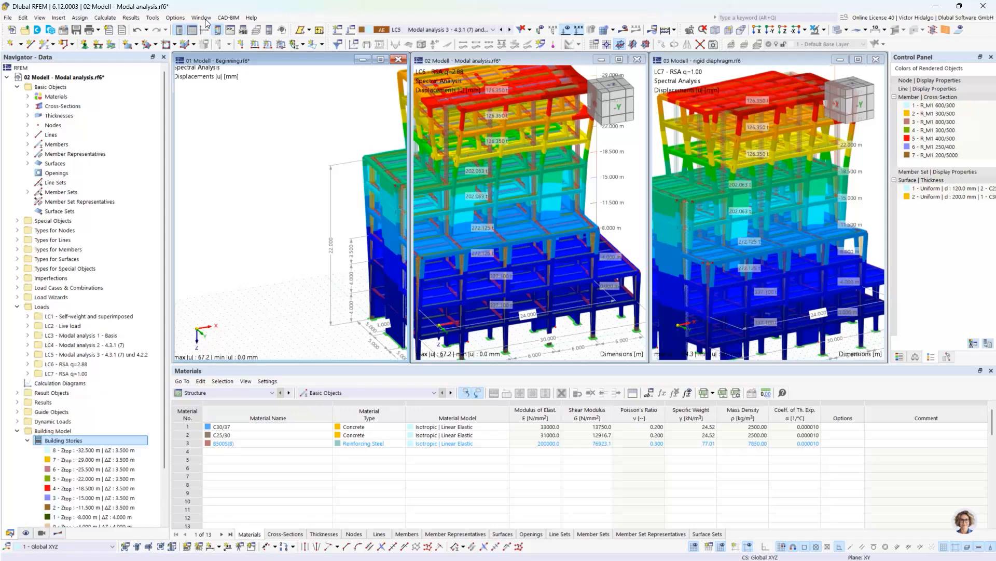
Step: Tile the windows of the modal analysis and rigid diaphragm models vertically for comparison
{"action": "left_click", "coordinate": [201, 17]}
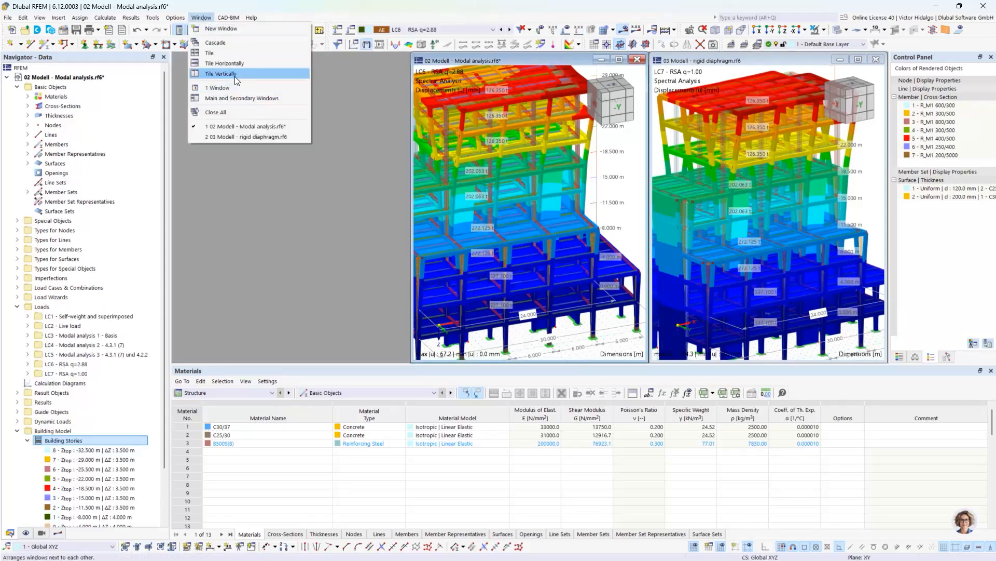
{"action": "left_click", "coordinate": [229, 73]}
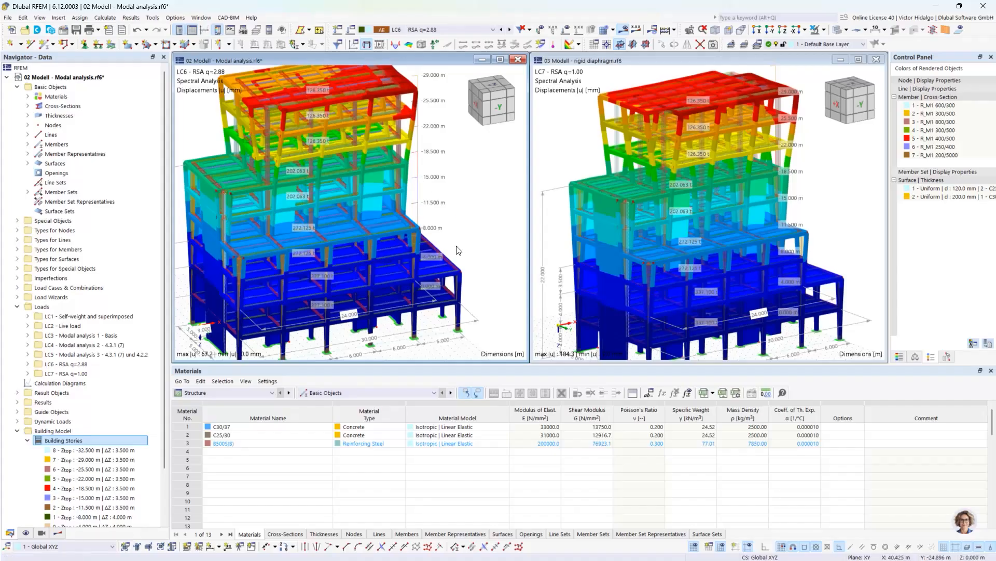
{"action": "scroll", "coordinate": [513, 238], "scroll_direction": "down", "scroll_amount": 1}
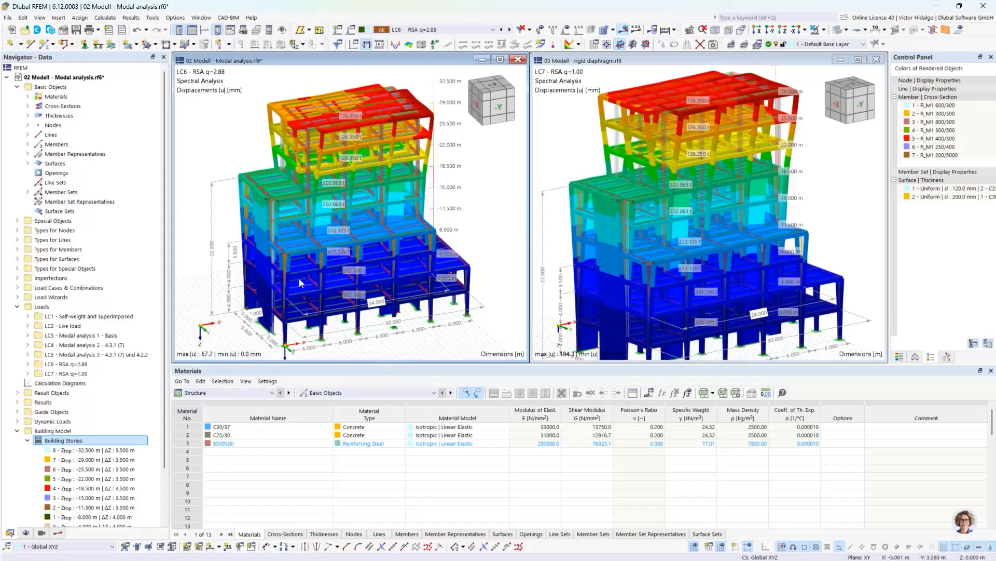
Step: Show the mX masses of LC5 - Modal analysis 3 - 4.3.1 (7) und 4.2.2 in the modal analysis model
{"action": "left_click", "coordinate": [430, 30]}
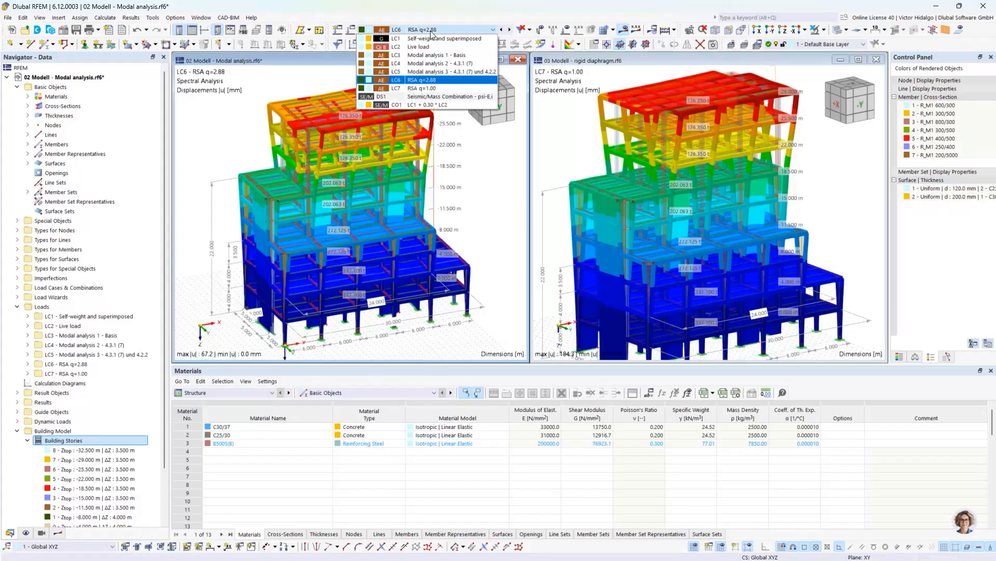
{"action": "left_click", "coordinate": [440, 74]}
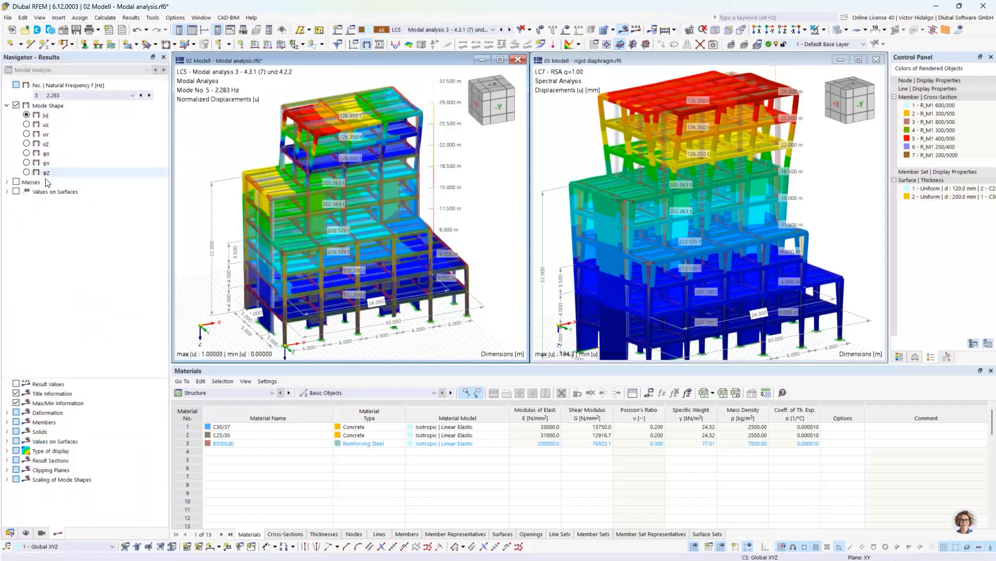
{"action": "left_click", "coordinate": [7, 181]}
{"action": "left_click", "coordinate": [26, 191]}
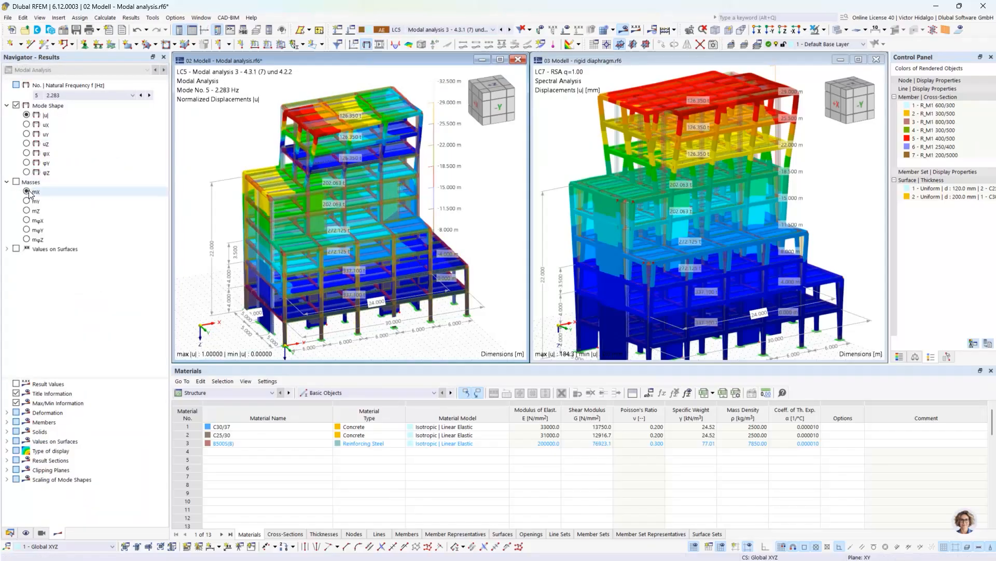
{"action": "left_click", "coordinate": [27, 191]}
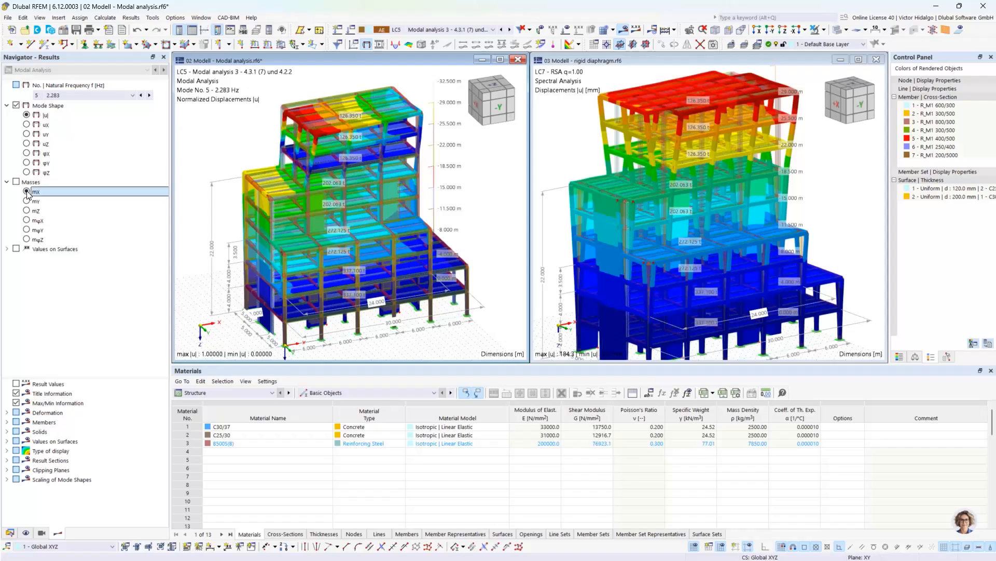
{"action": "middle_click_drag", "start_coordinate": [413, 303], "coordinate": [413, 280], "text": "ctrl"}
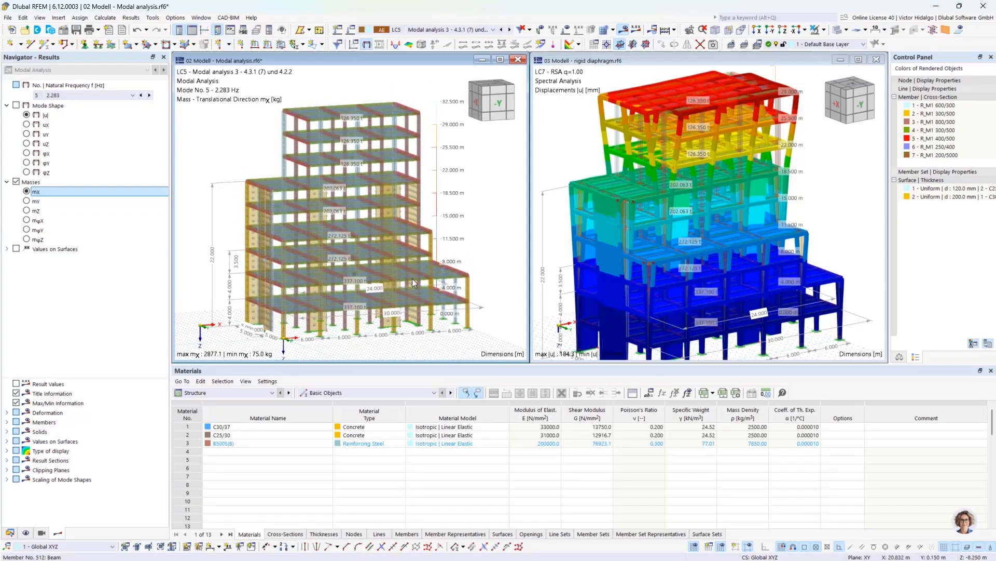
Step: Review the general and member mesh settings, including the finite element target length, and leave without changes
{"action": "left_click", "coordinate": [608, 32]}
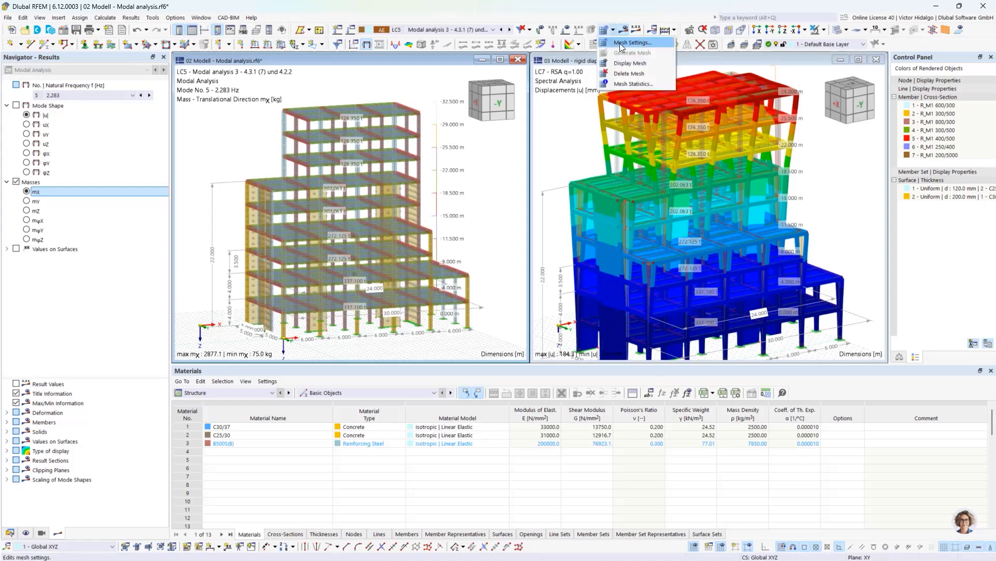
{"action": "left_click", "coordinate": [621, 44]}
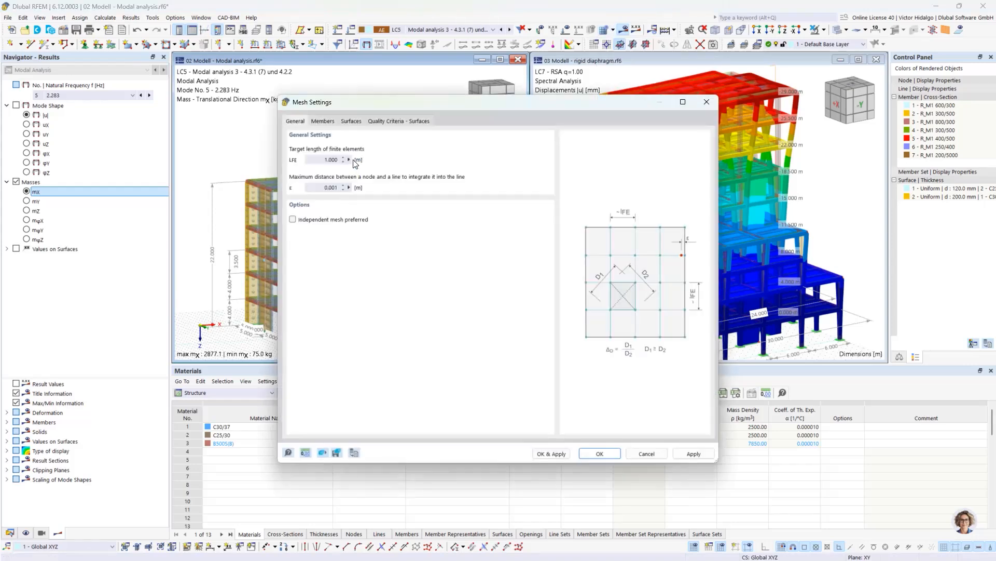
{"action": "left_click", "coordinate": [324, 123]}
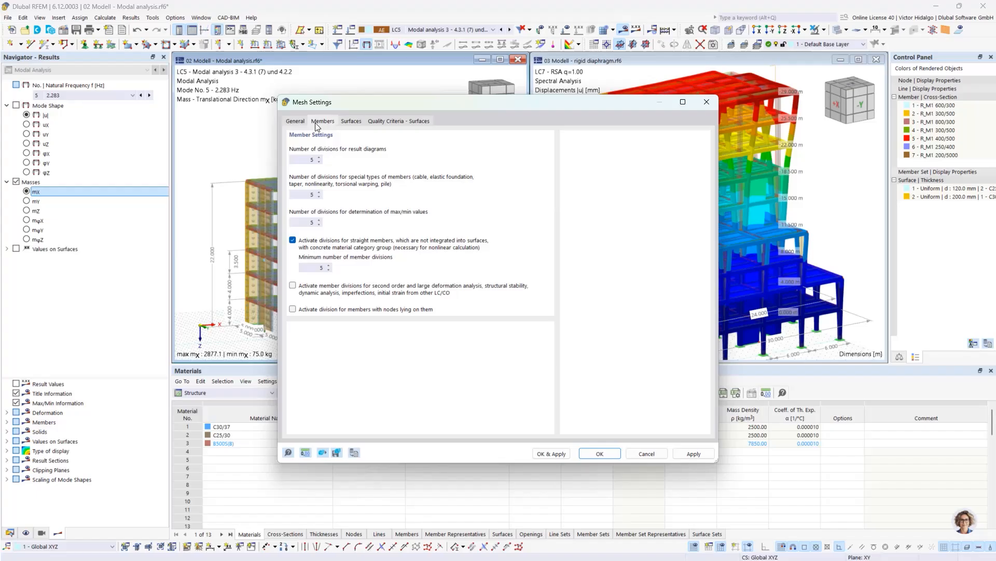
{"action": "left_click", "coordinate": [295, 123]}
{"action": "left_click", "coordinate": [643, 453]}
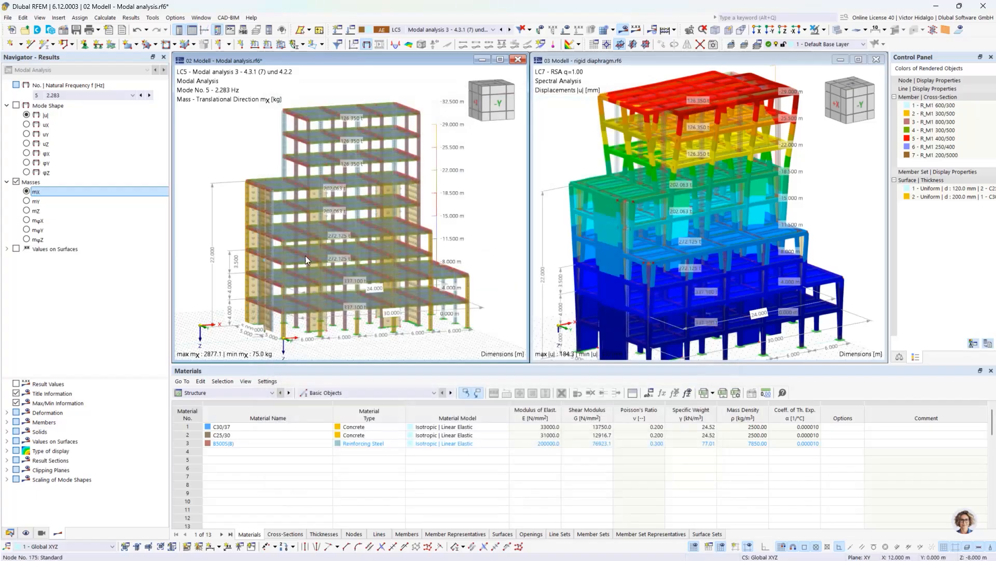
Step: Examine how the mX masses are distributed over the shear walls and floors of the modal analysis model
{"action": "middle_click_drag", "start_coordinate": [319, 260], "coordinate": [305, 265], "text": "ctrl"}
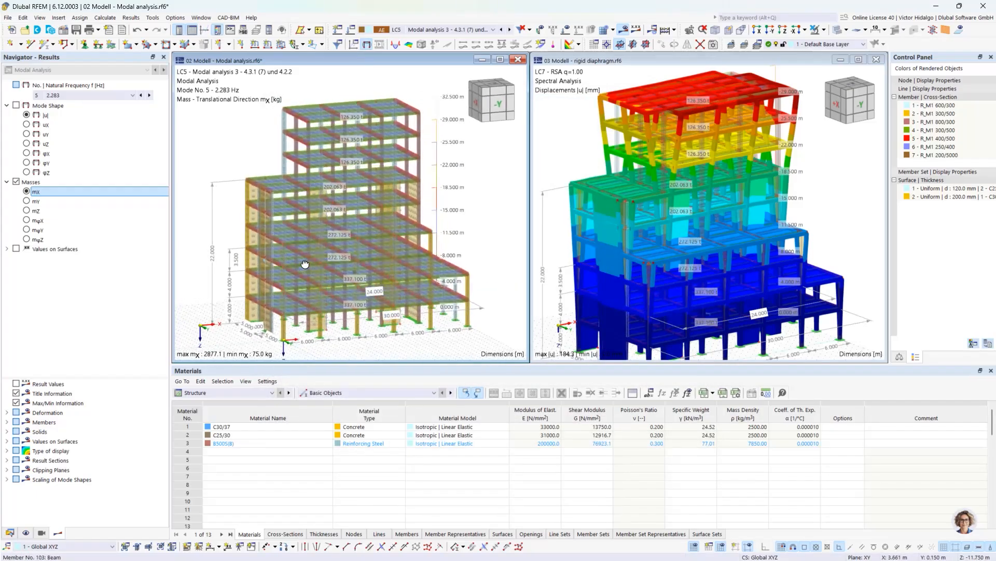
{"action": "scroll", "coordinate": [319, 314], "scroll_direction": "up", "scroll_amount": 5}
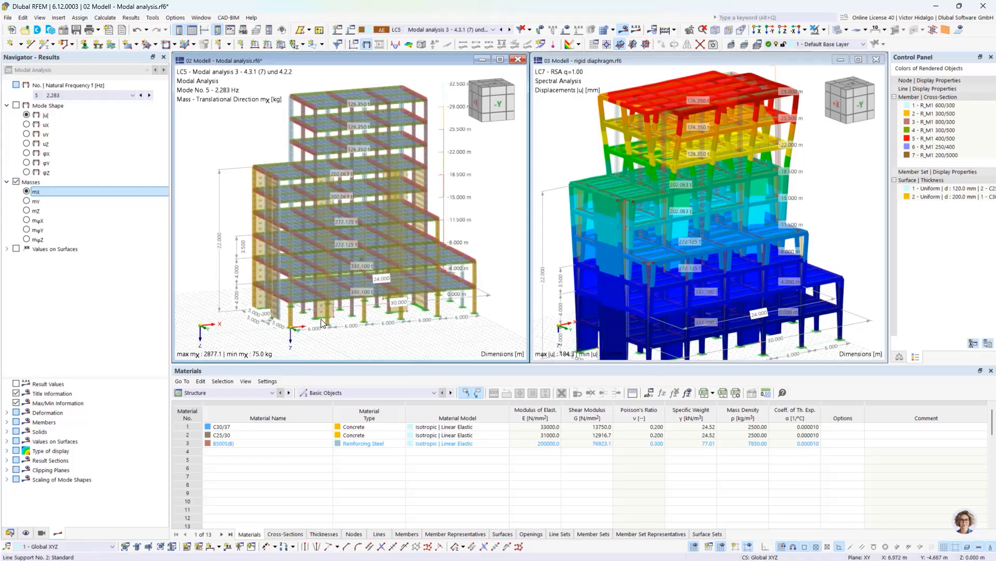
{"action": "middle_click_drag", "start_coordinate": [296, 305], "coordinate": [277, 305]}
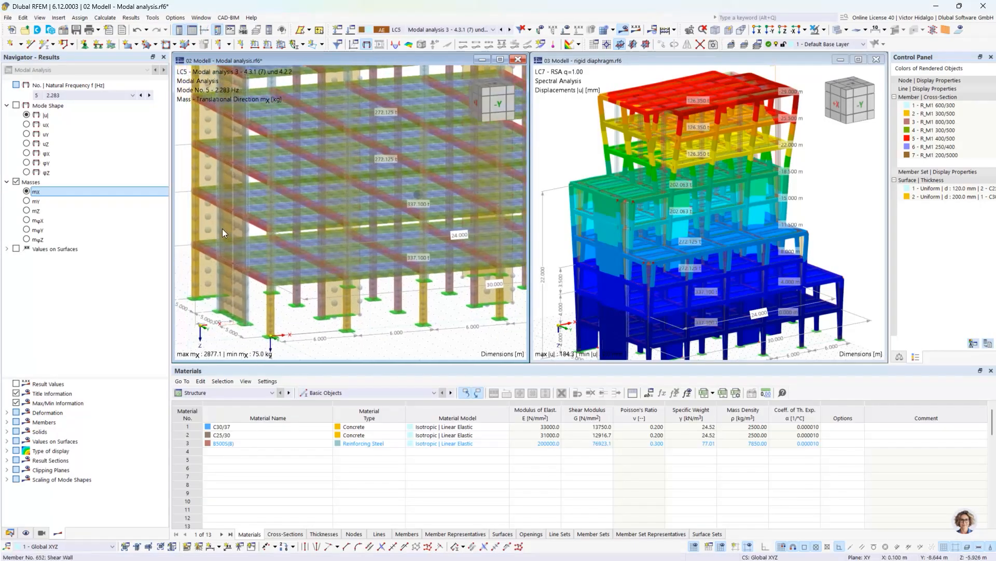
{"action": "middle_click_drag", "start_coordinate": [222, 228], "coordinate": [249, 265]}
{"action": "scroll", "coordinate": [260, 246], "scroll_direction": "down", "scroll_amount": 4}
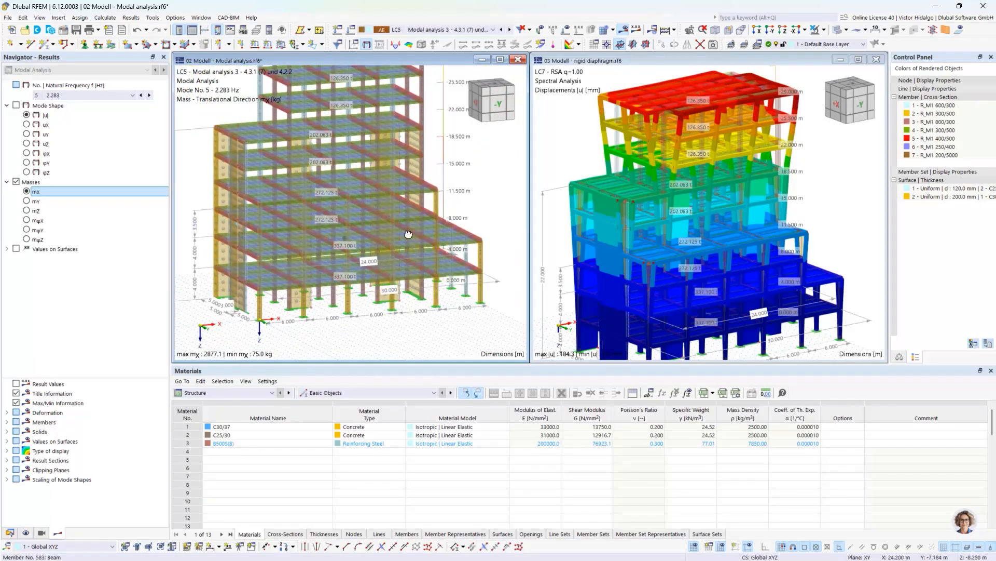
Step: Inspect the nodal mX masses along the columns, walls and storeys of the modal analysis model up close and as a whole
{"action": "mouse_move", "coordinate": [422, 233]}
{"action": "middle_mouse_down", "text": "ctrl"}
{"action": "mouse_move", "coordinate": [441, 237]}
{"action": "mouse_move", "coordinate": [419, 236]}
{"action": "middle_mouse_up", "text": "ctrl"}
{"action": "scroll", "coordinate": [470, 283], "scroll_direction": "up", "scroll_amount": 5}
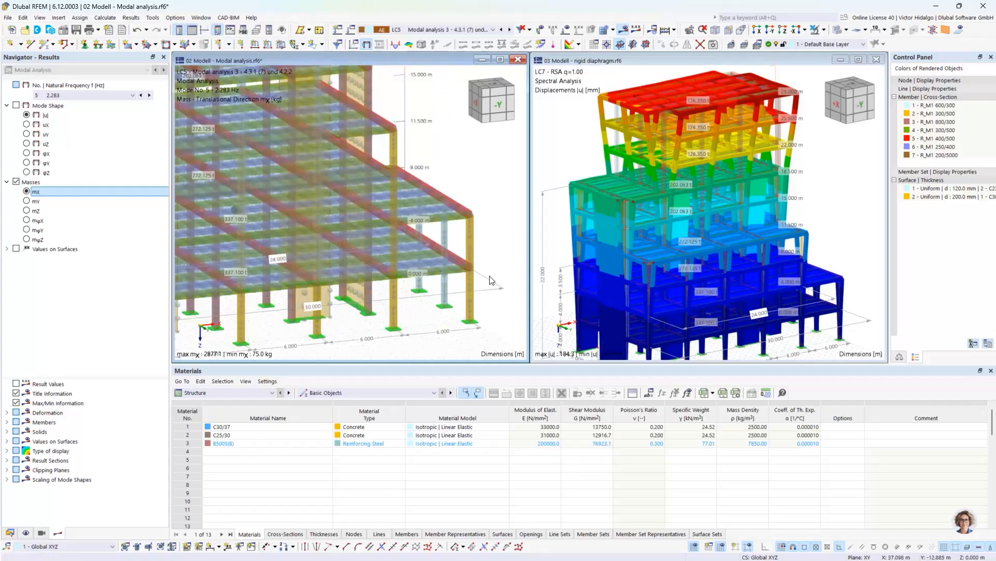
{"action": "scroll", "coordinate": [471, 291], "scroll_direction": "down", "scroll_amount": 6}
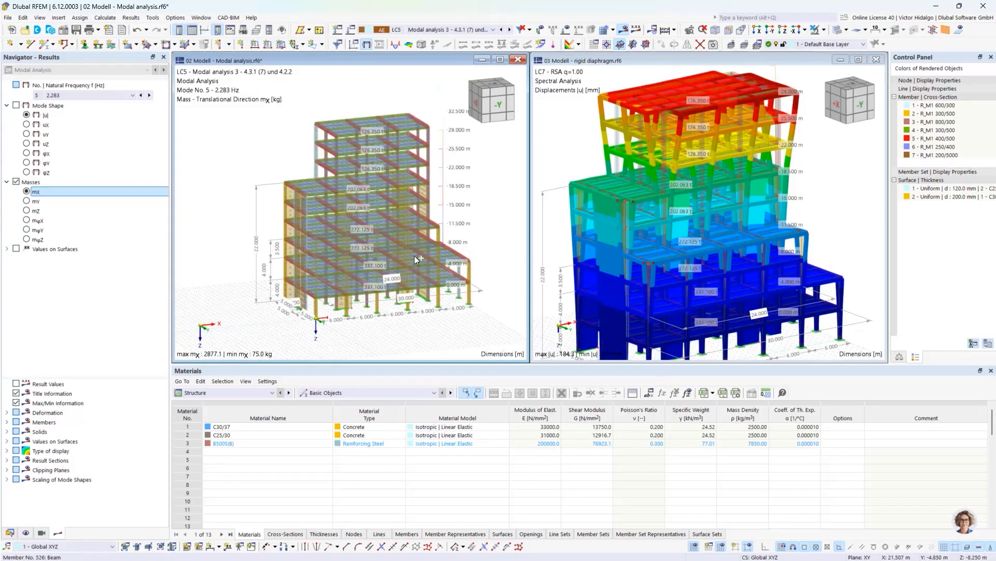
{"action": "scroll", "coordinate": [418, 201], "scroll_direction": "up", "scroll_amount": 2}
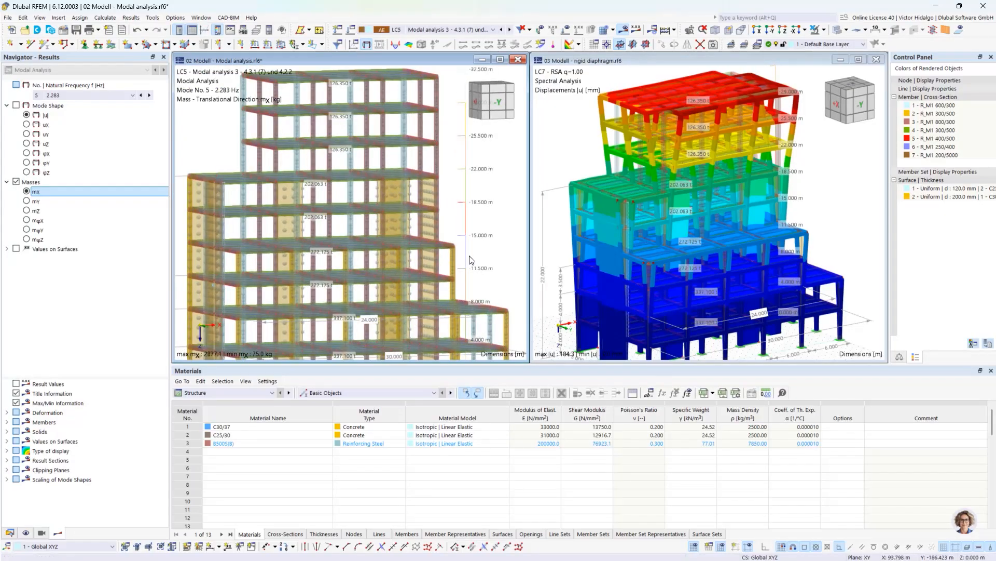
{"action": "scroll", "coordinate": [421, 216], "scroll_direction": "up", "scroll_amount": 1}
{"action": "scroll", "coordinate": [403, 217], "scroll_direction": "down", "scroll_amount": 3}
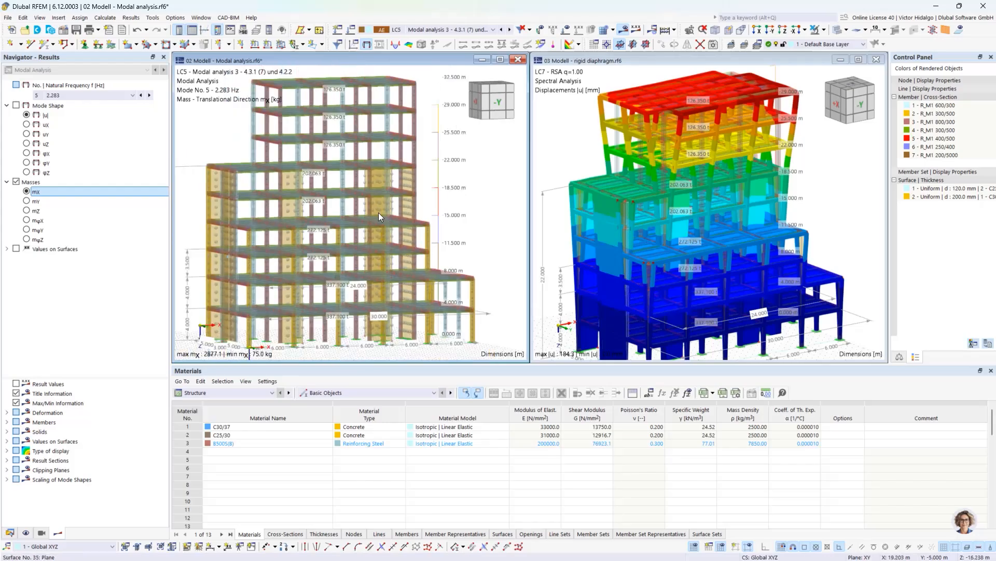
{"action": "middle_click_drag", "start_coordinate": [399, 223], "coordinate": [404, 229]}
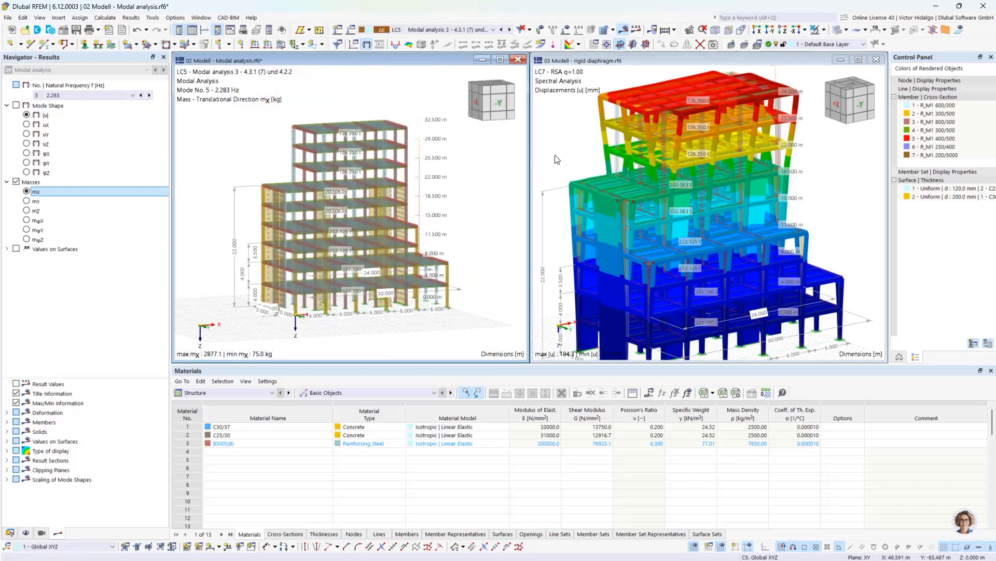
{"action": "scroll", "coordinate": [524, 170], "scroll_direction": "up", "scroll_amount": 1}
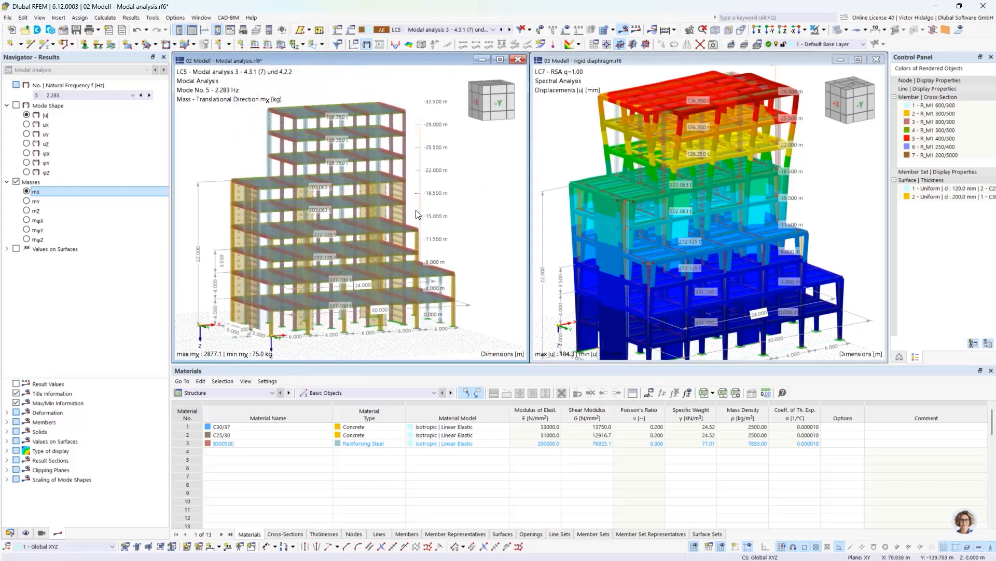
Step: Switch to the rigid diaphragm model, hide its results and open its building stories for editing
{"action": "left_click", "coordinate": [568, 145]}
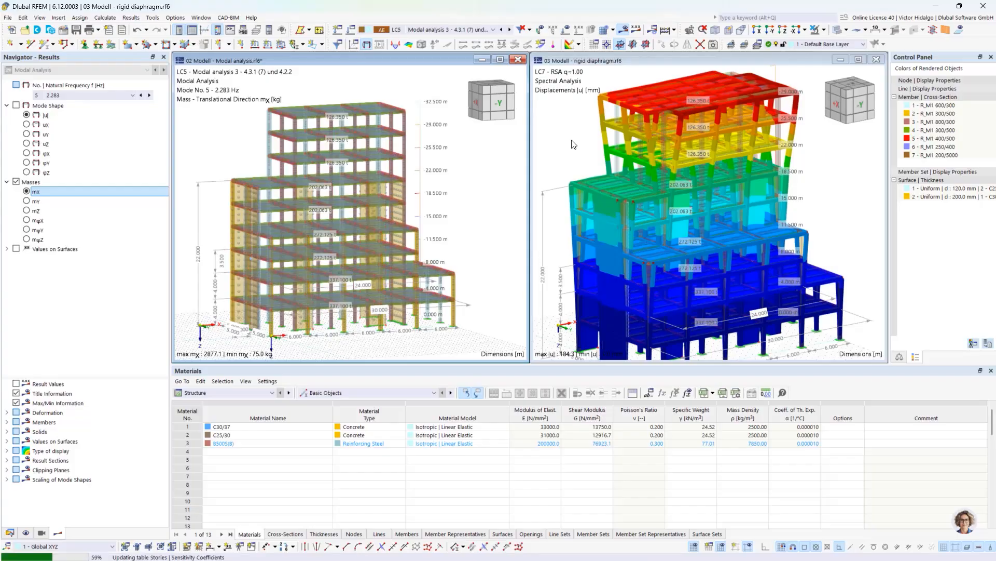
{"action": "left_click", "coordinate": [573, 145]}
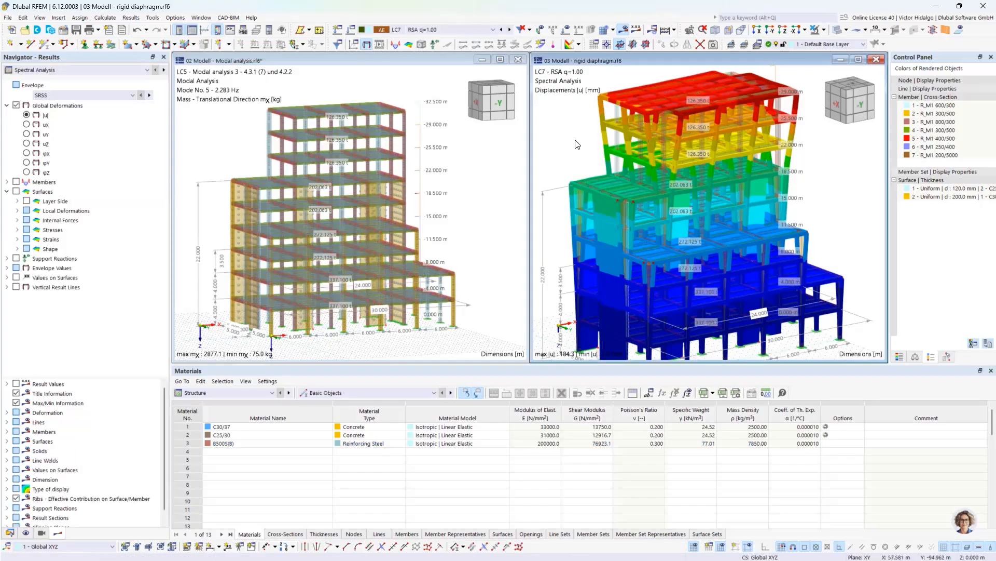
{"action": "left_click", "coordinate": [625, 33]}
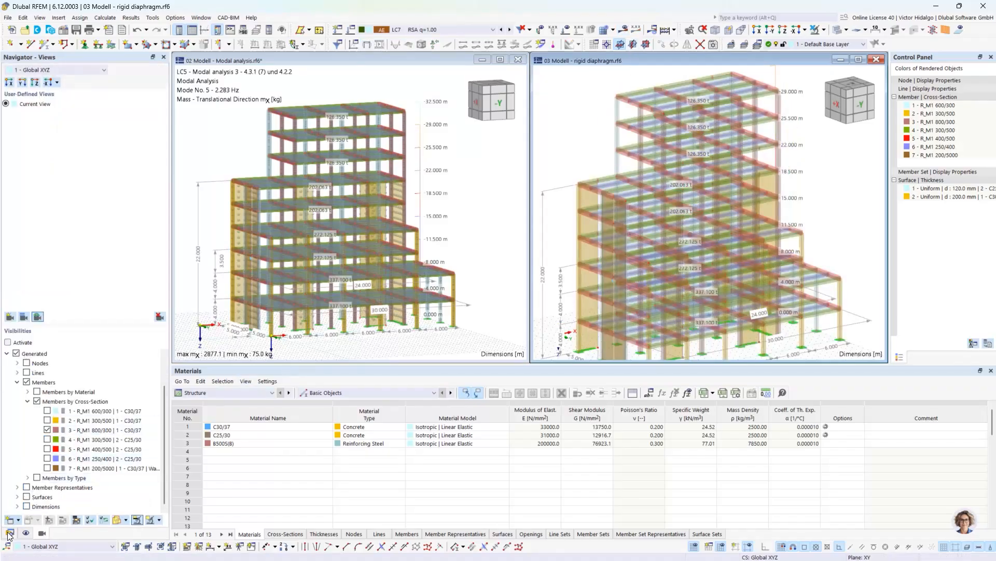
{"action": "scroll", "coordinate": [30, 460], "scroll_direction": "down", "scroll_amount": 3}
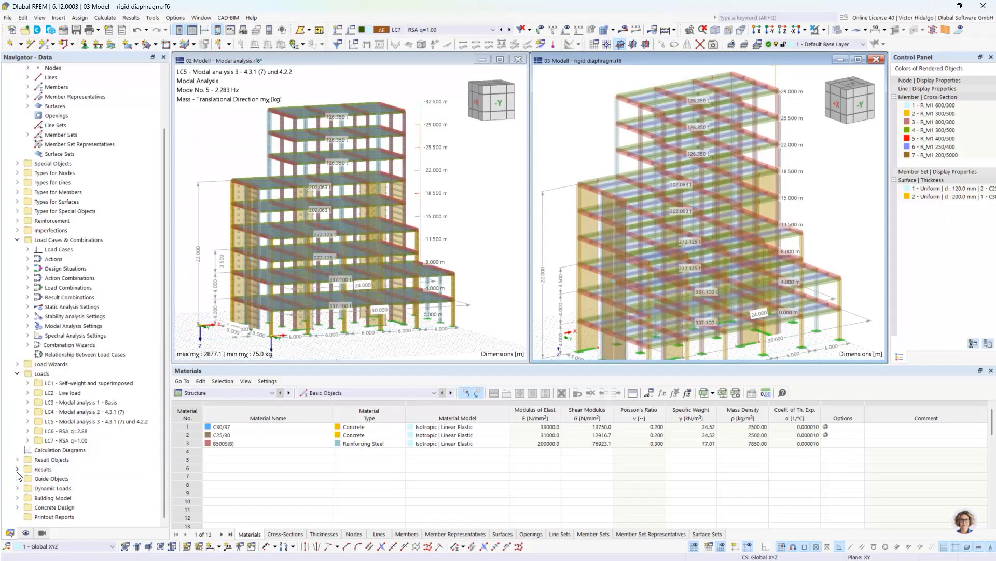
{"action": "left_click", "coordinate": [17, 497]}
{"action": "right_click", "coordinate": [65, 507]}
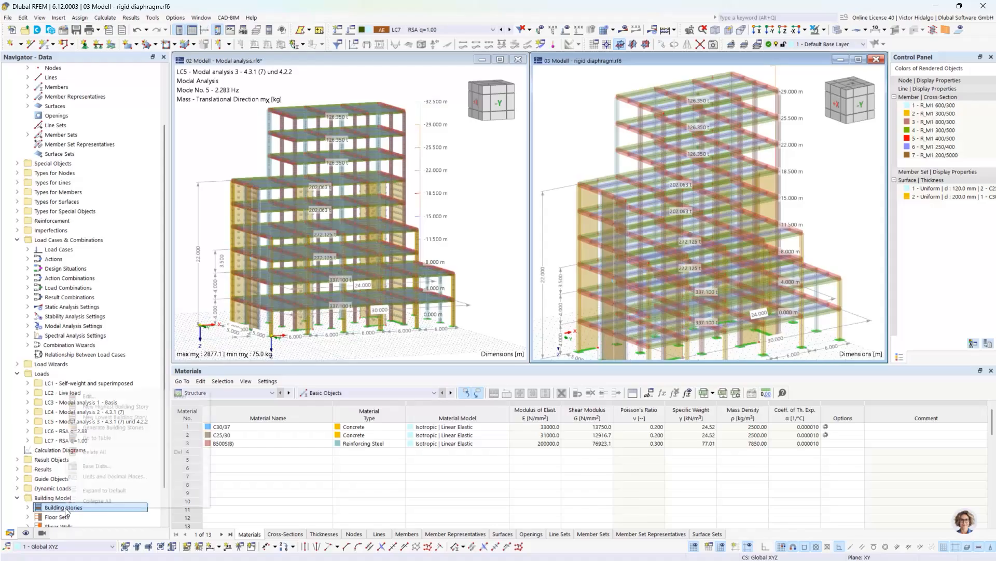
{"action": "left_click", "coordinate": [111, 397]}
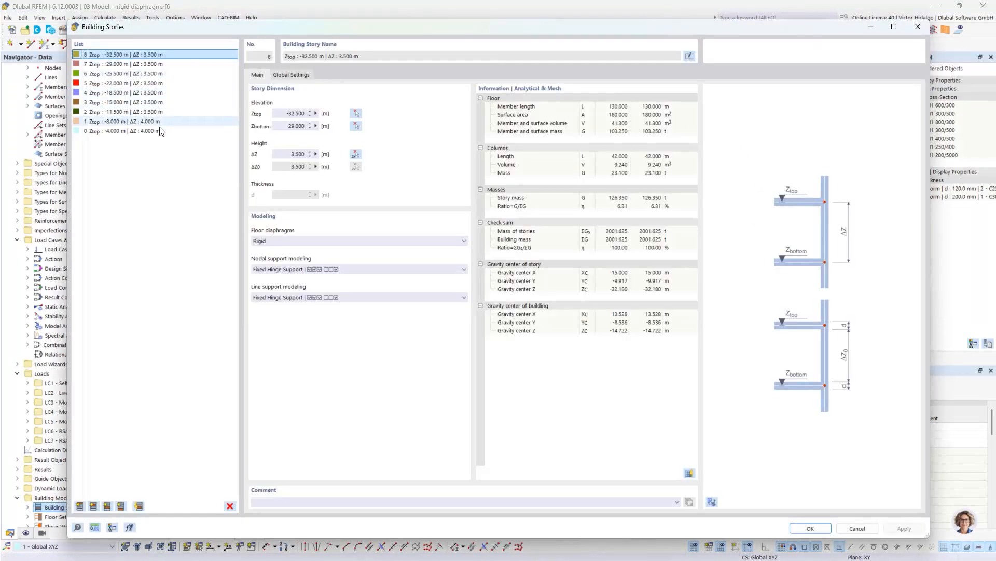
Step: Review the floor diaphragm modeling options for building stories 0 to 8 together and leave without changes
{"action": "left_click", "coordinate": [173, 132], "text": "shift"}
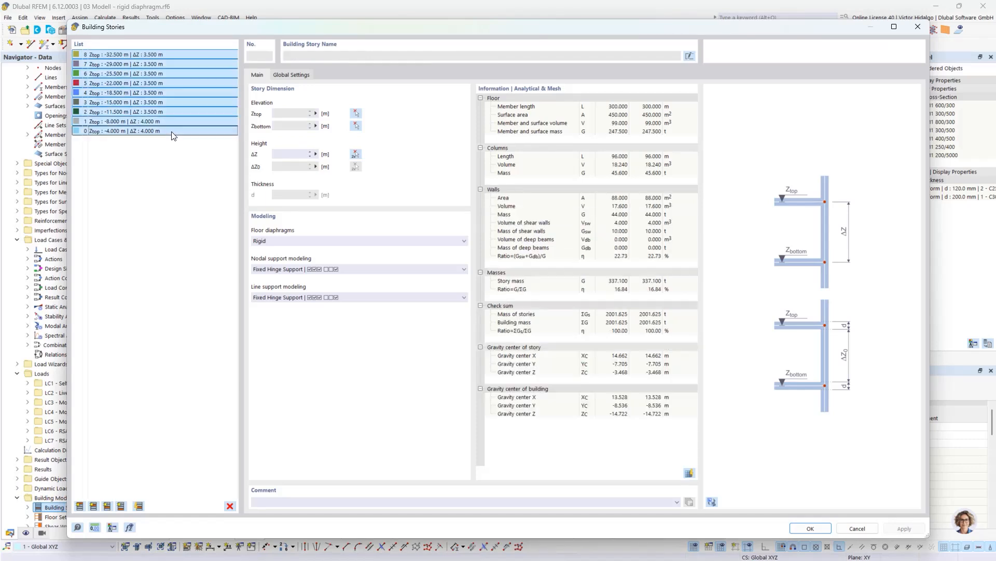
{"action": "left_click", "coordinate": [346, 241]}
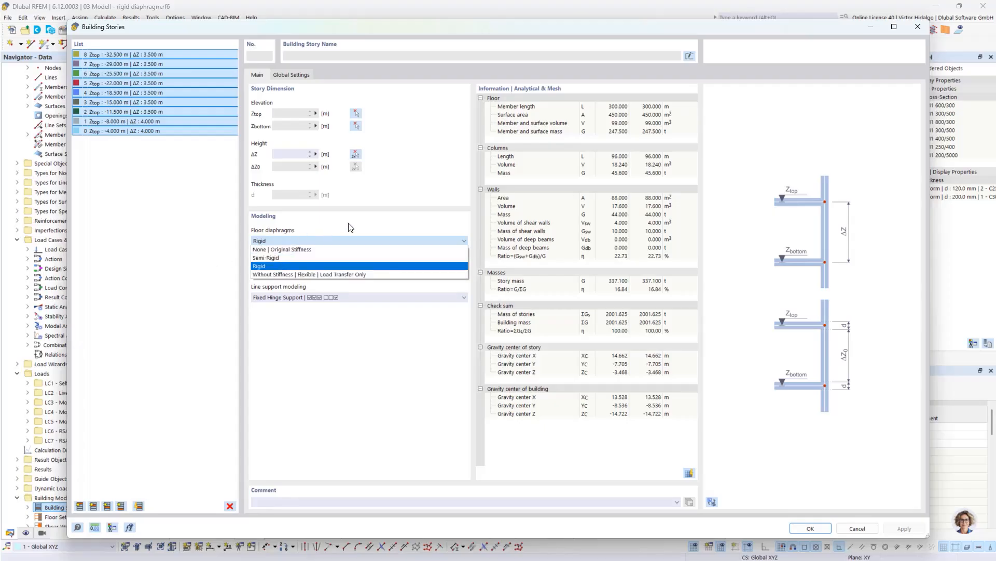
{"action": "left_click", "coordinate": [370, 222]}
{"action": "left_click", "coordinate": [857, 528]}
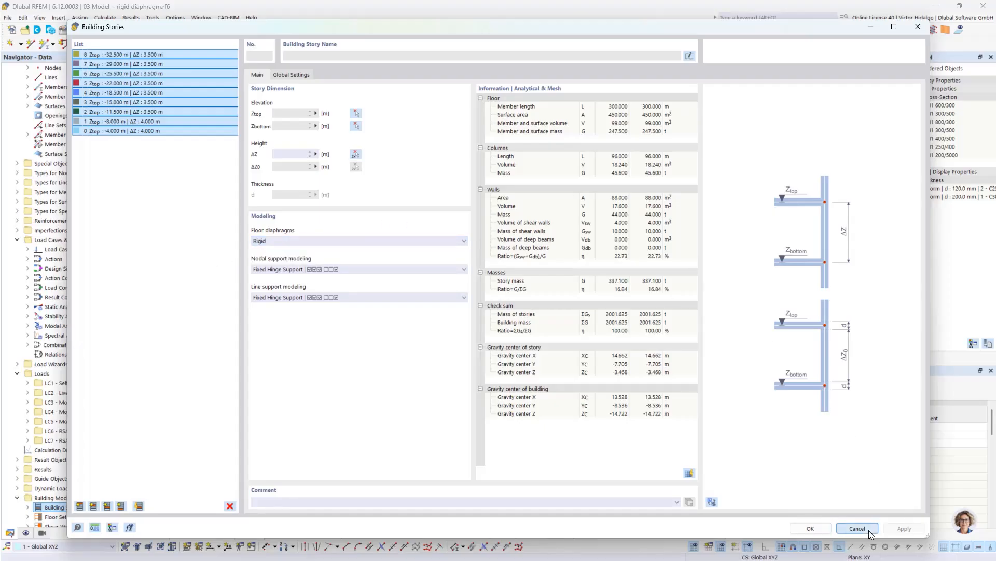
Step: Show the mass results of LC5 - Modal analysis 3 - 4.3.1 (7) und 4.2.2 in the rigid diaphragm model
{"action": "middle_click_drag", "start_coordinate": [820, 274], "coordinate": [836, 244]}
{"action": "scroll", "coordinate": [818, 263], "scroll_direction": "down", "scroll_amount": 1}
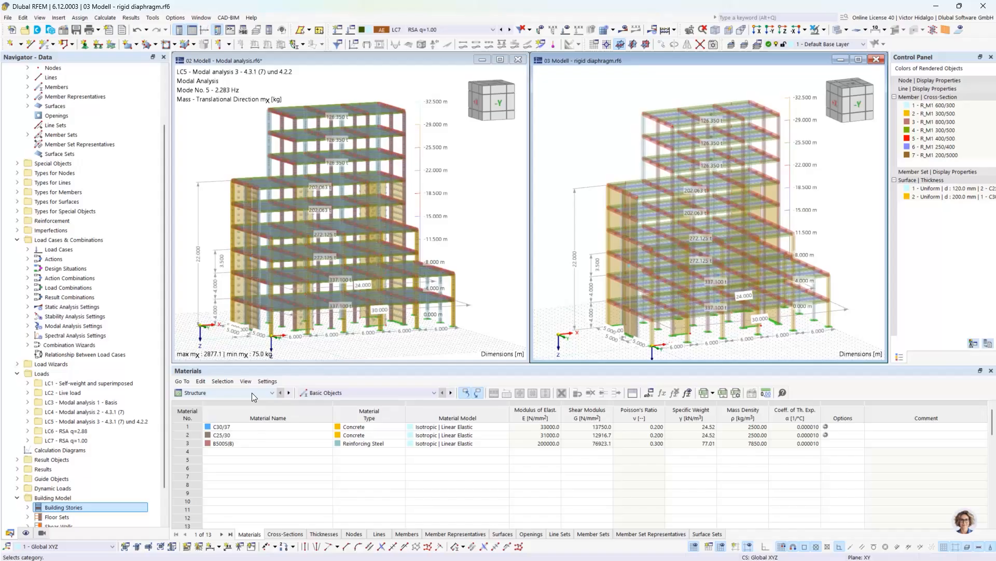
{"action": "left_click", "coordinate": [469, 30]}
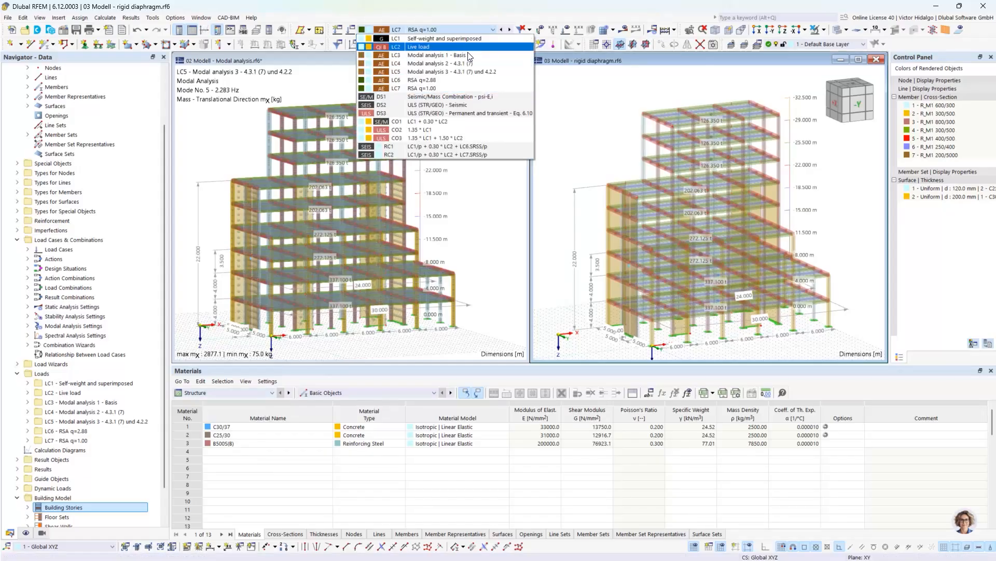
{"action": "left_click", "coordinate": [471, 73]}
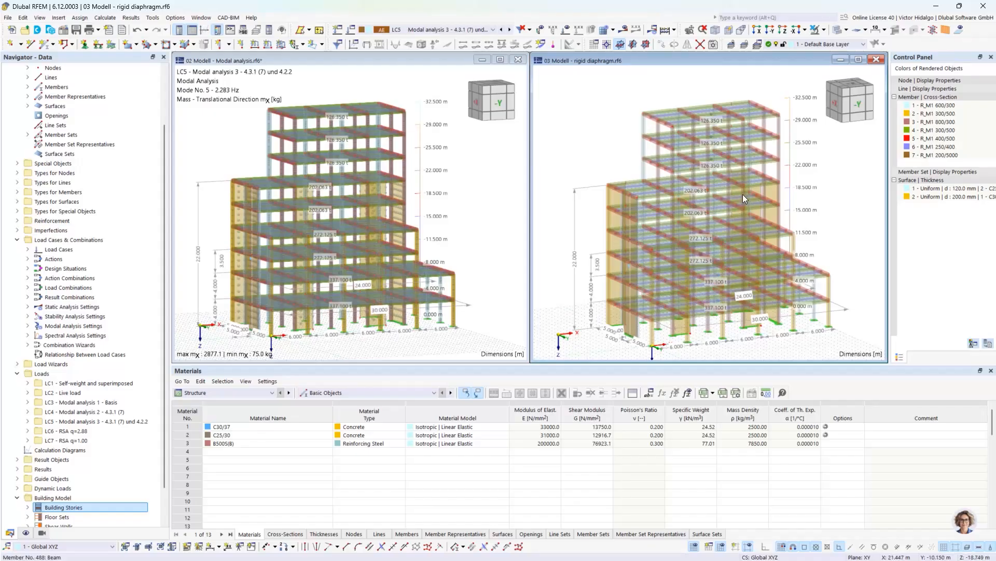
{"action": "left_click", "coordinate": [623, 29]}
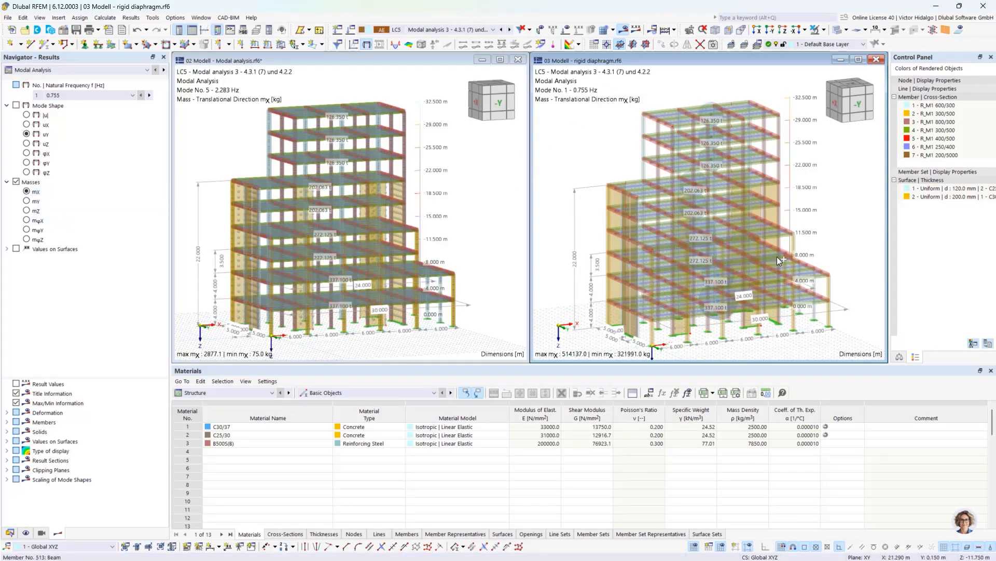
Step: Examine the position and relative size of the mX masses on each storey of the rigid diaphragm model
{"action": "middle_click_drag", "start_coordinate": [777, 256], "coordinate": [789, 249], "text": "ctrl"}
{"action": "scroll", "coordinate": [763, 254], "scroll_direction": "up", "scroll_amount": 1}
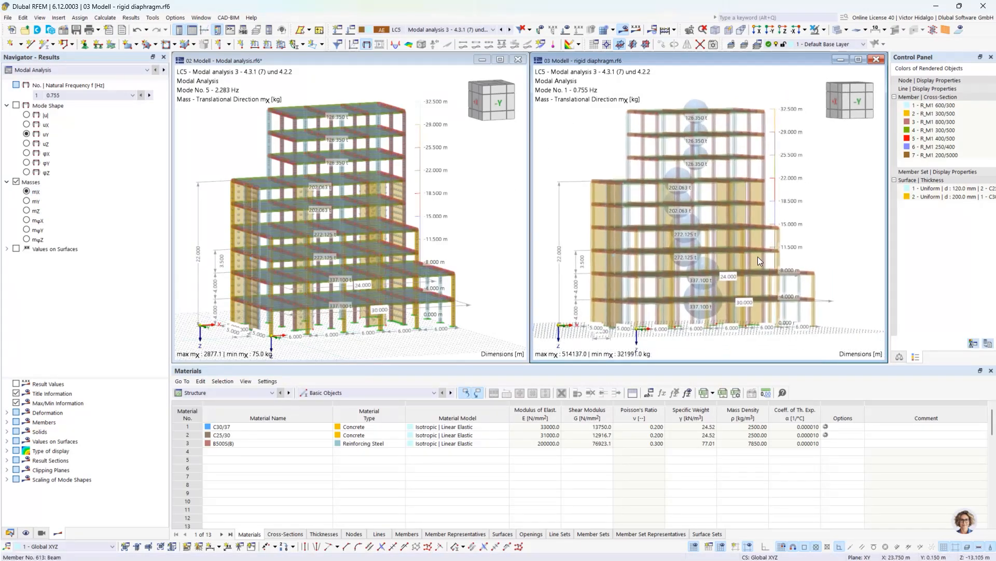
{"action": "scroll", "coordinate": [716, 254], "scroll_direction": "up", "scroll_amount": 1}
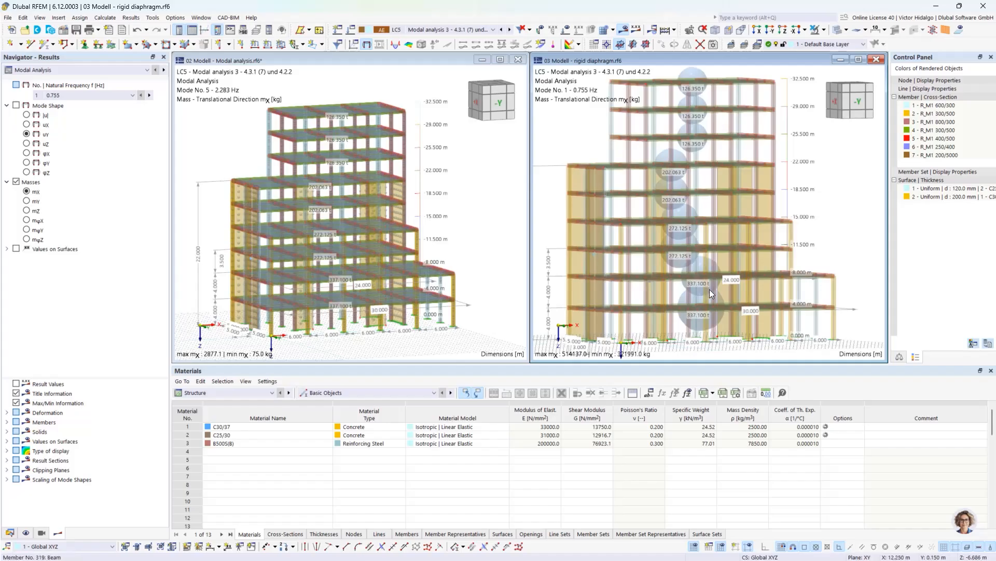
{"action": "scroll", "coordinate": [713, 293], "scroll_direction": "up", "scroll_amount": 1}
{"action": "scroll", "coordinate": [734, 202], "scroll_direction": "down", "scroll_amount": 1}
{"action": "middle_click_drag", "start_coordinate": [735, 192], "coordinate": [737, 206]}
{"action": "scroll", "coordinate": [738, 211], "scroll_direction": "down", "scroll_amount": 1}
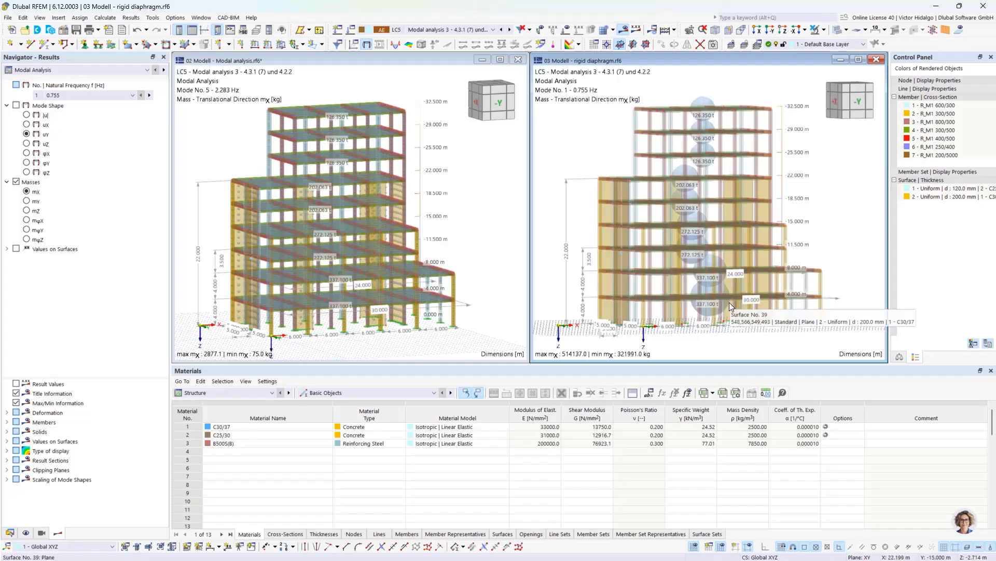
{"action": "middle_click_drag", "start_coordinate": [724, 310], "coordinate": [771, 304], "text": "ctrl"}
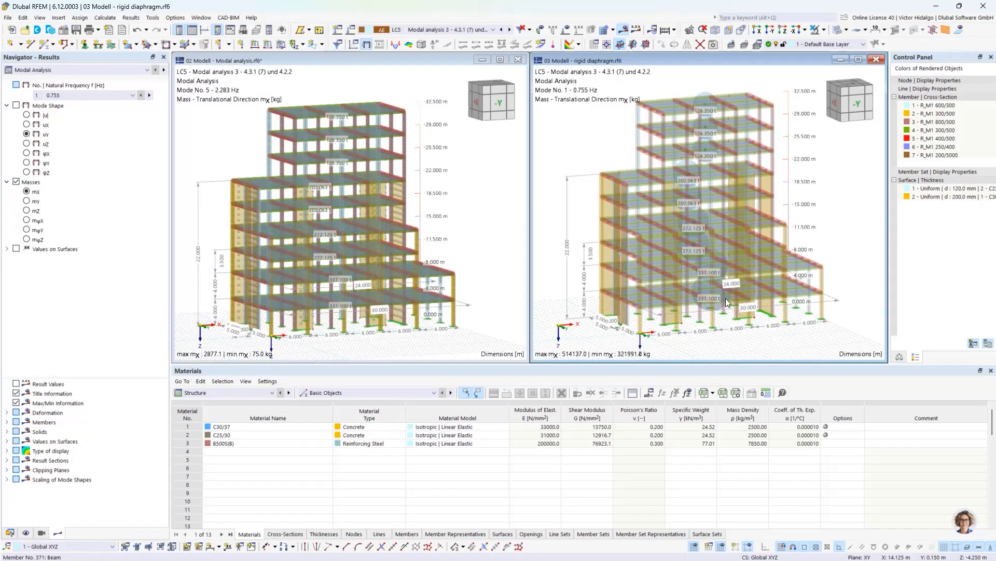
{"action": "mouse_move", "coordinate": [725, 298]}
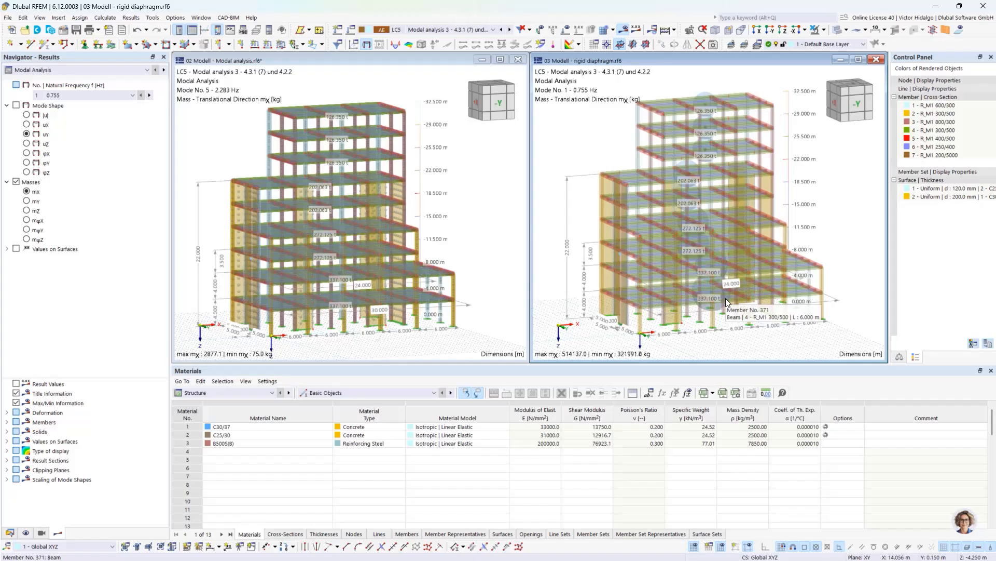
{"action": "middle_click_drag", "start_coordinate": [785, 269], "coordinate": [784, 259], "text": "ctrl"}
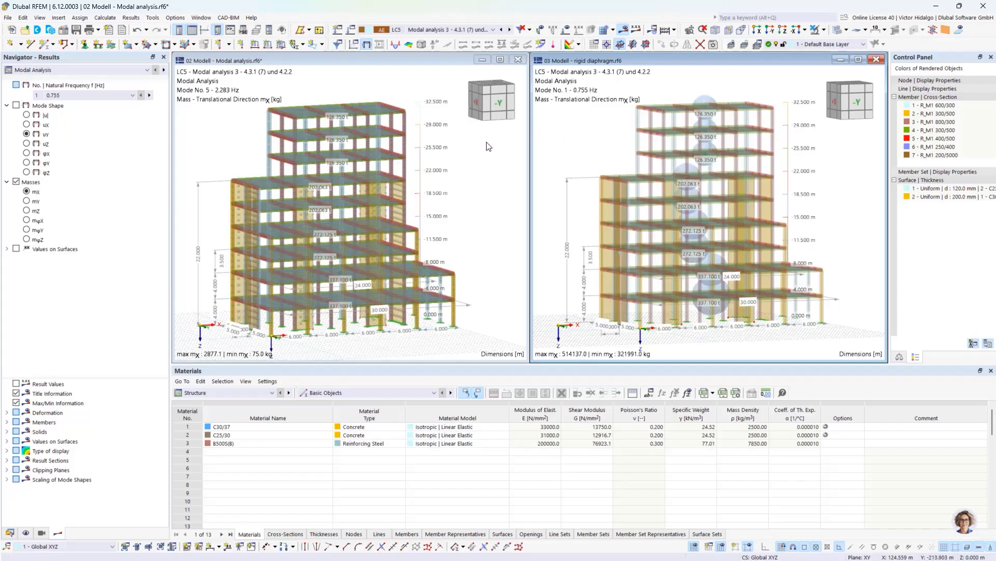
Step: Switch to the modal analysis model, maximize its window and hide the results
{"action": "left_click", "coordinate": [494, 163]}
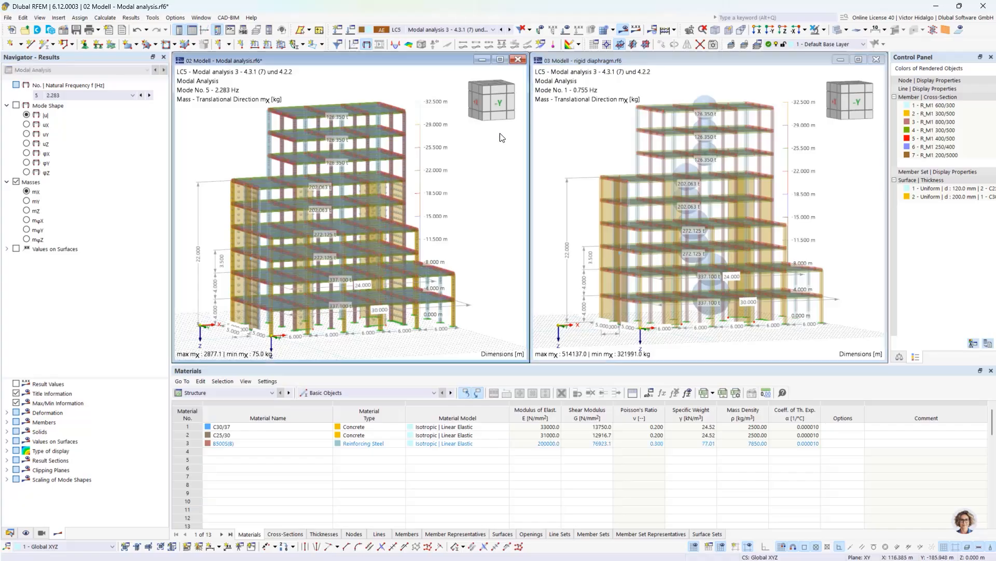
{"action": "left_click", "coordinate": [502, 60]}
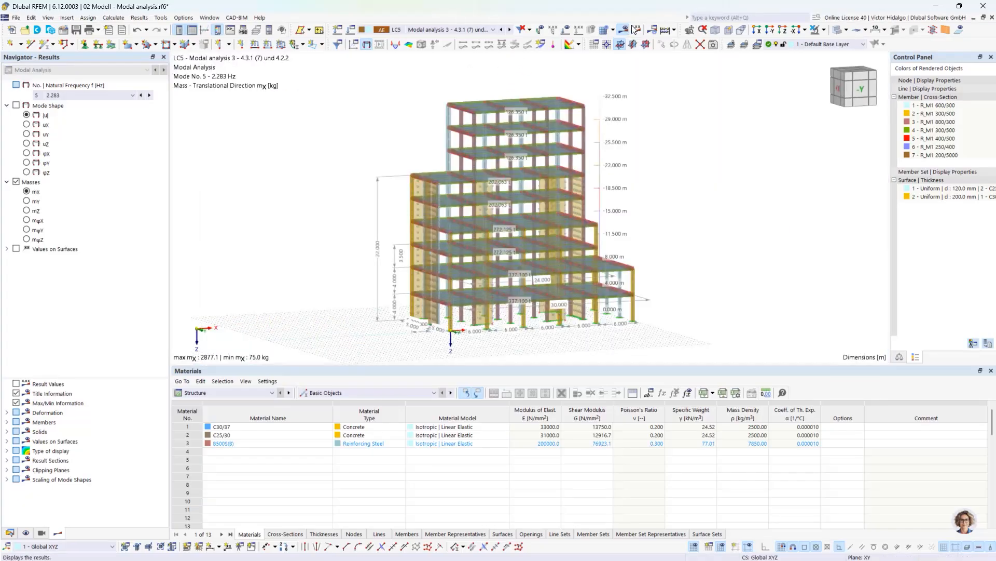
{"action": "left_click", "coordinate": [621, 45]}
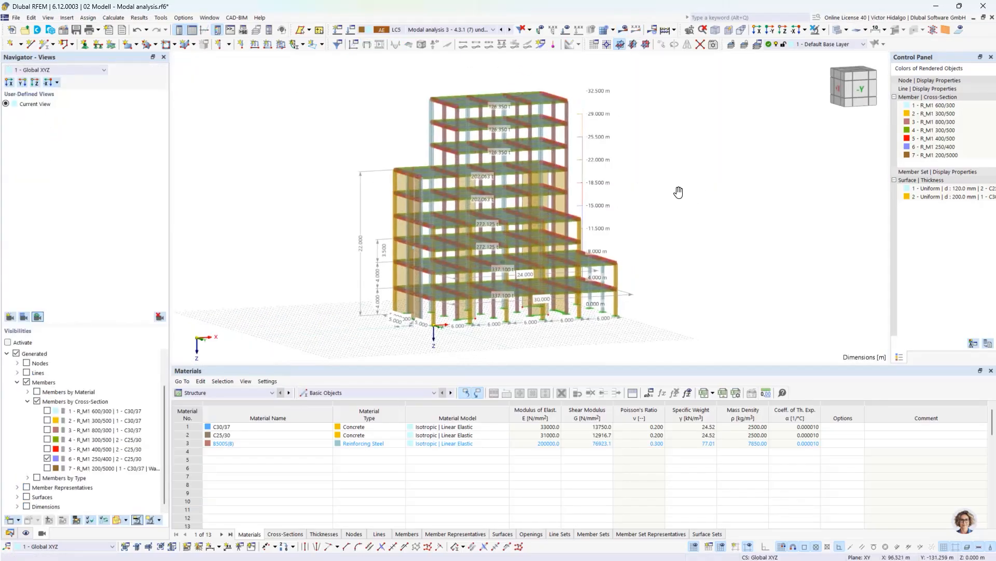
Step: Start a new shear wall in the building model and begin picking its surfaces graphically
{"action": "left_click", "coordinate": [10, 533]}
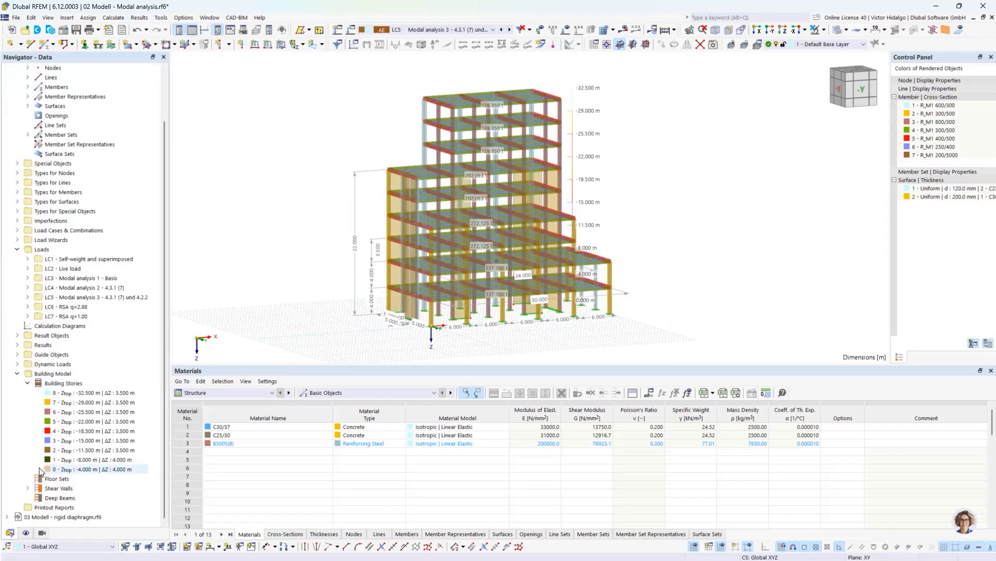
{"action": "left_click", "coordinate": [28, 488]}
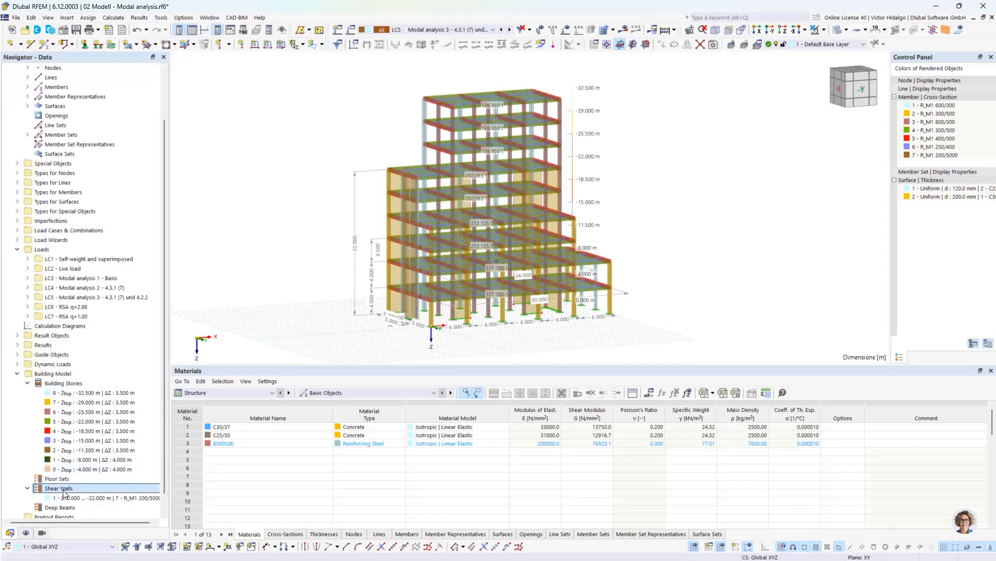
{"action": "right_click", "coordinate": [66, 490]}
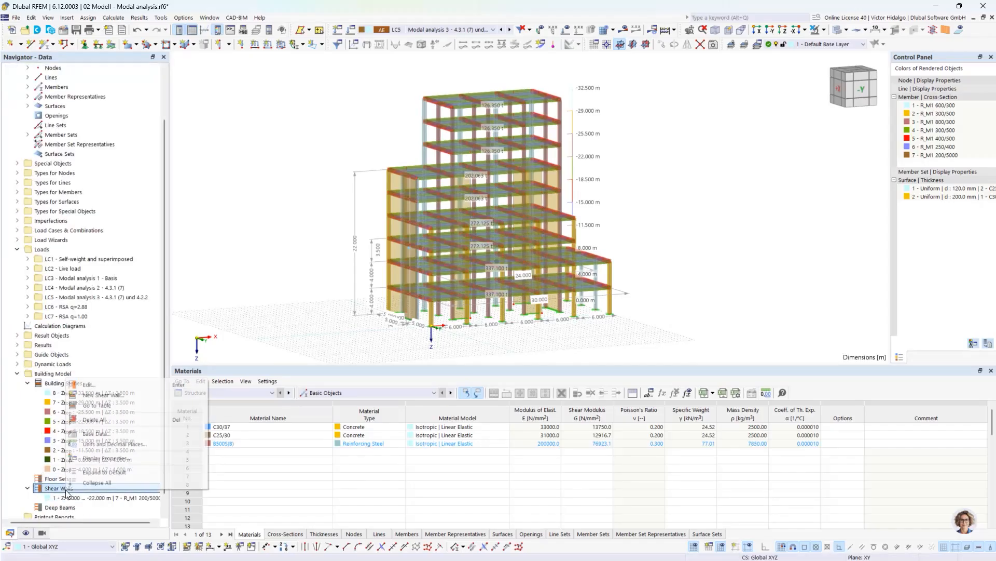
{"action": "left_click", "coordinate": [117, 395]}
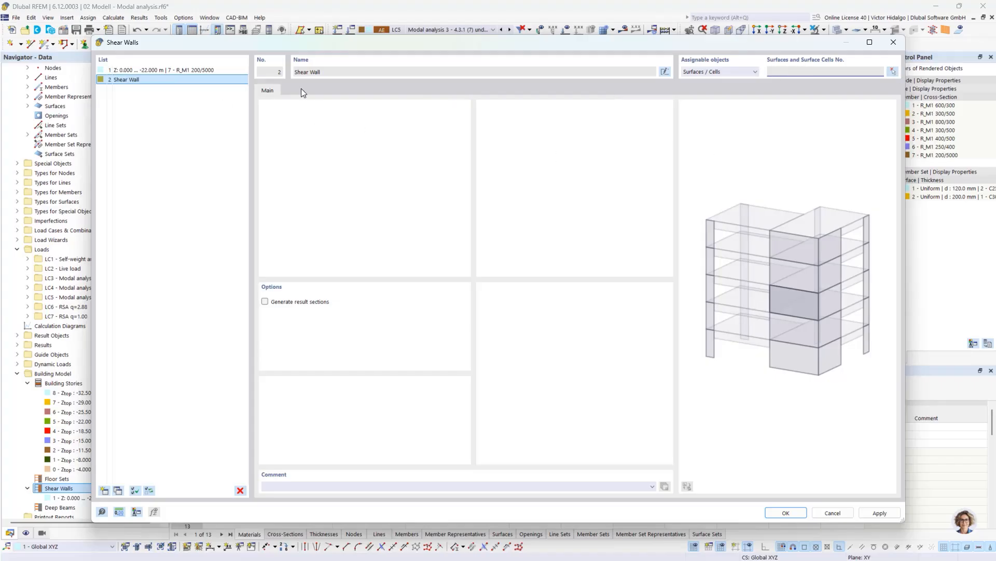
{"action": "left_click", "coordinate": [219, 71]}
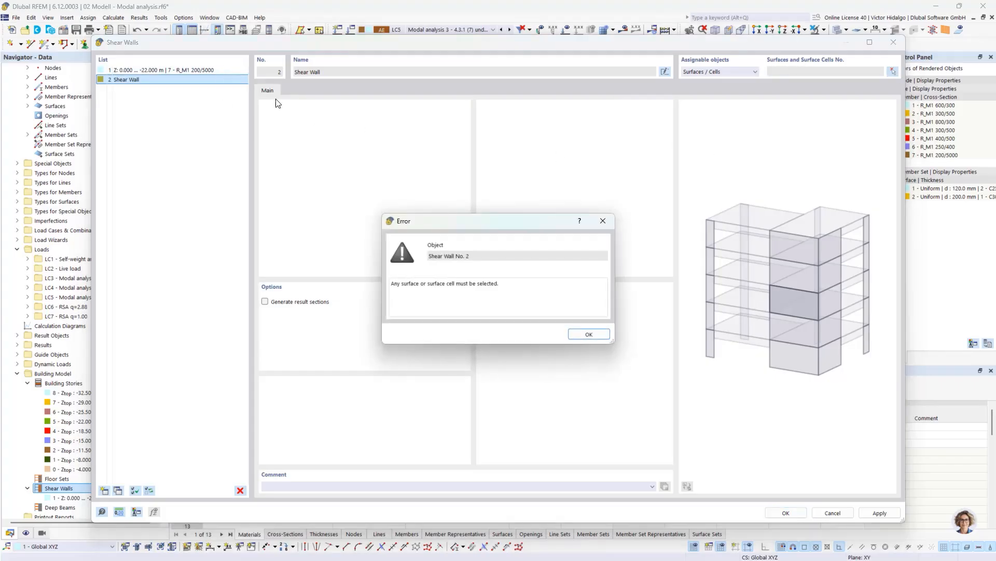
{"action": "left_click", "coordinate": [602, 221]}
{"action": "left_click", "coordinate": [892, 72]}
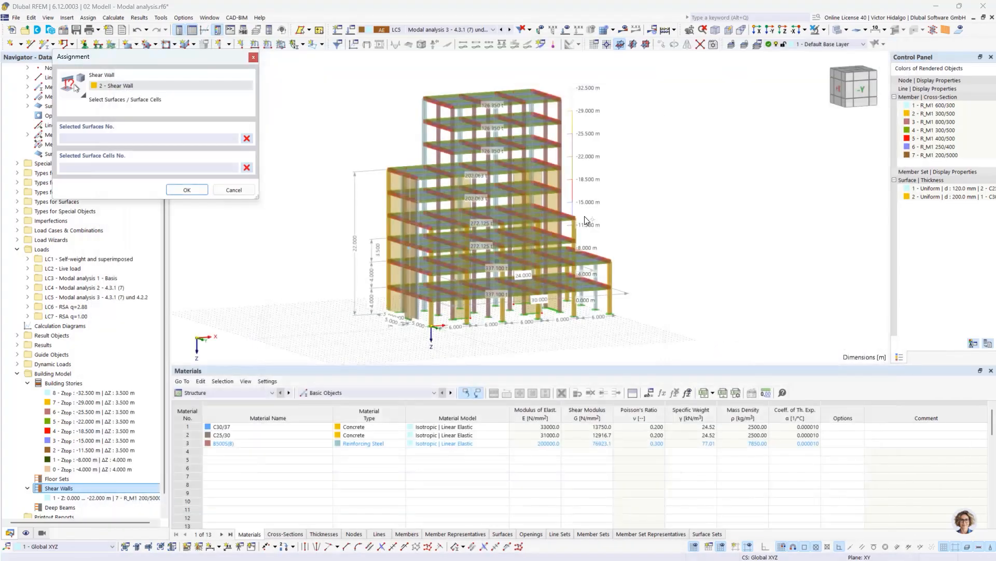
Step: Limit the visible objects to the surfaces with uniform 200.0 mm thickness in C30/37, excluding the 250/400 members
{"action": "left_click", "coordinate": [43, 533]}
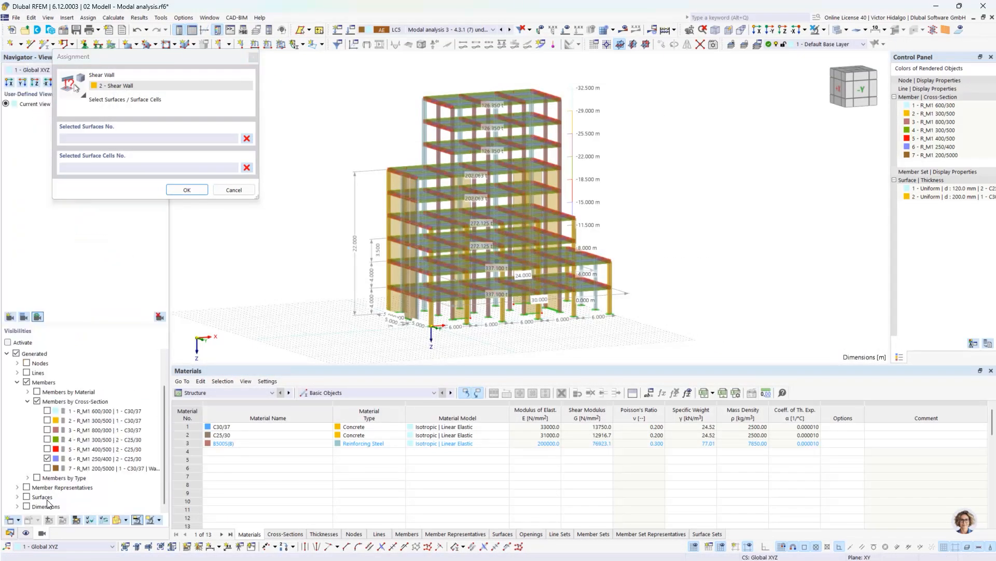
{"action": "left_click", "coordinate": [19, 496]}
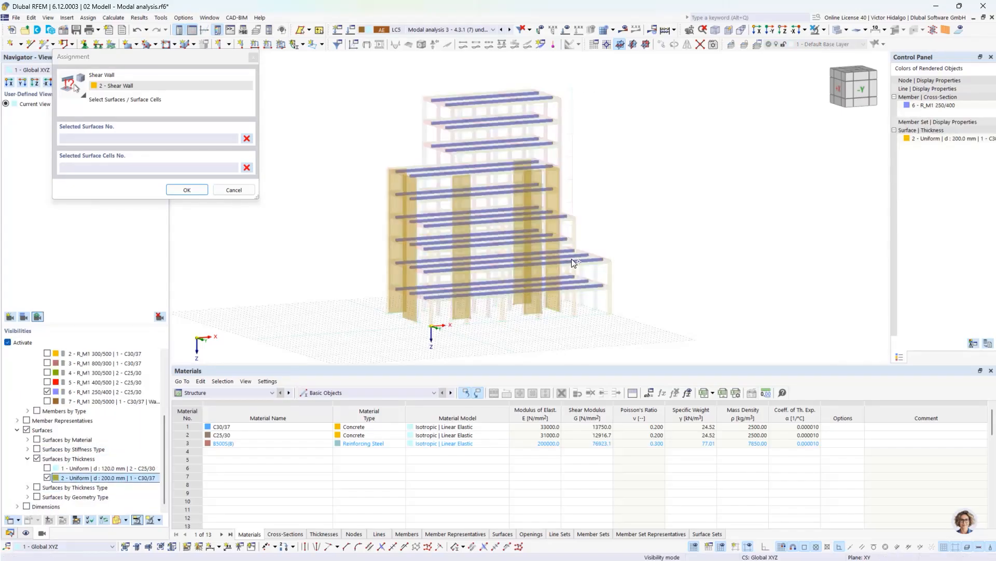
{"action": "middle_click_drag", "start_coordinate": [712, 254], "coordinate": [705, 276], "text": "ctrl"}
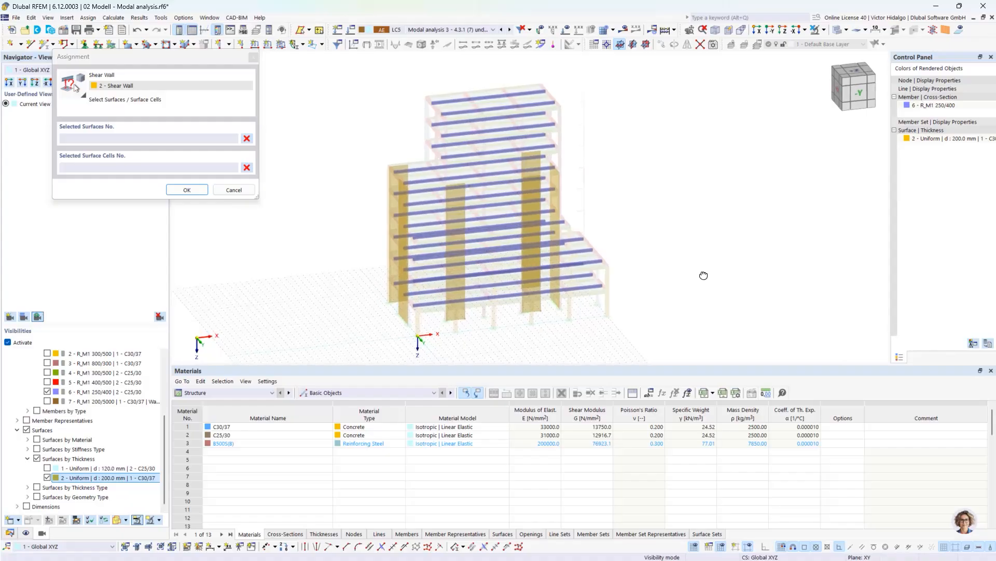
{"action": "left_click", "coordinate": [47, 393]}
{"action": "left_click", "coordinate": [46, 392]}
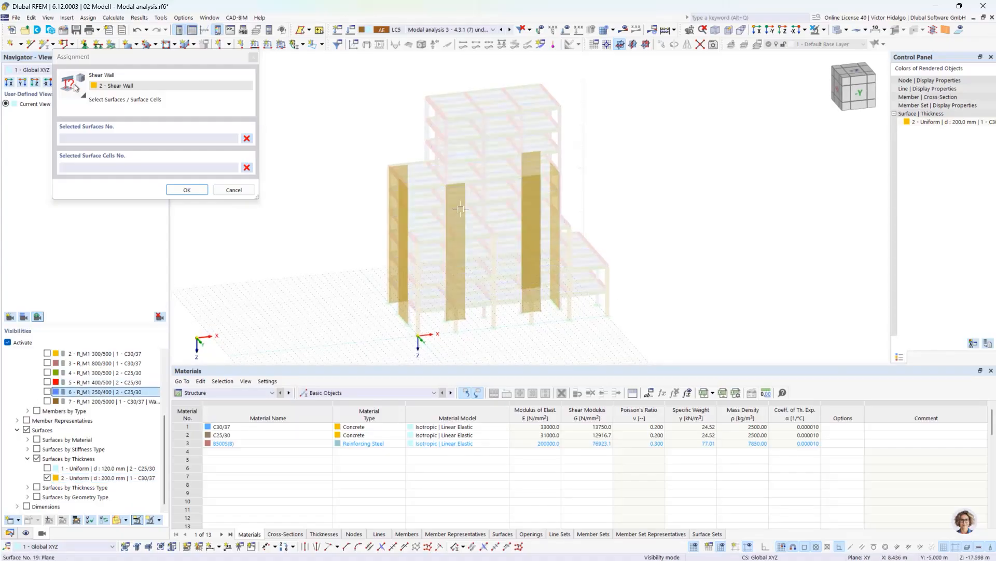
Step: Assign wall surfaces 15-20 to the new shear wall and save its definition, accepting deletion of all results and mesh
{"action": "left_click_drag", "start_coordinate": [439, 173], "coordinate": [484, 337]}
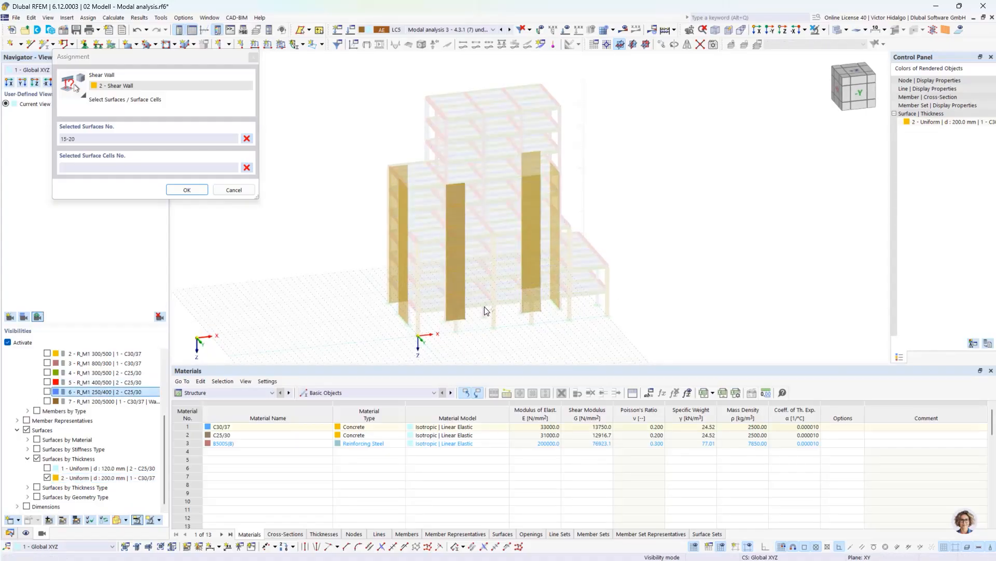
{"action": "left_click", "coordinate": [187, 190]}
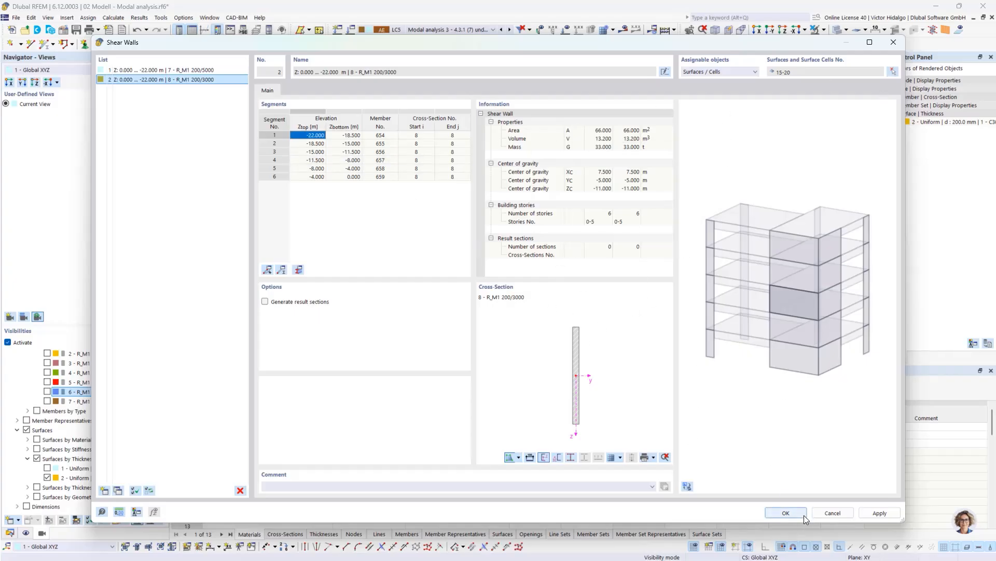
{"action": "left_click", "coordinate": [786, 513]}
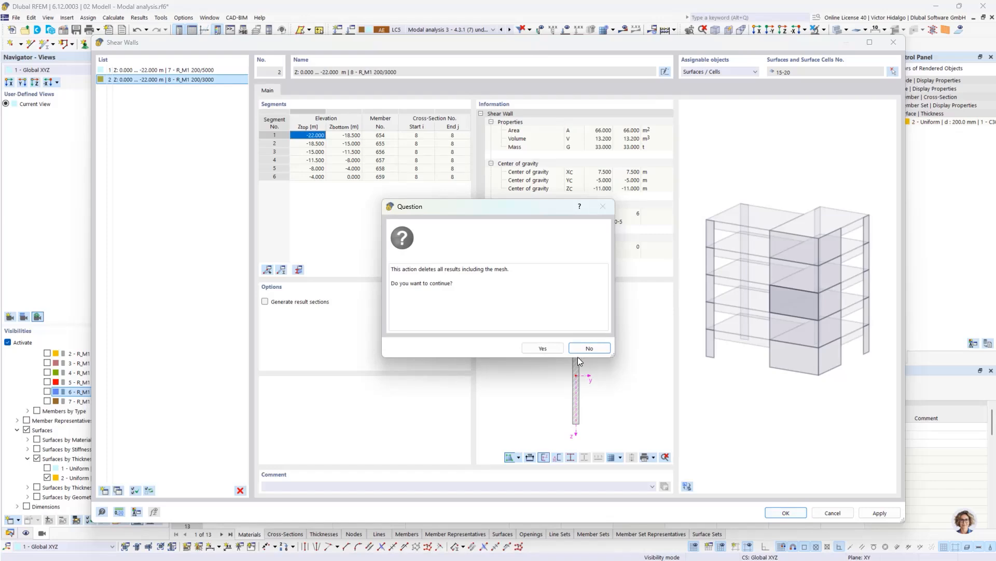
{"action": "left_click", "coordinate": [542, 348]}
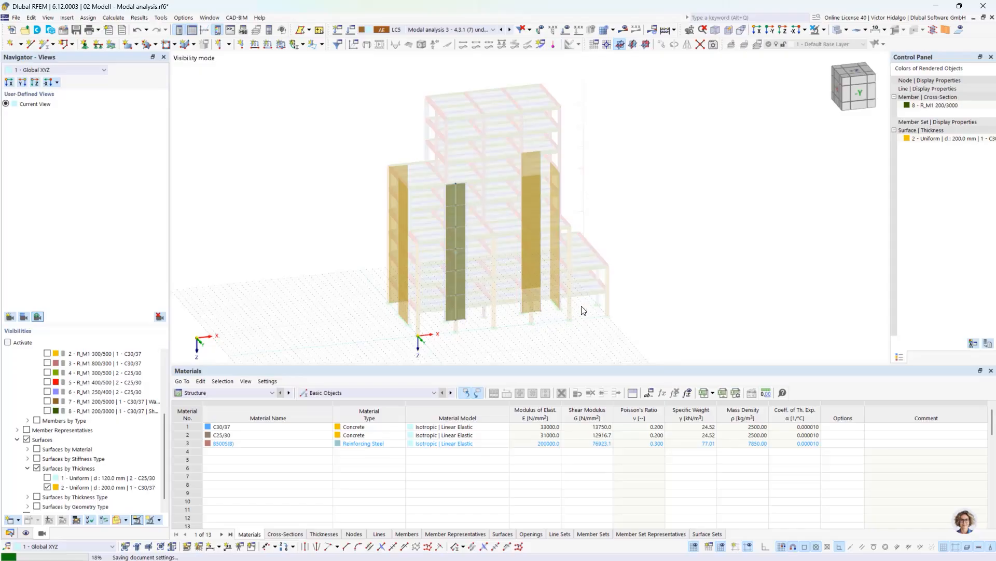
Step: Inspect the new shear wall member up close and close the 02 Modell - Modal analysis model without saving
{"action": "scroll", "coordinate": [475, 308], "scroll_direction": "up", "scroll_amount": 5}
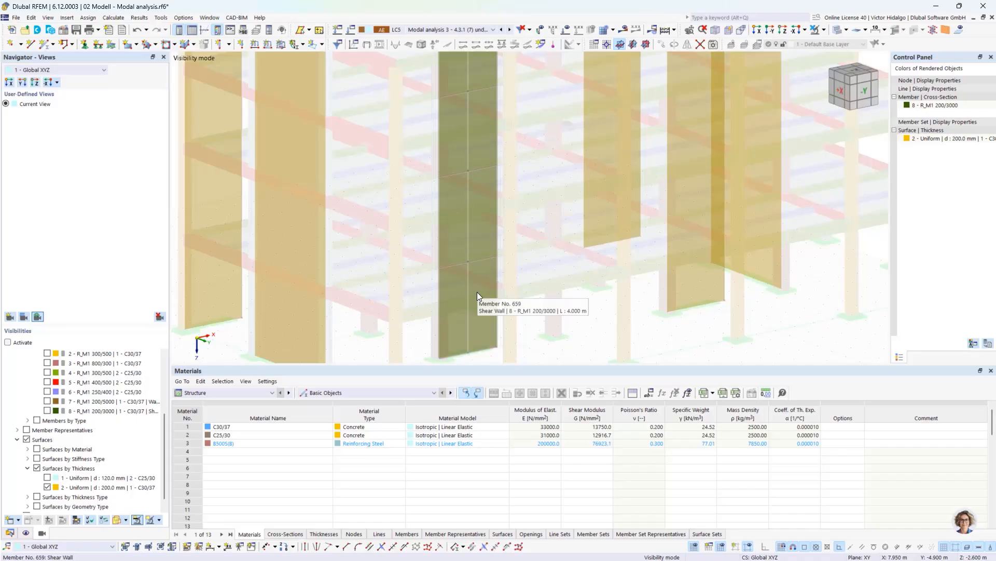
{"action": "scroll", "coordinate": [491, 167], "scroll_direction": "down", "scroll_amount": 3}
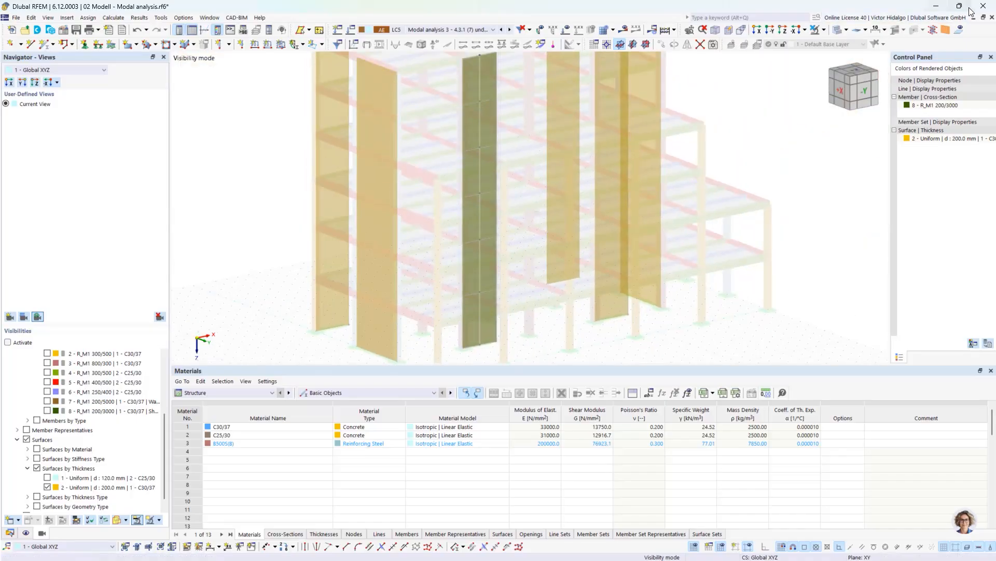
{"action": "left_click", "coordinate": [991, 17]}
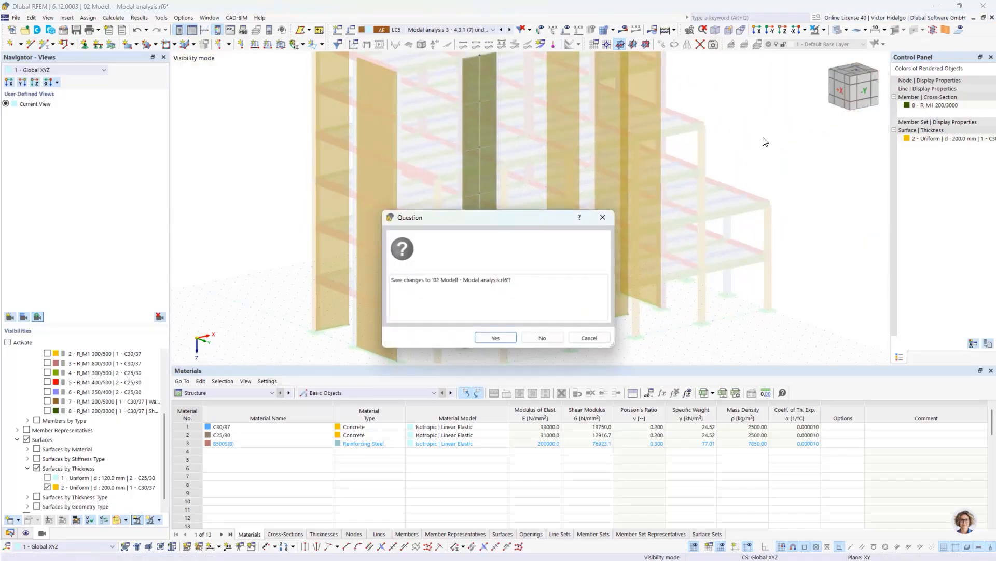
{"action": "left_click", "coordinate": [542, 339]}
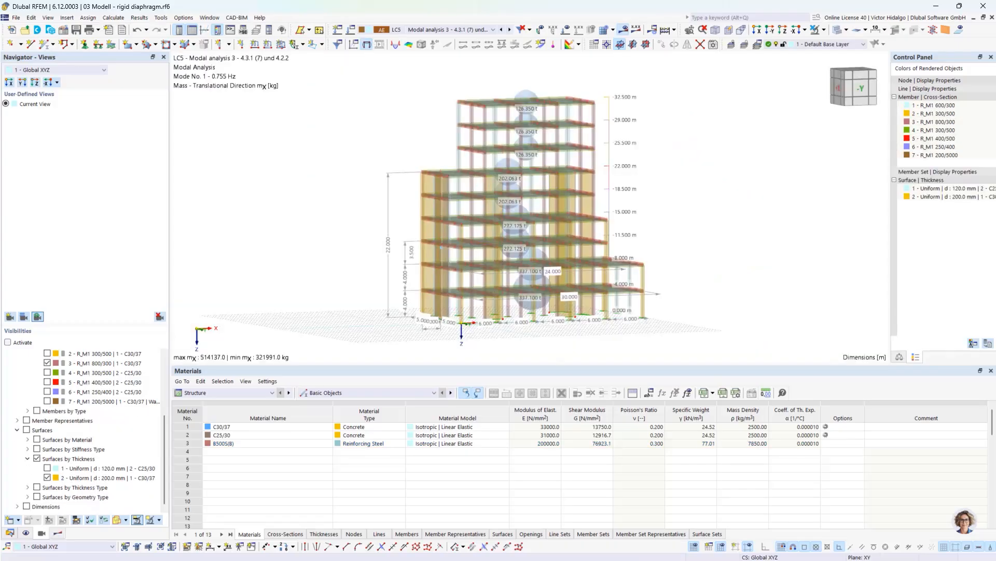
{"action": "key", "text": "alt+Tab"}
{"action": "left_click", "coordinate": [458, 361]}
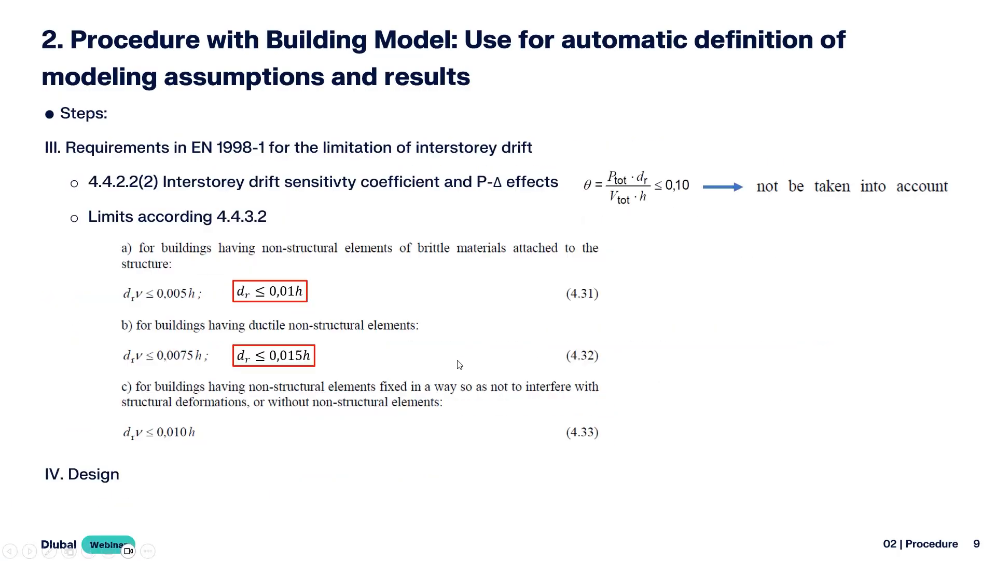
{"action": "key", "text": "Left"}
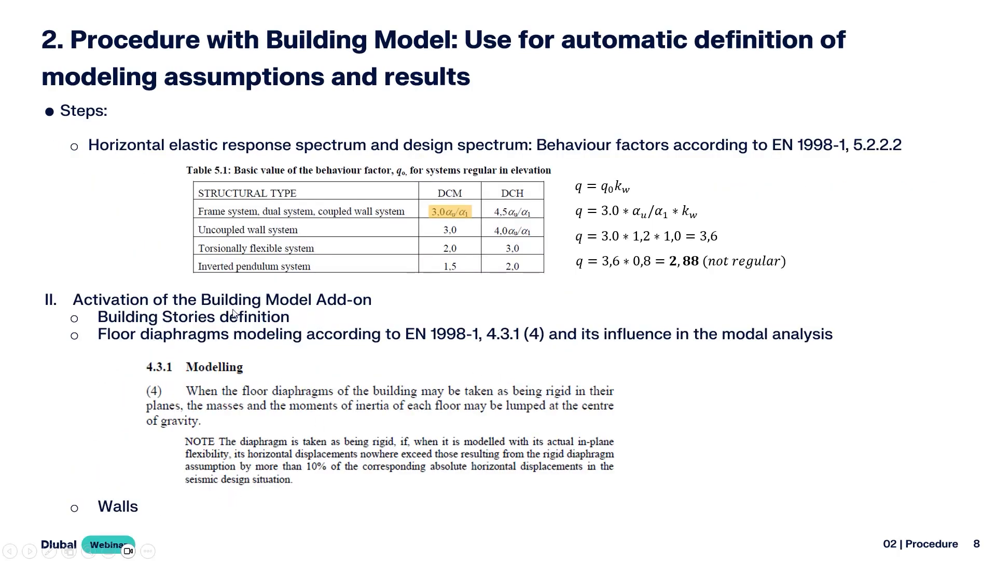
{"action": "left_click", "coordinate": [322, 327]}
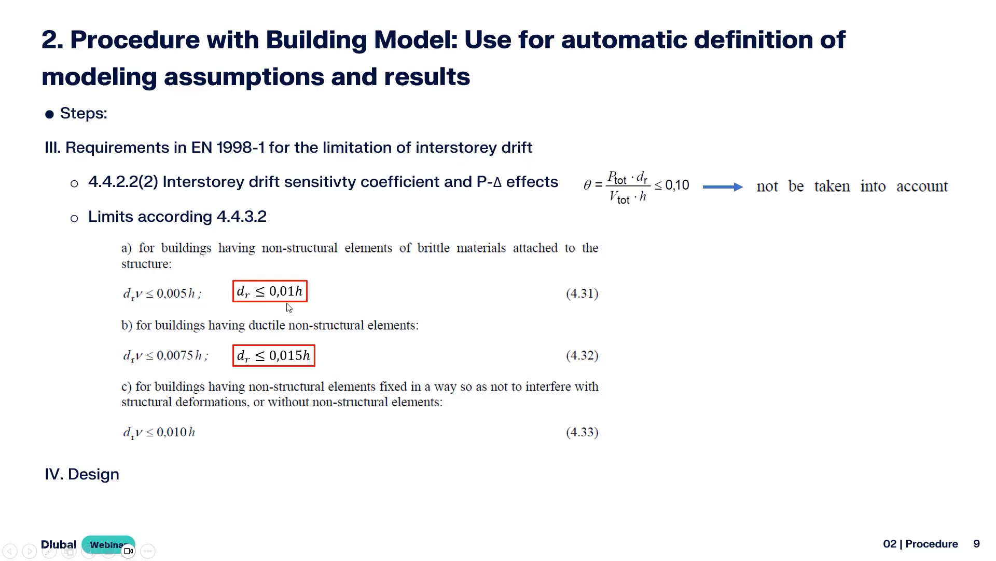
{"action": "left_click", "coordinate": [305, 298]}
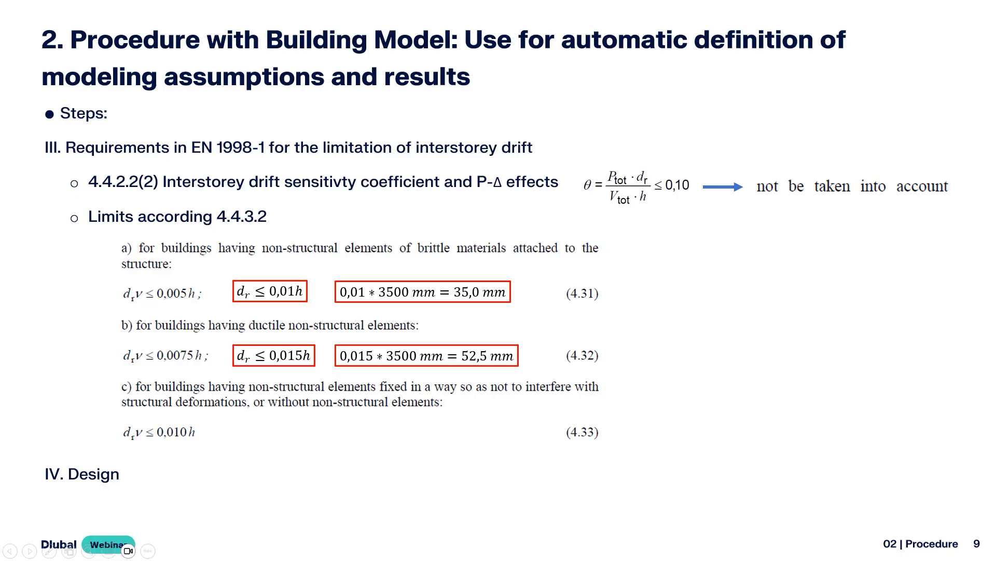
{"action": "key", "text": "alt+Tab"}
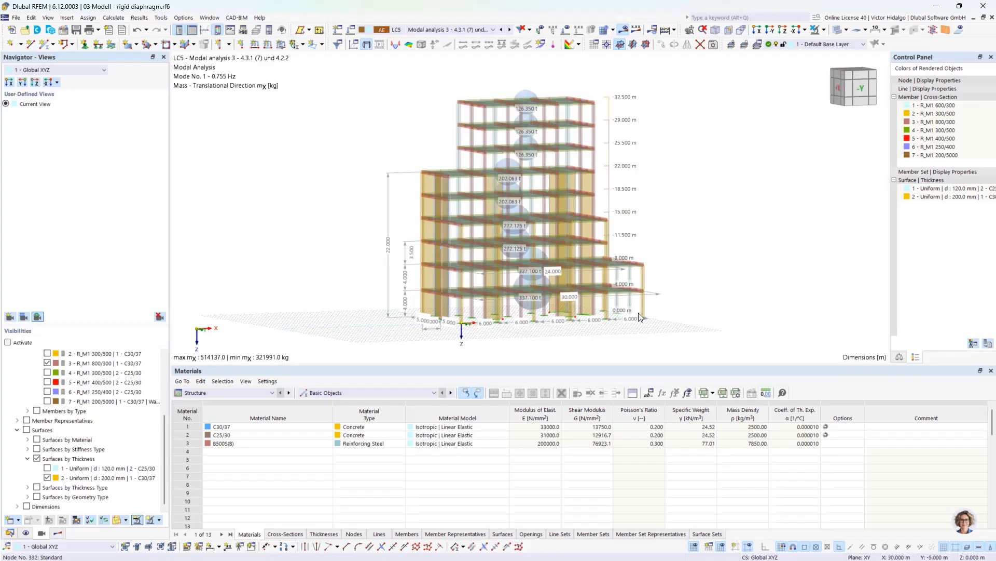
Step: Display the results of LC7 - RSA q=1.00 in the rigid diaphragm model and review its response spectrum assignment without changes
{"action": "middle_click_drag", "start_coordinate": [706, 294], "coordinate": [689, 294]}
{"action": "left_click", "coordinate": [461, 30]}
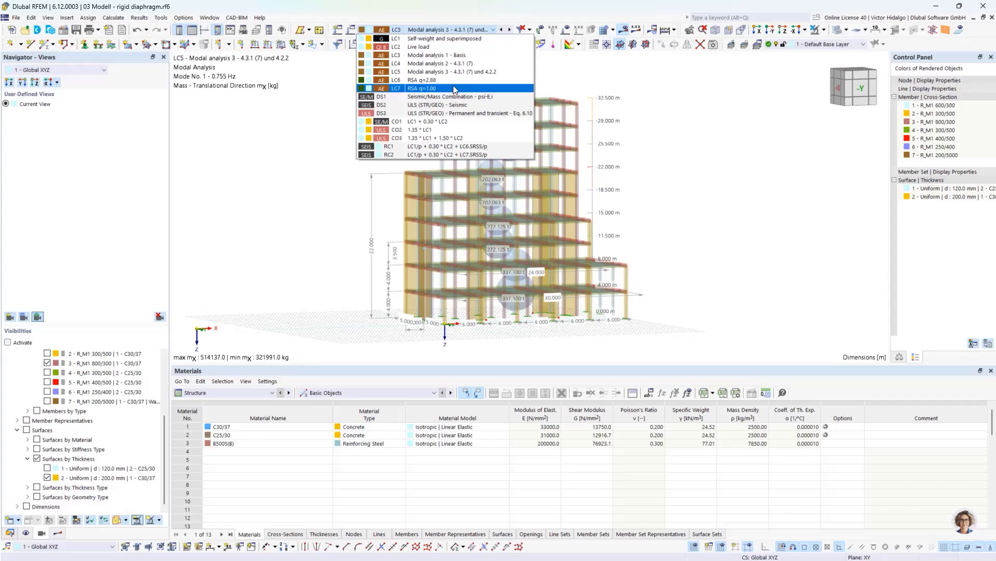
{"action": "left_click", "coordinate": [427, 89]}
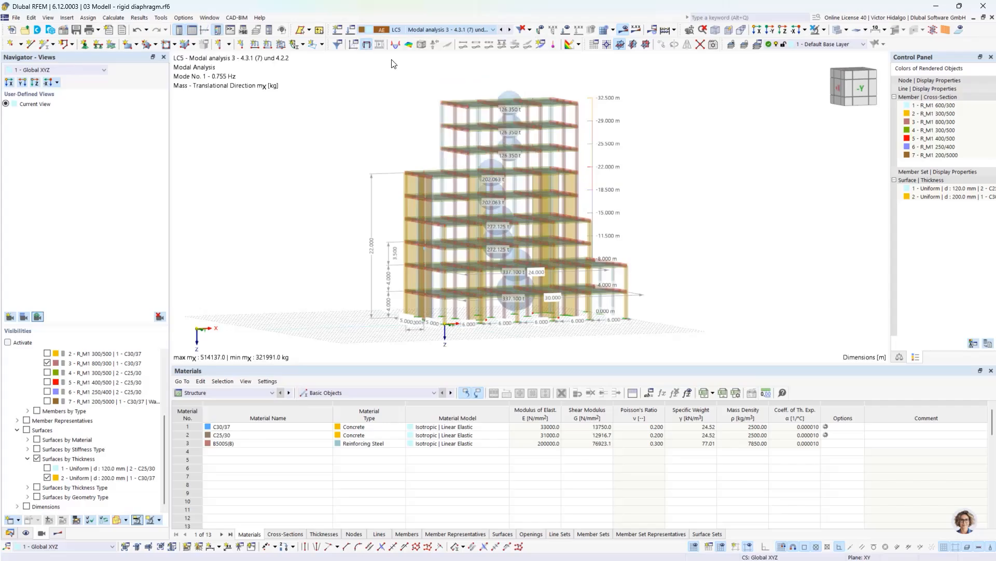
{"action": "left_click", "coordinate": [351, 30]}
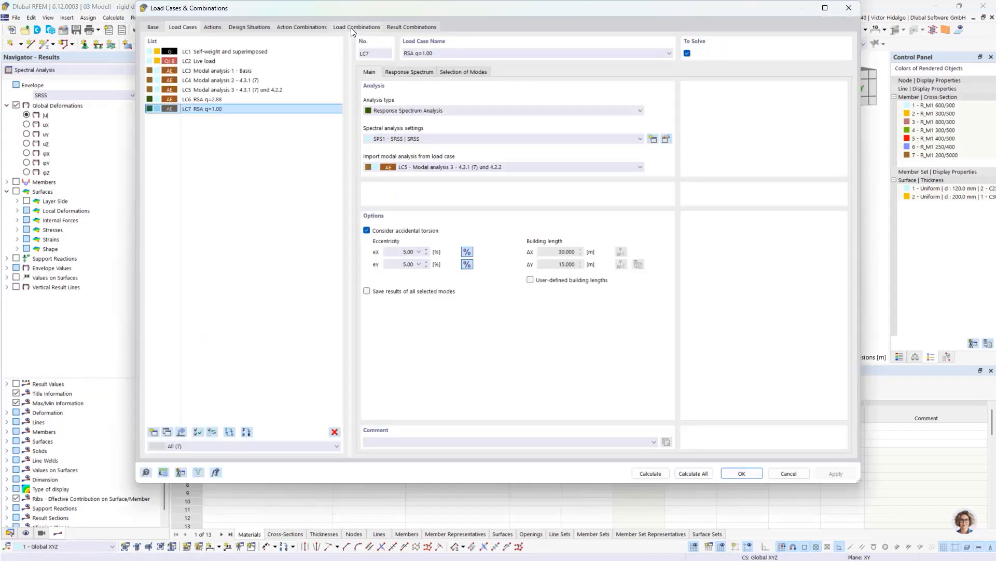
{"action": "left_click", "coordinate": [419, 72]}
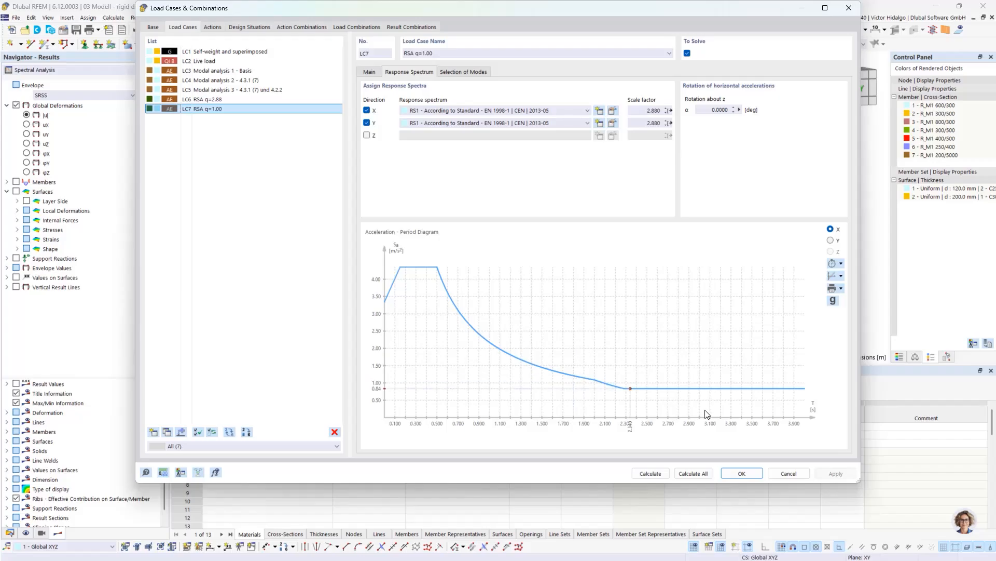
{"action": "left_click", "coordinate": [788, 473]}
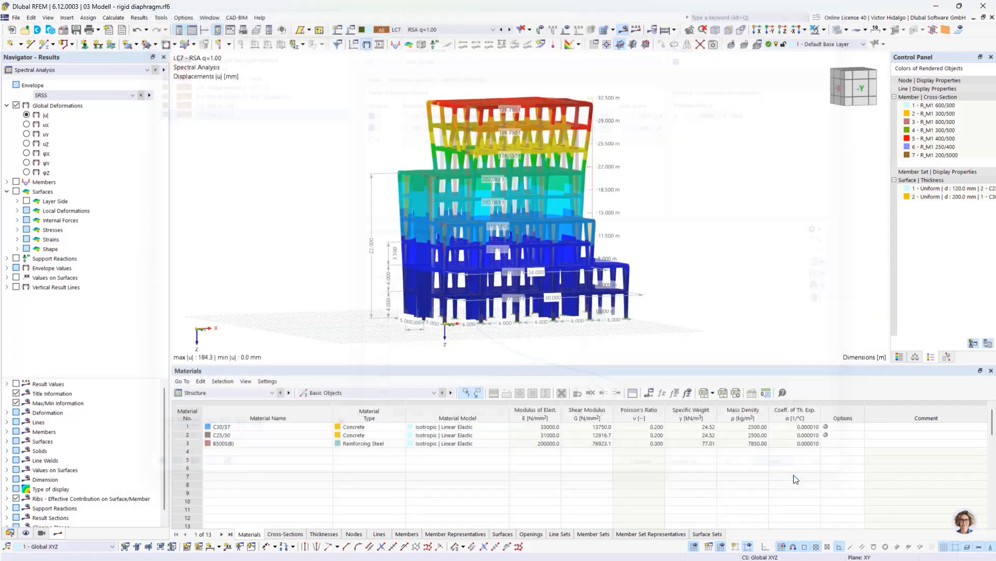
{"action": "left_click", "coordinate": [490, 32]}
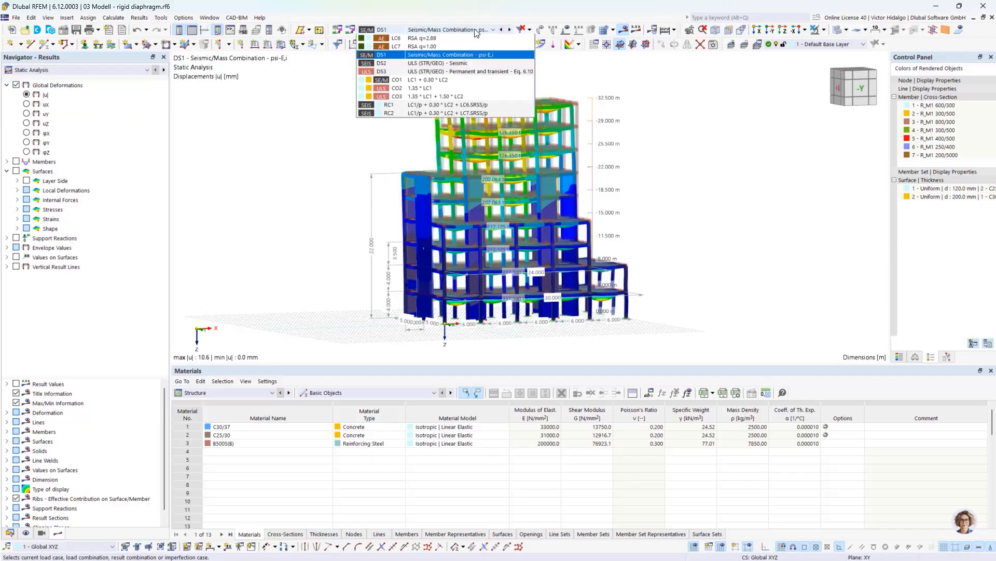
{"action": "left_click", "coordinate": [456, 88]}
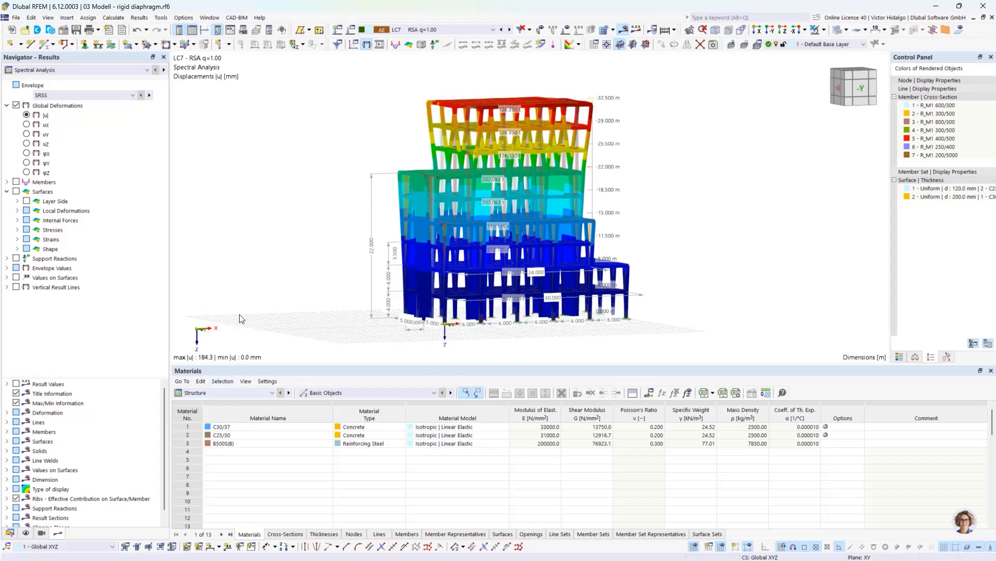
Step: Show the spectral analysis table results by stories for LC6 - RSA q=2.88, reviewing centers of mass and rigidity and the story actions
{"action": "left_click", "coordinate": [232, 391]}
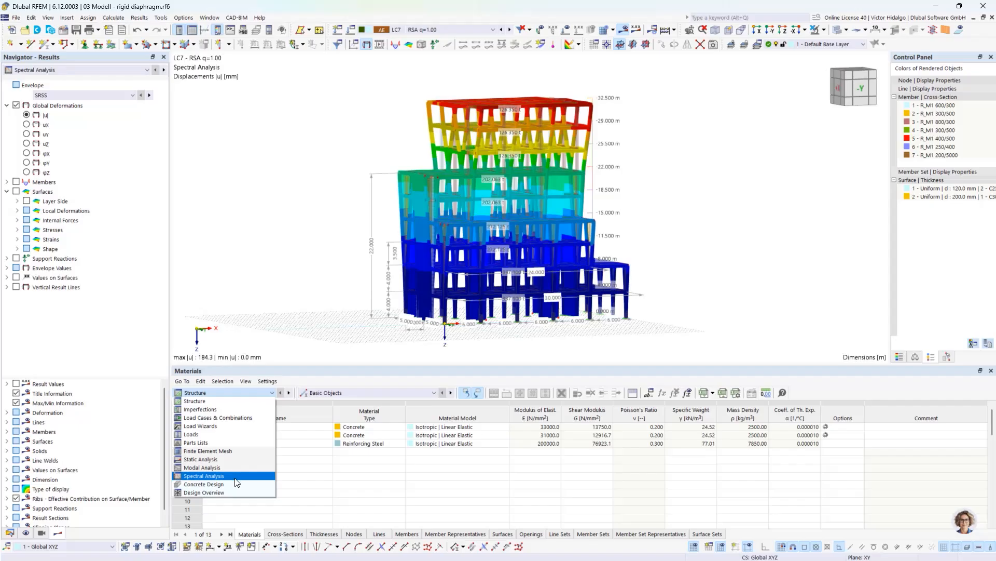
{"action": "key", "text": "Escape"}
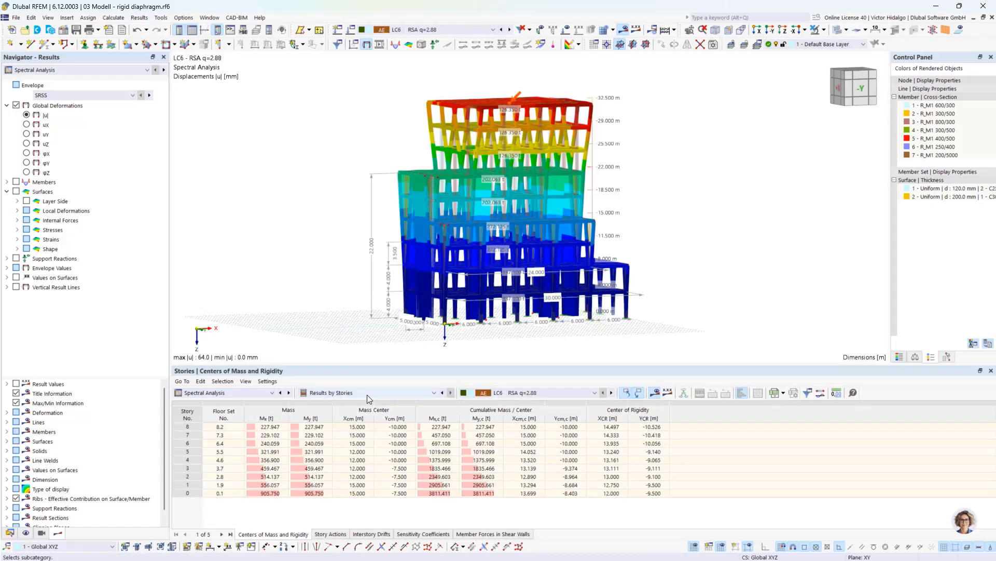
{"action": "left_click", "coordinate": [369, 395]}
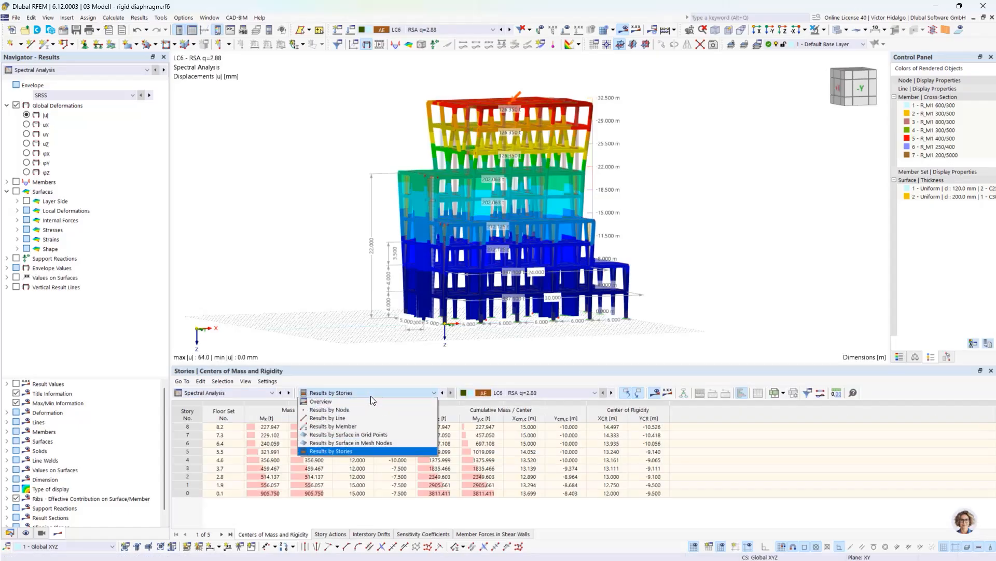
{"action": "left_click", "coordinate": [363, 451]}
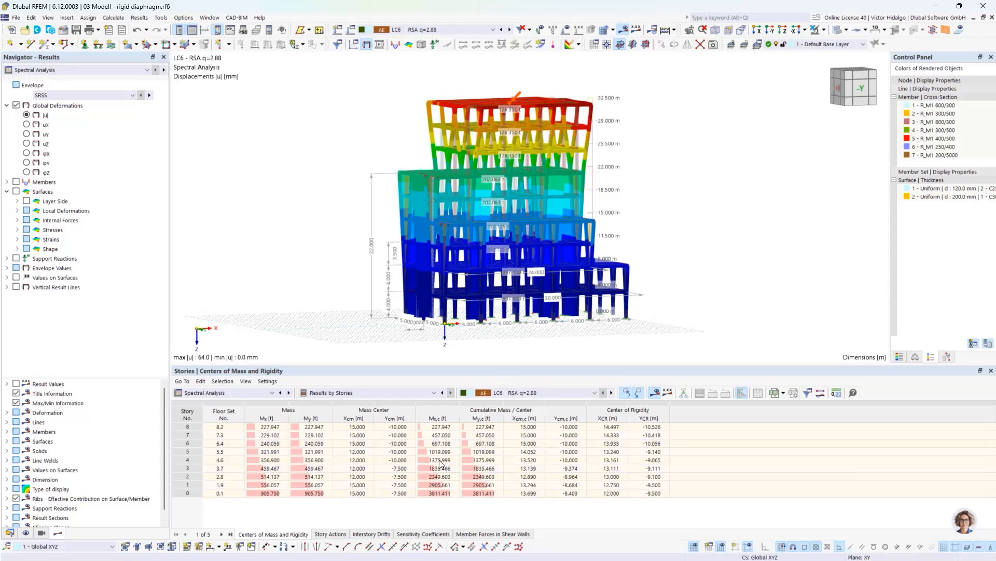
{"action": "left_click", "coordinate": [331, 534]}
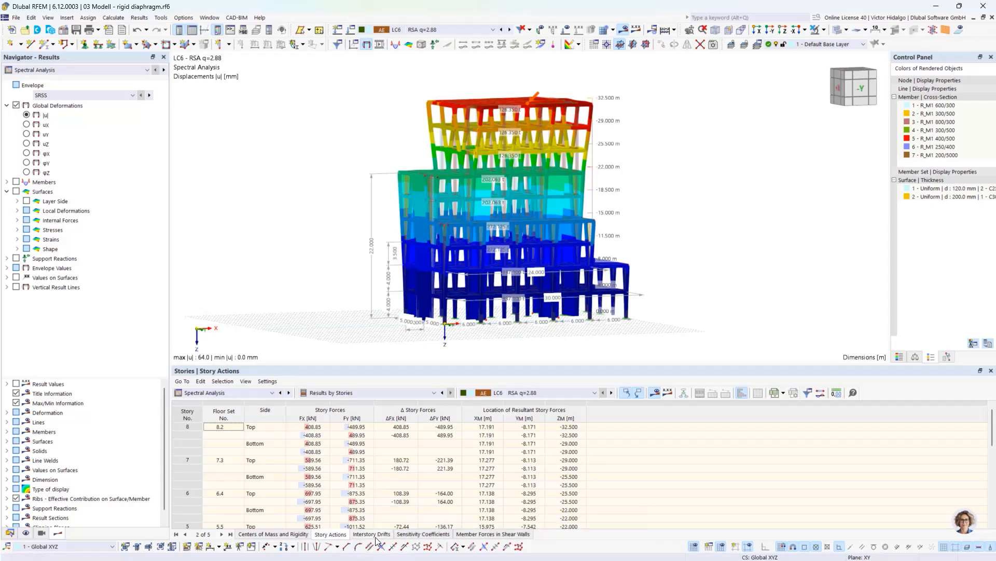
Step: Review the LC6 sensitivity coefficients by stories in an enlarged table, comparing the X-direction coefficients with the EN 1998-1 requirement slide in PowerPoint
{"action": "left_click", "coordinate": [422, 535]}
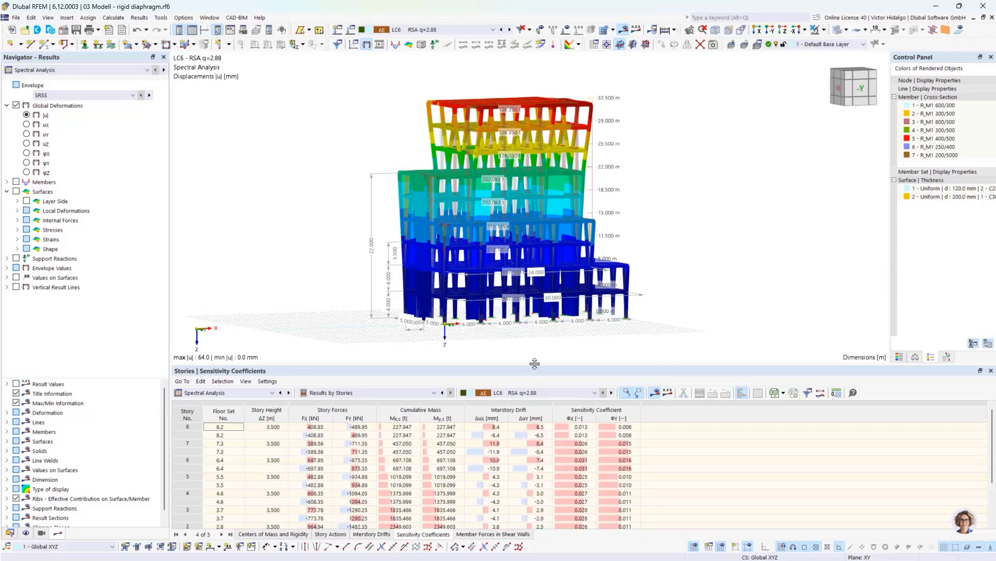
{"action": "left_click_drag", "start_coordinate": [536, 366], "coordinate": [530, 308]}
{"action": "left_click", "coordinate": [585, 359]}
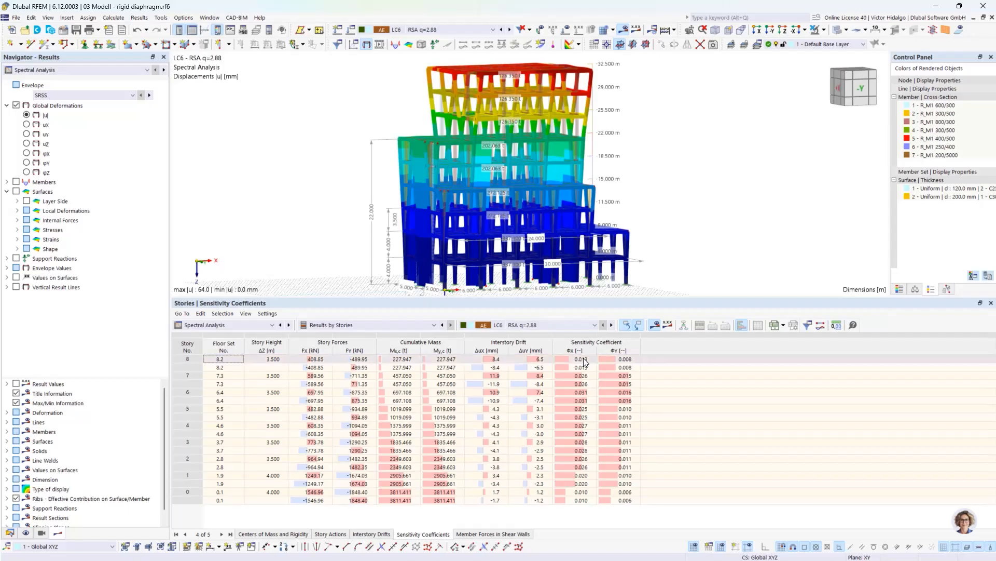
{"action": "left_click", "coordinate": [584, 499], "text": "shift"}
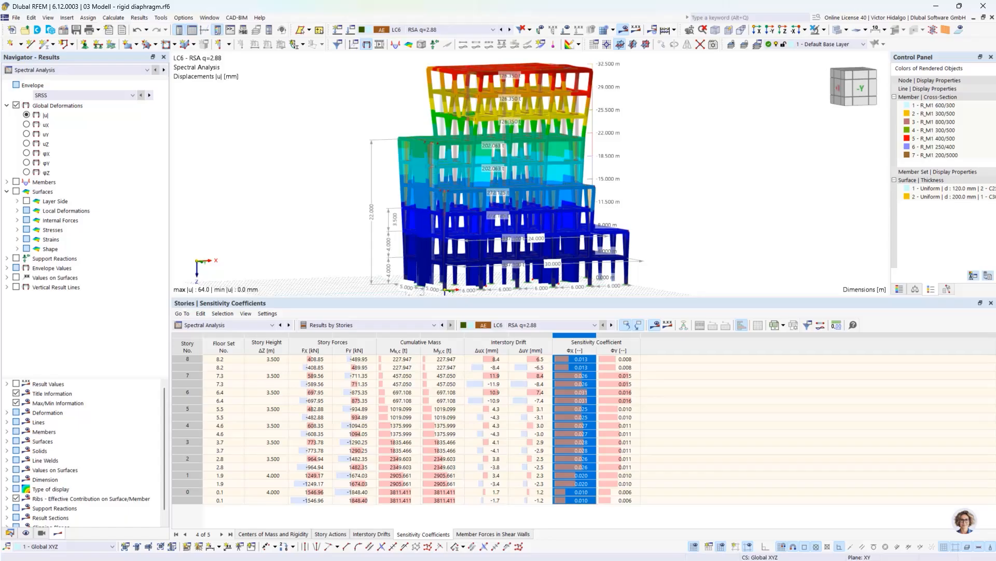
{"action": "key", "text": "alt+Tab"}
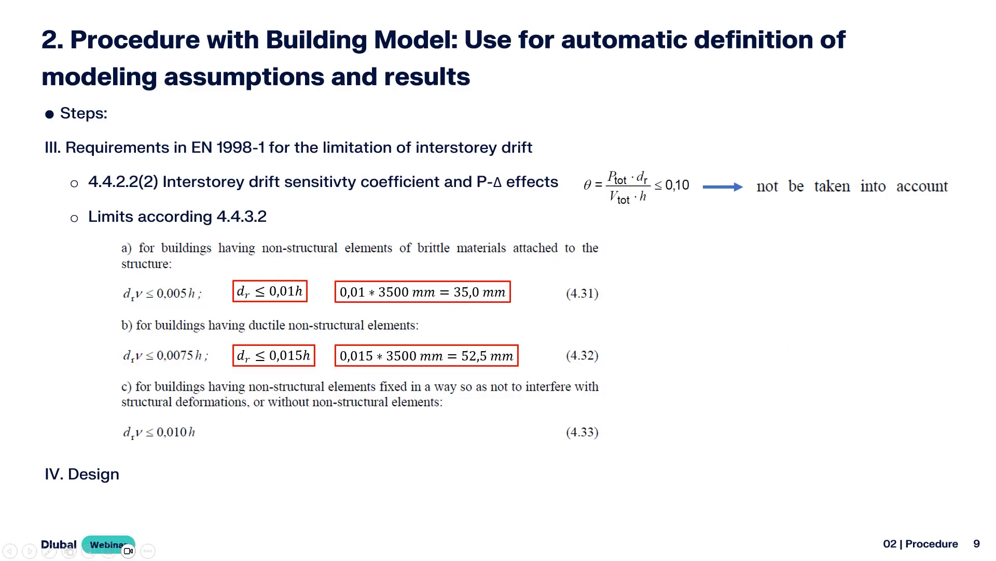
{"action": "key", "text": "alt+Tab"}
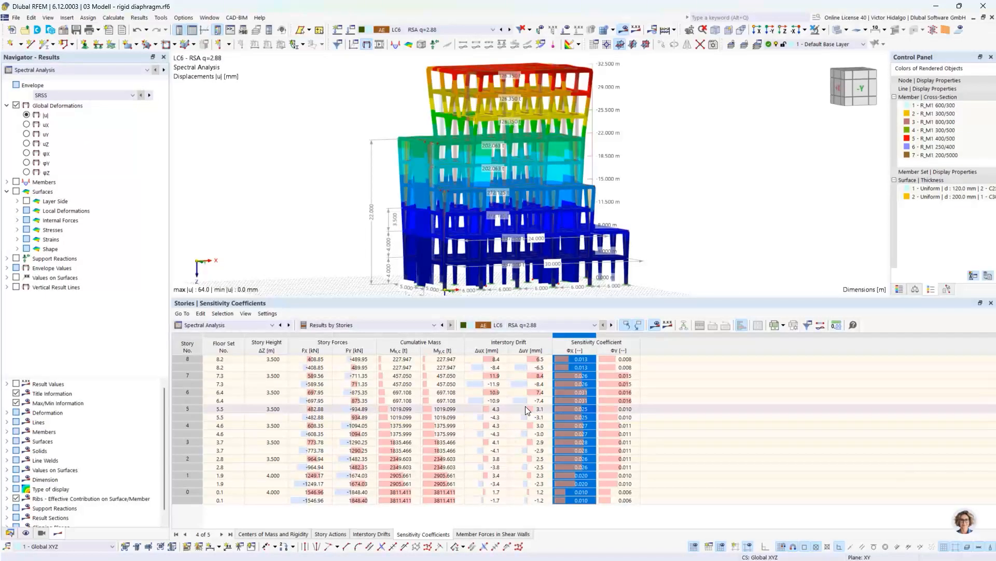
Step: Show the interstory drifts by stories for LC6 - RSA q=2.88, and switch the table to LC7 - RSA q=1.00
{"action": "left_click", "coordinate": [373, 534]}
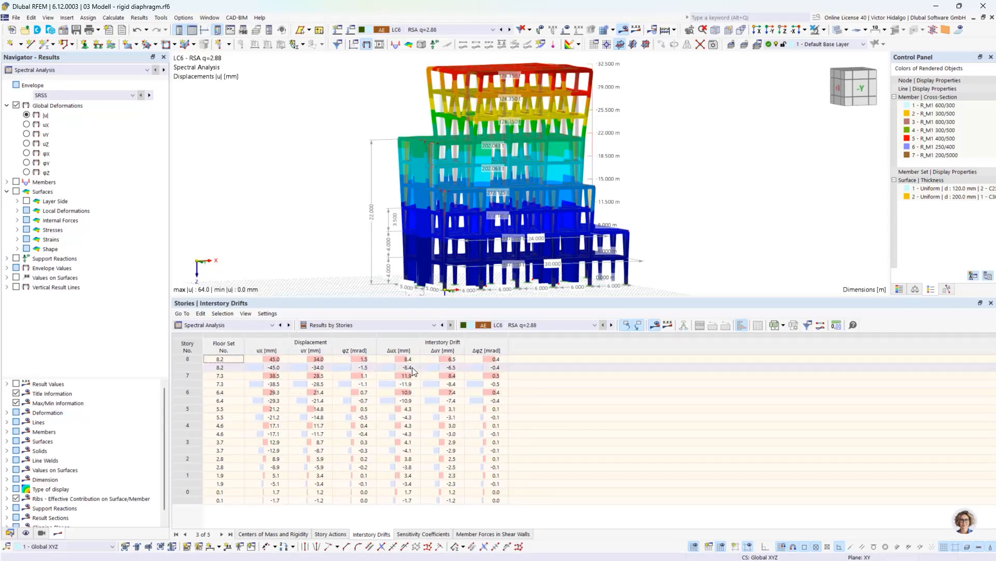
{"action": "left_click", "coordinate": [535, 325]}
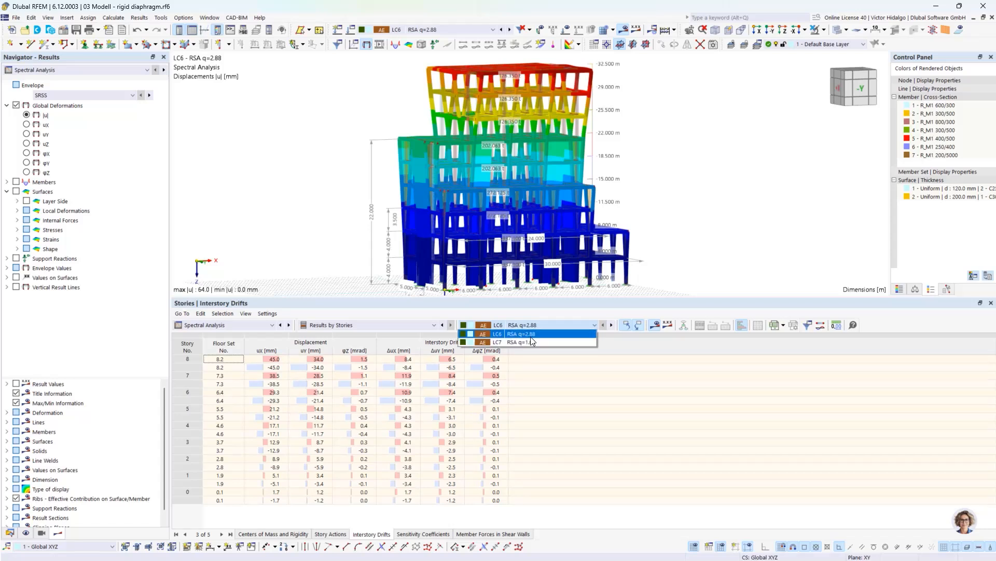
{"action": "left_click", "coordinate": [542, 334]}
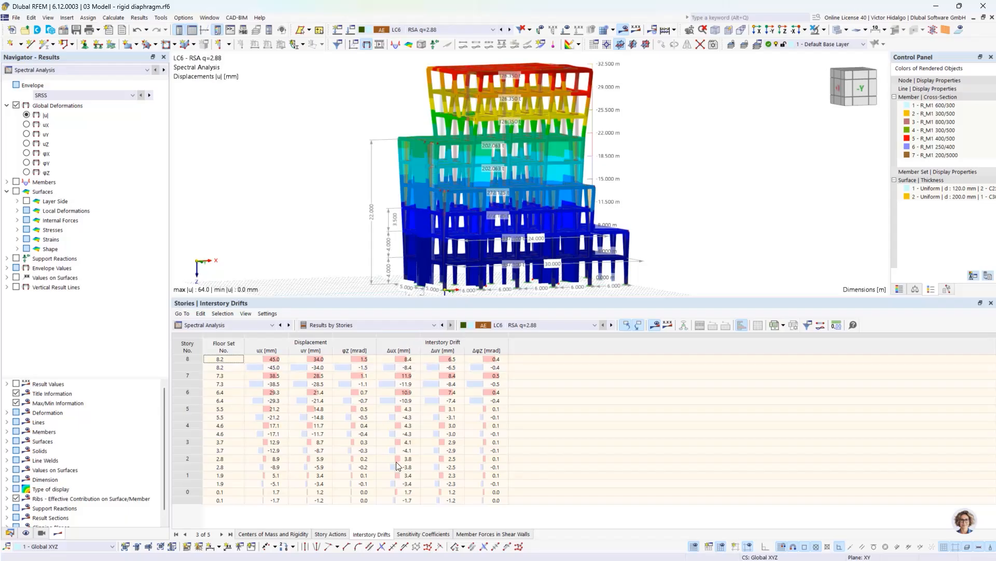
{"action": "left_click", "coordinate": [542, 327]}
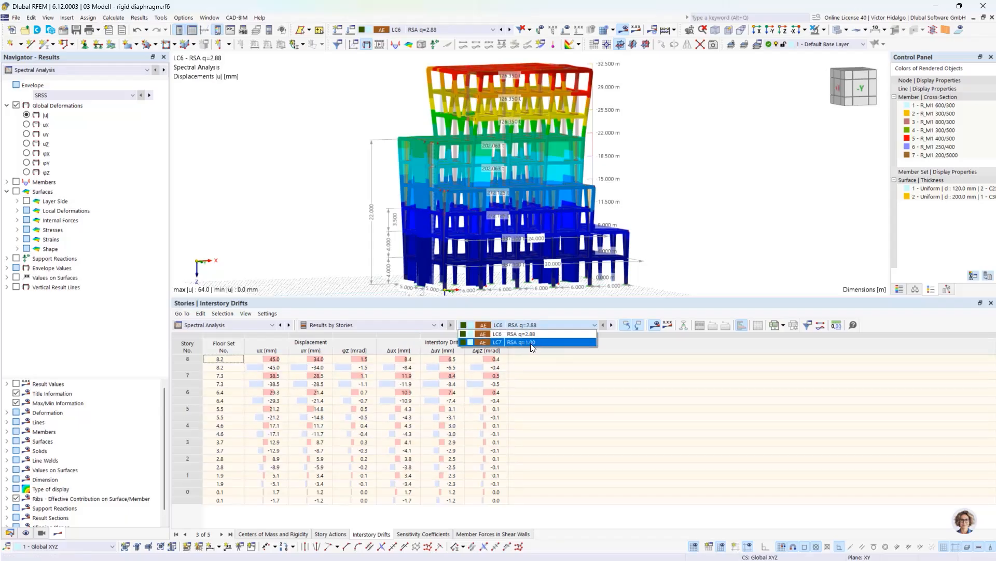
{"action": "left_click", "coordinate": [530, 342]}
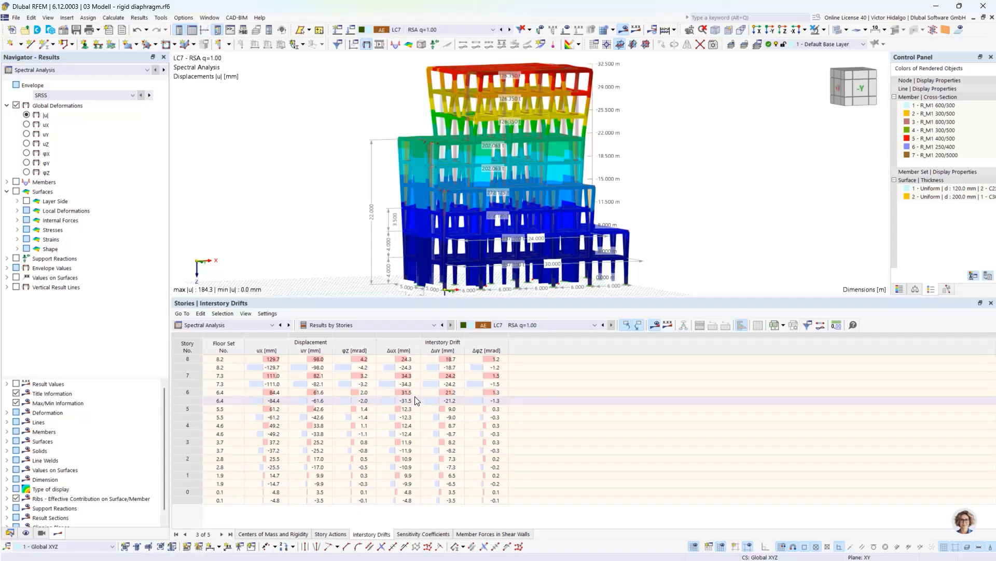
Step: Highlight the story 7 rows in the interstory drift table and single out the X-direction drift
{"action": "left_click", "coordinate": [186, 382]}
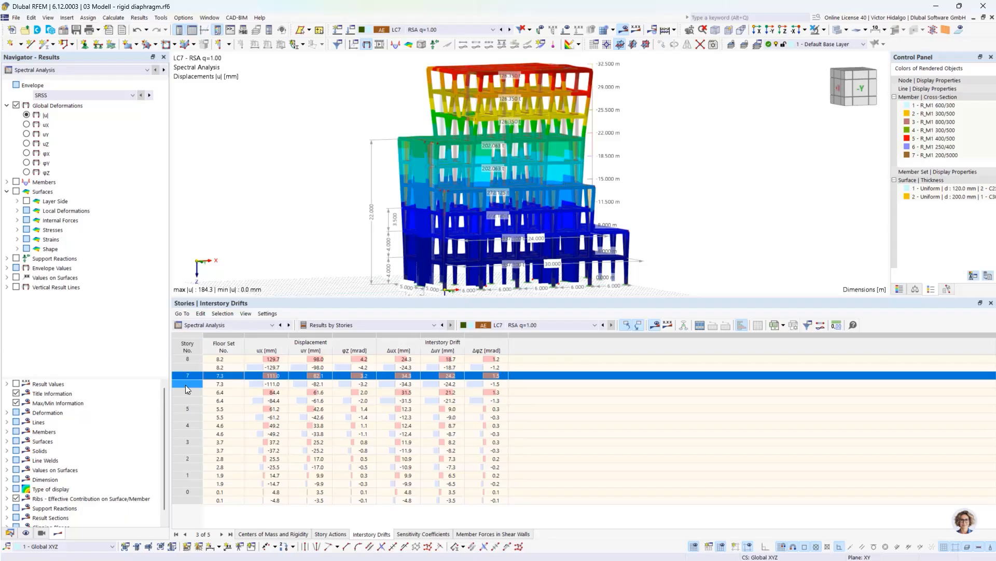
{"action": "left_click", "coordinate": [186, 384], "text": "shift"}
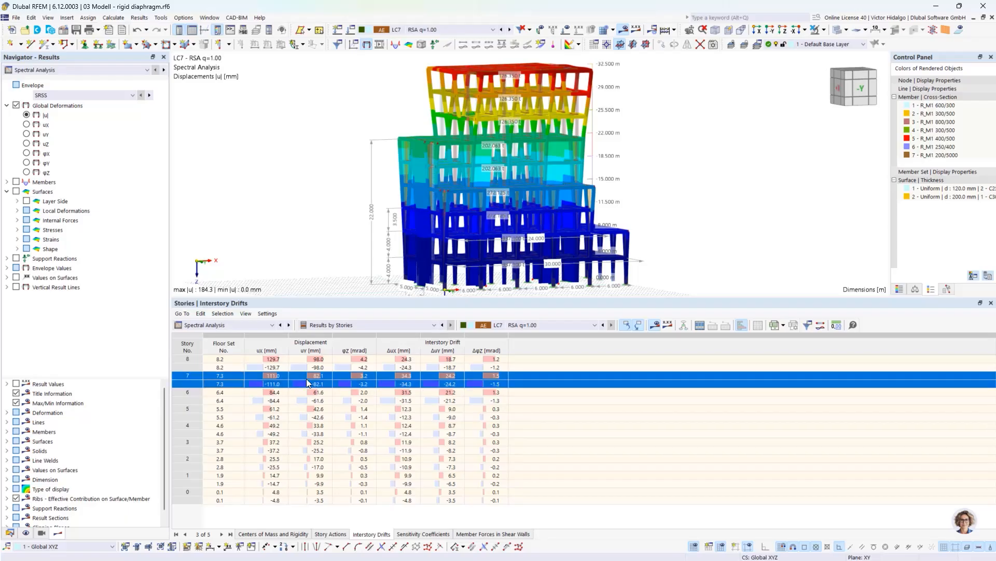
{"action": "left_click", "coordinate": [410, 376]}
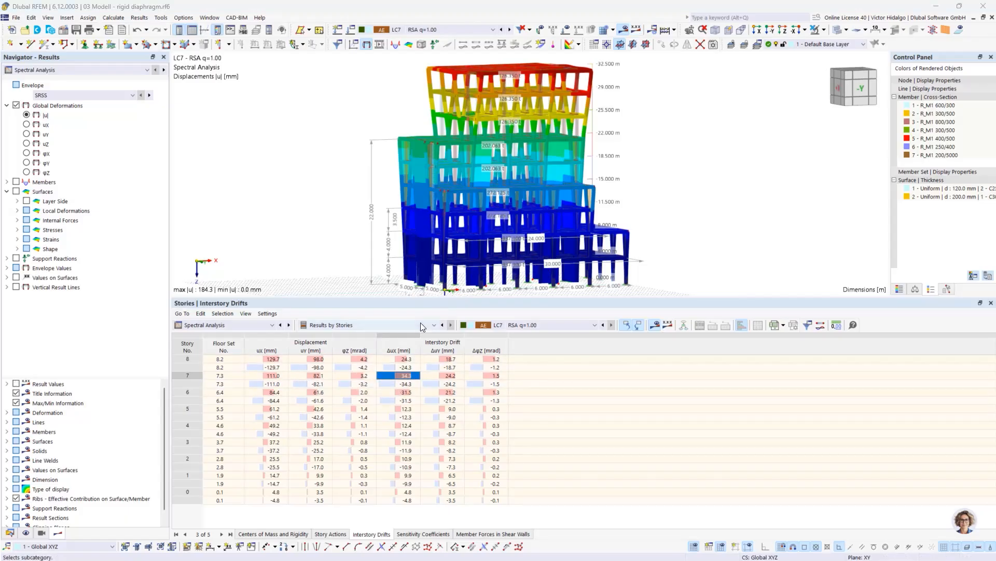
Step: Shrink the results table, hide the results on the model, and consult the EN 1998-1 interstorey drift limits slide in PowerPoint
{"action": "left_click_drag", "start_coordinate": [433, 299], "coordinate": [433, 328]}
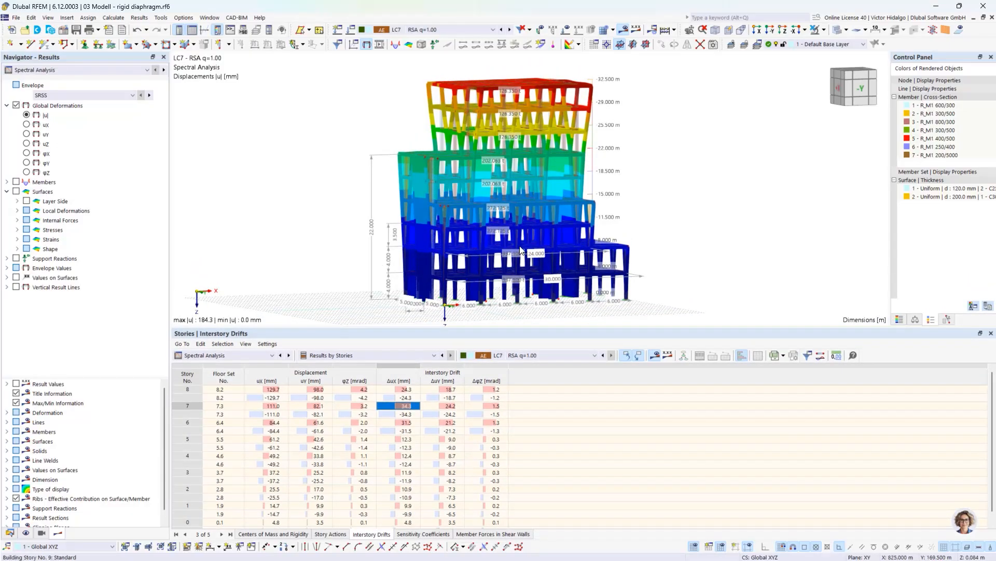
{"action": "left_click", "coordinate": [622, 30]}
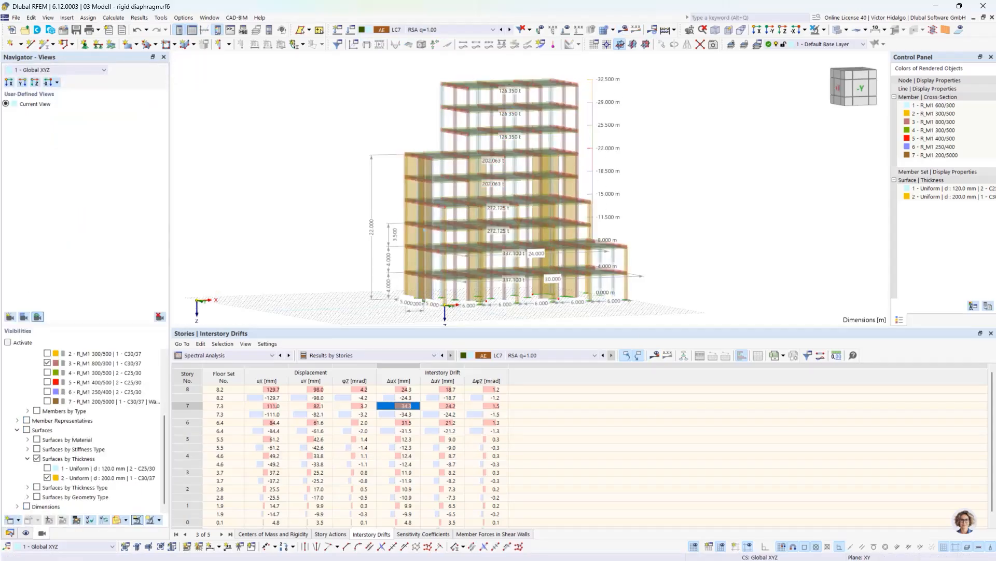
{"action": "key", "text": "alt+Tab"}
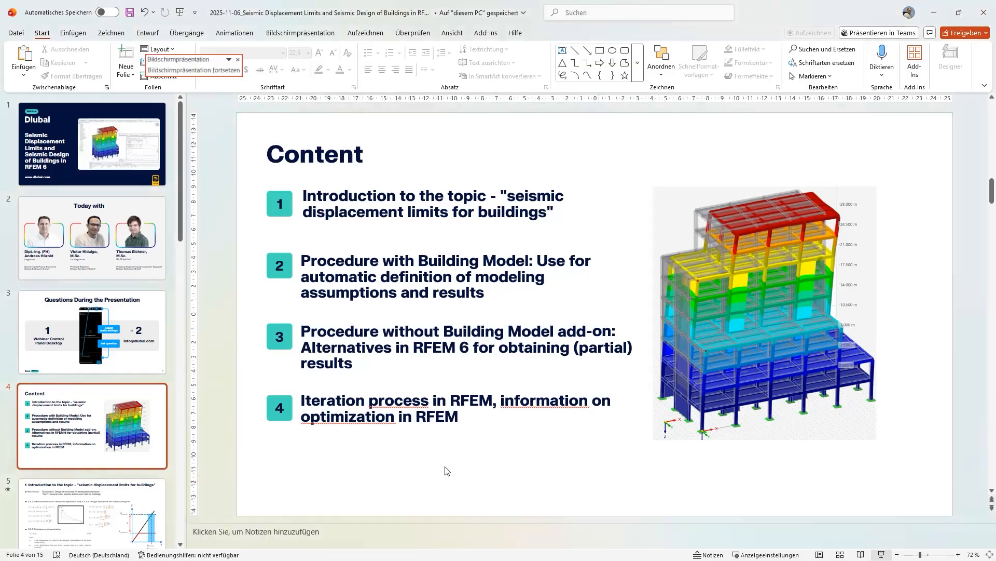
{"action": "key", "text": "alt+Tab"}
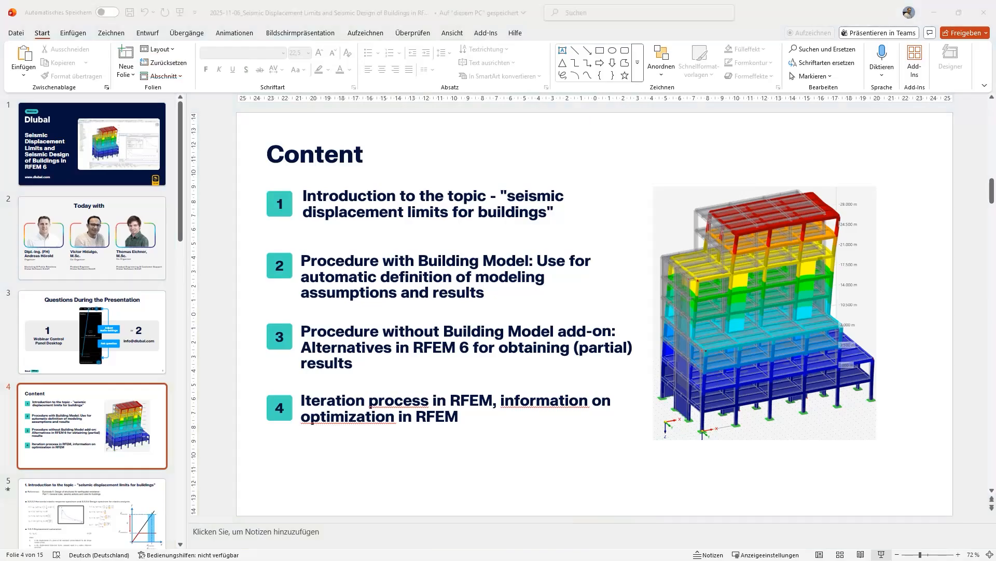
{"action": "key", "text": "alt+Tab"}
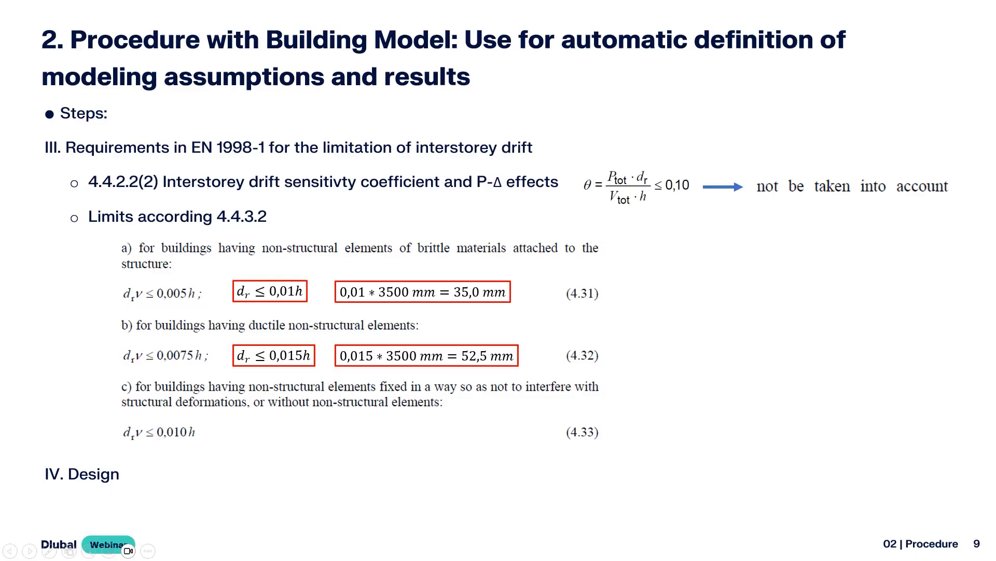
{"action": "key", "text": "alt+Tab"}
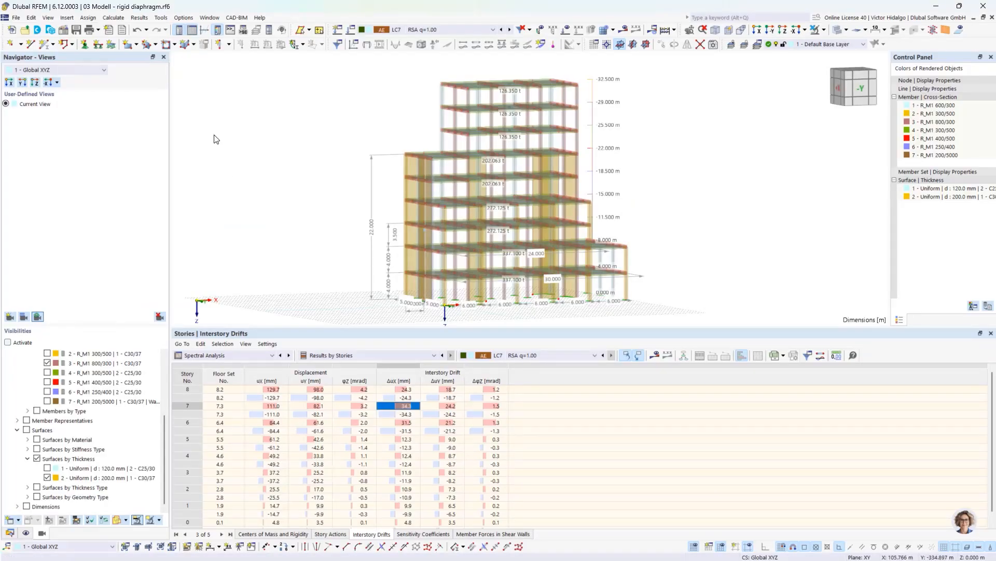
Step: Review the add-ons activated in the model's base data, including Concrete Design, without making changes
{"action": "left_click", "coordinate": [64, 33]}
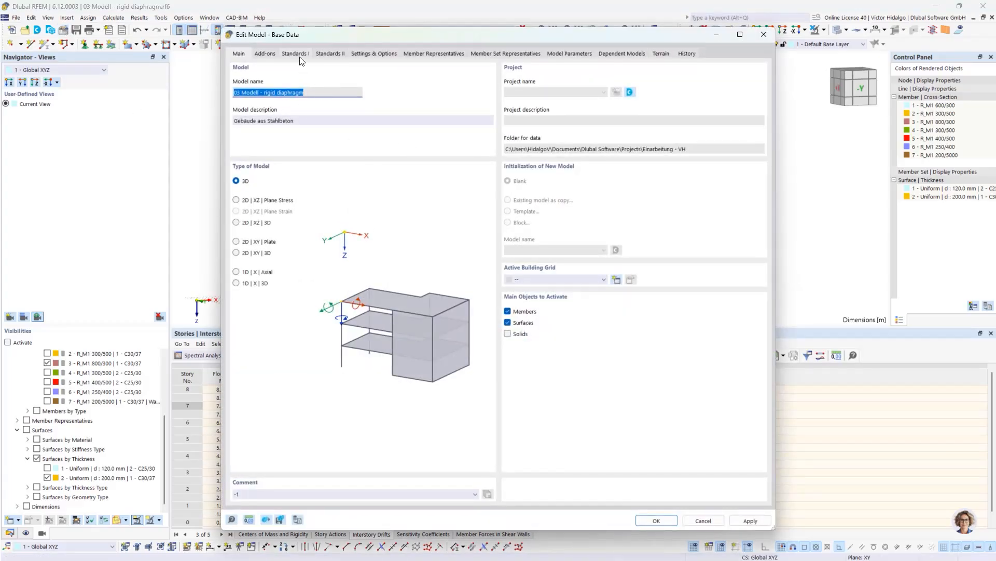
{"action": "left_click", "coordinate": [269, 54]}
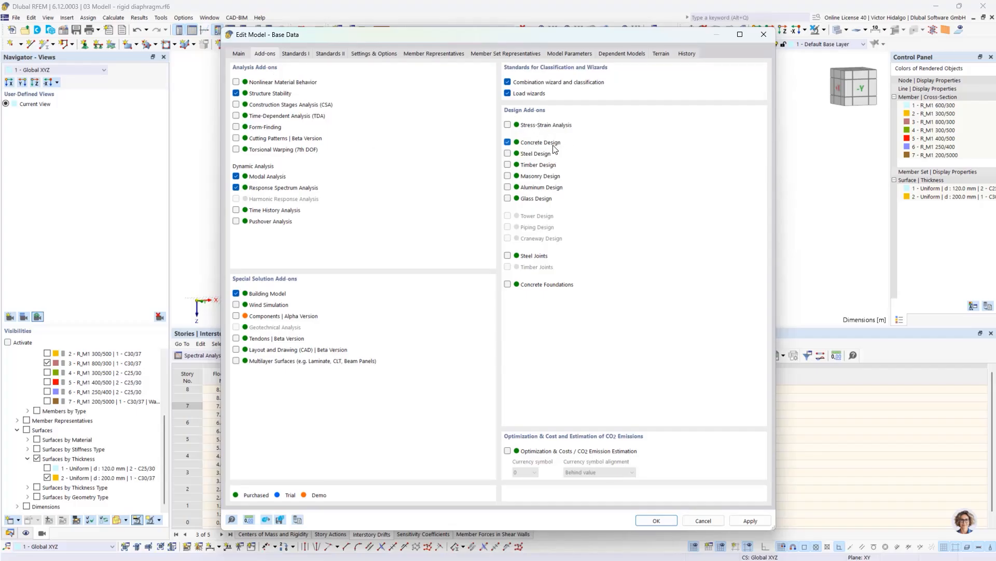
{"action": "left_click", "coordinate": [711, 516]}
{"action": "left_click", "coordinate": [703, 520]}
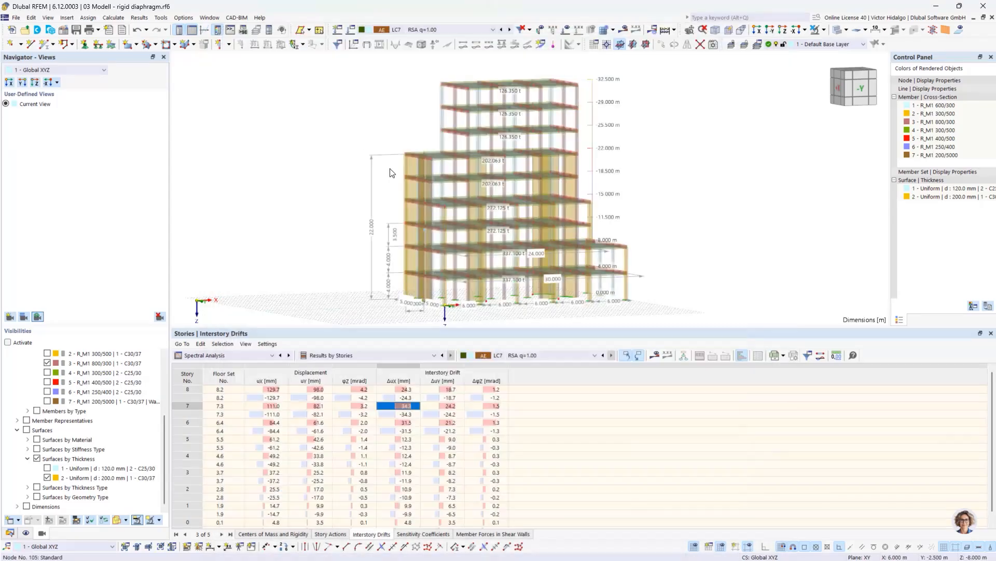
Step: Compare the DS2 seismic and DS3 permanent and transient design situations, keeping Result combinations as the combination wizard for DS2
{"action": "left_click", "coordinate": [350, 32]}
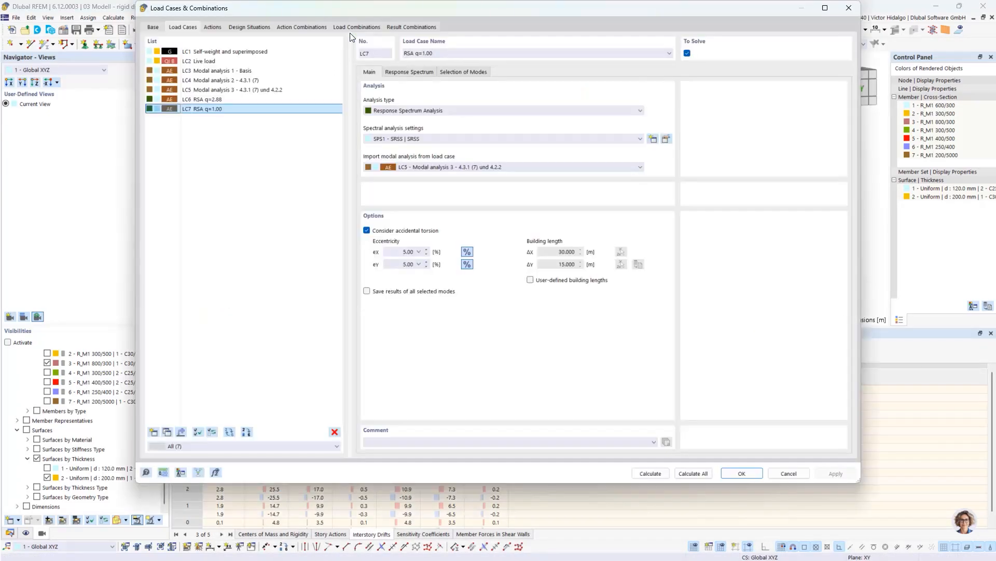
{"action": "left_click", "coordinate": [251, 26]}
{"action": "left_click", "coordinate": [253, 61]}
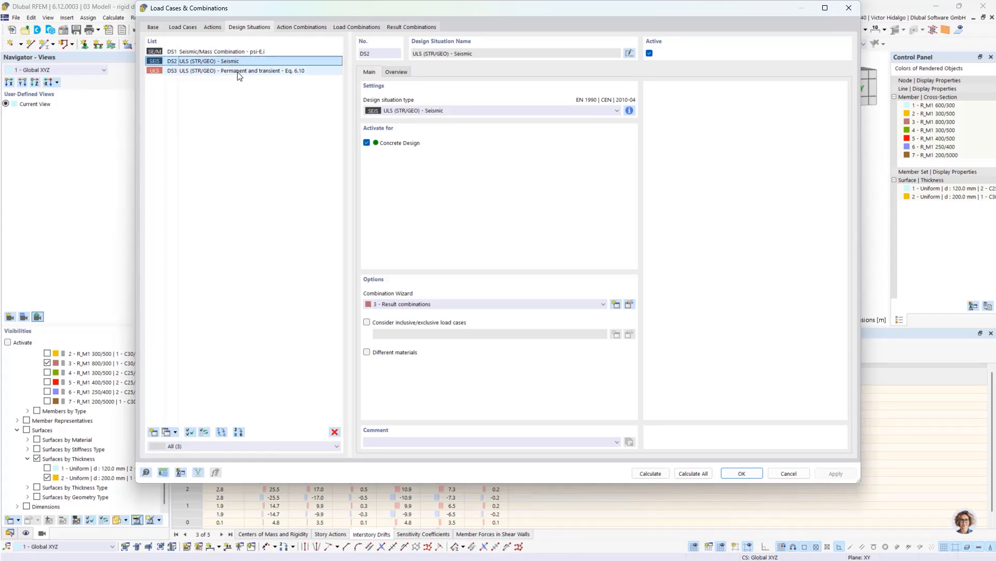
{"action": "left_click", "coordinate": [239, 73]}
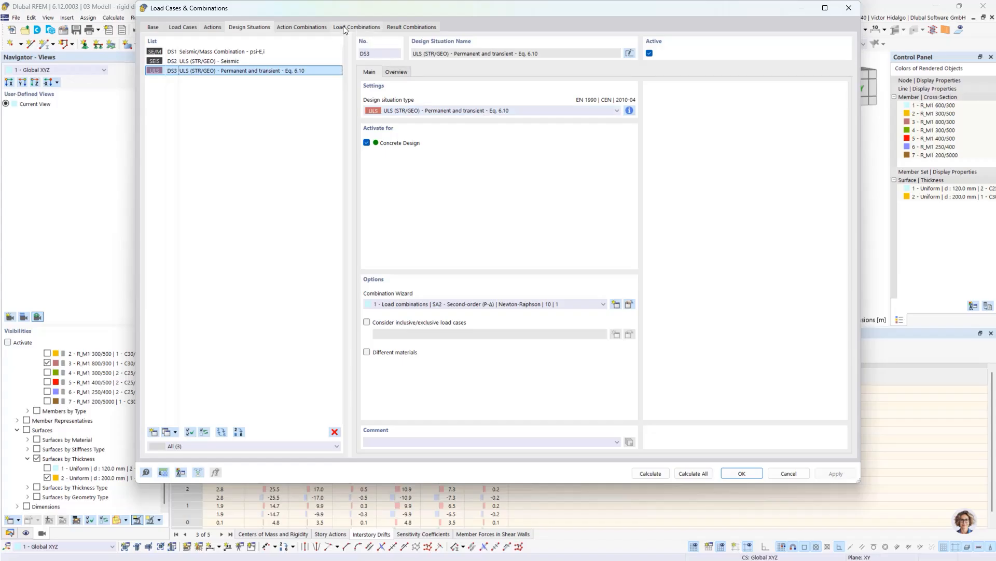
{"action": "left_click", "coordinate": [245, 61]}
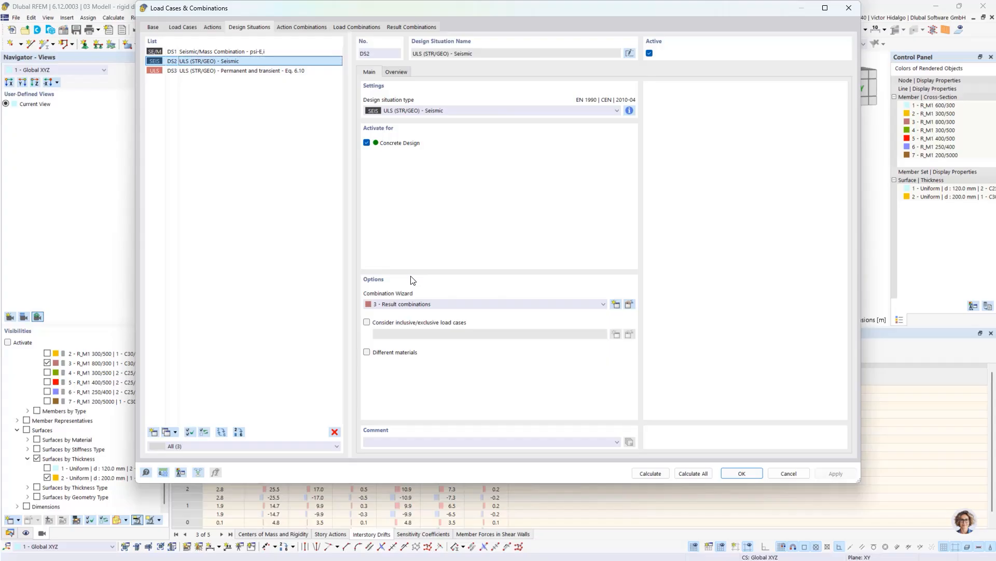
{"action": "left_click", "coordinate": [457, 306]}
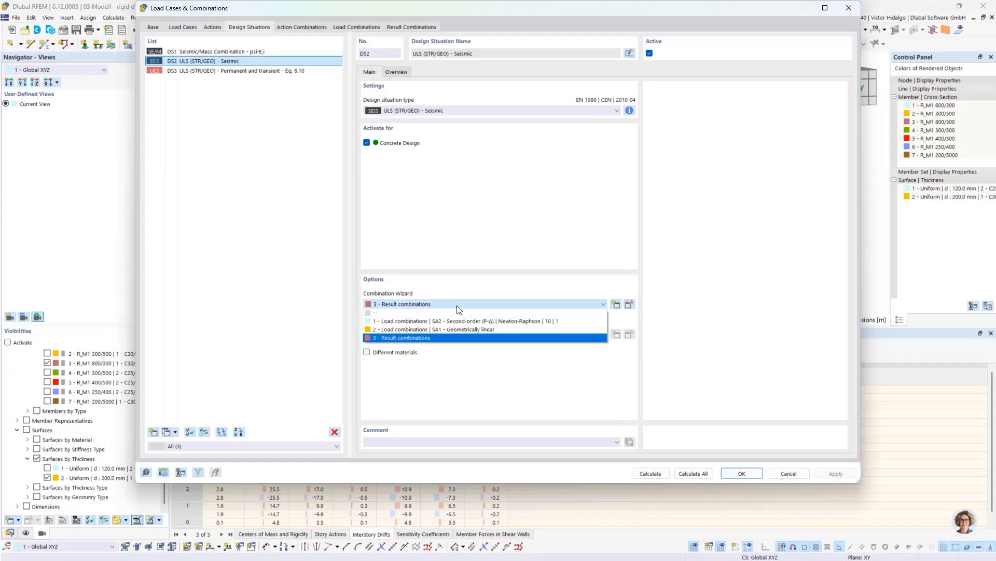
{"action": "left_click", "coordinate": [456, 338]}
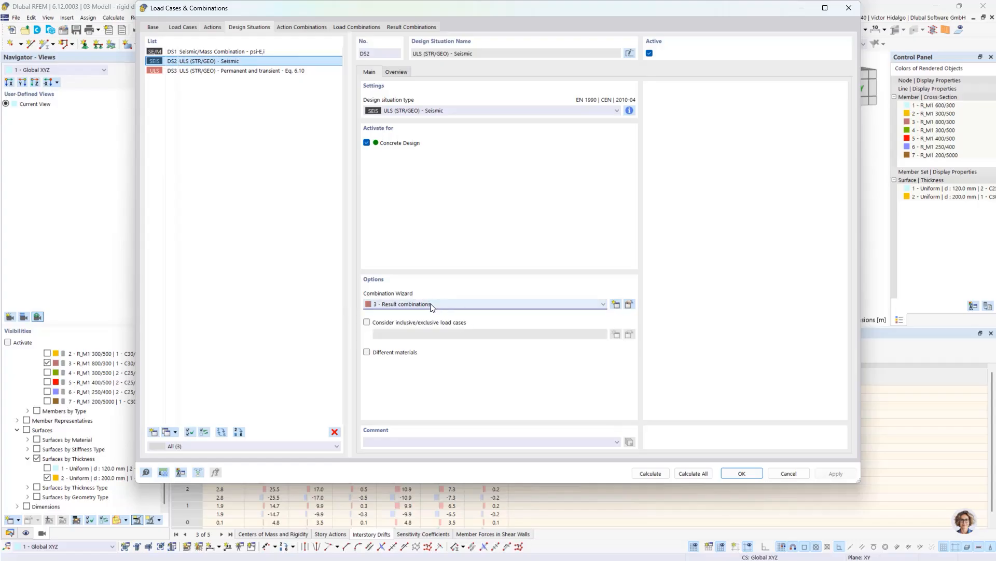
Step: Review the seismic result combinations and make RC2, LC1/p + 0.30 * LC2 + LC7.SRSS/p, the active loading
{"action": "left_click", "coordinate": [423, 29]}
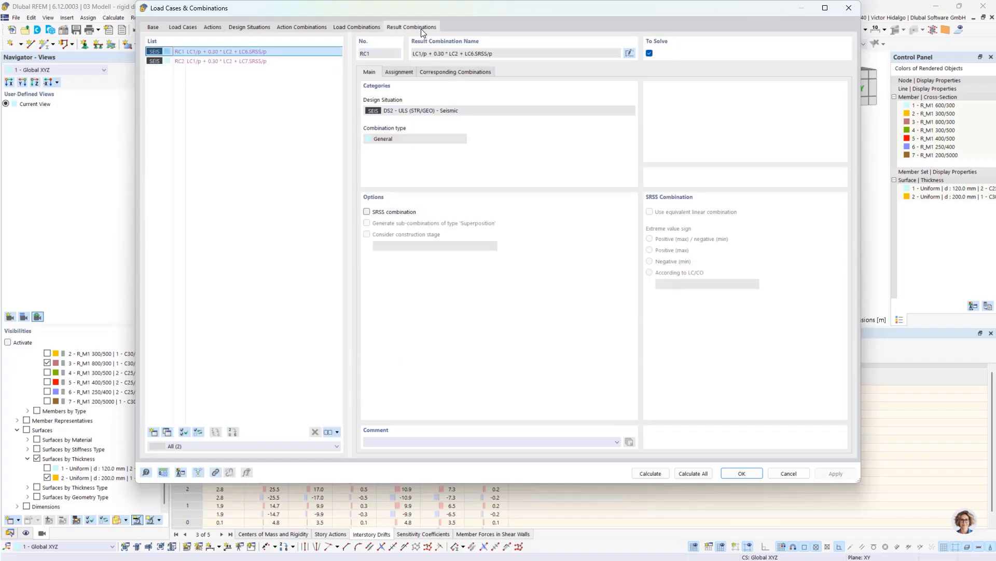
{"action": "left_click", "coordinate": [269, 61]}
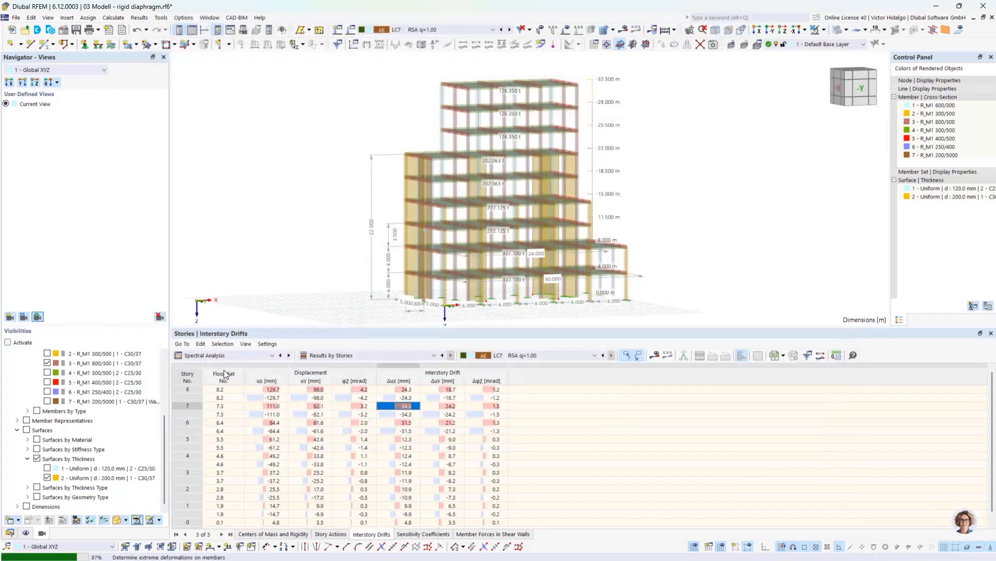
{"action": "scroll", "coordinate": [215, 354], "scroll_direction": "up", "scroll_amount": 1}
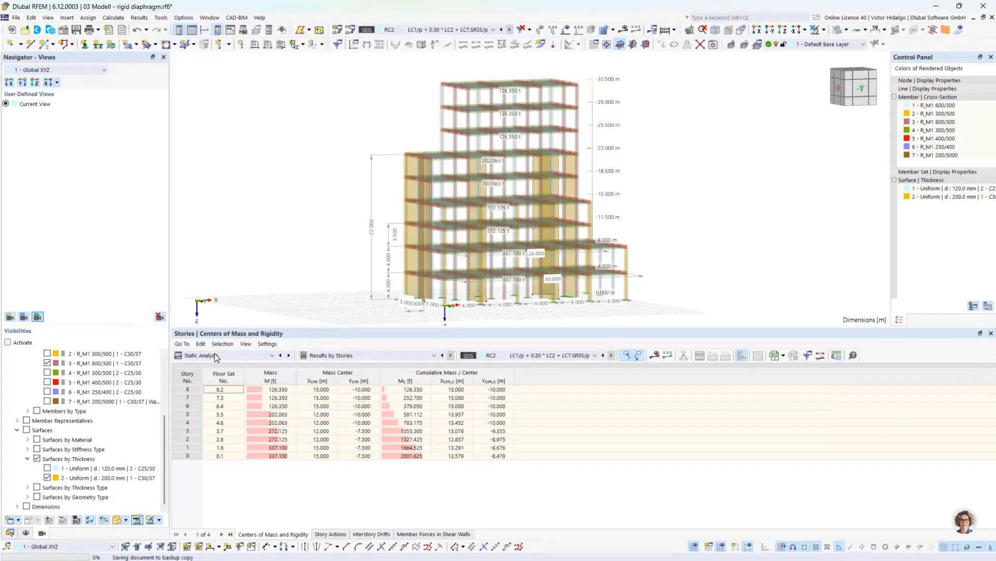
Step: Review the Concrete Design errors and warnings and the design situations in its input data, and bring up the model data tree
{"action": "left_click", "coordinate": [235, 352]}
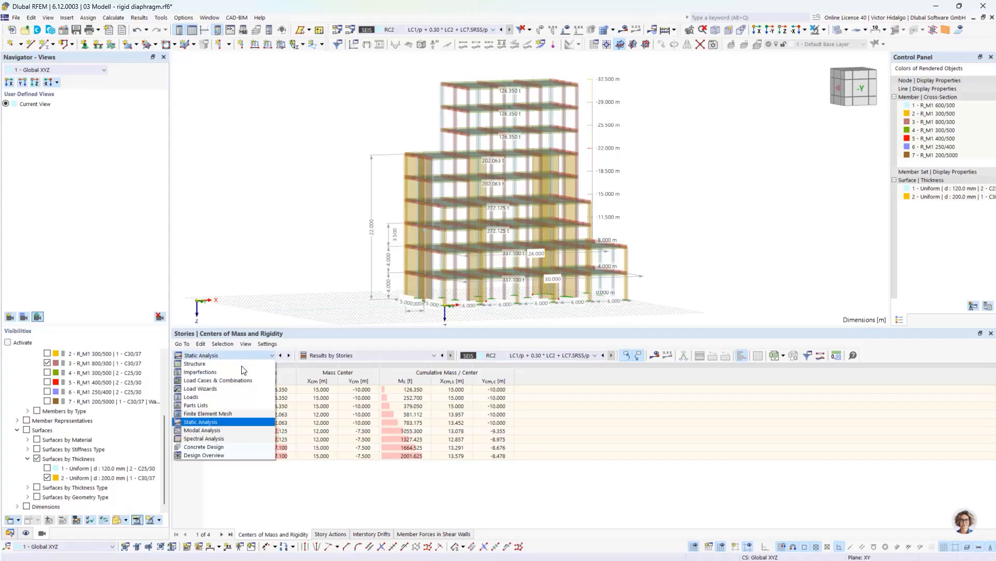
{"action": "left_click", "coordinate": [235, 447]}
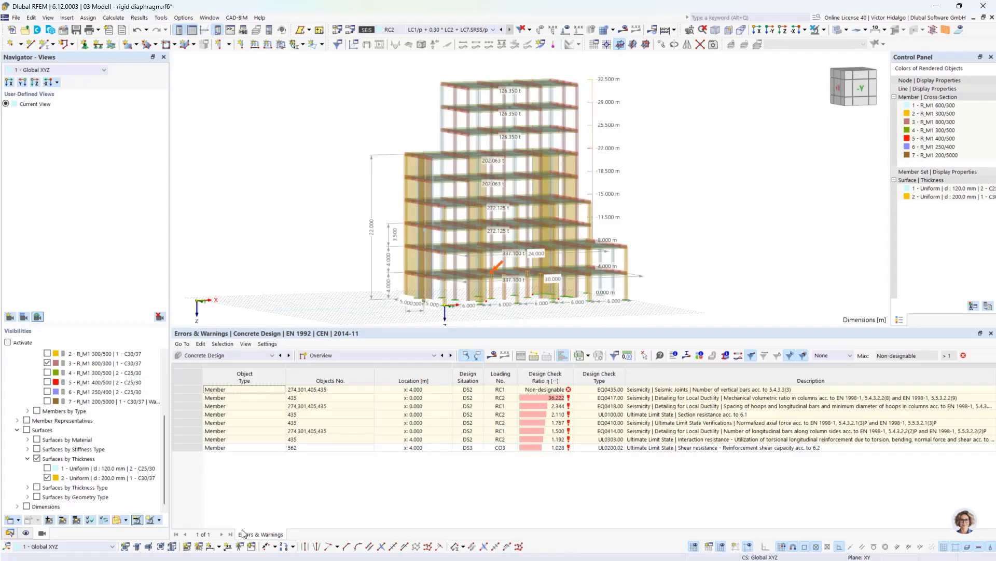
{"action": "left_click", "coordinate": [344, 355]}
{"action": "left_click", "coordinate": [345, 365]}
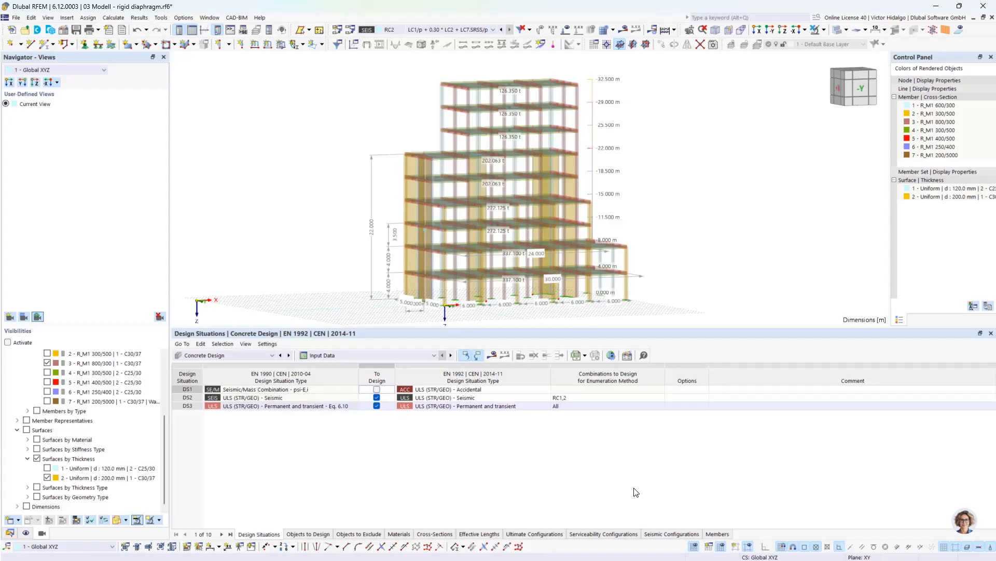
{"action": "left_click", "coordinate": [9, 532]}
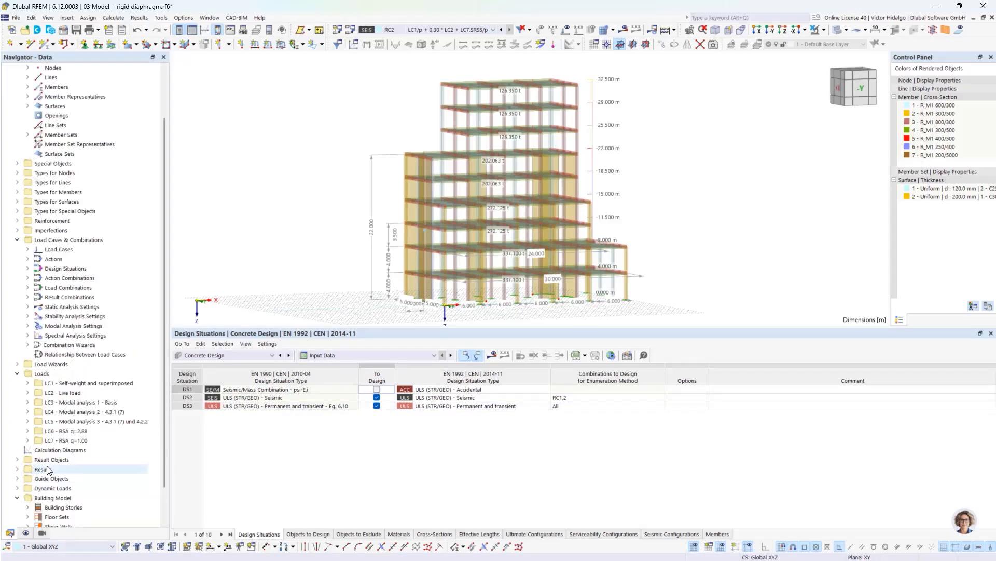
Step: Review the configurations to calculate in the Concrete Design global settings, including Seismic, without making changes
{"action": "scroll", "coordinate": [47, 466], "scroll_direction": "down", "scroll_amount": 2}
{"action": "left_click", "coordinate": [17, 459]}
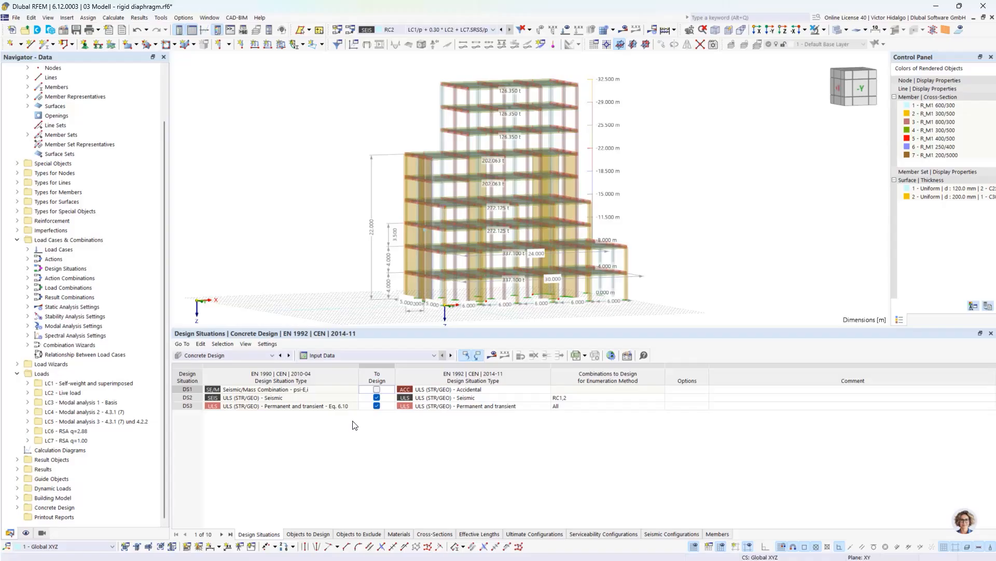
{"action": "double_click", "coordinate": [55, 508]}
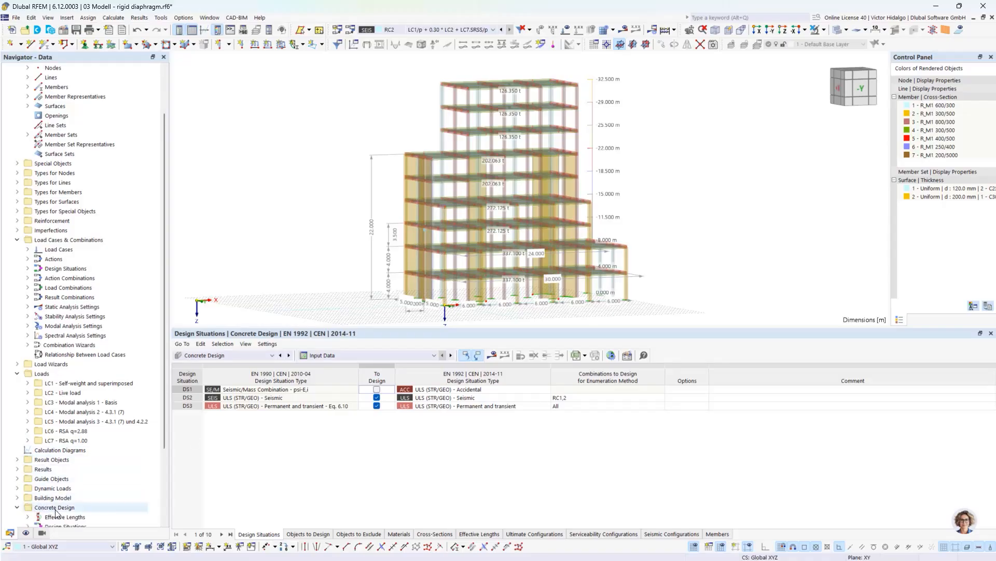
{"action": "scroll", "coordinate": [56, 512], "scroll_direction": "down", "scroll_amount": 3}
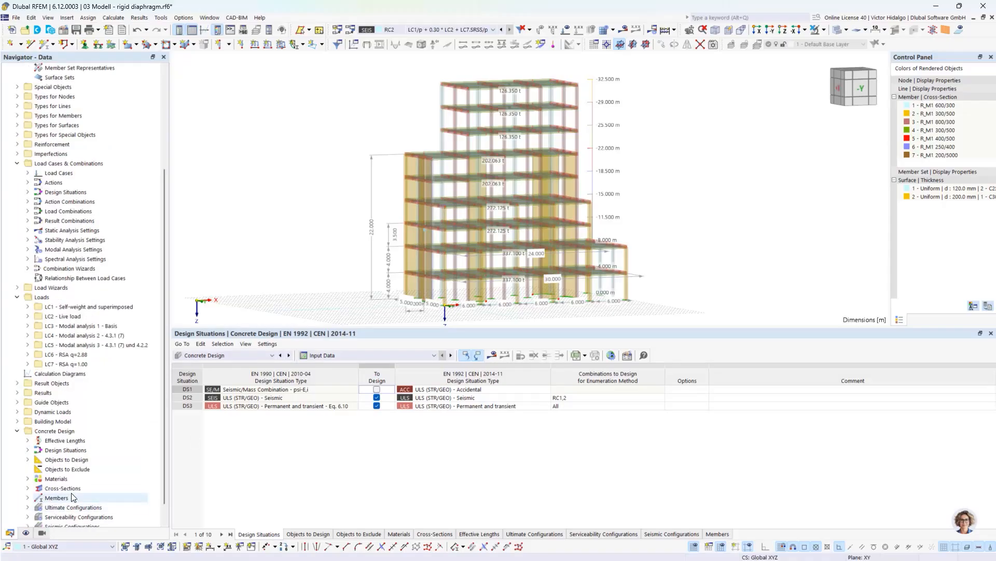
{"action": "right_click", "coordinate": [69, 430]}
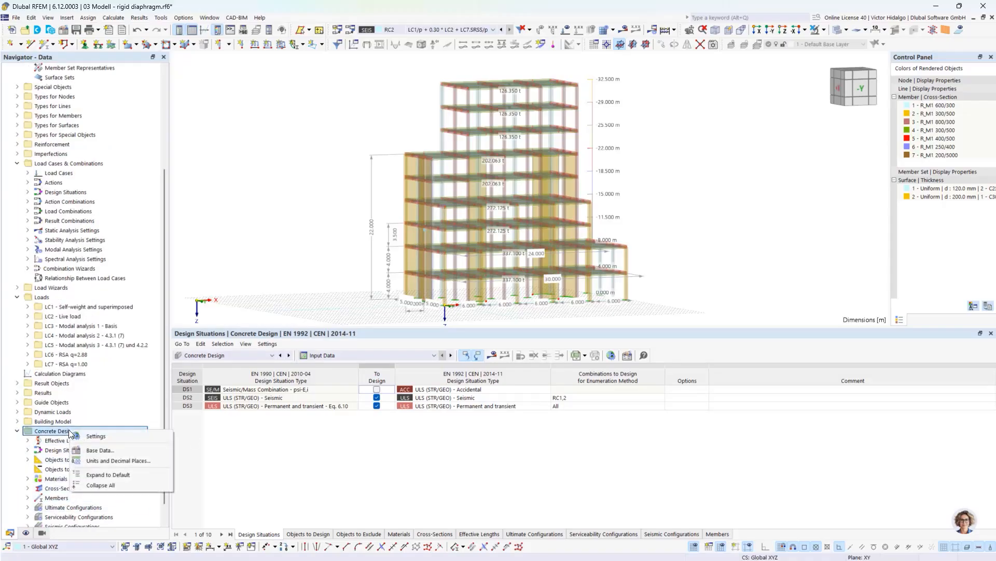
{"action": "left_click", "coordinate": [95, 435]}
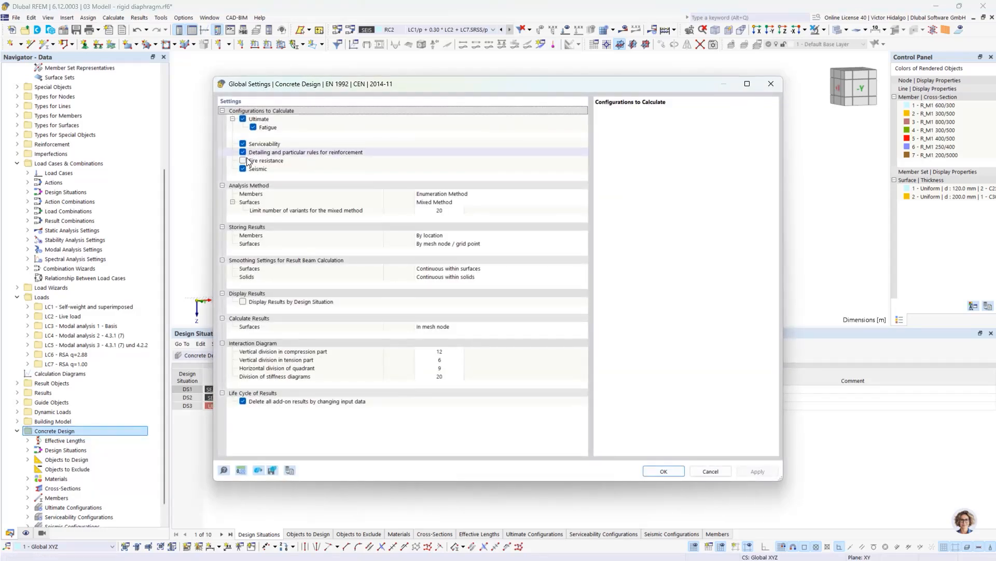
{"action": "left_click", "coordinate": [243, 169]}
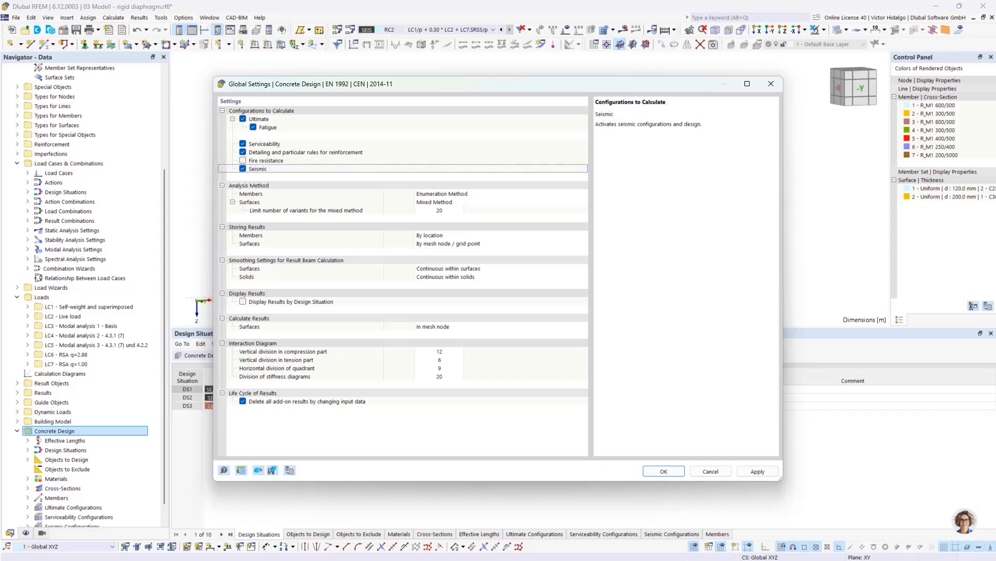
{"action": "left_click", "coordinate": [710, 472]}
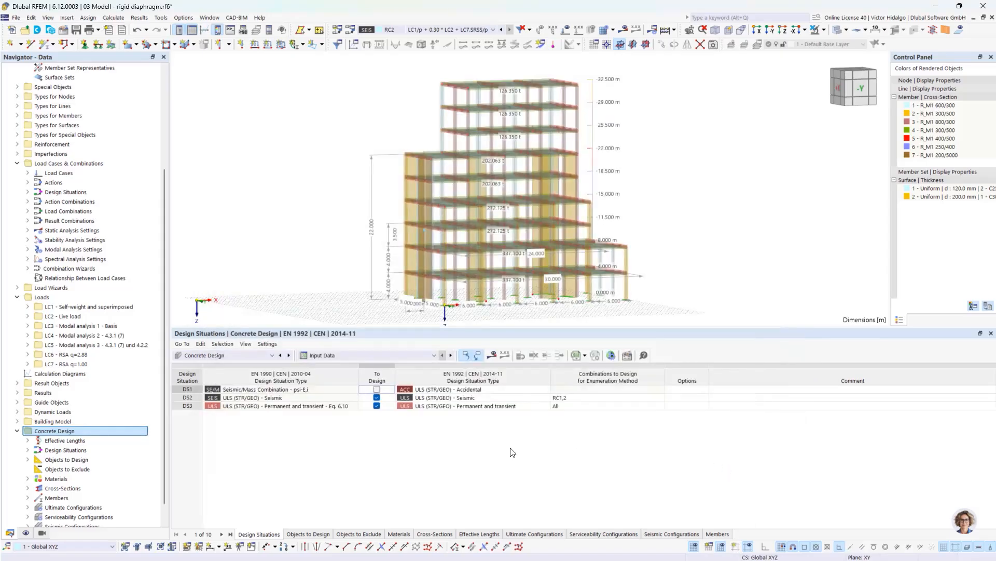
Step: Check which members are set to be designed, and examine the seismic DS2 design ratios on members, including the column-side longitudinal bar check
{"action": "left_click", "coordinate": [306, 534]}
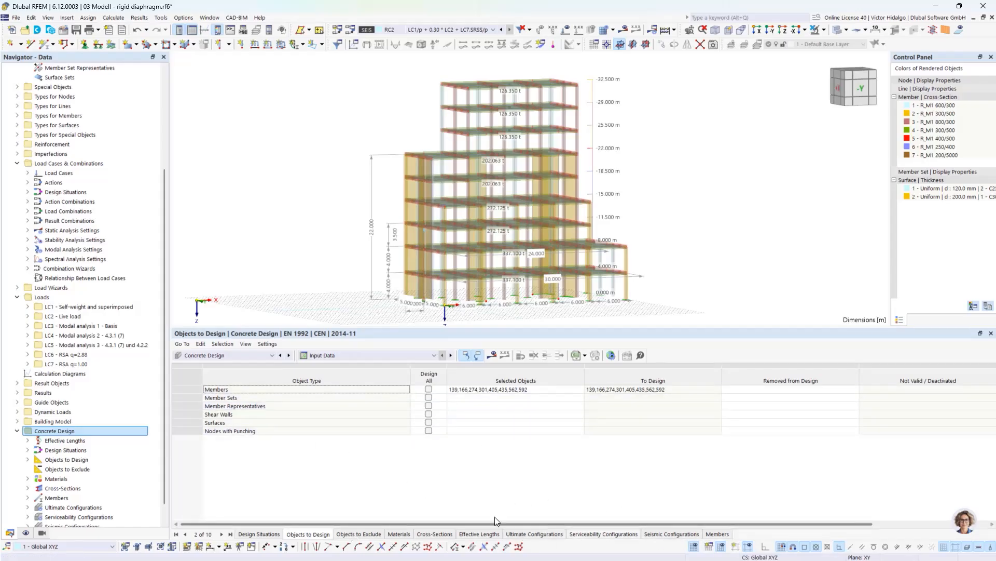
{"action": "left_click", "coordinate": [343, 356]}
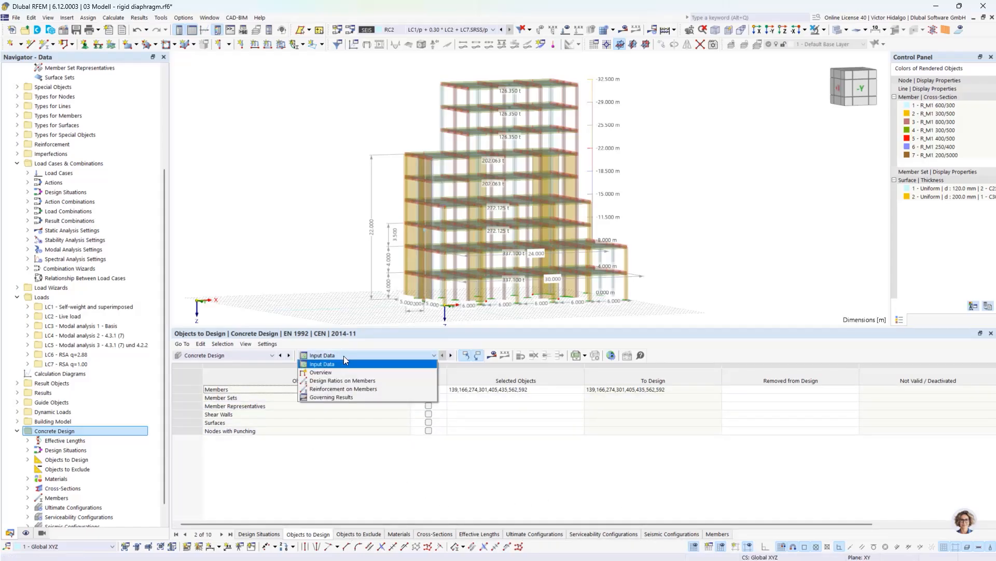
{"action": "left_click", "coordinate": [344, 382]}
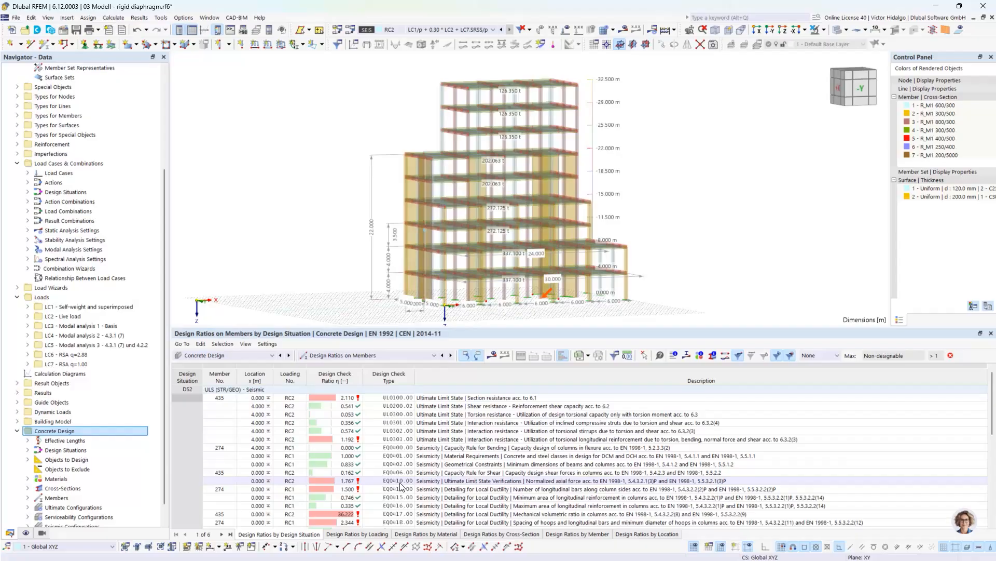
{"action": "left_click", "coordinate": [352, 489]}
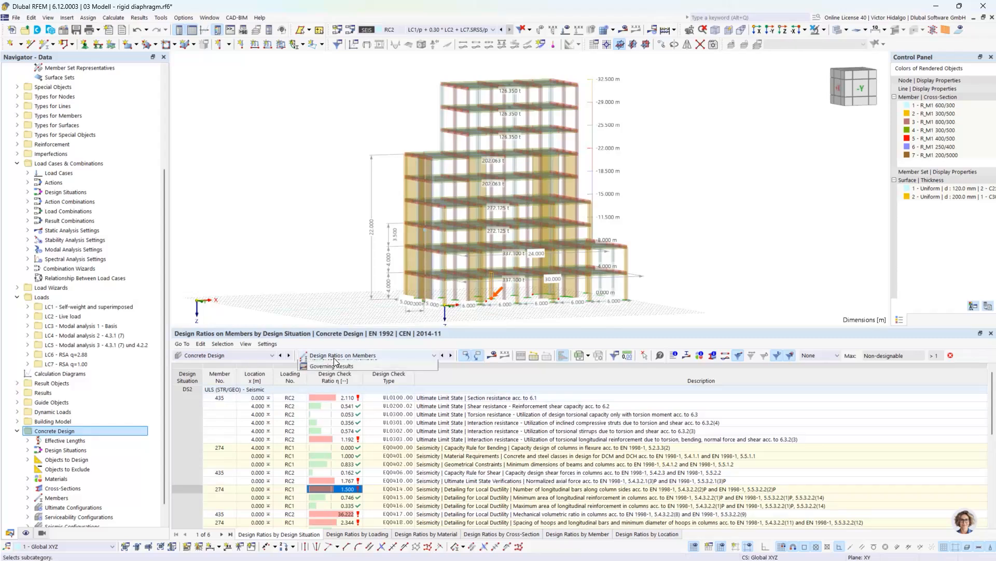
Step: Return to the Concrete Design design situations and look up the definition of DS2, ULS (STR/GEO) - Seismic, without changing it
{"action": "left_click", "coordinate": [338, 356]}
{"action": "left_click", "coordinate": [340, 364]}
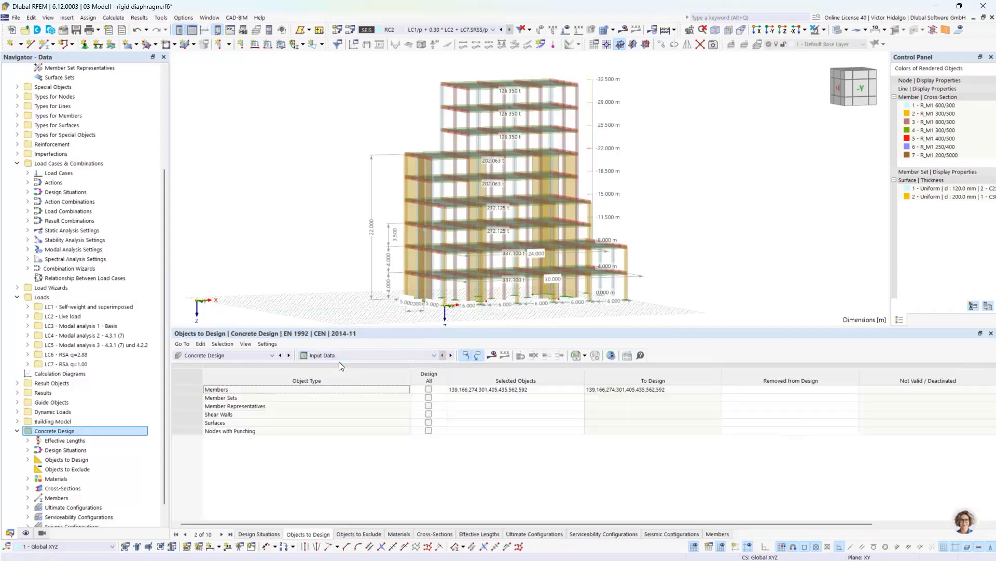
{"action": "left_click", "coordinate": [258, 533]}
{"action": "left_click", "coordinate": [589, 398]}
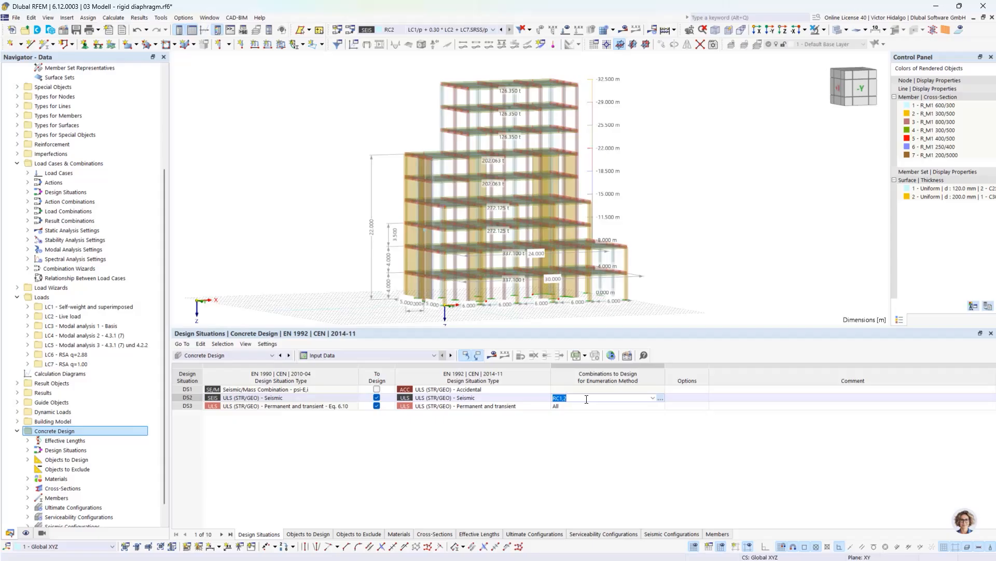
{"action": "double_click", "coordinate": [587, 398]}
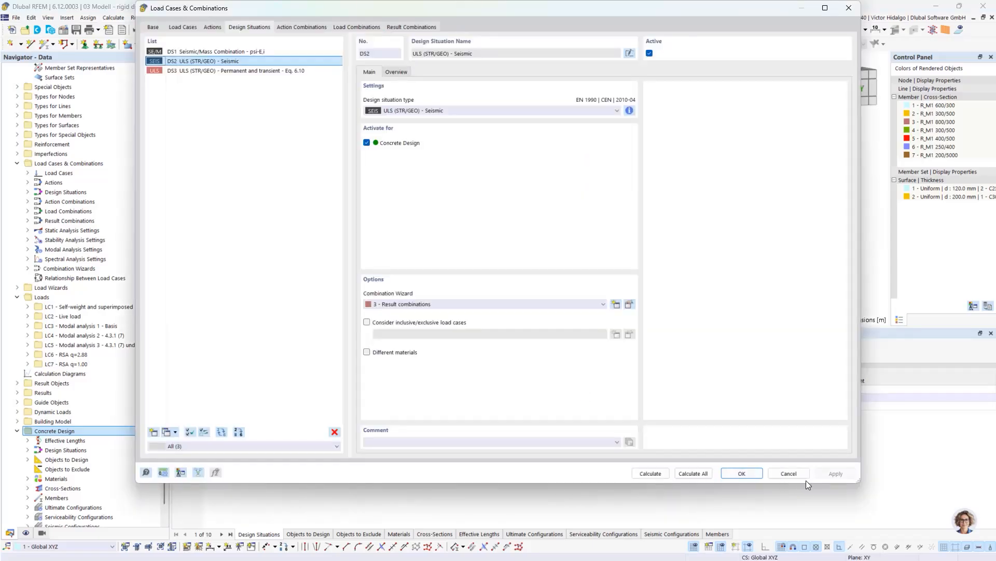
{"action": "left_click", "coordinate": [799, 475]}
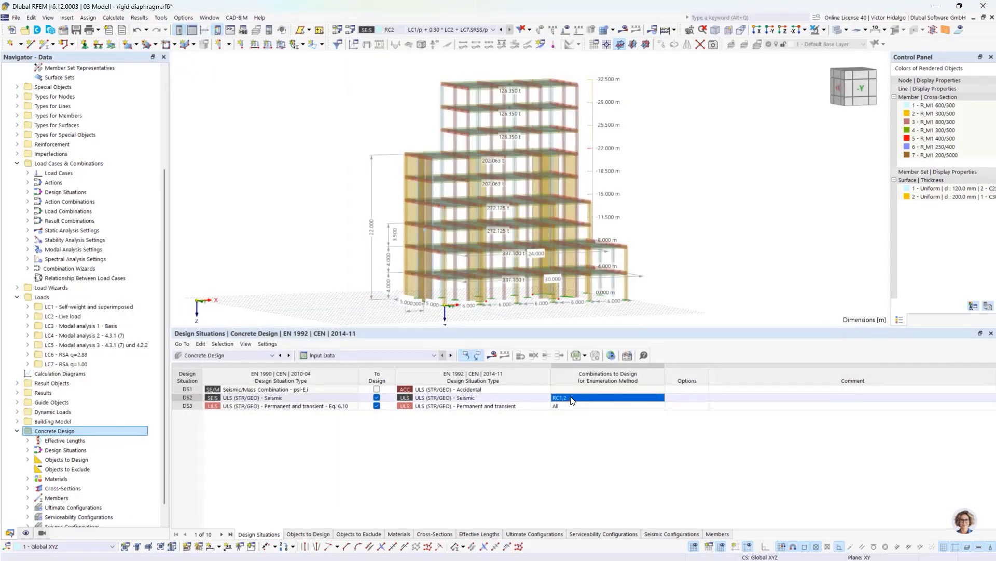
Step: Try excluding RC2, LC1/p + 0.30 * LC2 + LC7.SRSS/p, from the DS2 combinations to design, and cancel the selection
{"action": "left_click", "coordinate": [584, 398]}
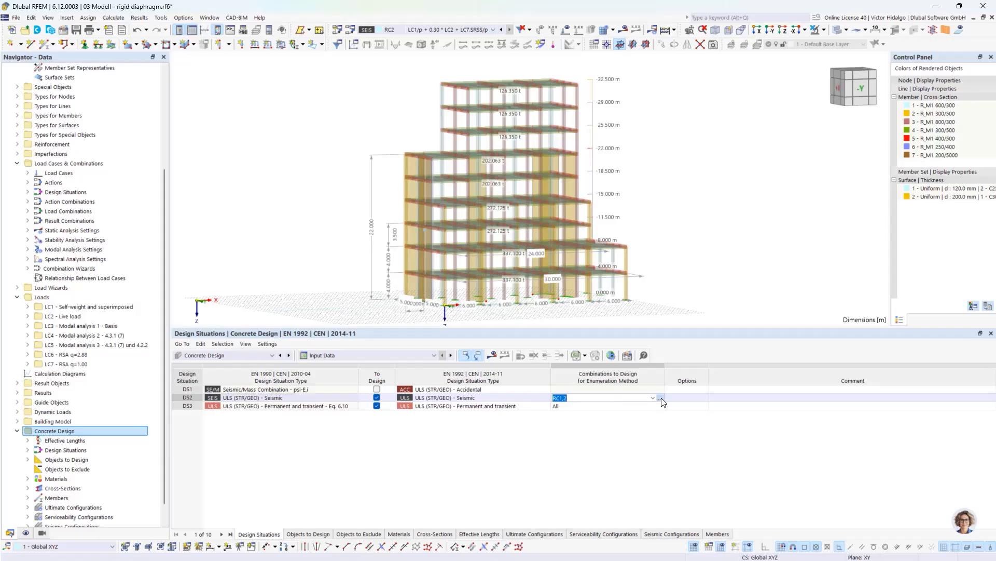
{"action": "left_click", "coordinate": [660, 398]}
{"action": "left_click", "coordinate": [601, 149]}
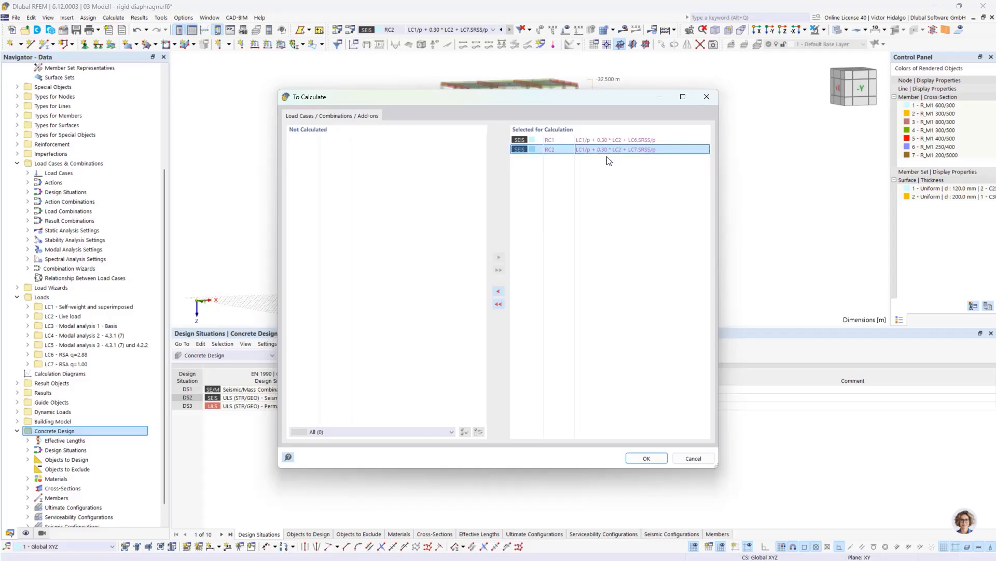
{"action": "left_click", "coordinate": [500, 291]}
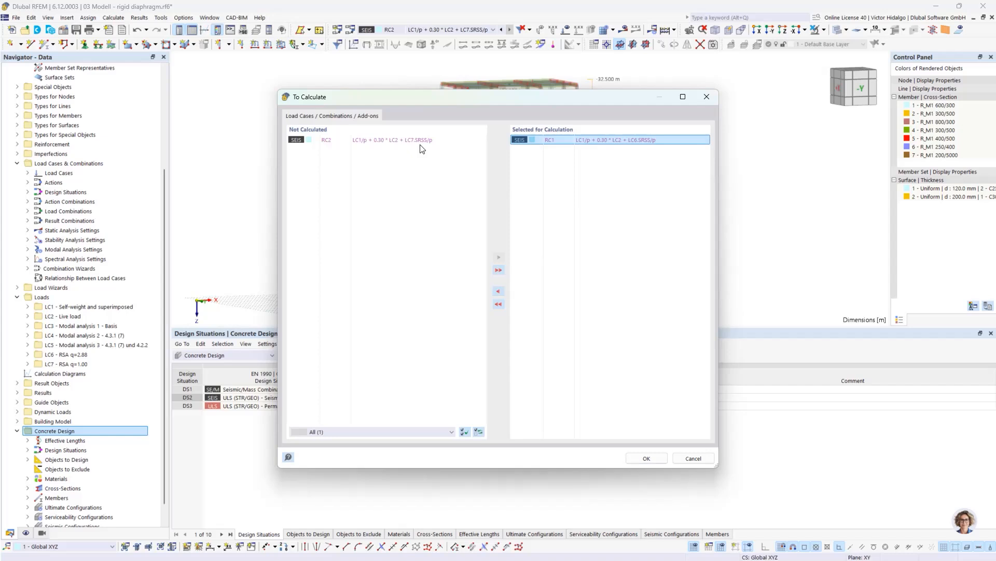
{"action": "left_click", "coordinate": [355, 144]}
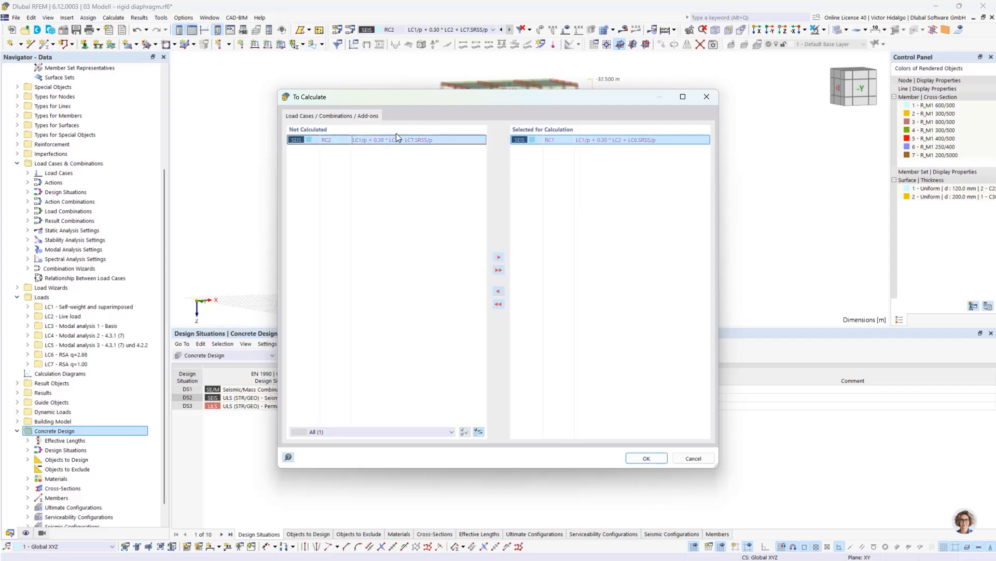
{"action": "left_click", "coordinate": [694, 458]}
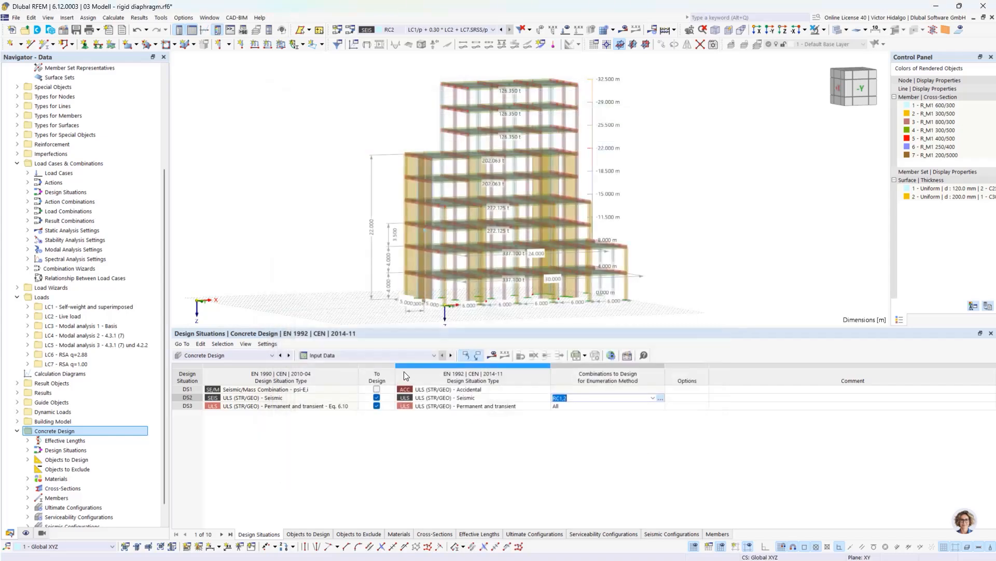
Step: Bring up the Concrete Design results again as design ratios on members
{"action": "left_click", "coordinate": [380, 356]}
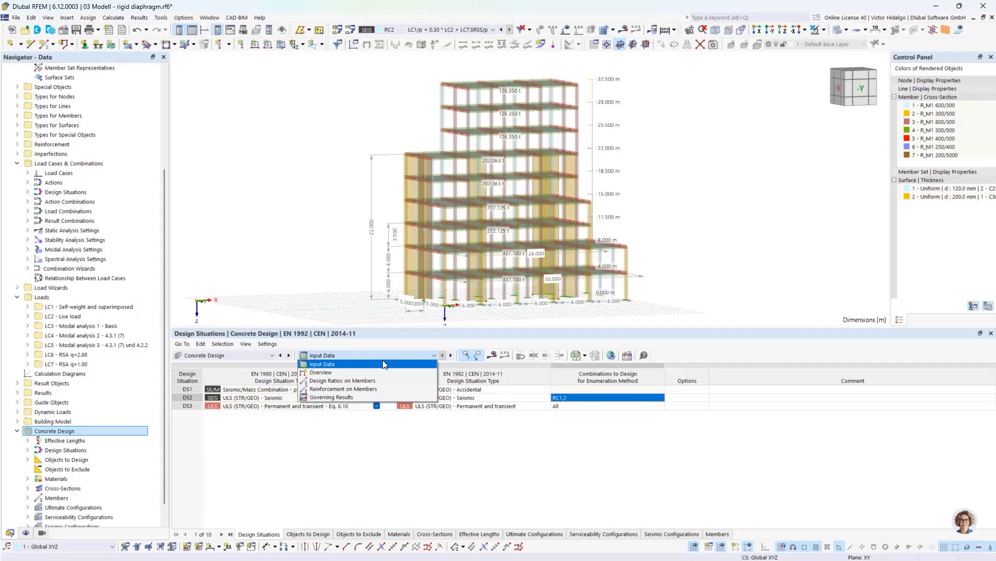
{"action": "left_click", "coordinate": [378, 381]}
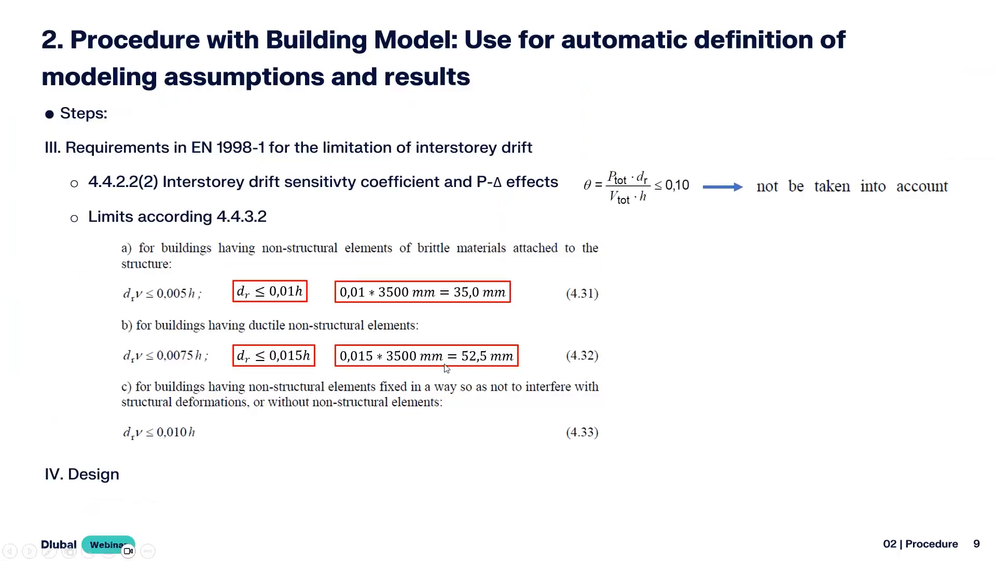
{"action": "key", "text": "Right"}
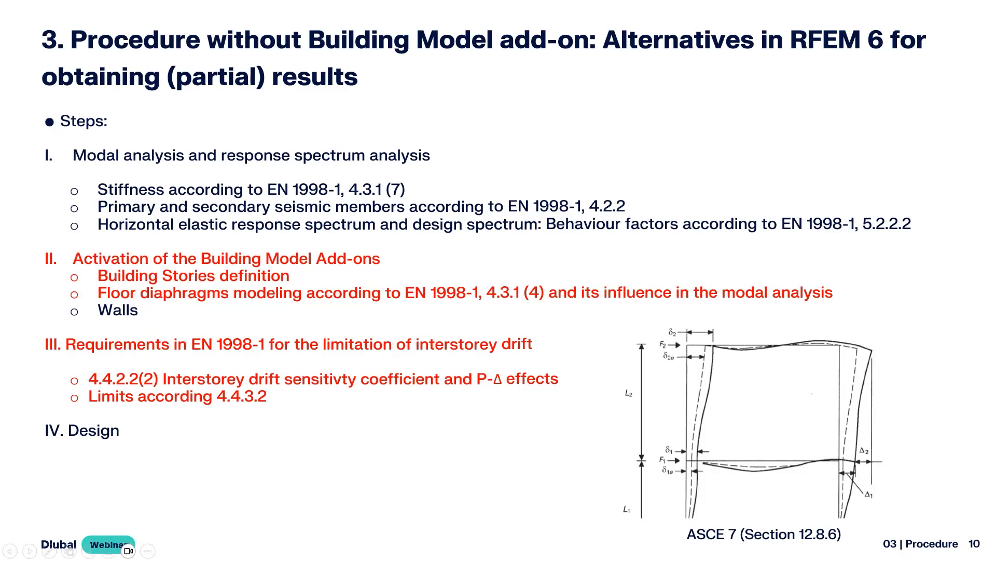
Step: Switch from the slides to RFEM with 04 Model - Building Model beside 05 Model - without, and enlarge the story actions table
{"action": "key", "text": "alt+Tab"}
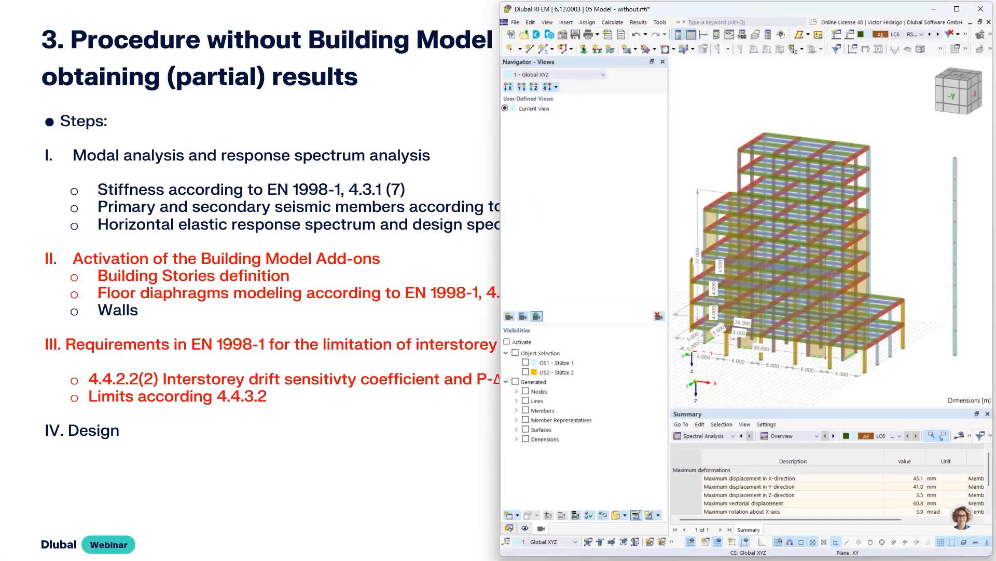
{"action": "key", "text": "alt+Tab"}
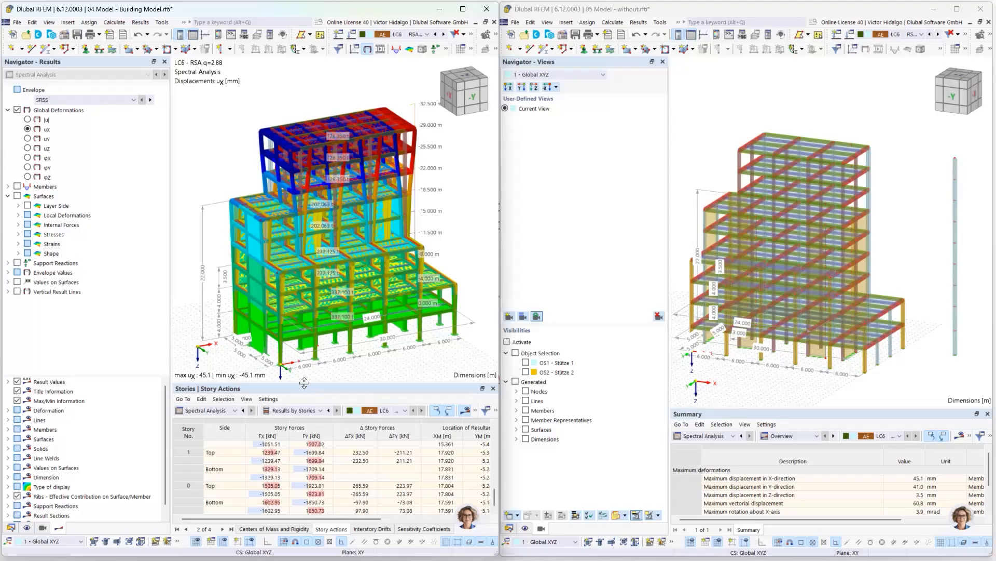
{"action": "left_click_drag", "start_coordinate": [309, 383], "coordinate": [313, 316]}
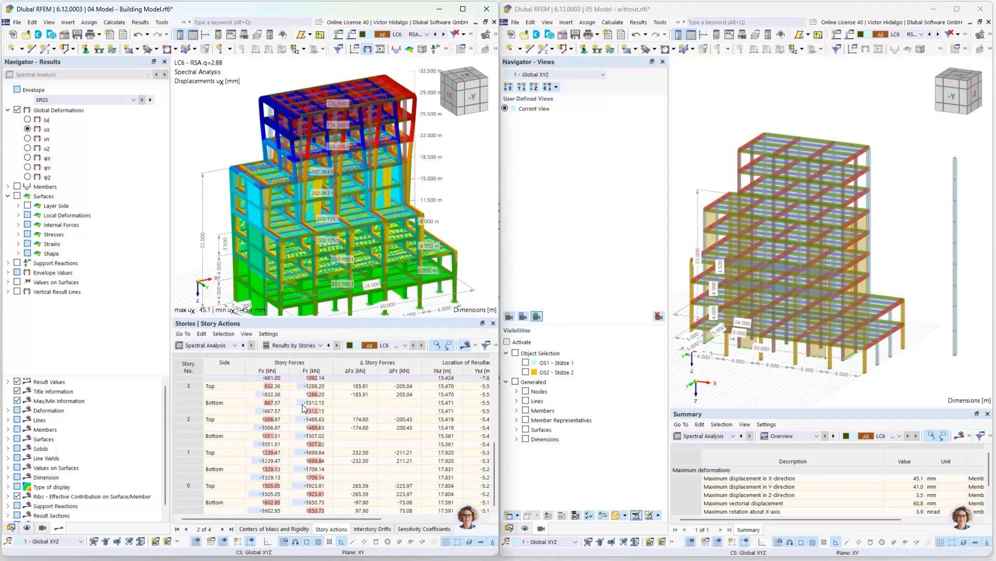
Step: Maximize 05 Model - without and review the lowest result beam's settings, keeping Integrate stresses and forces from listed objects
{"action": "left_click", "coordinate": [937, 290]}
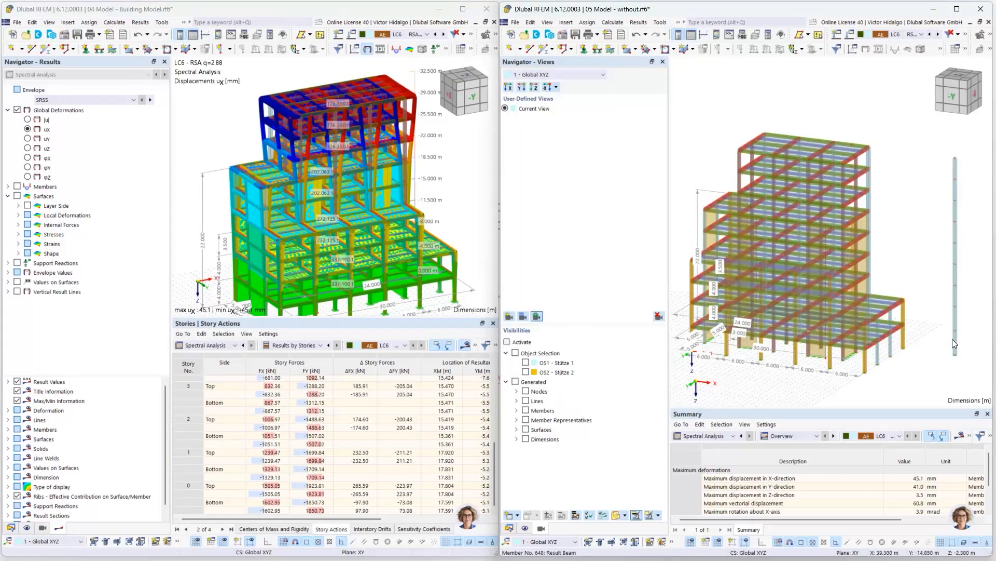
{"action": "left_click", "coordinate": [958, 10]}
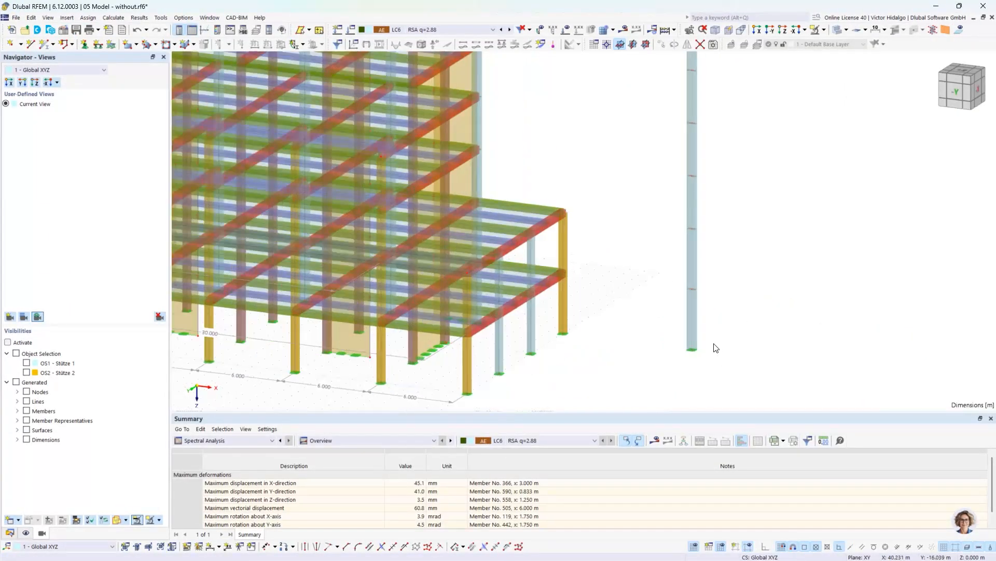
{"action": "scroll", "coordinate": [713, 308], "scroll_direction": "up", "scroll_amount": 3}
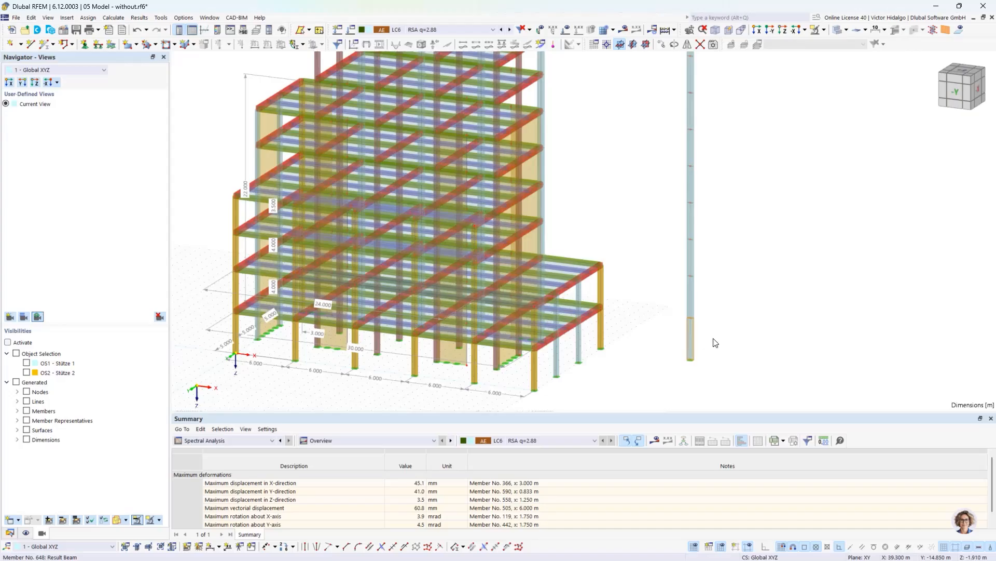
{"action": "double_click", "coordinate": [714, 341]}
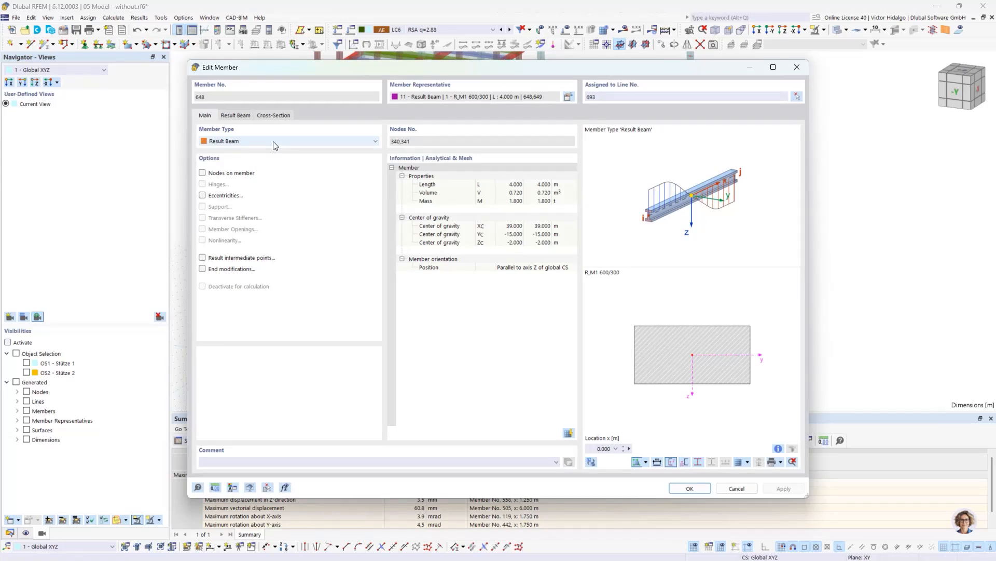
{"action": "left_click", "coordinate": [235, 115]}
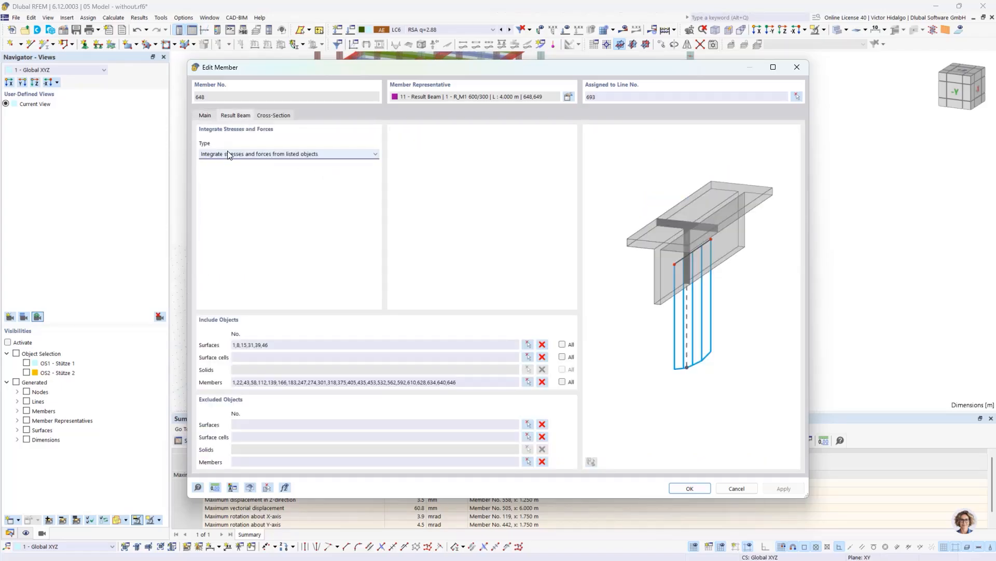
{"action": "left_click", "coordinate": [242, 154]}
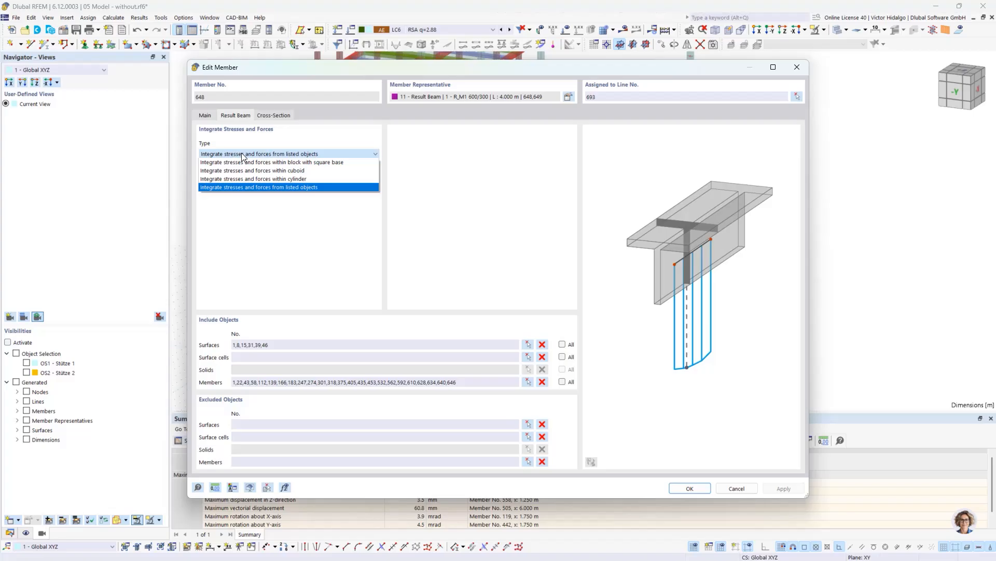
{"action": "left_click", "coordinate": [241, 153]}
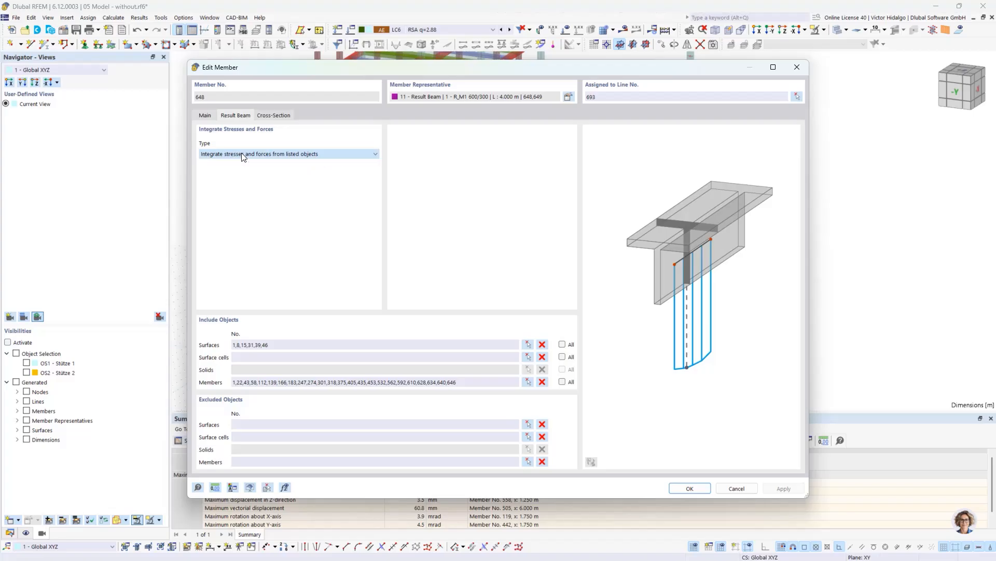
Step: Inspect the surfaces included in the lowest result beam's integration on the model, and cancel the surface assignment
{"action": "left_click", "coordinate": [531, 348]}
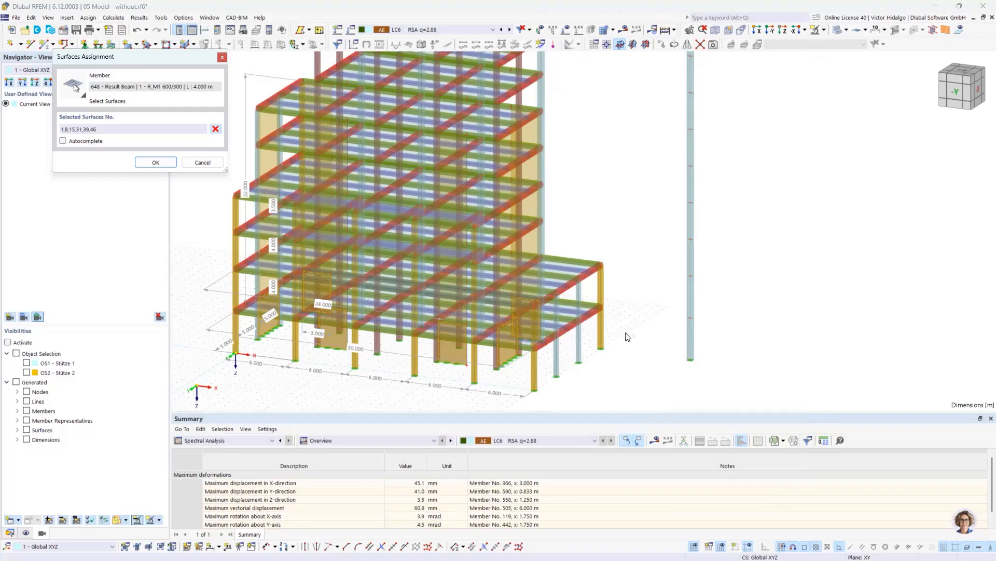
{"action": "middle_click_drag", "start_coordinate": [625, 340], "coordinate": [552, 358]}
{"action": "mouse_move", "coordinate": [403, 354]}
{"action": "middle_mouse_down", "text": "ctrl"}
{"action": "mouse_move", "coordinate": [403, 363]}
{"action": "mouse_move", "coordinate": [400, 353]}
{"action": "middle_mouse_up", "text": "ctrl"}
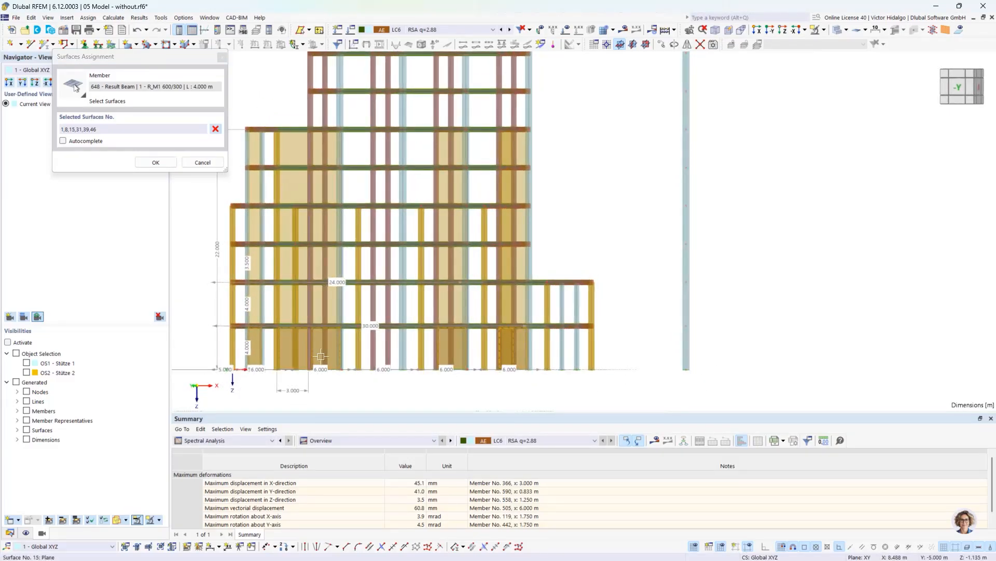
{"action": "middle_click_drag", "start_coordinate": [687, 364], "coordinate": [675, 372], "text": "ctrl"}
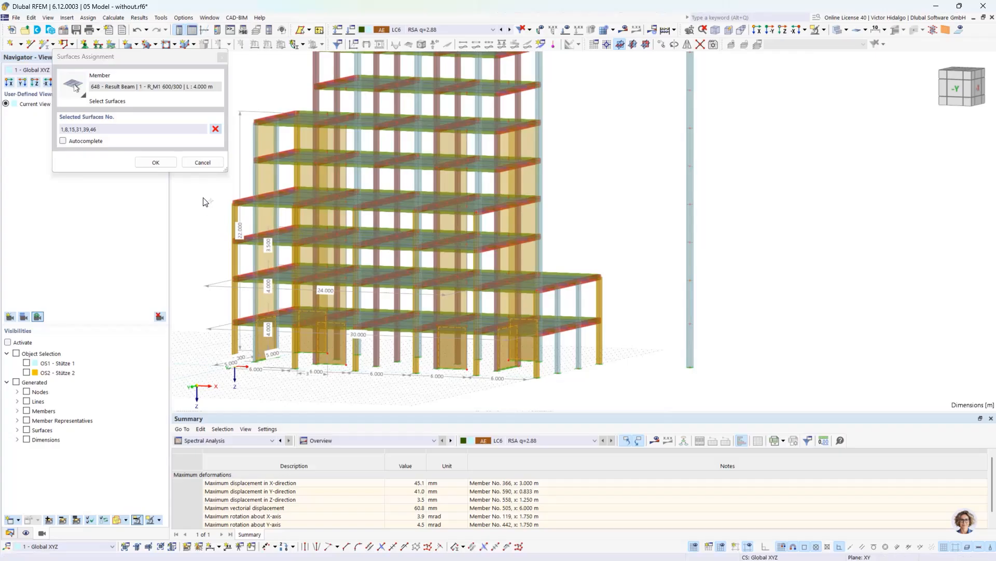
{"action": "left_click", "coordinate": [202, 162]}
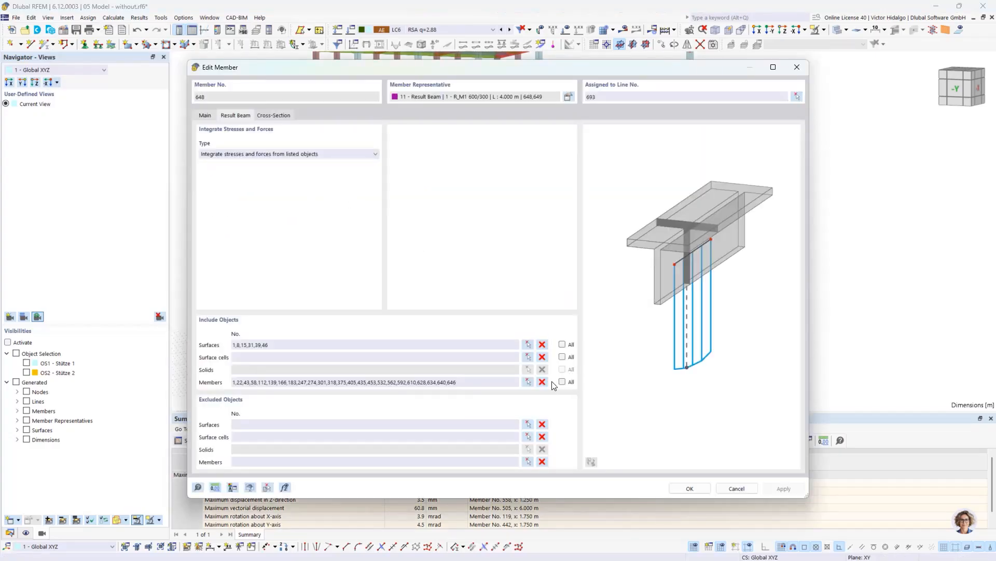
Step: Inspect the members included in the same result beam's integration, and leave the member settings without changes
{"action": "left_click", "coordinate": [528, 382]}
{"action": "middle_click_drag", "start_coordinate": [591, 373], "coordinate": [609, 356]}
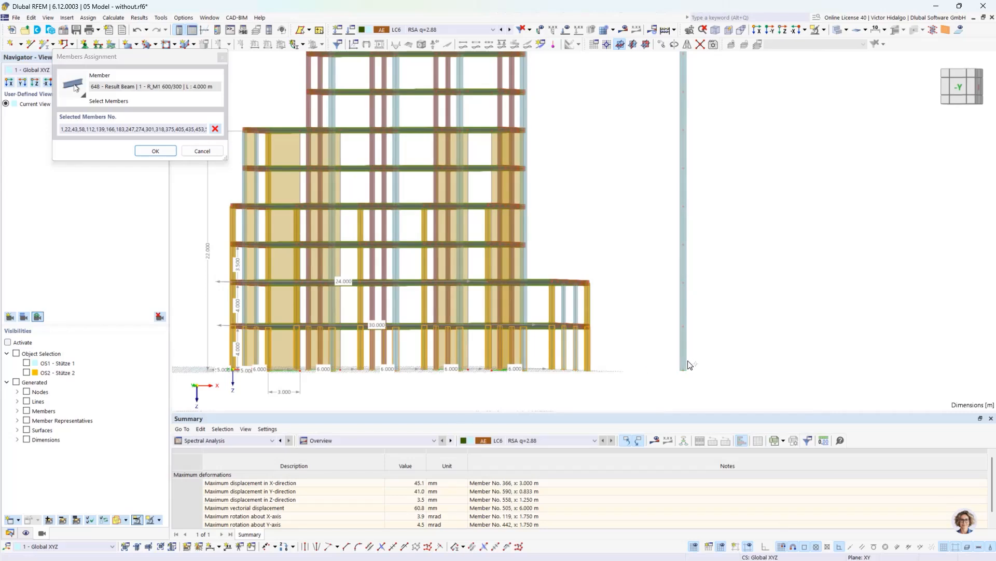
{"action": "left_click", "coordinate": [201, 152]}
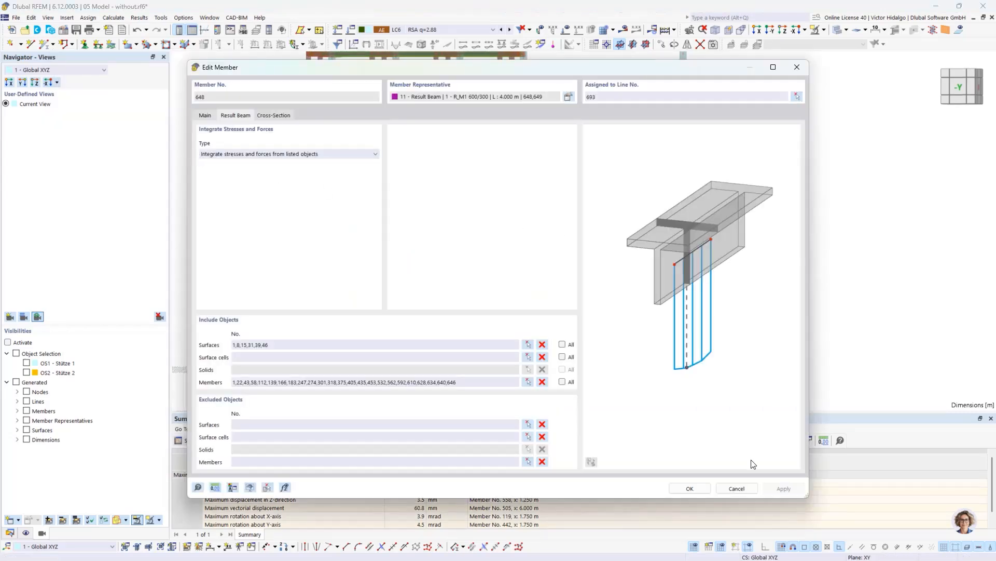
{"action": "left_click", "coordinate": [736, 488]}
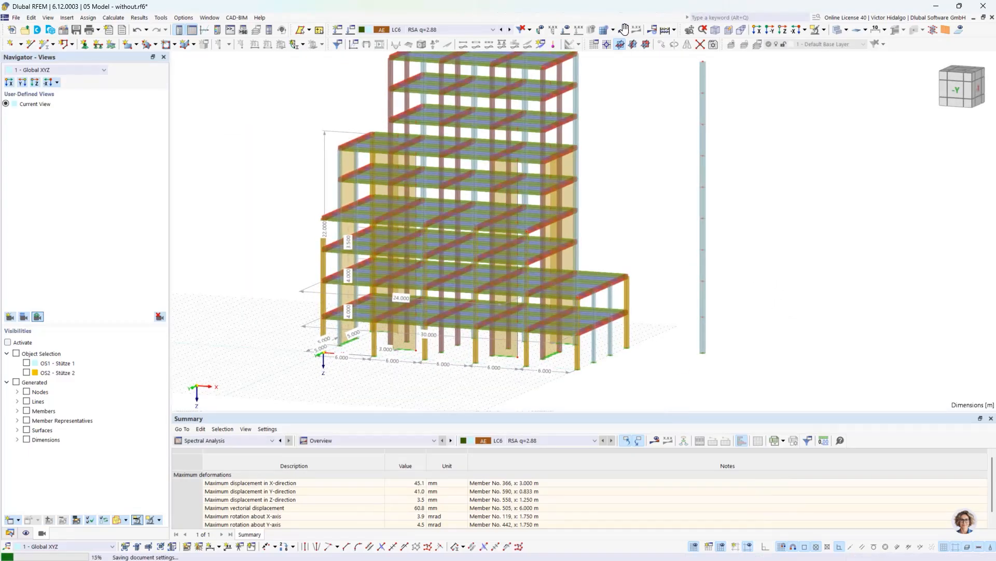
Step: Show the results in 05 Model - without, isolate the lowest result beam with its related objects, and place both models side by side
{"action": "left_click", "coordinate": [625, 30]}
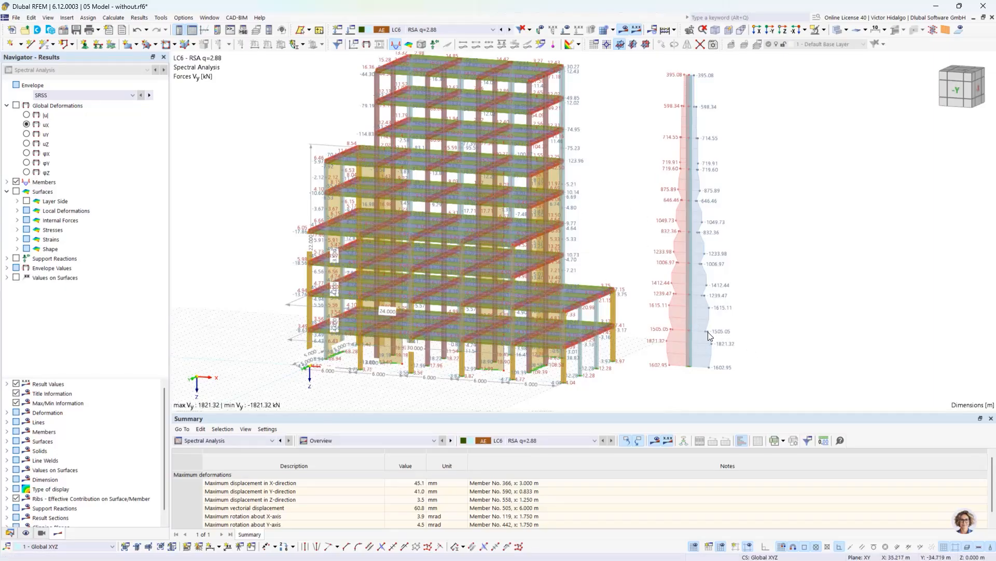
{"action": "left_click_drag", "start_coordinate": [652, 318], "coordinate": [712, 376]}
{"action": "left_click", "coordinate": [825, 31]}
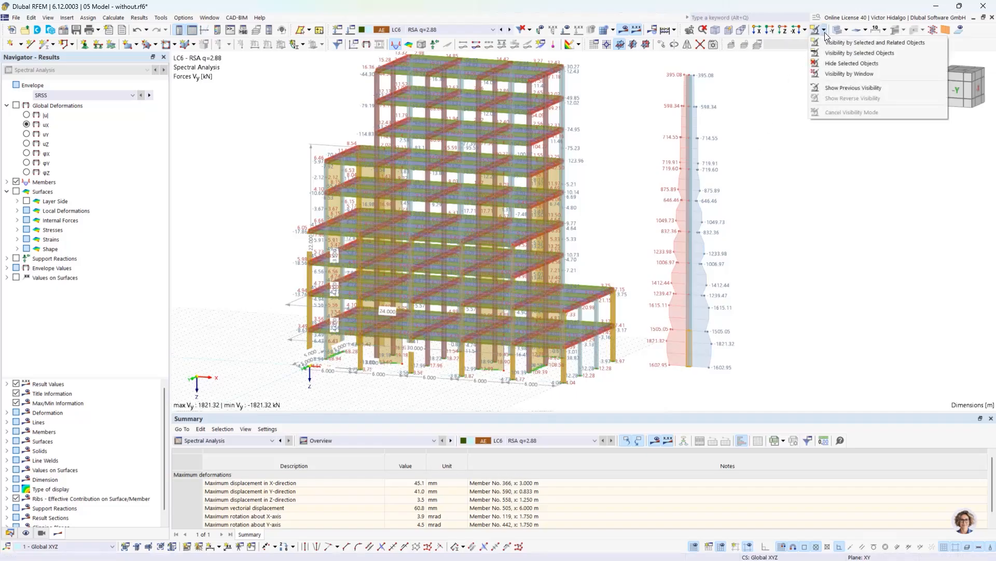
{"action": "left_click", "coordinate": [829, 44]}
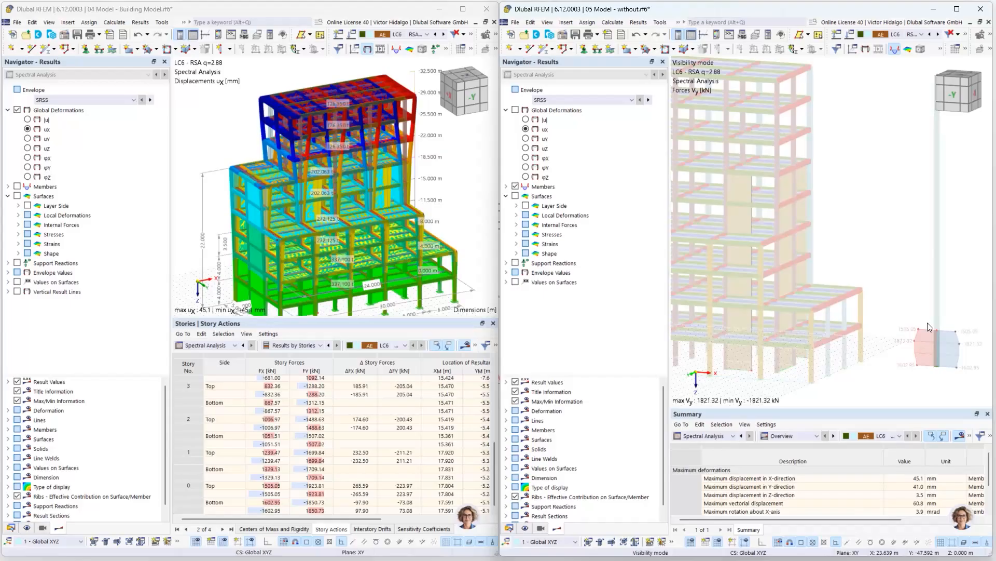
{"action": "middle_click_drag", "start_coordinate": [878, 308], "coordinate": [794, 275]}
{"action": "scroll", "coordinate": [873, 326], "scroll_direction": "up", "scroll_amount": 4}
{"action": "scroll", "coordinate": [916, 334], "scroll_direction": "up", "scroll_amount": 1}
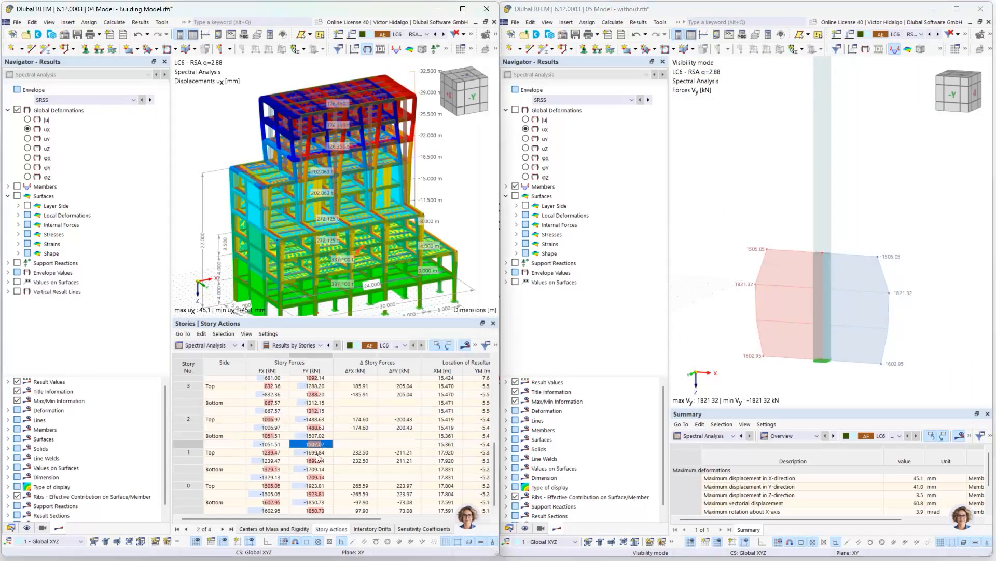
Step: Compare the bottom and top Fx story forces of story 0 with the Vy forces on the lowest result beam
{"action": "left_click", "coordinate": [271, 510]}
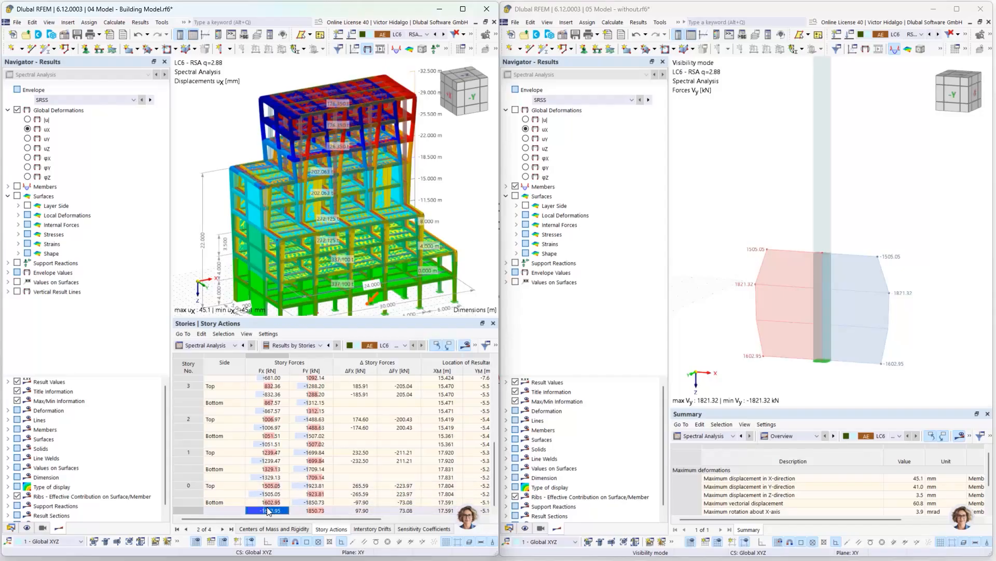
{"action": "left_click", "coordinate": [267, 485]}
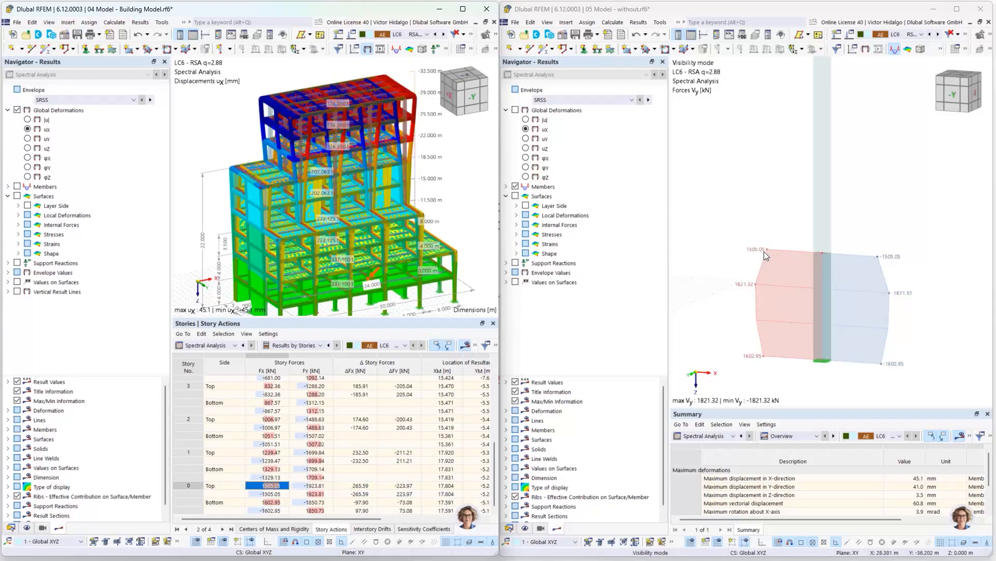
{"action": "left_click", "coordinate": [757, 211]}
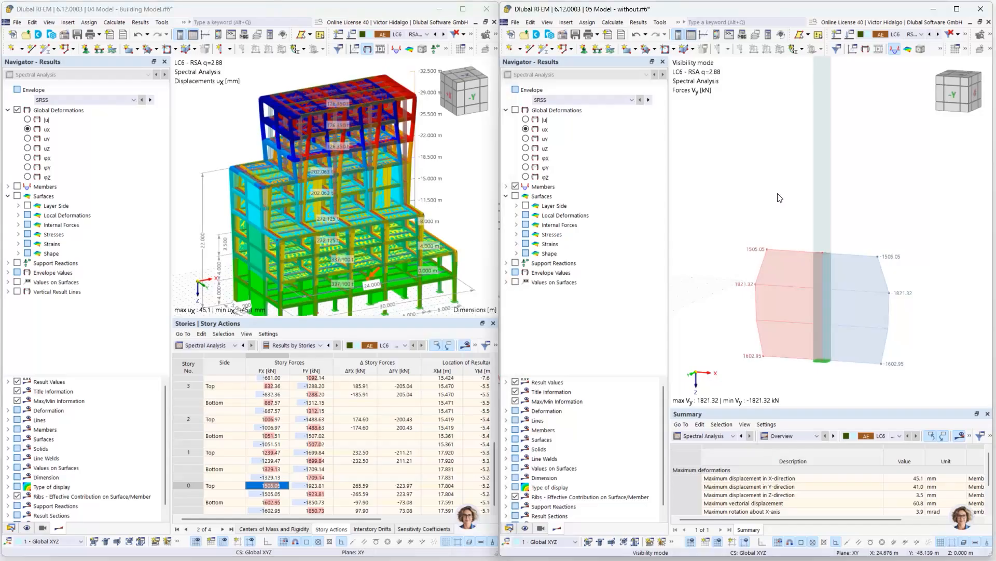
Step: Display the member internal force Vz on the isolated result beam in 05 Model - without
{"action": "left_click", "coordinate": [506, 187]}
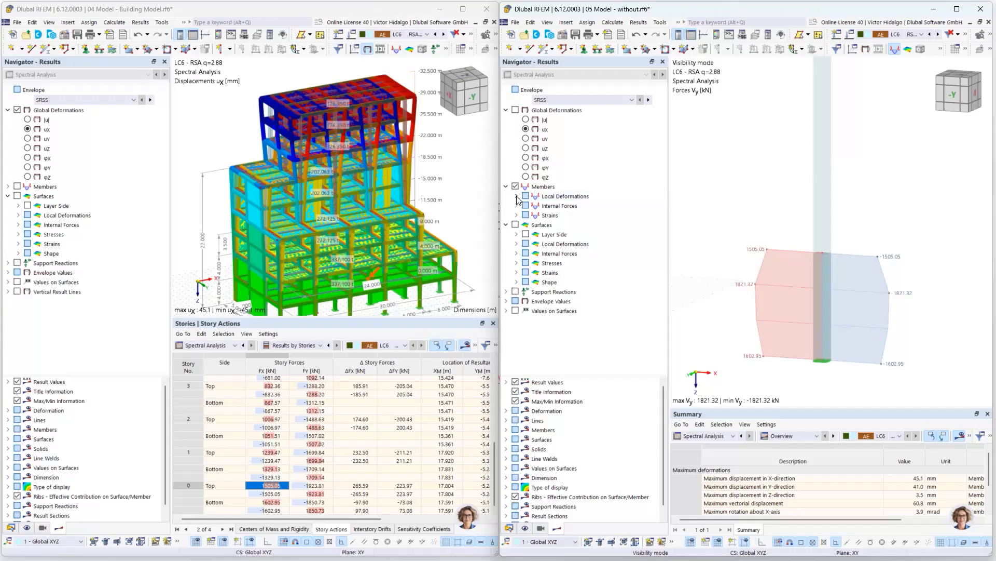
{"action": "left_click", "coordinate": [517, 206]}
{"action": "left_click", "coordinate": [545, 234]}
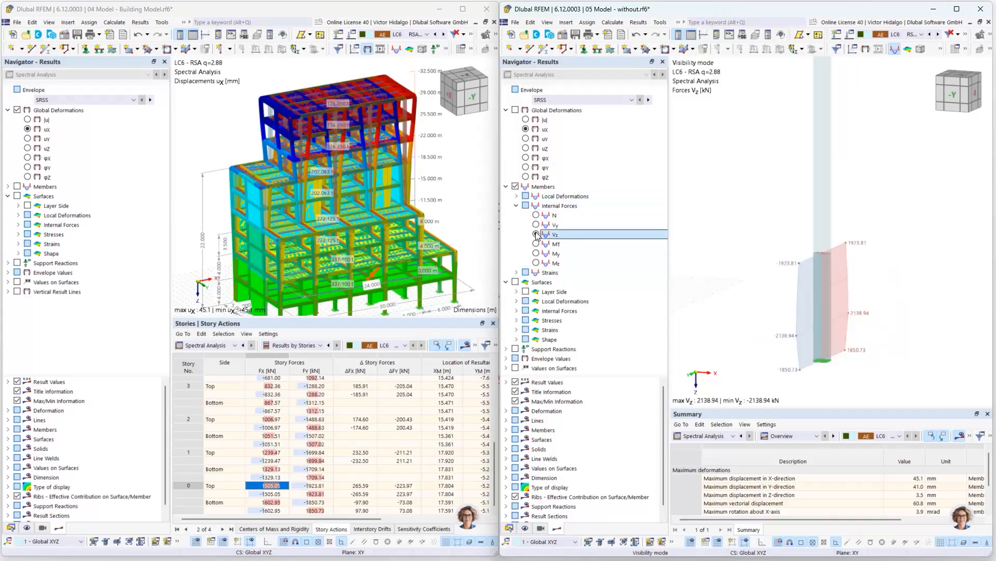
{"action": "middle_click_drag", "start_coordinate": [872, 349], "coordinate": [851, 347], "text": "ctrl"}
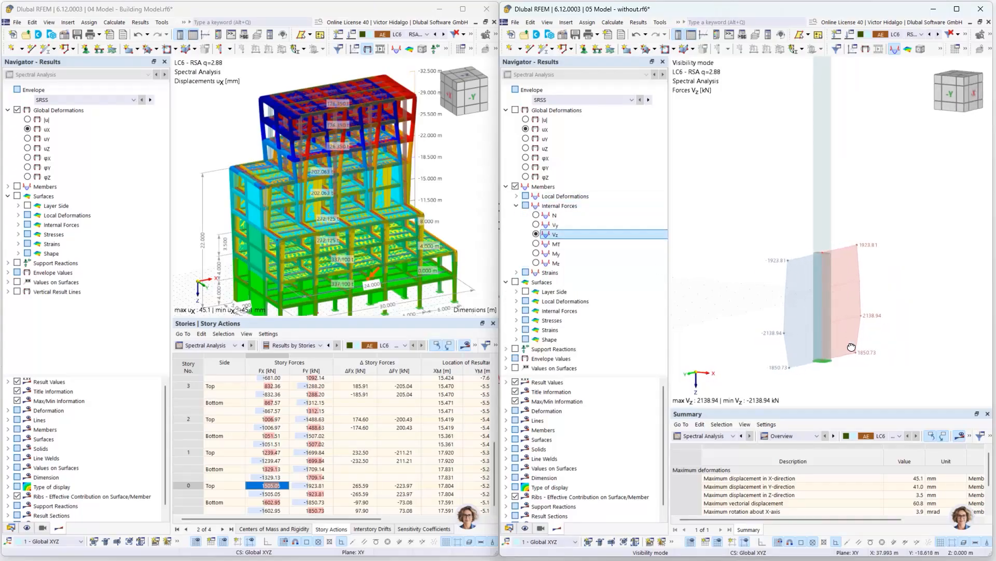
{"action": "scroll", "coordinate": [868, 353], "scroll_direction": "up", "scroll_amount": 2}
Step: Compare the bottom and top Fy story forces of story 0 with the Vz forces on the result beam
{"action": "left_click", "coordinate": [311, 510]}
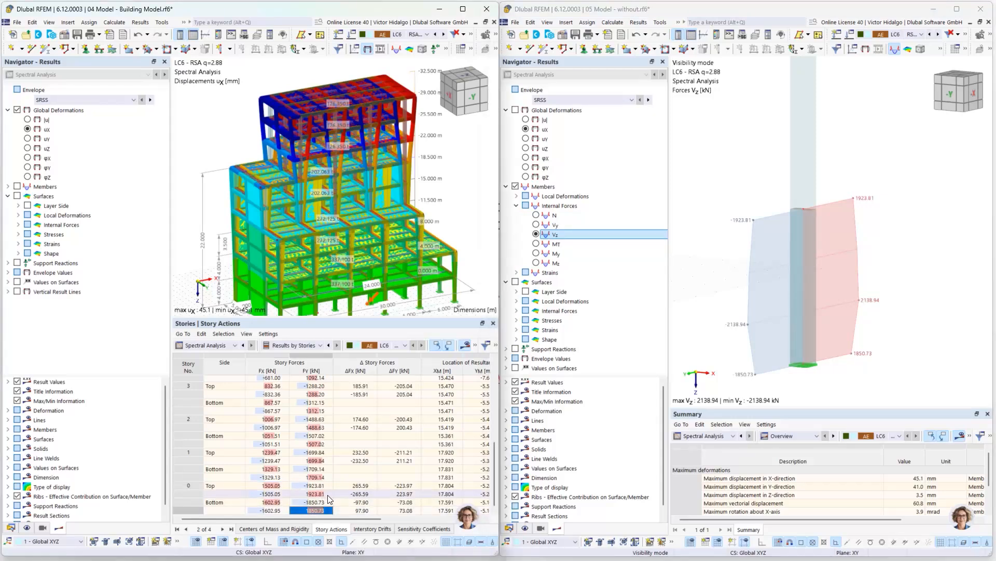
{"action": "left_click", "coordinate": [325, 494], "text": "ctrl"}
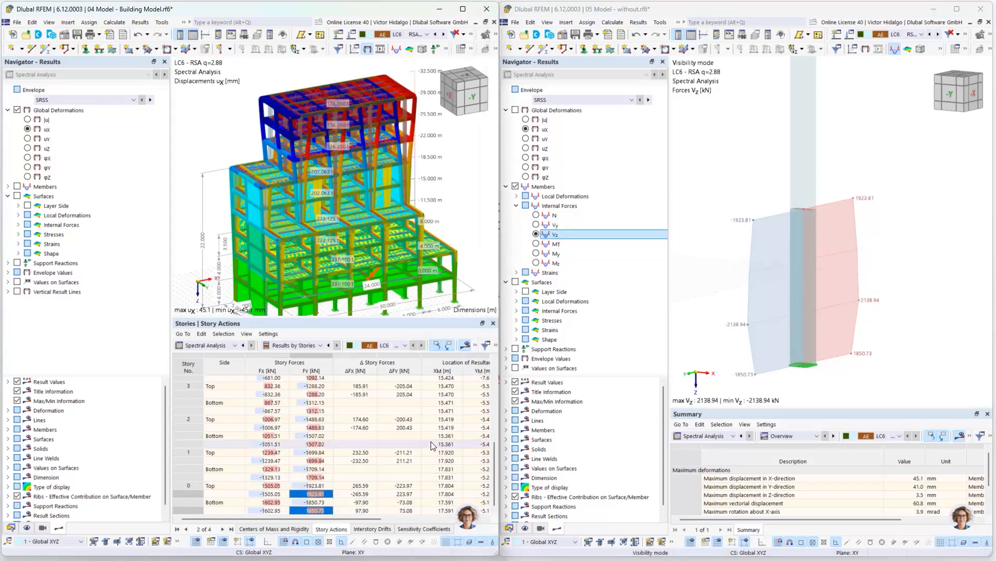
{"action": "scroll", "coordinate": [804, 295], "scroll_direction": "down", "scroll_amount": 5}
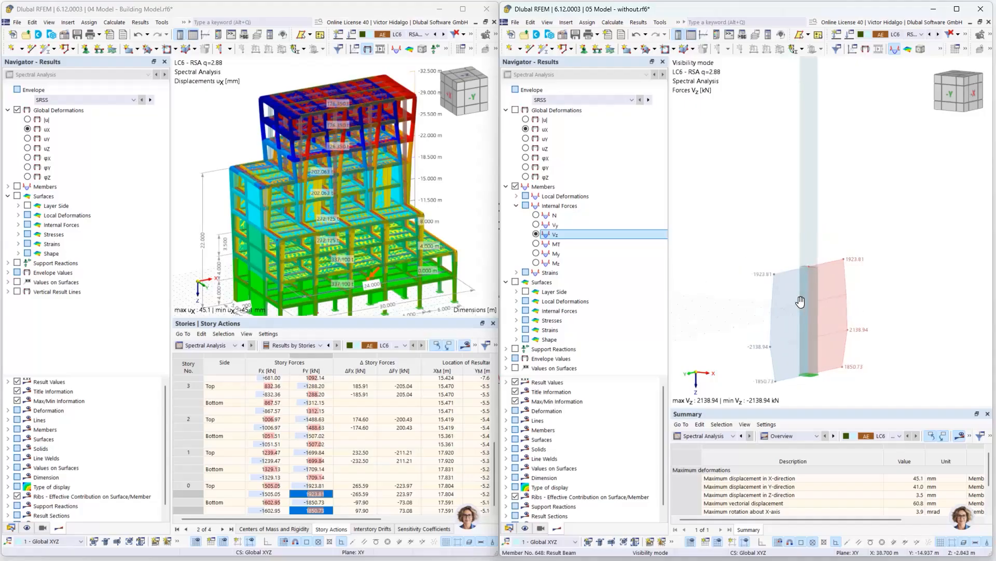
{"action": "scroll", "coordinate": [804, 295], "scroll_direction": "down", "scroll_amount": 5}
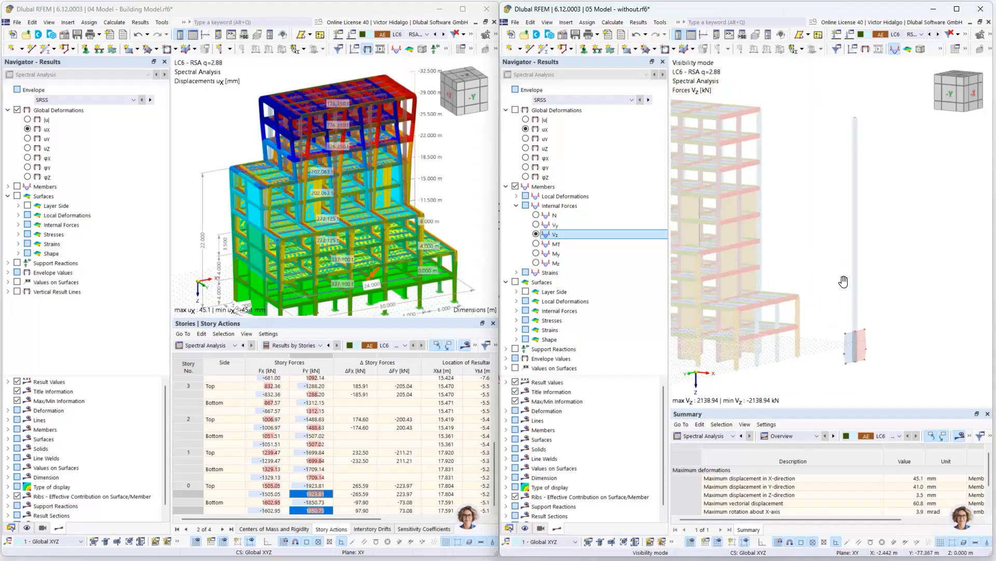
Step: Maximize 04 Model - Building Model, review the interstory drifts and table export formats, and return to the story actions
{"action": "left_click", "coordinate": [463, 9]}
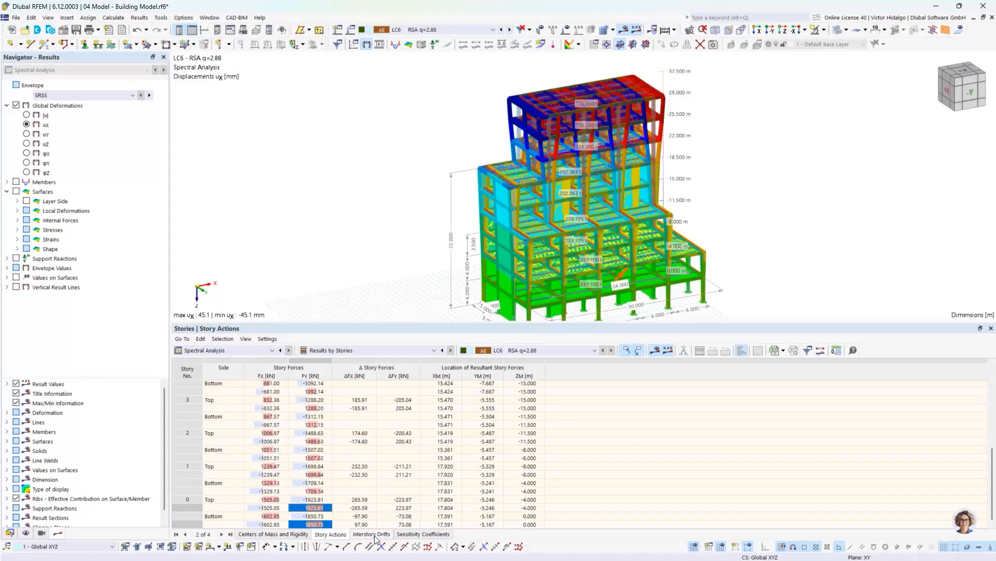
{"action": "left_click", "coordinate": [419, 535]}
{"action": "left_click", "coordinate": [375, 537]}
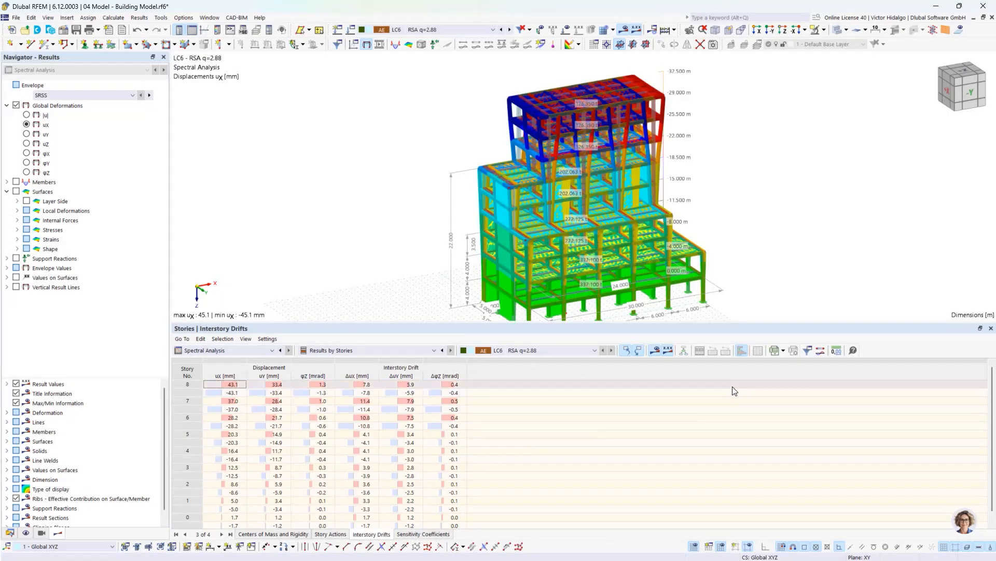
{"action": "left_click", "coordinate": [784, 351]}
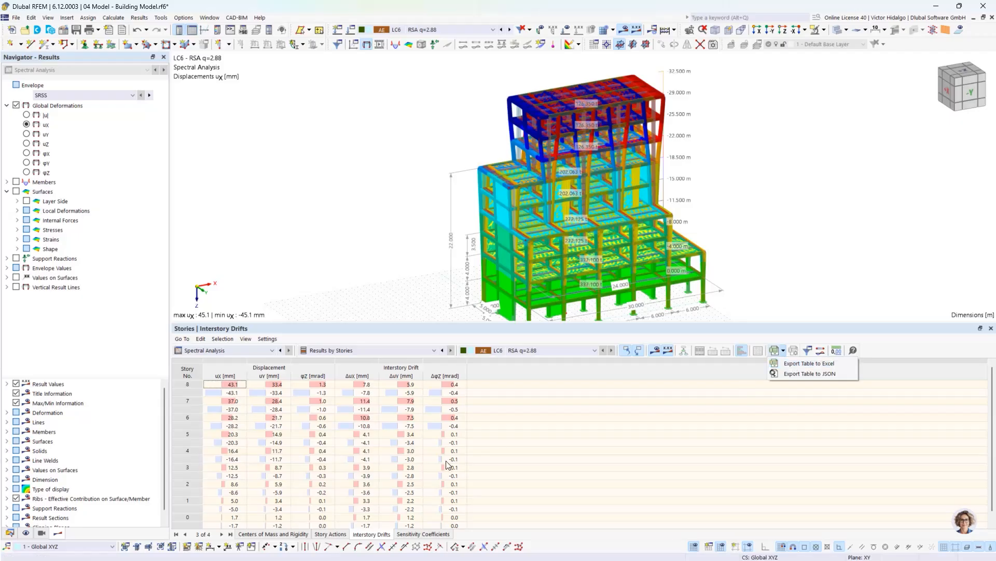
{"action": "left_click", "coordinate": [345, 536]}
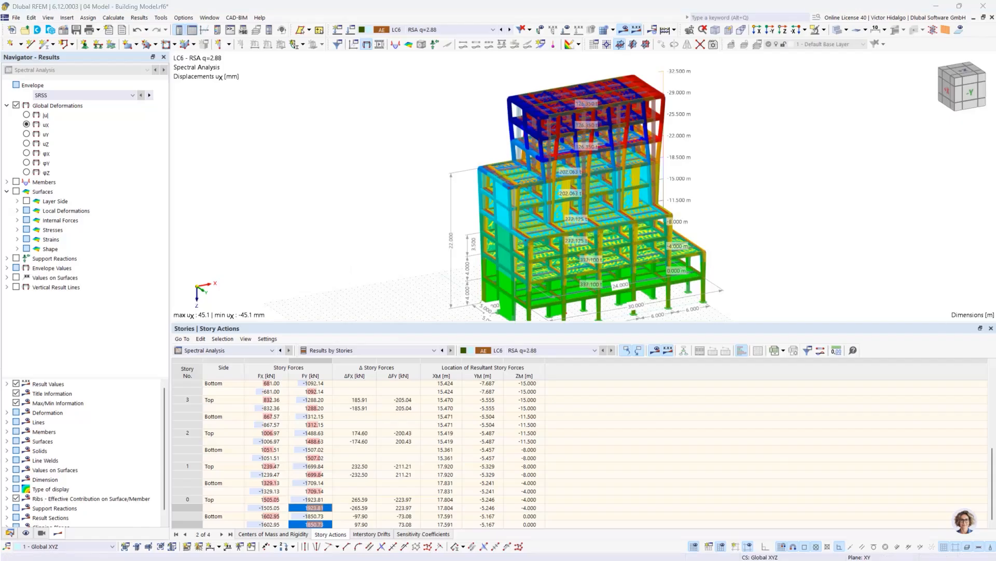
Step: Check the procedure slide, switch to 03 Modell - rigid diaphragm in RFEM, and view the whole building
{"action": "key", "text": "alt+Tab"}
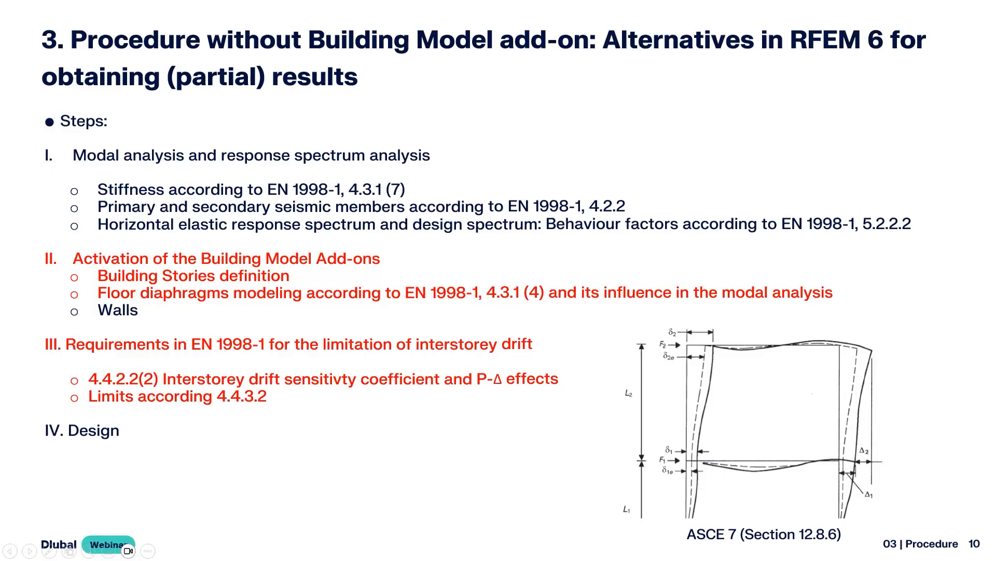
{"action": "key", "text": "alt+Tab"}
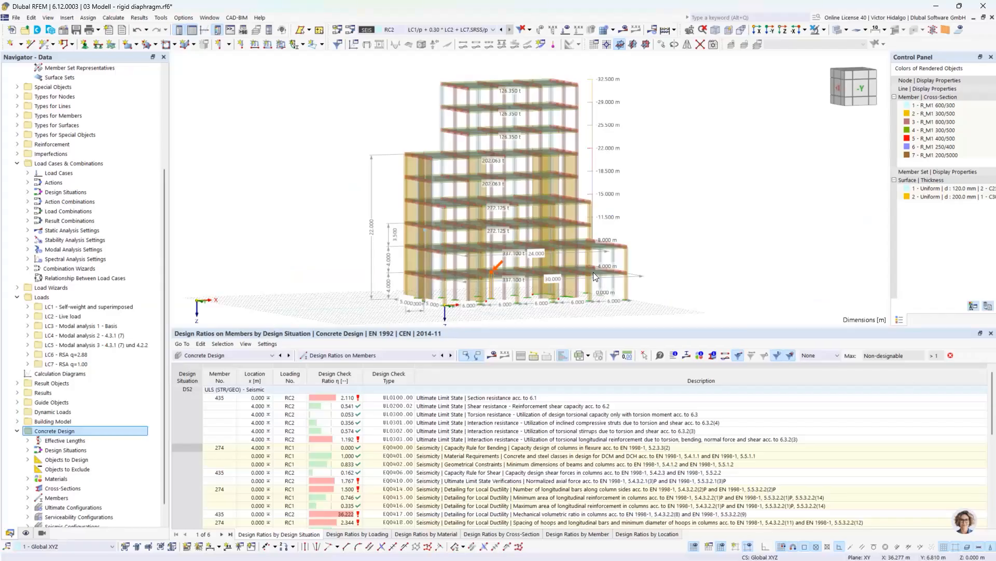
{"action": "mouse_move", "coordinate": [623, 224]}
{"action": "middle_mouse_down"}
{"action": "mouse_move", "coordinate": [607, 226]}
{"action": "mouse_move", "coordinate": [623, 213]}
{"action": "middle_mouse_up"}
{"action": "scroll", "coordinate": [620, 216], "scroll_direction": "down", "scroll_amount": 2}
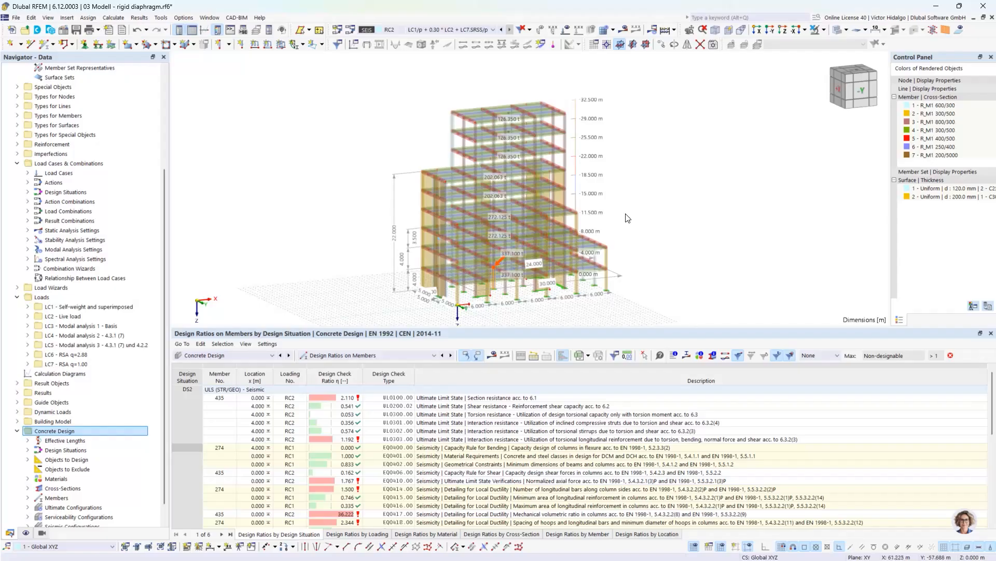
{"action": "scroll", "coordinate": [624, 218], "scroll_direction": "up", "scroll_amount": 1}
Step: Open the load case definitions and review modal analysis cases LC3 to LC5 and response spectrum cases LC6 and LC7
{"action": "left_click", "coordinate": [441, 29]}
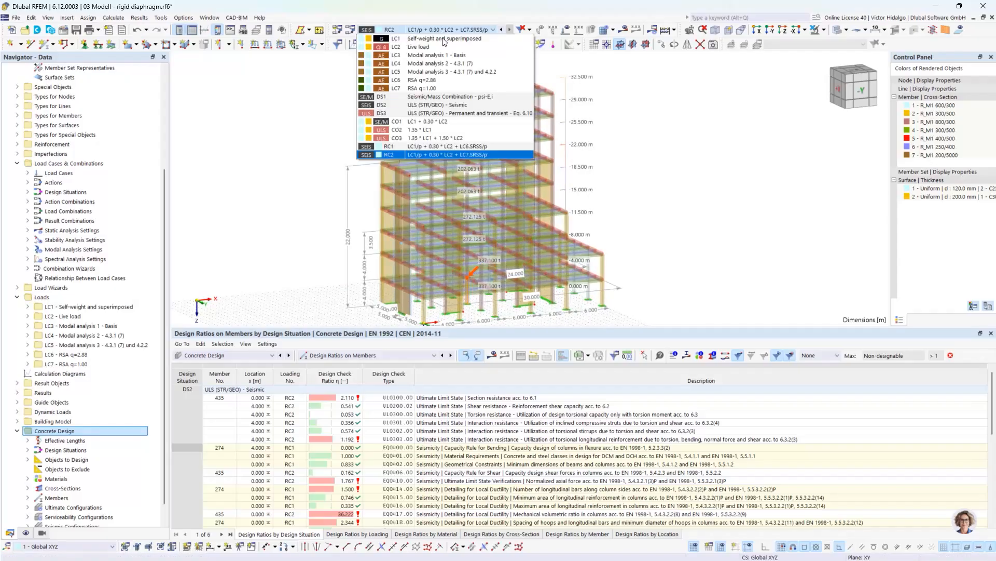
{"action": "left_click", "coordinate": [437, 30]}
{"action": "left_click", "coordinate": [351, 31]}
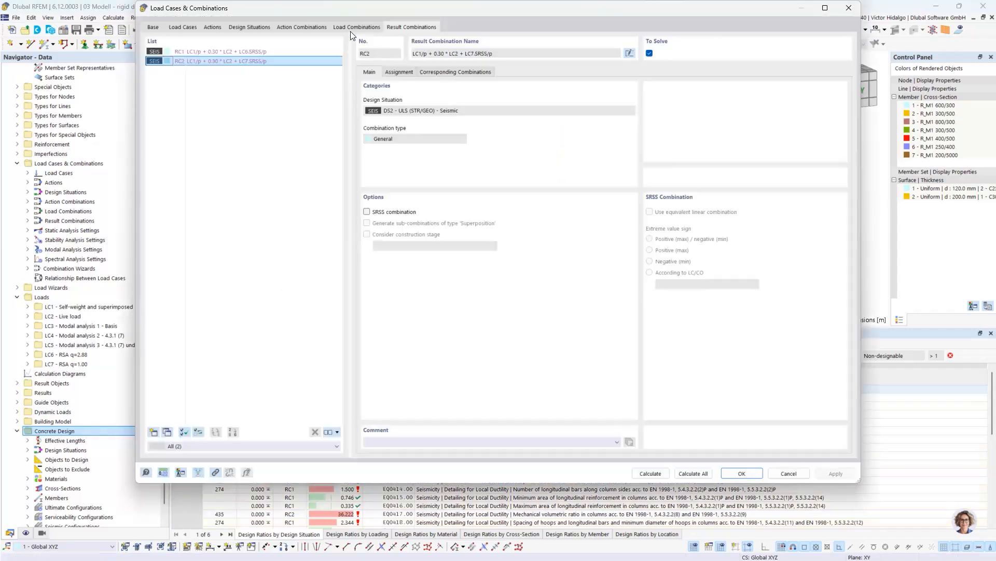
{"action": "left_click", "coordinate": [182, 27]}
{"action": "left_click", "coordinate": [219, 72]}
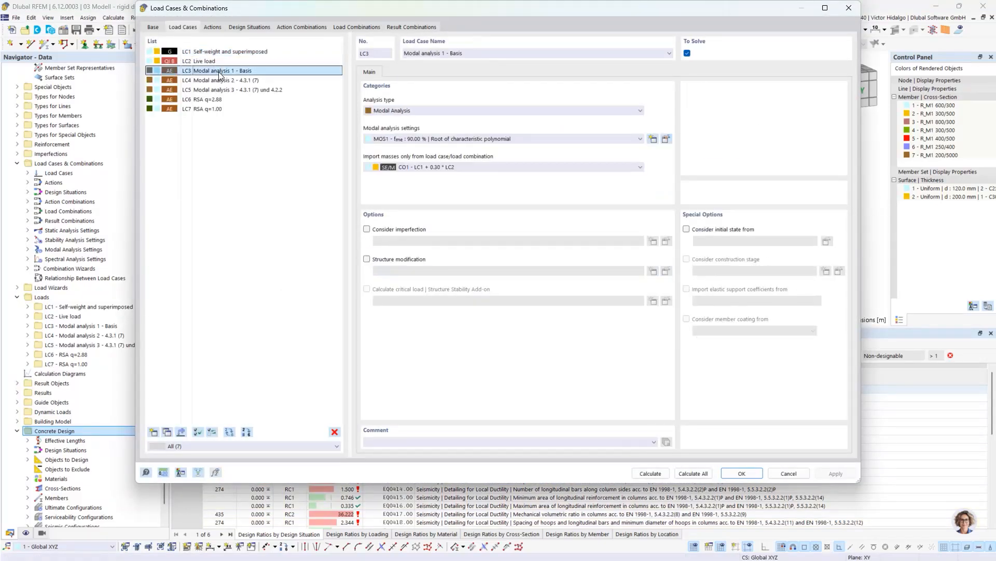
{"action": "left_click", "coordinate": [224, 81], "text": "shift"}
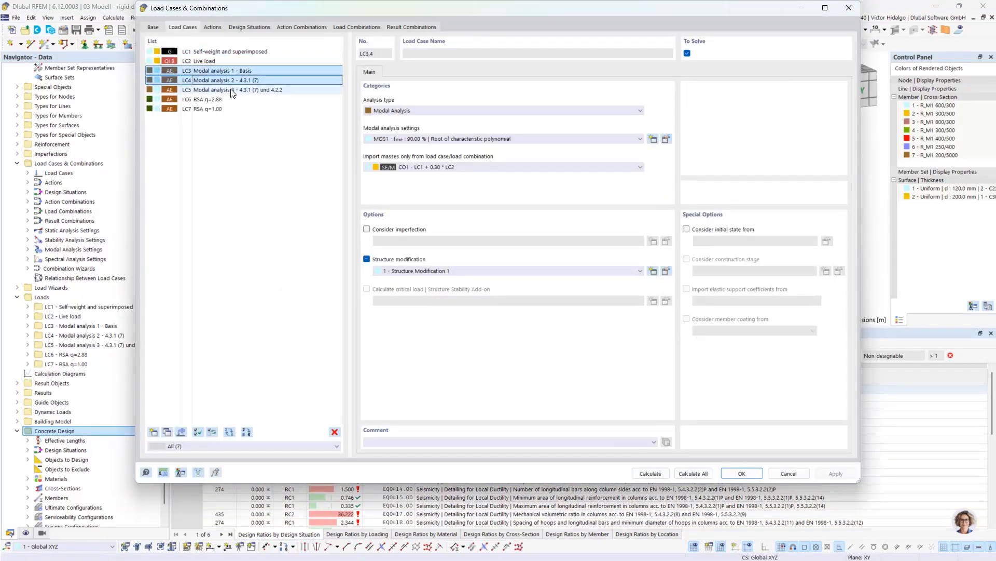
{"action": "left_click", "coordinate": [232, 90]}
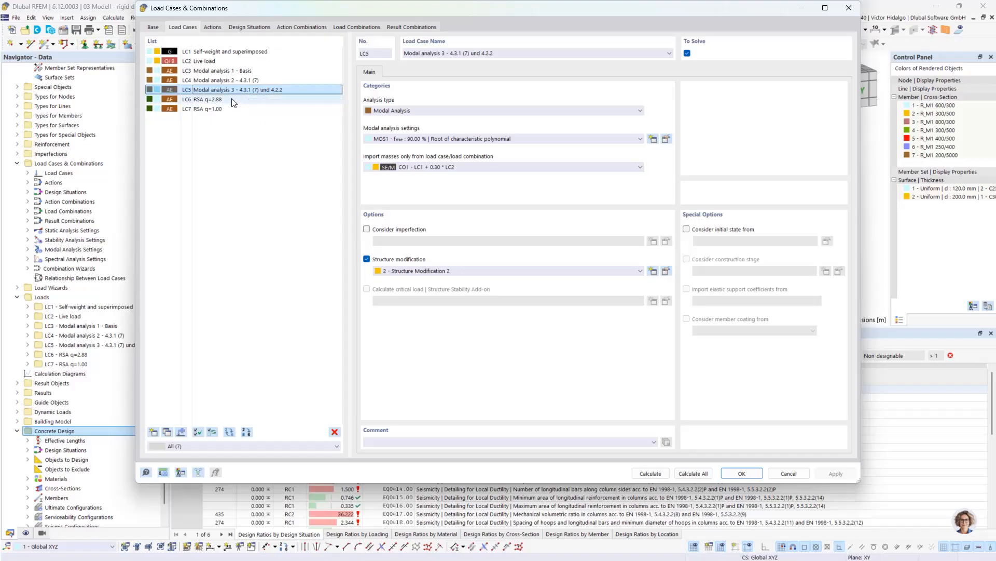
{"action": "left_click", "coordinate": [232, 100]}
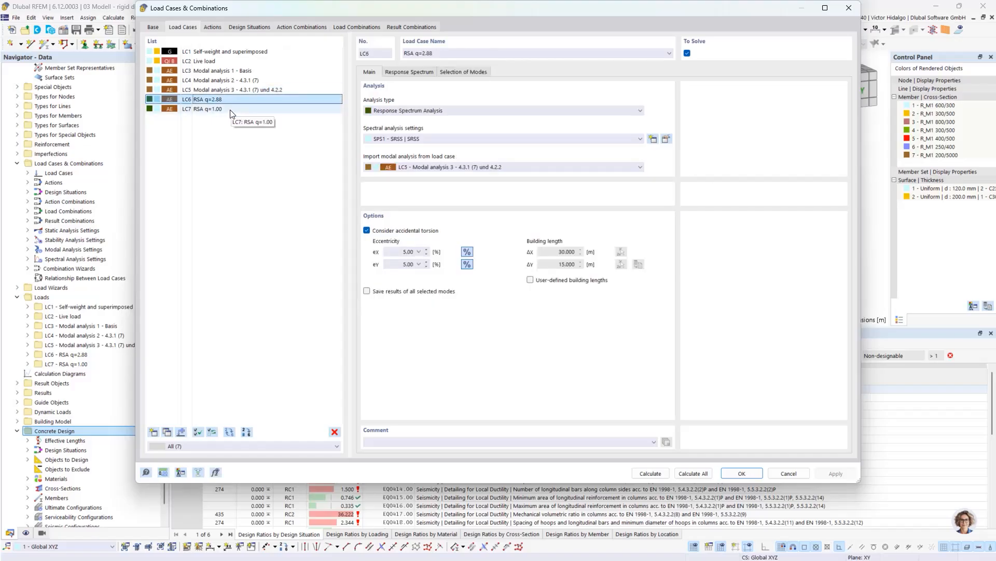
{"action": "left_click", "coordinate": [231, 111]}
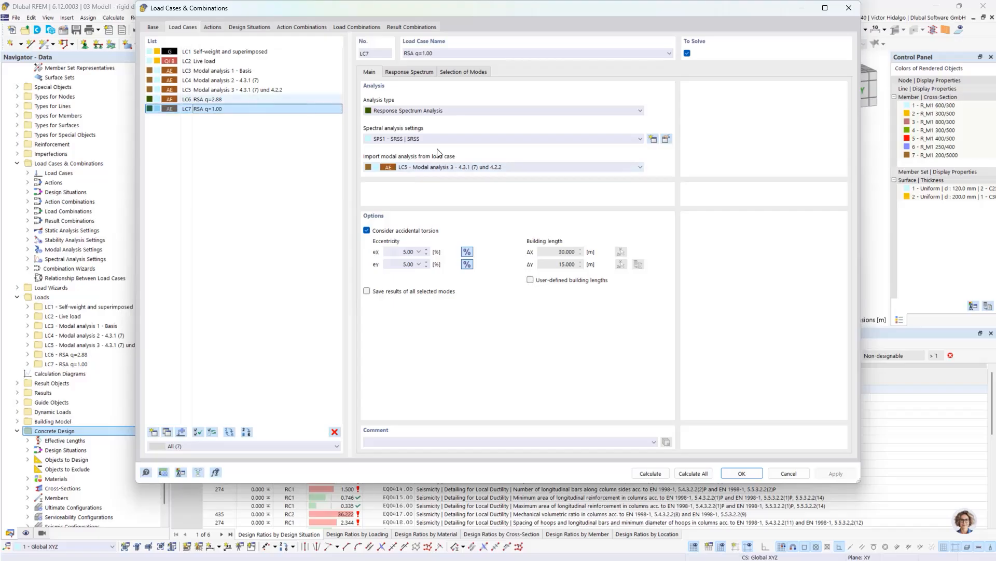
Step: Close the load case definitions and inspect the seismic concrete design ratios for longitudinal torsional reinforcement and normalized axial force in columns
{"action": "left_click", "coordinate": [789, 473]}
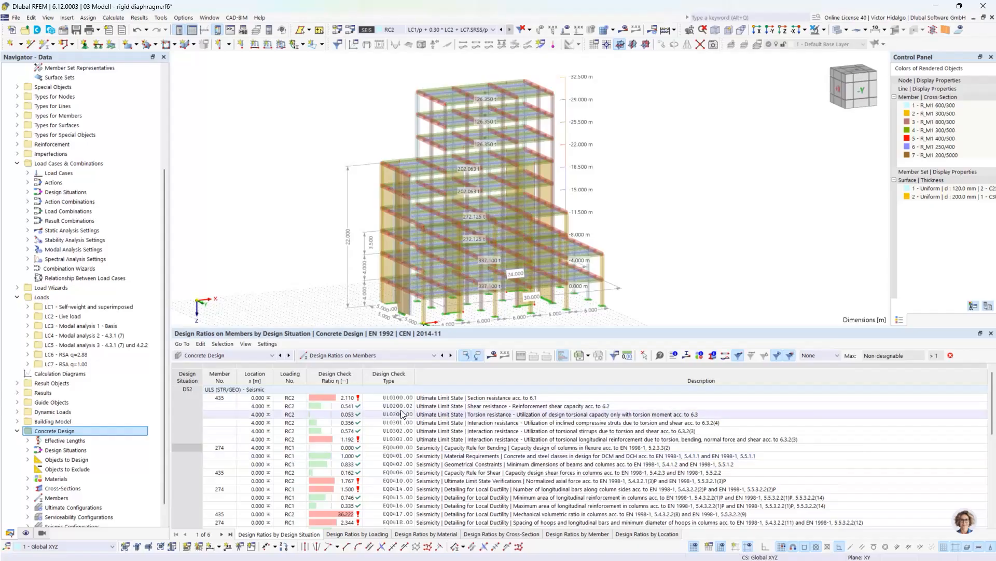
{"action": "left_click", "coordinate": [335, 439]}
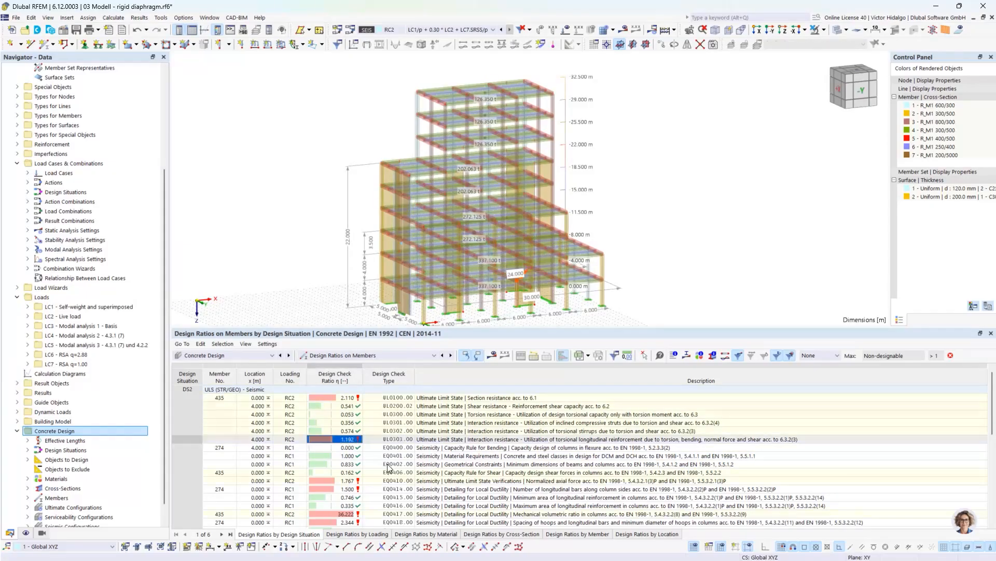
{"action": "left_click", "coordinate": [374, 481]}
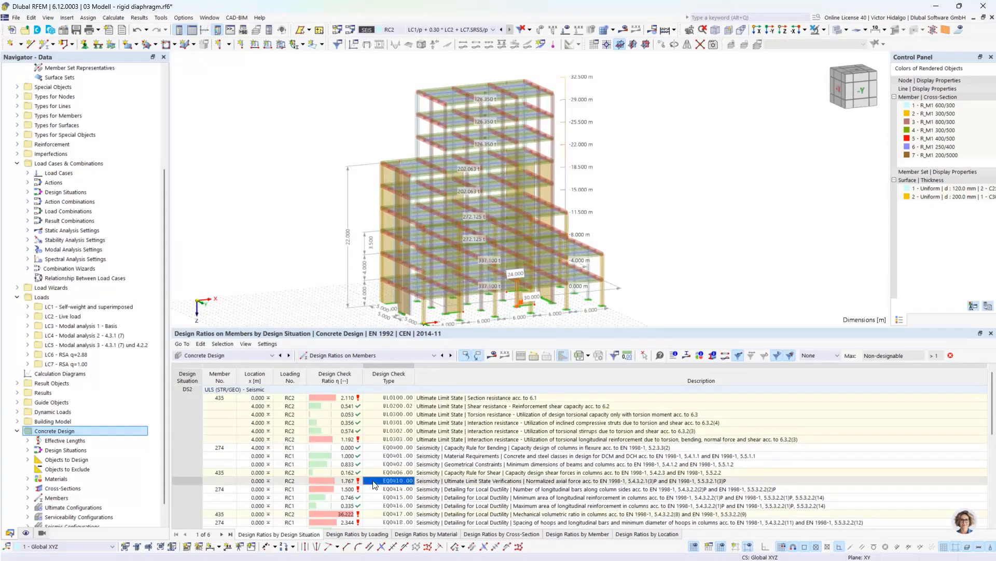
{"action": "middle_click_drag", "start_coordinate": [694, 285], "coordinate": [710, 265]}
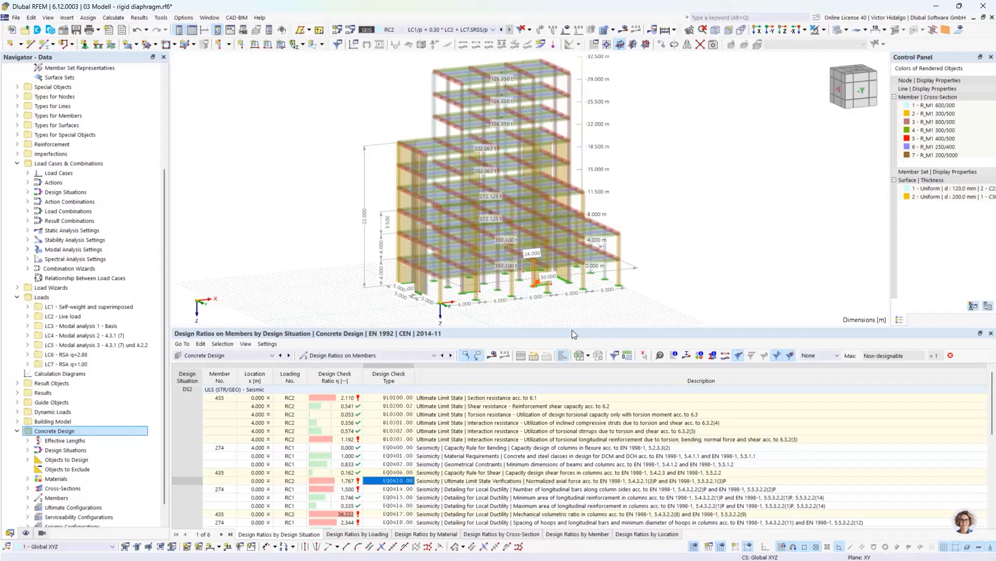
{"action": "scroll", "coordinate": [597, 294], "scroll_direction": "up", "scroll_amount": 3}
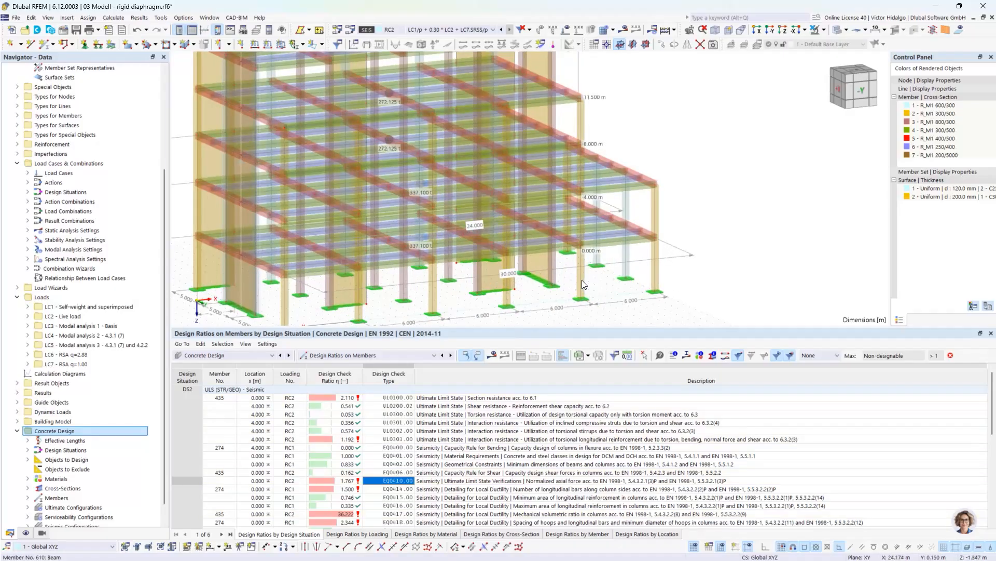
{"action": "scroll", "coordinate": [571, 244], "scroll_direction": "down", "scroll_amount": 5}
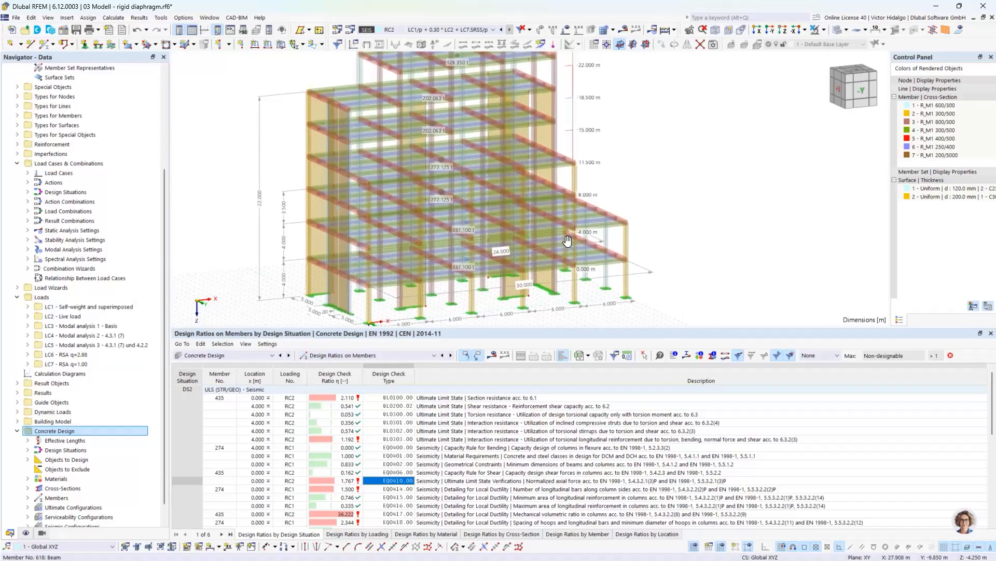
Step: Review the available load cases and result combinations RC1 and RC2, and enlarge the model view above the results table
{"action": "left_click", "coordinate": [411, 29]}
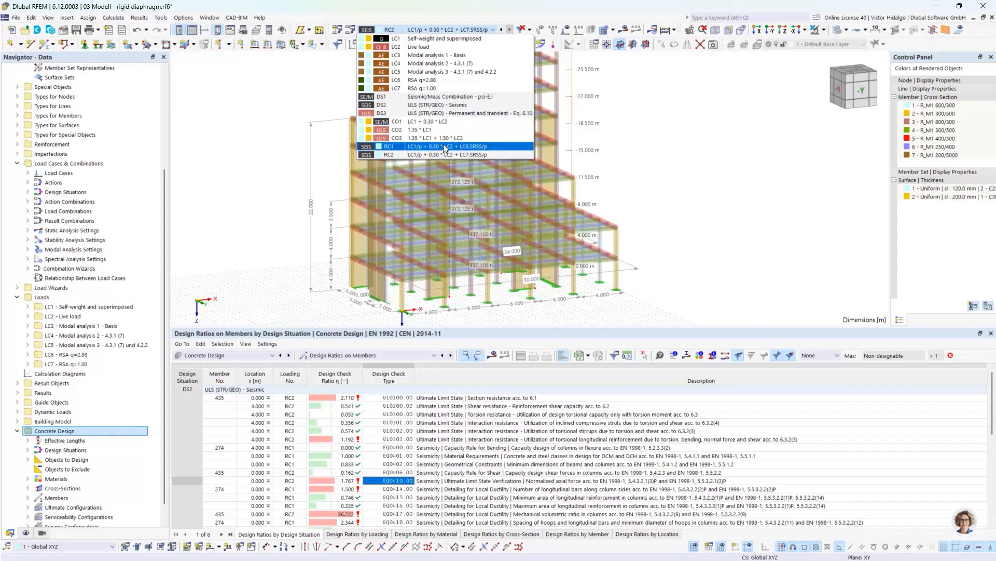
{"action": "left_click", "coordinate": [661, 218]}
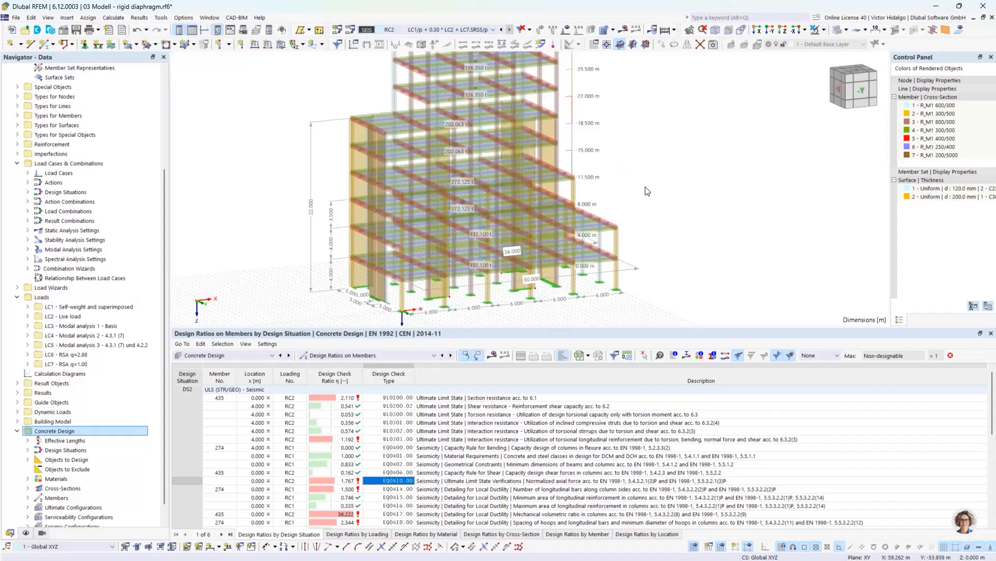
{"action": "middle_click_drag", "start_coordinate": [645, 192], "coordinate": [662, 197]}
{"action": "left_click_drag", "start_coordinate": [658, 329], "coordinate": [659, 357]}
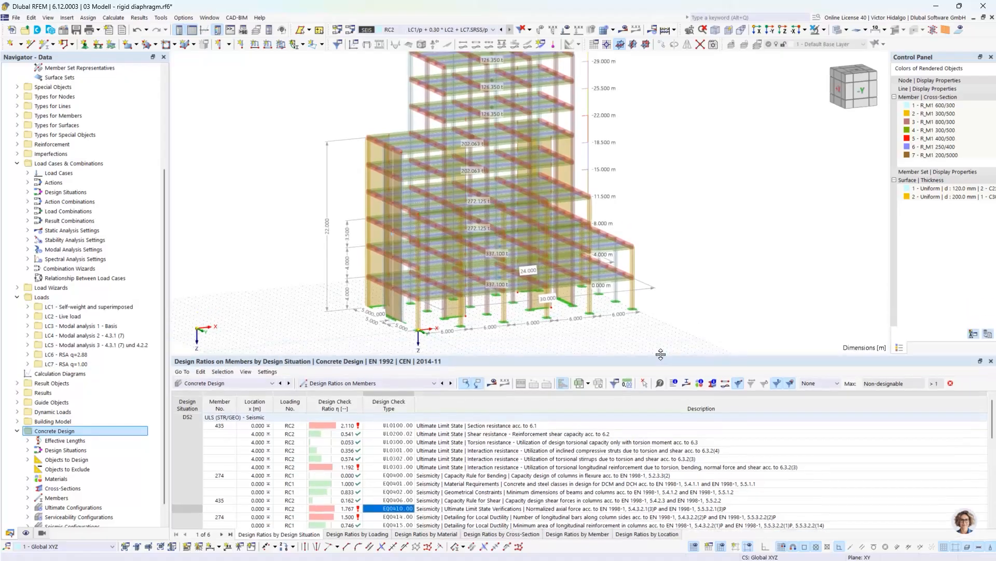
{"action": "scroll", "coordinate": [684, 290], "scroll_direction": "down", "scroll_amount": 2}
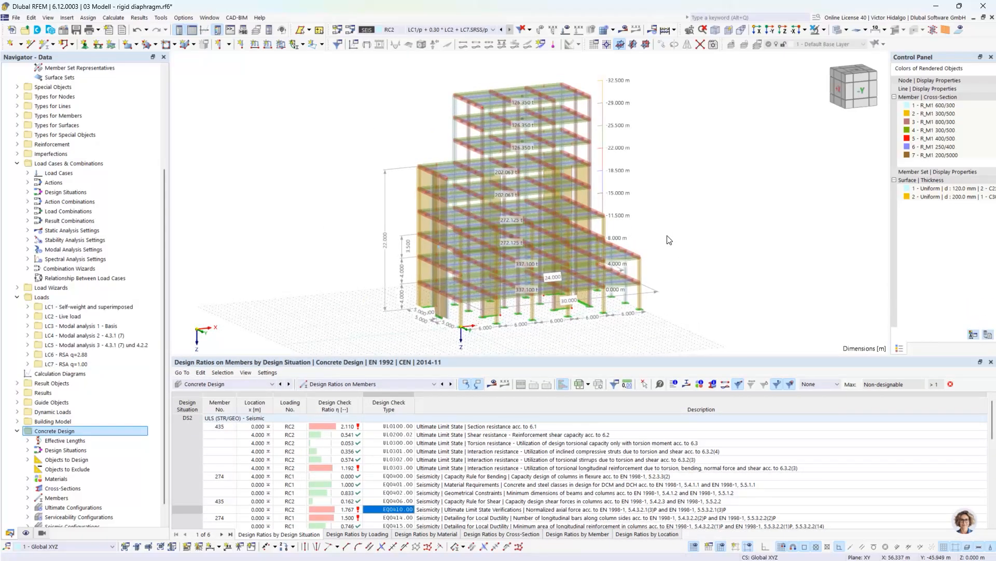
Step: Review the dynamic analysis, special solution and design add-ons in the model's base data, and close it without changes
{"action": "left_click", "coordinate": [64, 33]}
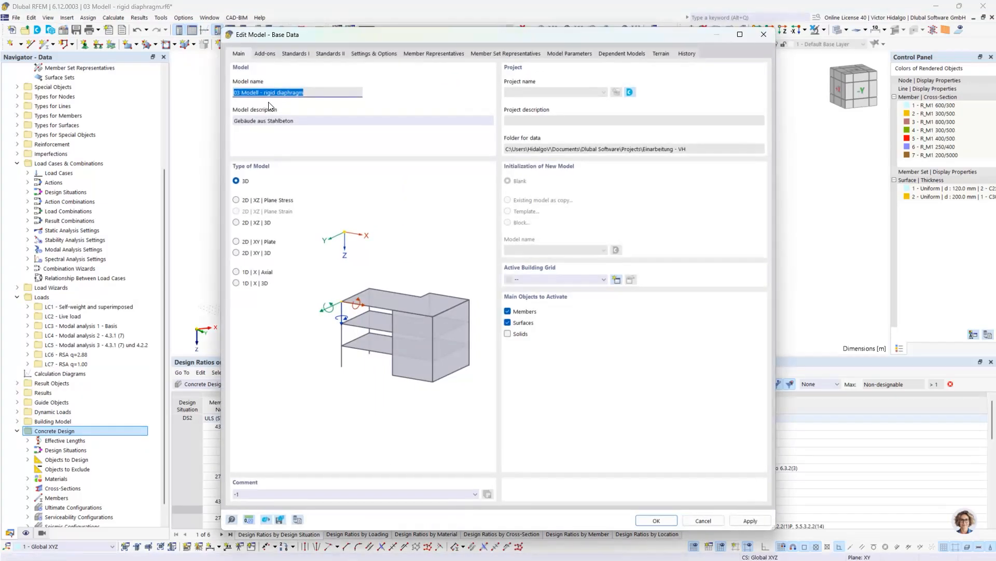
{"action": "left_click", "coordinate": [267, 54]}
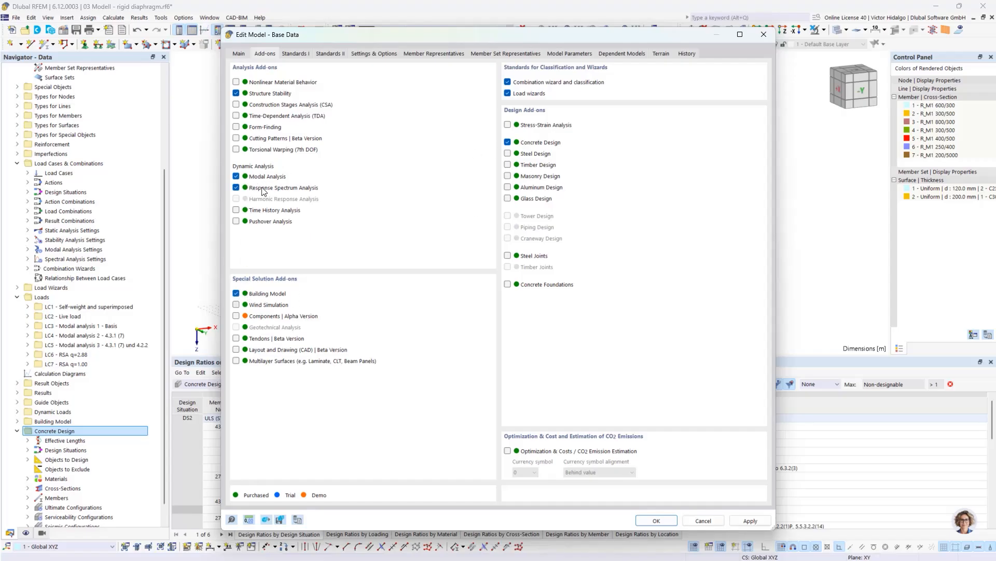
{"action": "left_click", "coordinate": [712, 522]}
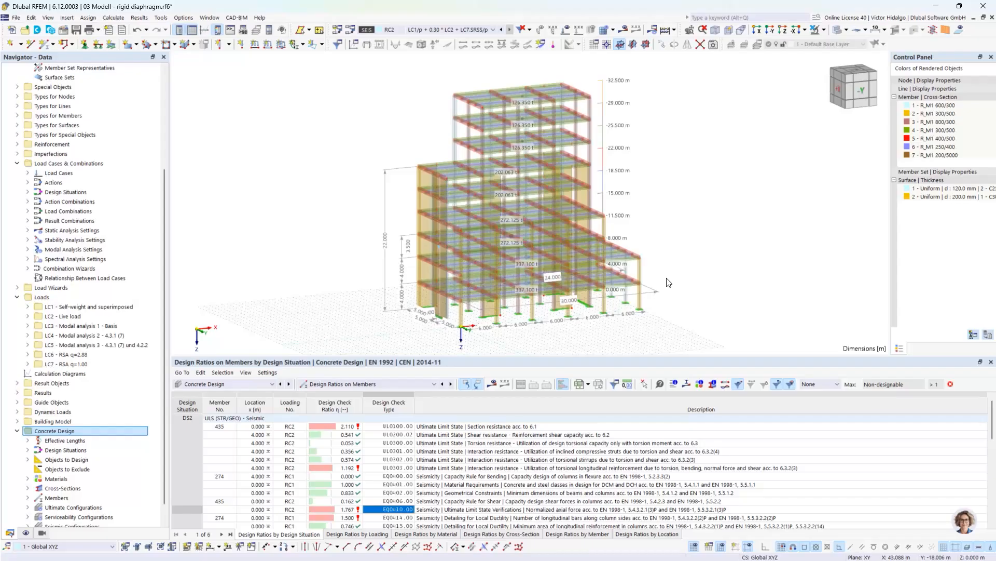
{"action": "middle_click_drag", "start_coordinate": [692, 250], "coordinate": [680, 258]}
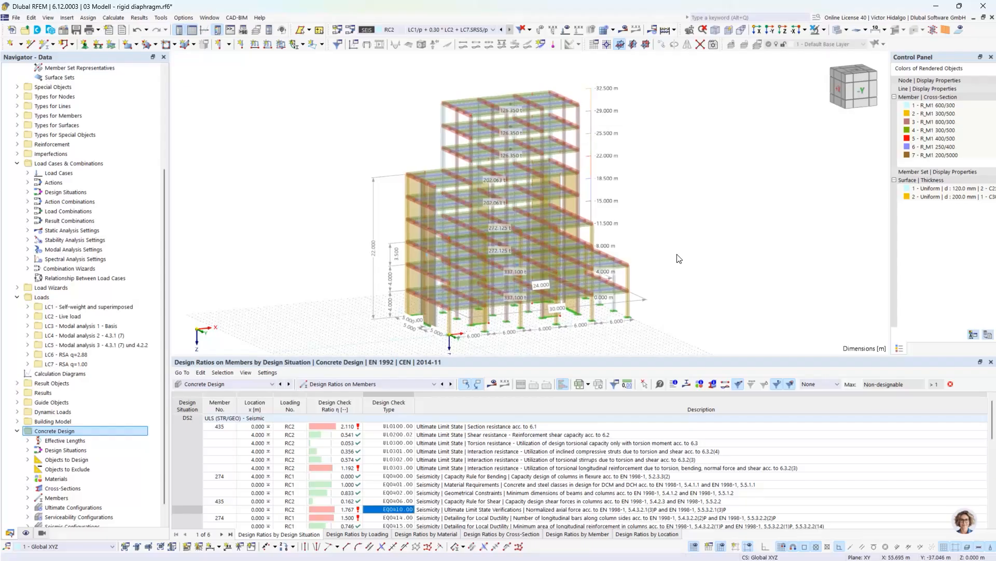